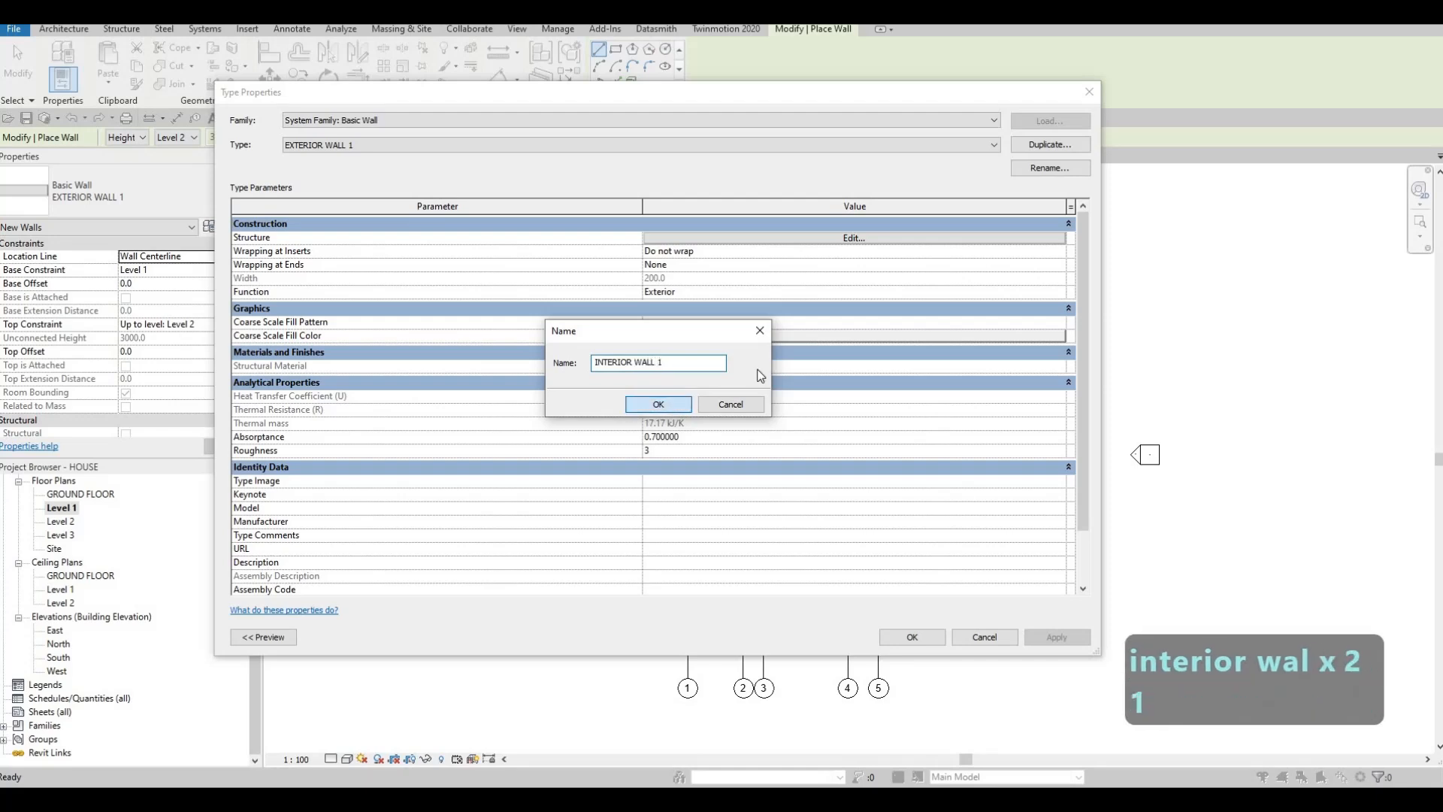
Name the duplicated basic wall type INTERIOR WALL 1, review its layer structure, and accept it for placing new walls.
{"action": "left_click", "coordinate": [658, 405]}
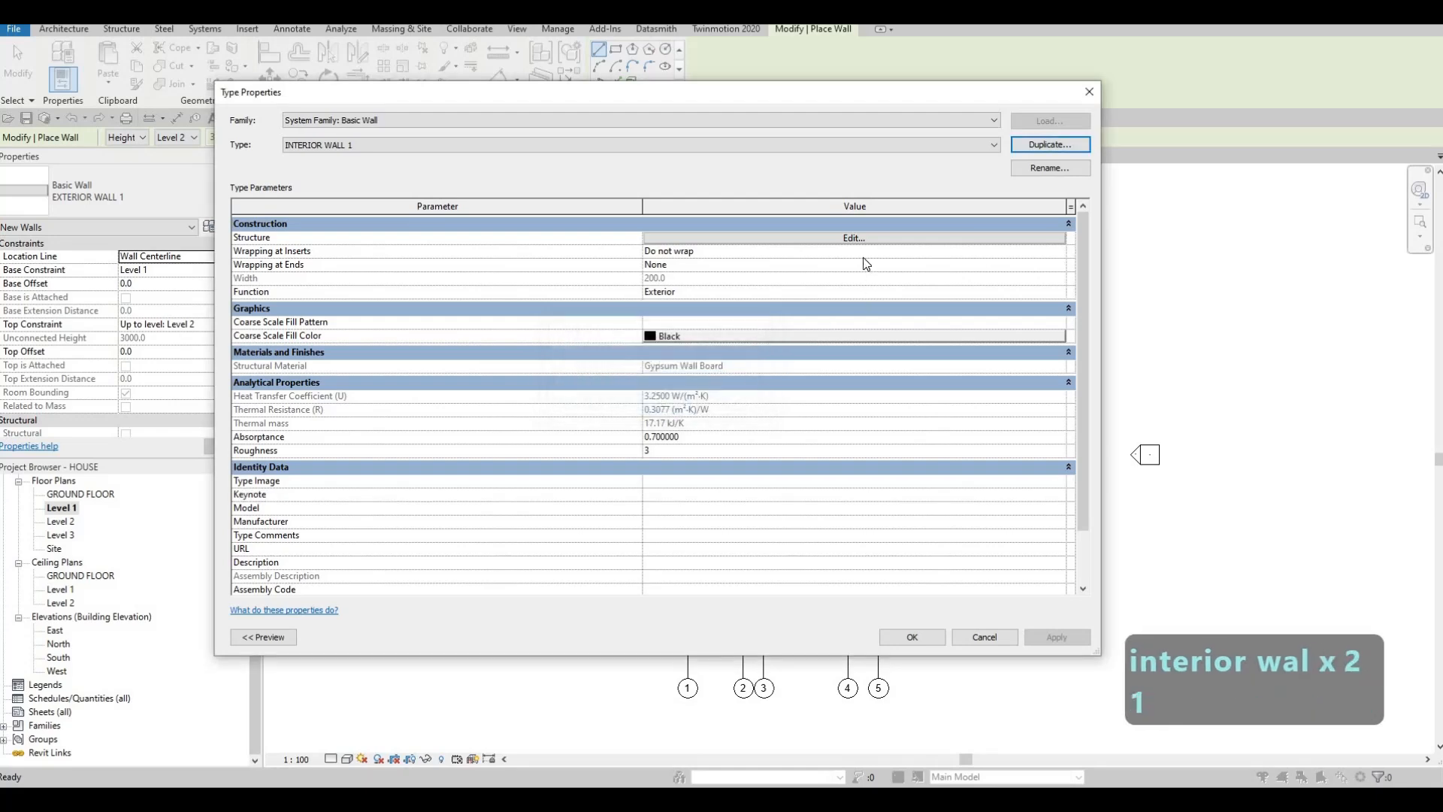
{"action": "left_click", "coordinate": [782, 237]}
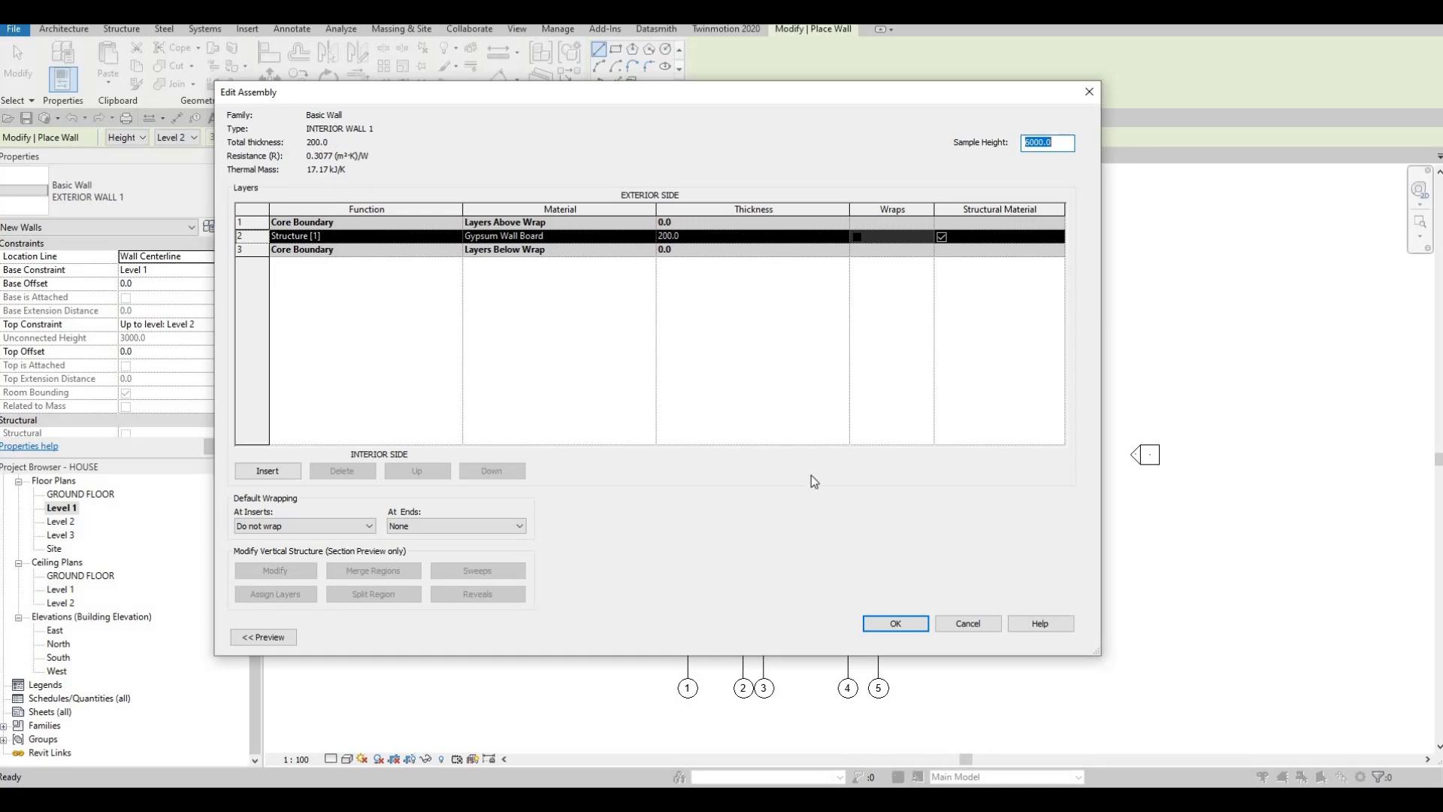
{"action": "left_click", "coordinate": [892, 625]}
{"action": "left_click", "coordinate": [910, 634]}
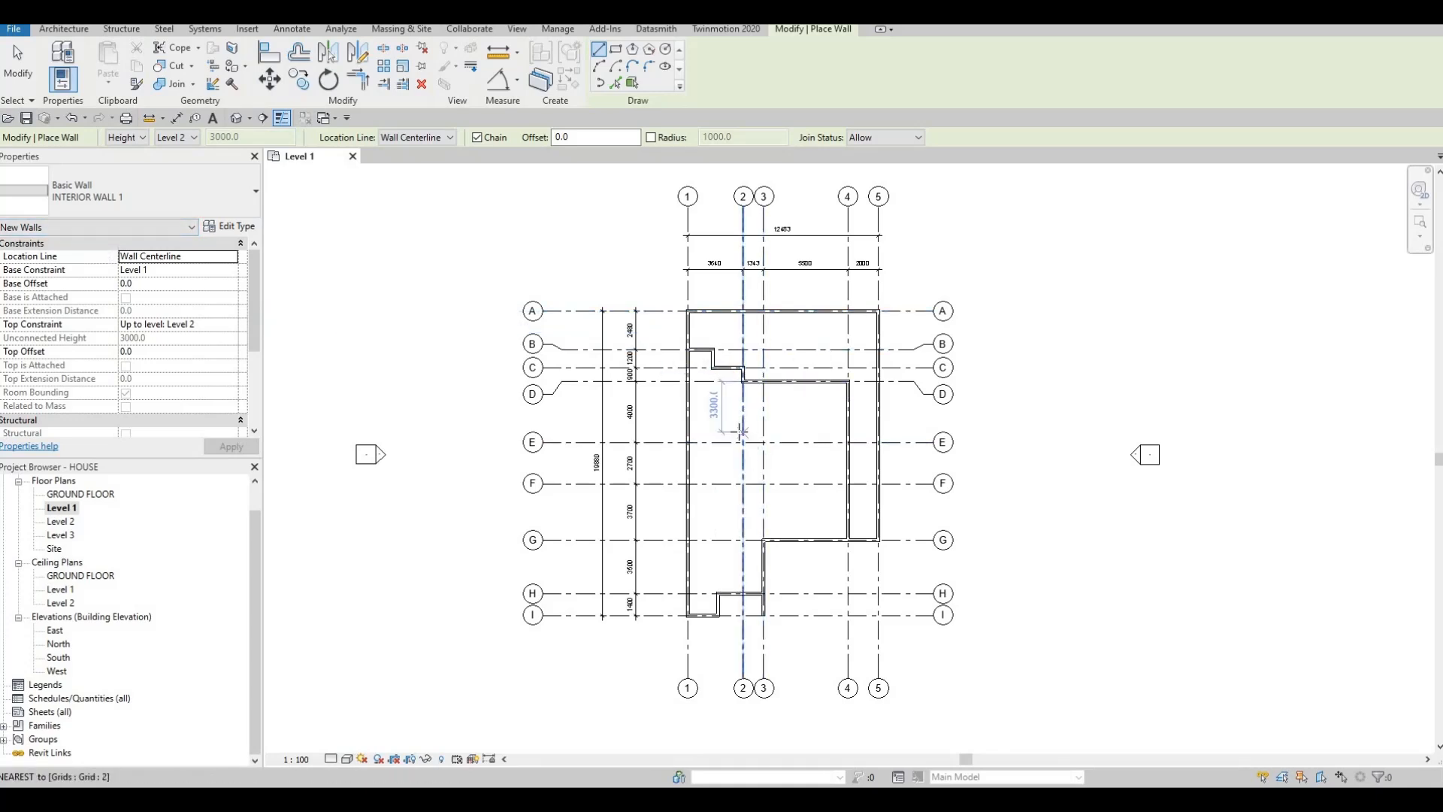
Draw interior walls along grid E from grid 1 to grid 2, and up grid 2 to the wall on grid D.
{"action": "scroll", "coordinate": [742, 431], "scroll_direction": "up", "scroll_amount": 2}
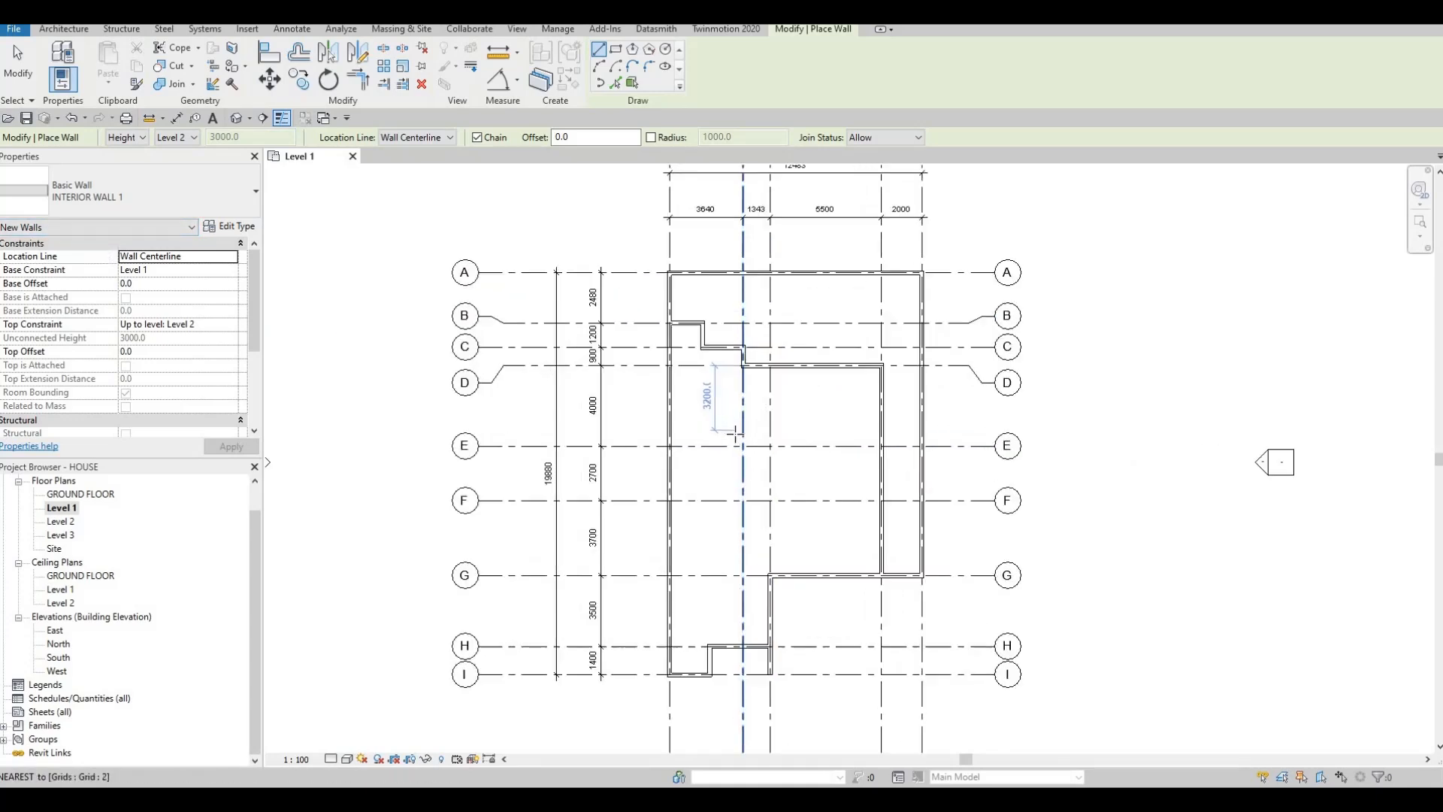
{"action": "left_click", "coordinate": [671, 446]}
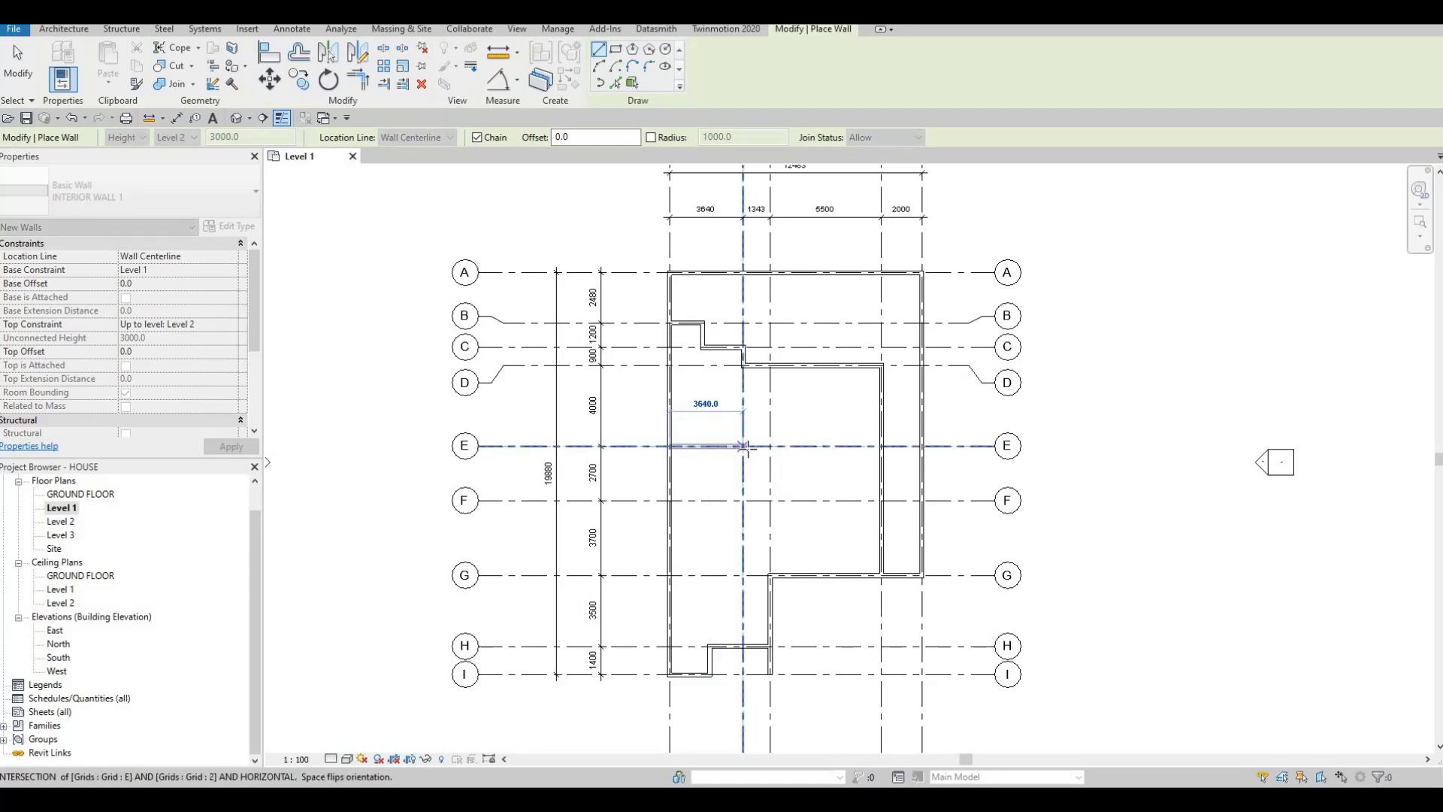
{"action": "left_click", "coordinate": [749, 406]}
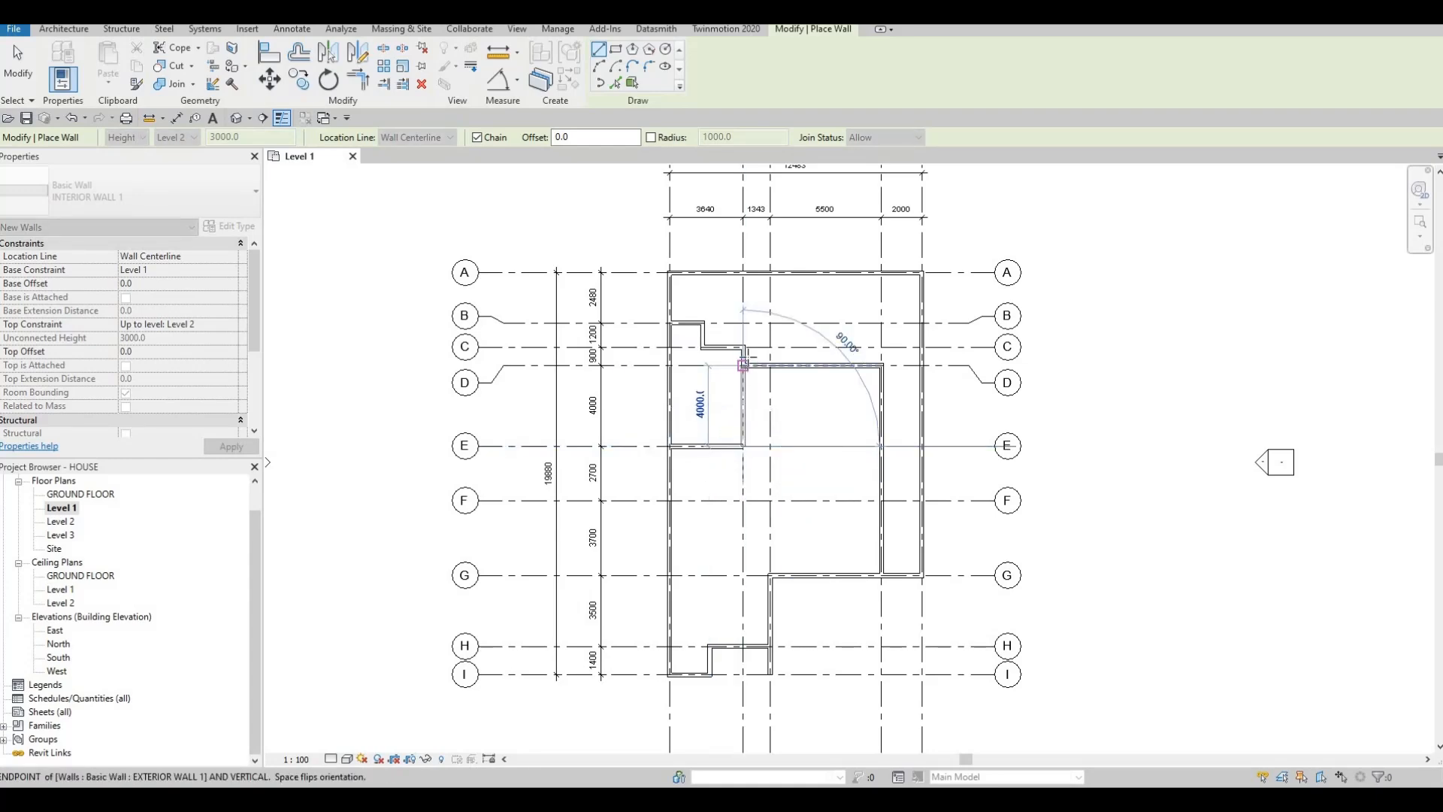
{"action": "scroll", "coordinate": [743, 365], "scroll_direction": "up", "scroll_amount": 5}
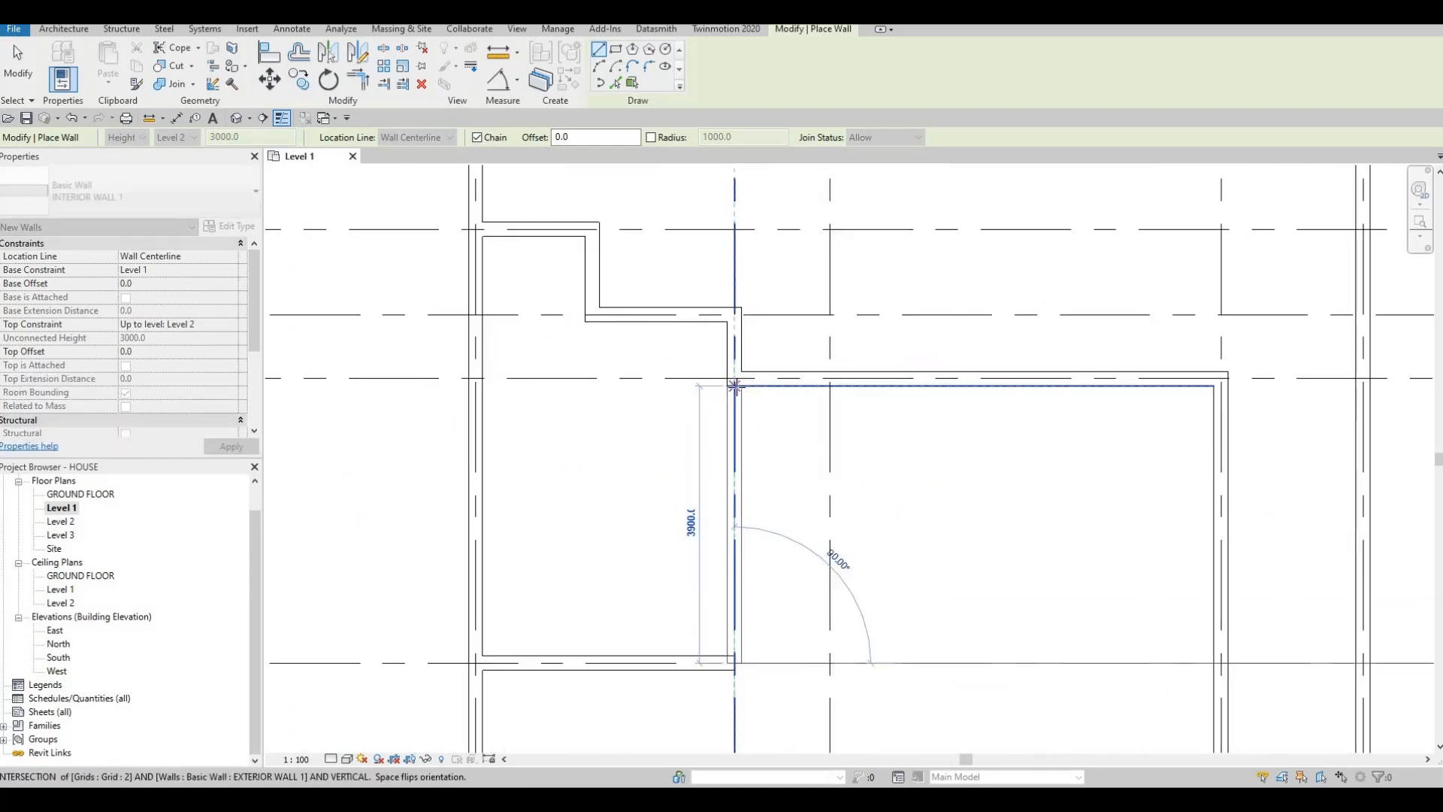
{"action": "left_click", "coordinate": [735, 385]}
{"action": "key", "text": "Escape"}
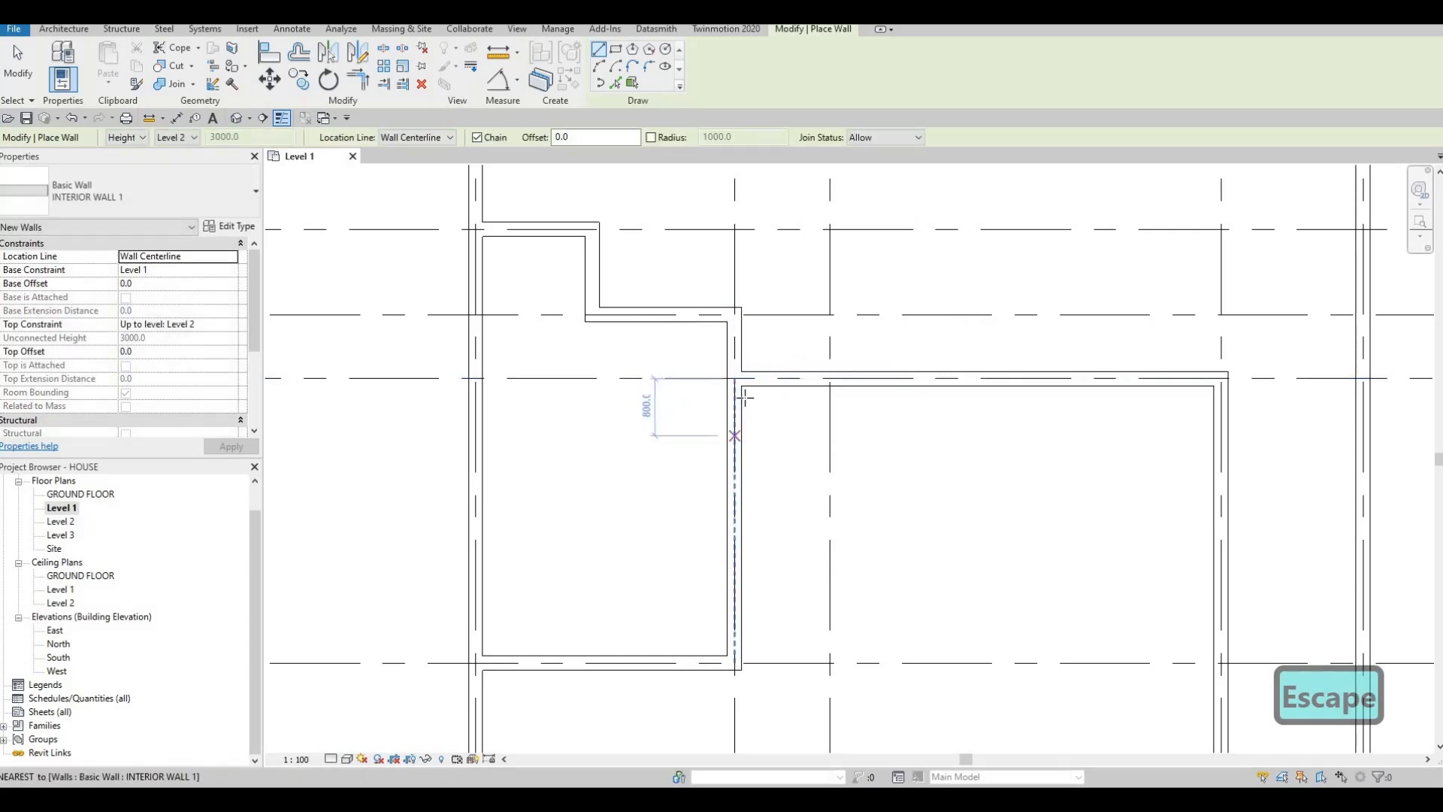
Draw an interior wall 2800 mm down from the grid D wall, about 2000 mm from grid 4, and across to the grid 4 wall.
{"action": "scroll", "coordinate": [762, 395], "scroll_direction": "down", "scroll_amount": 3}
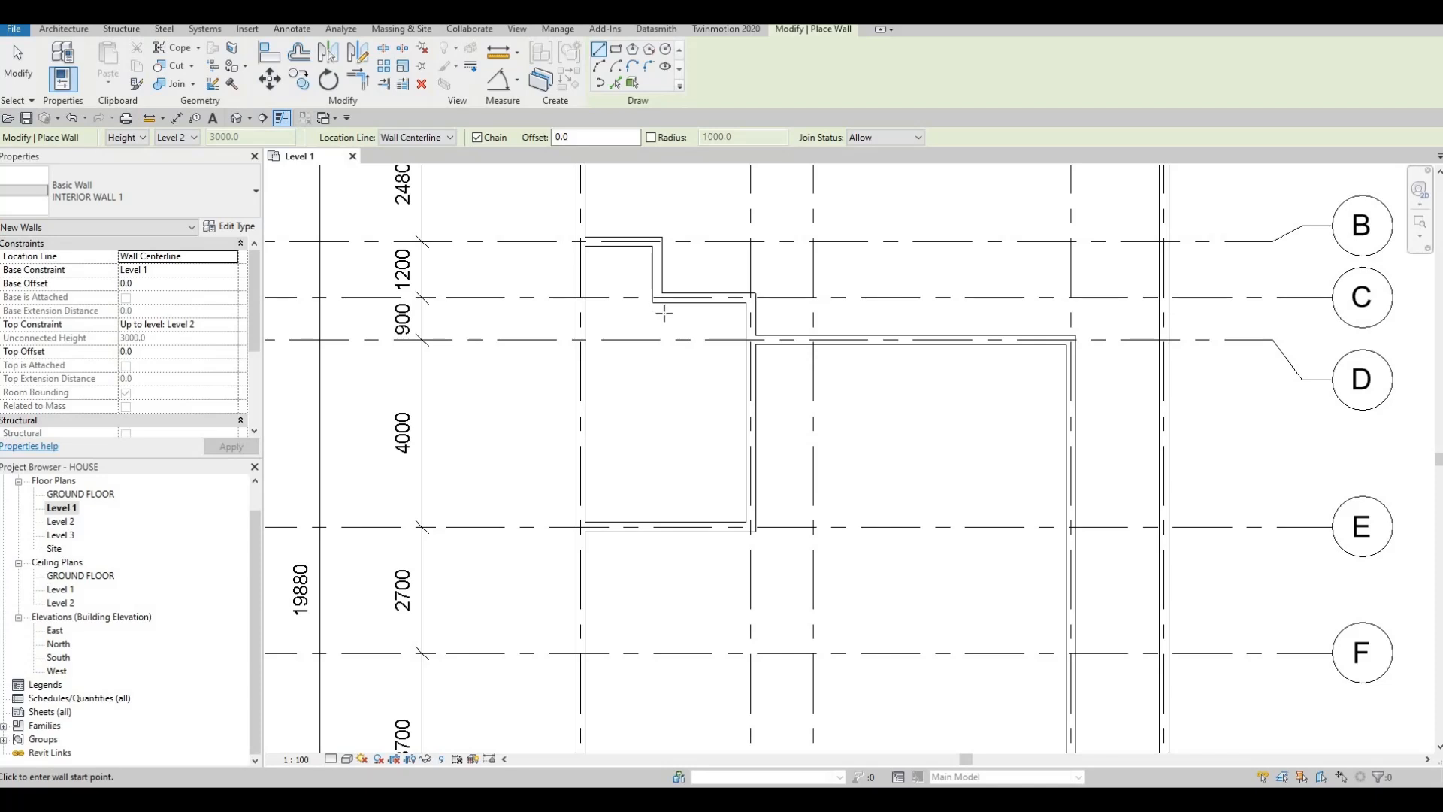
{"action": "scroll", "coordinate": [657, 286], "scroll_direction": "up", "scroll_amount": 2}
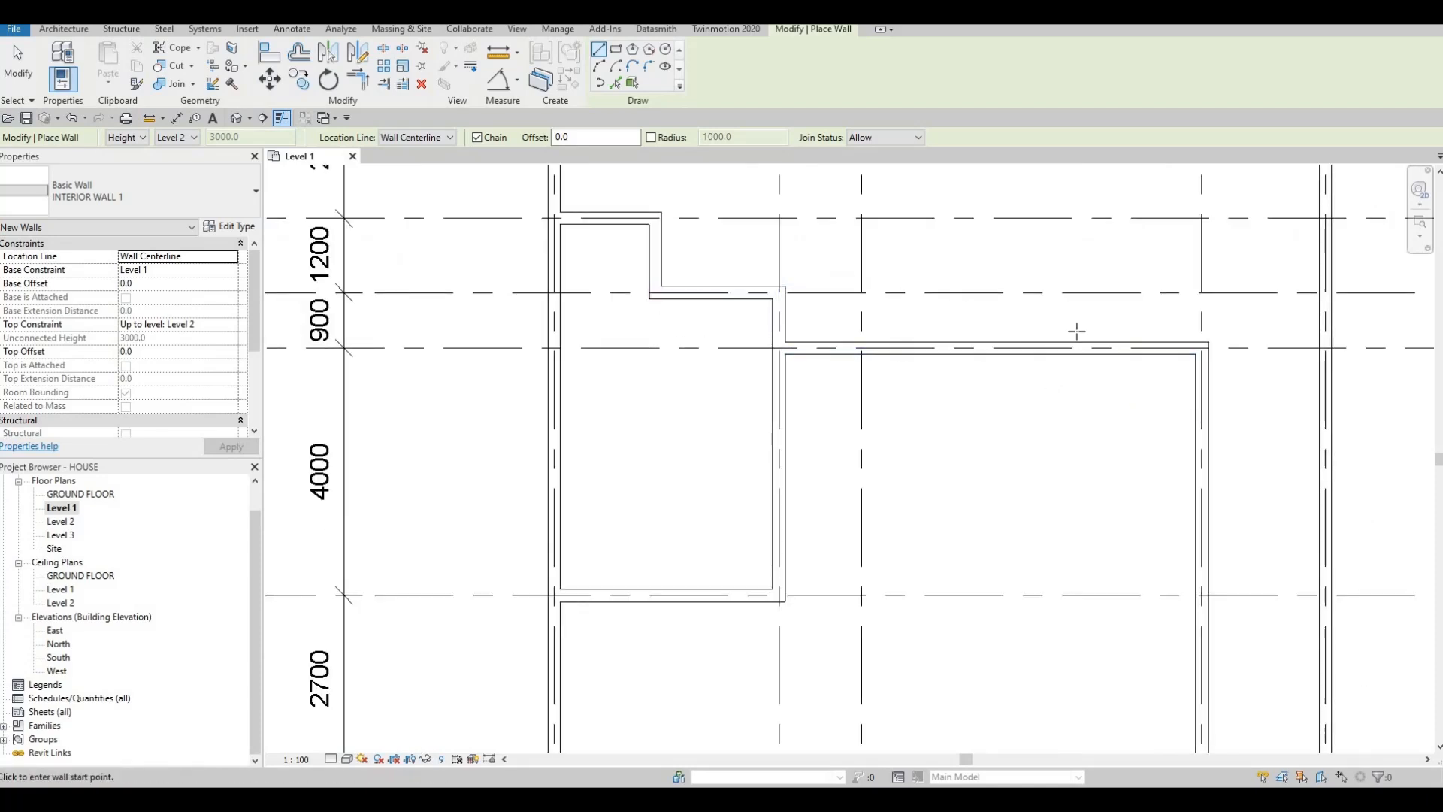
{"action": "scroll", "coordinate": [1080, 329], "scroll_direction": "down", "scroll_amount": 1}
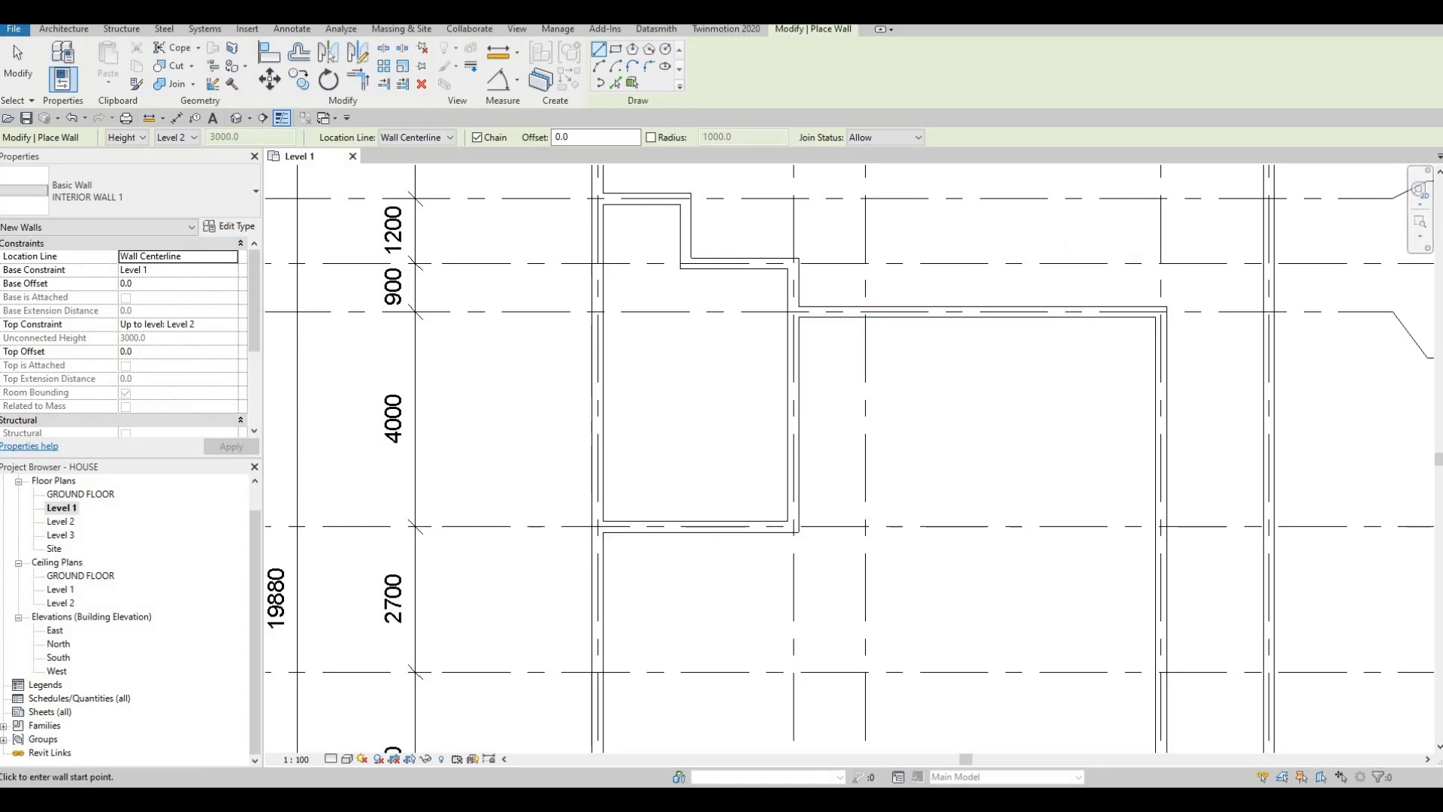
{"action": "left_click", "coordinate": [1053, 318]}
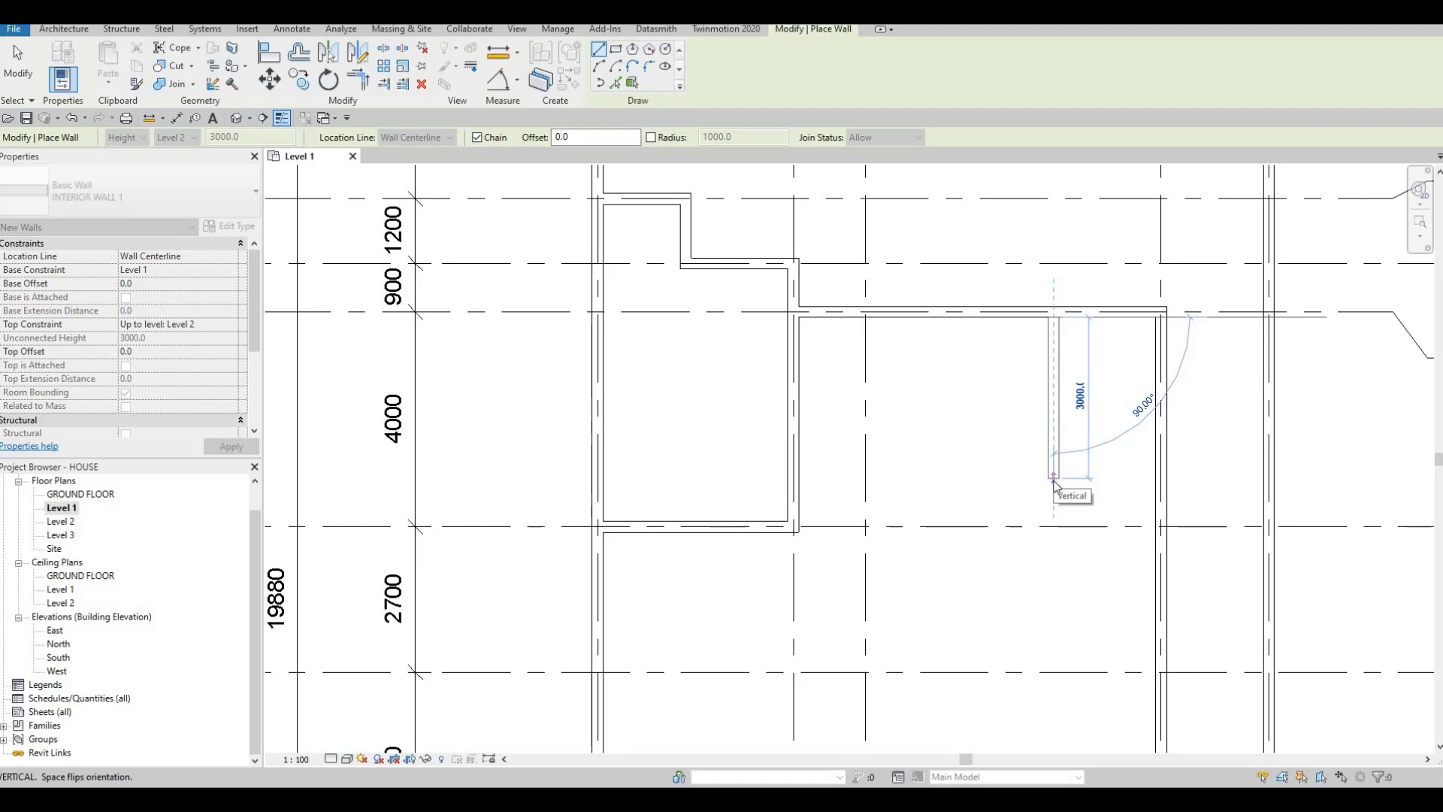
{"action": "type", "text": "29"}
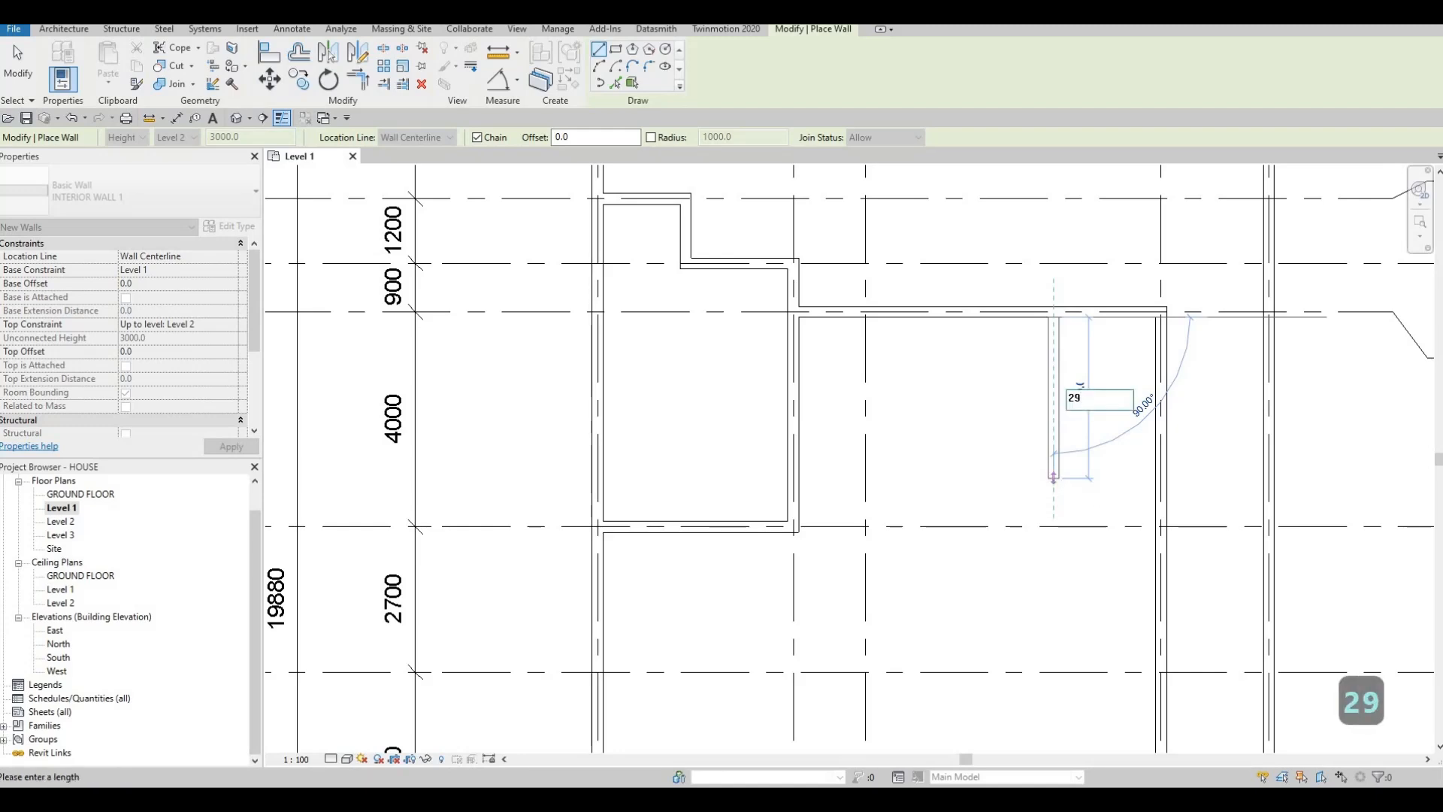
{"action": "key", "text": "BackSpace"}
{"action": "type", "text": "900"}
{"action": "key", "text": "Return"}
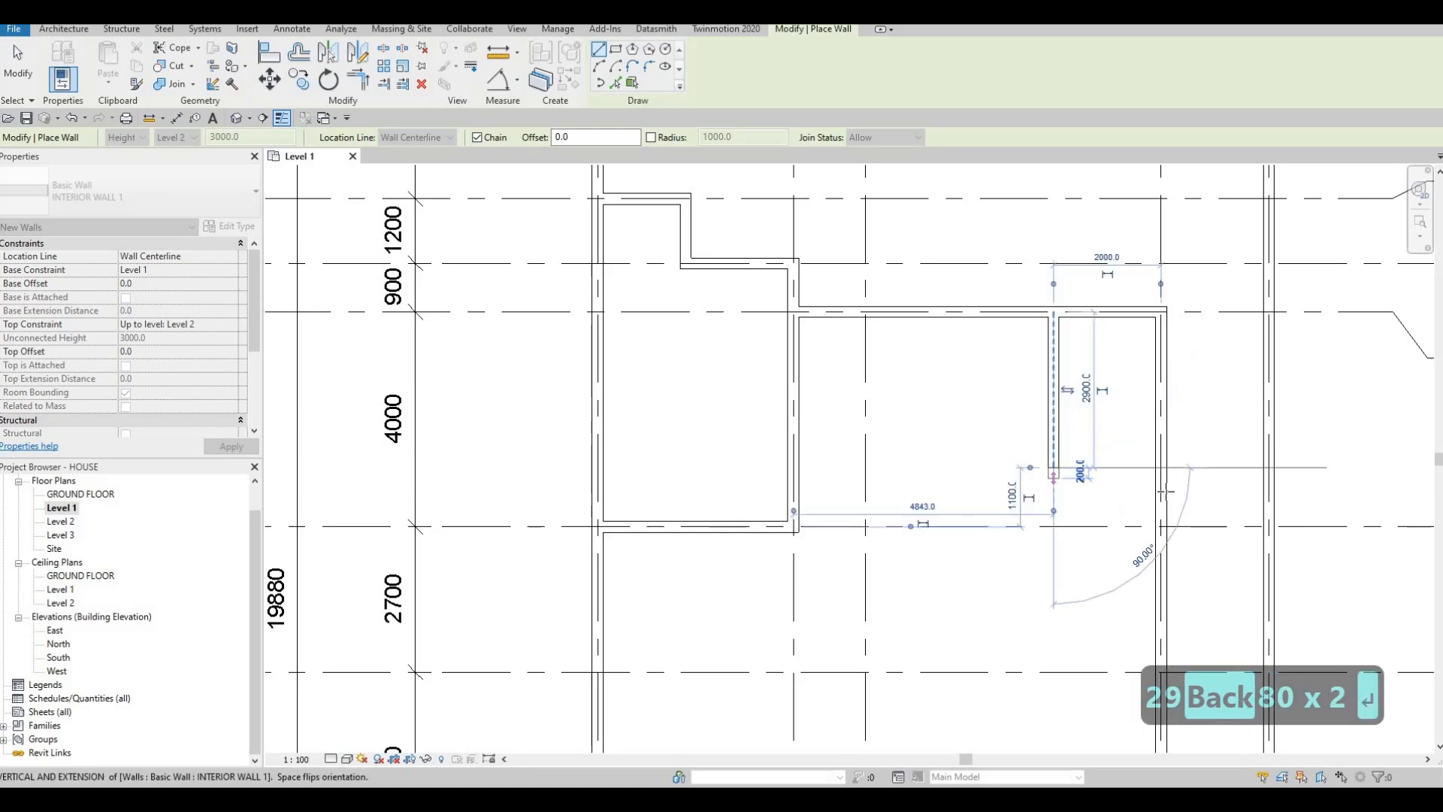
{"action": "left_click", "coordinate": [1158, 469]}
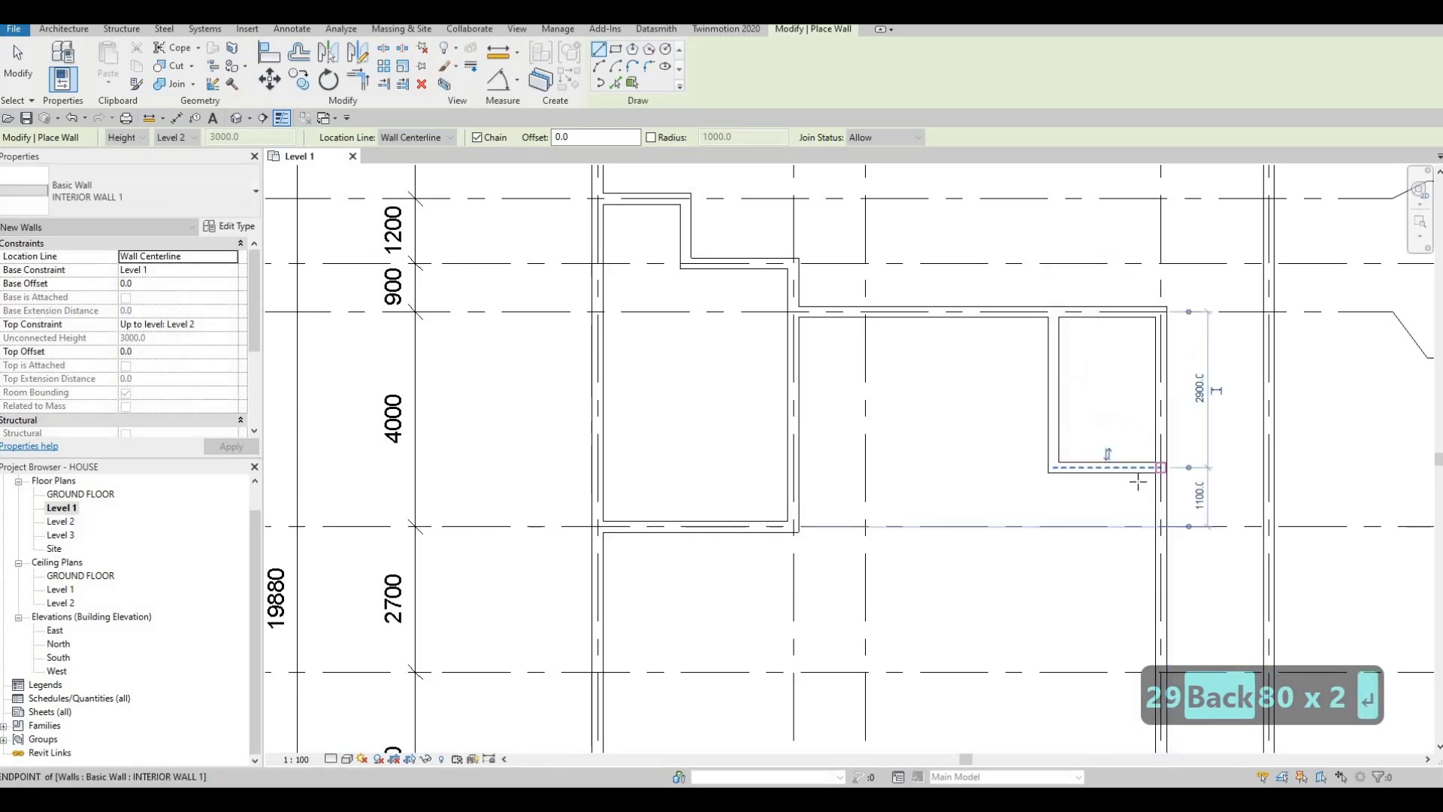
{"action": "key", "text": "Escape"}
{"action": "key", "text": "Escape"}
{"action": "key", "text": "Escape"}
Check the spacing between the small room's vertical wall and the wall on grid 4 using its temporary dimension.
{"action": "left_click", "coordinate": [1057, 393]}
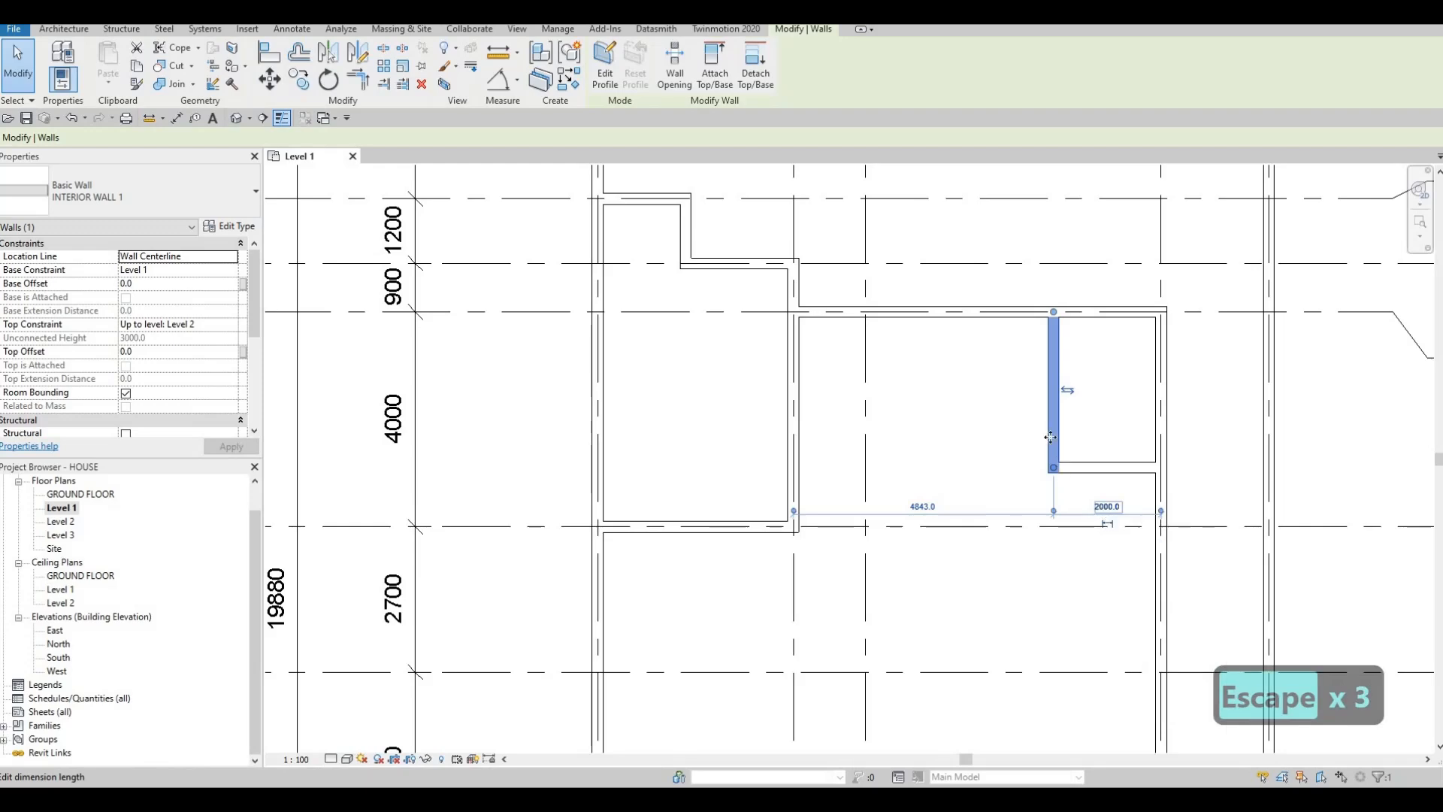
{"action": "left_click", "coordinate": [1106, 508]}
{"action": "key", "text": "Escape"}
{"action": "key", "text": "Escape"}
{"action": "key", "text": "Escape"}
{"action": "left_click", "coordinate": [1054, 426]}
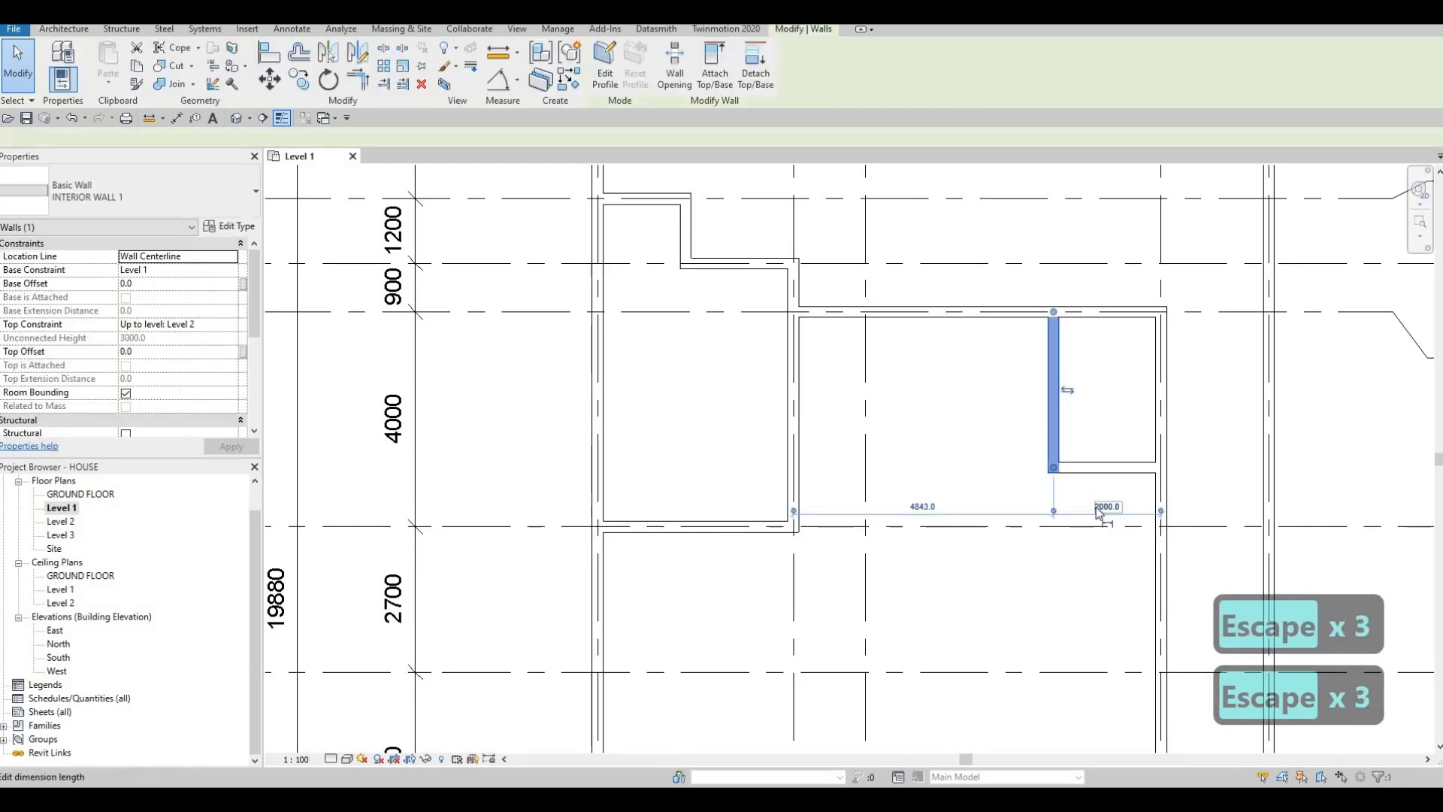
{"action": "left_click", "coordinate": [1098, 507]}
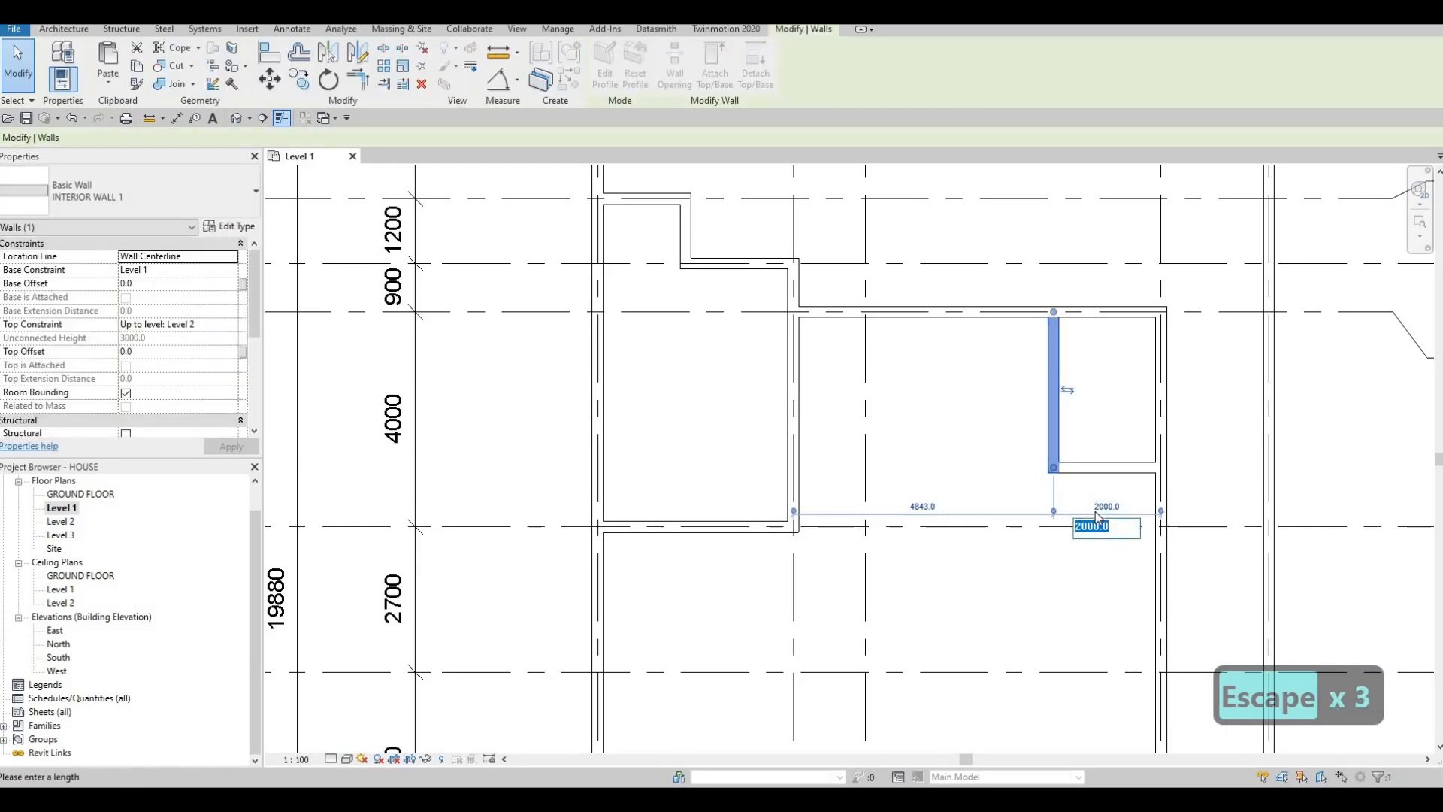
{"action": "key", "text": "Escape"}
{"action": "key", "text": "Escape"}
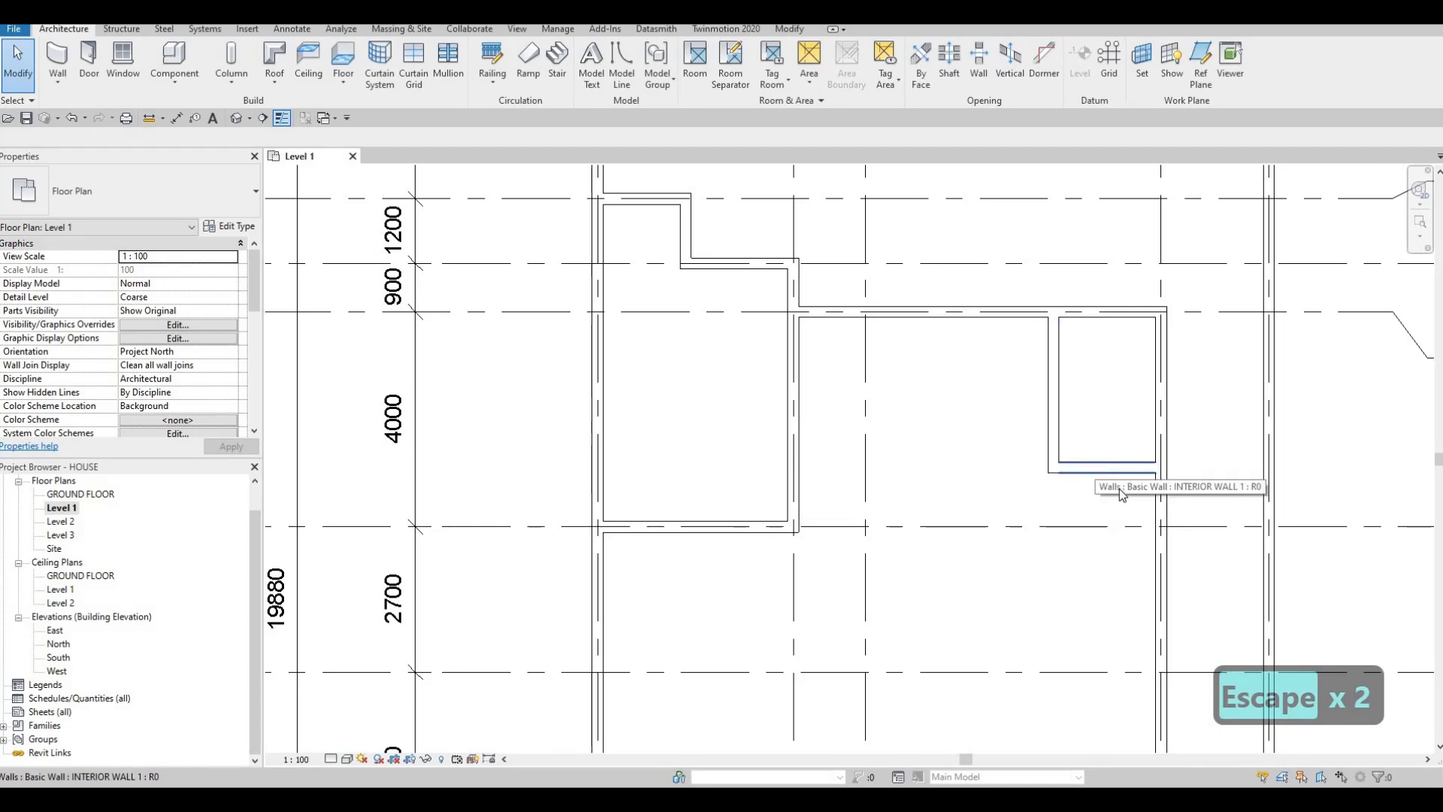
Check the distances from the small room's horizontal wall to grids D and E.
{"action": "left_click", "coordinate": [1111, 469]}
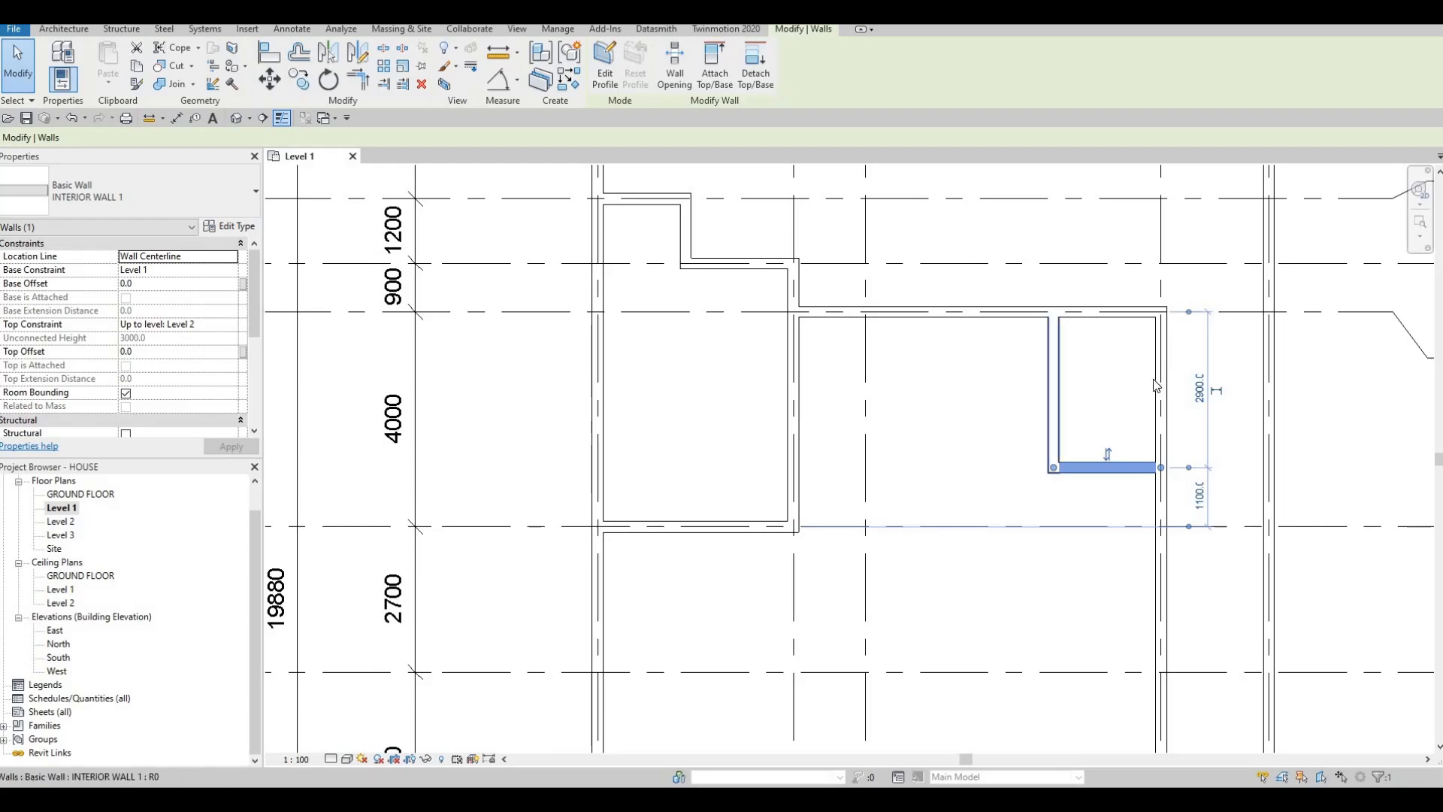
{"action": "scroll", "coordinate": [1098, 423], "scroll_direction": "down", "scroll_amount": 2}
{"action": "key", "text": "Escape"}
{"action": "key", "text": "Escape"}
{"action": "scroll", "coordinate": [979, 383], "scroll_direction": "down", "scroll_amount": 2}
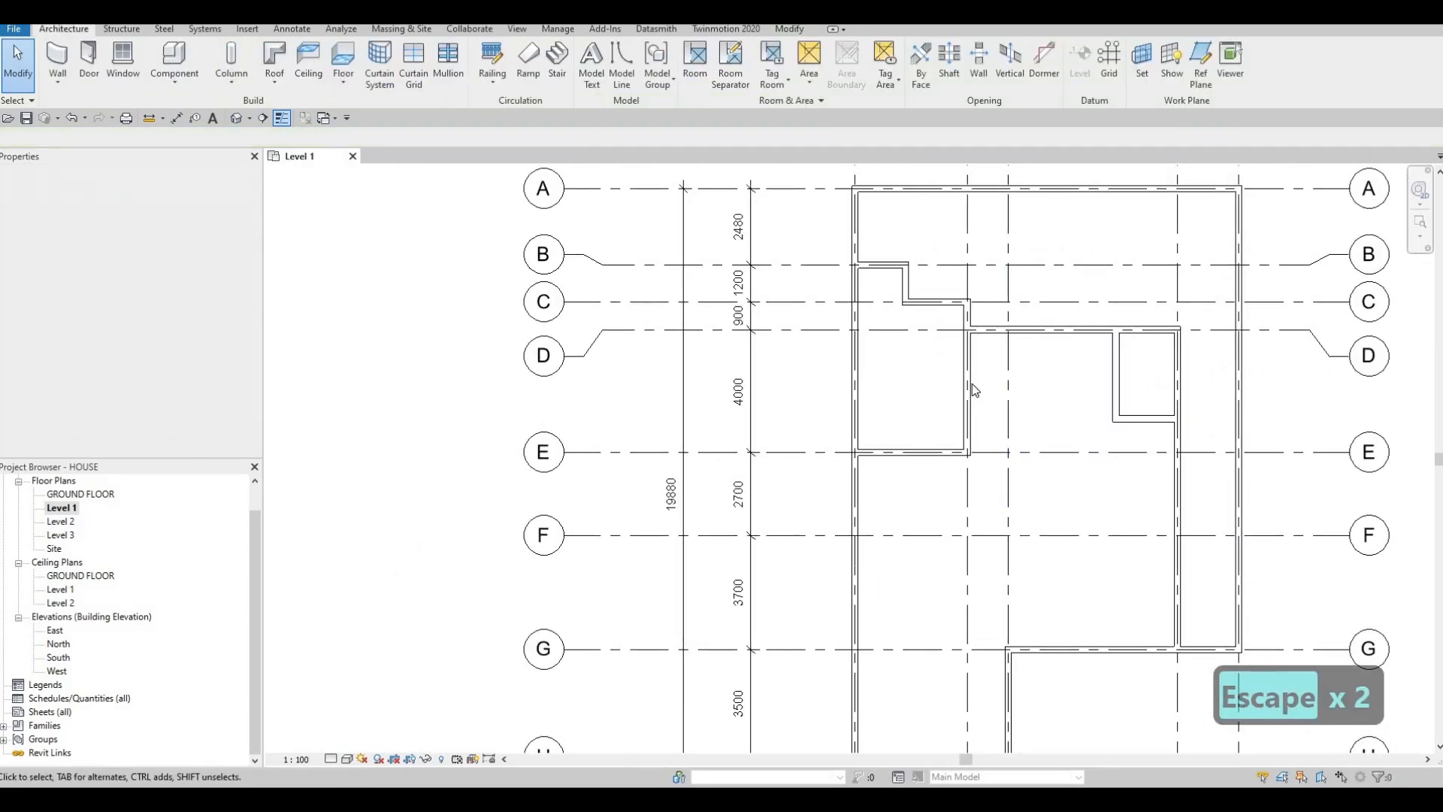
Inspect the temporary dimensions of the interior walls on grid 2 and grid E.
{"action": "left_click", "coordinate": [967, 353]}
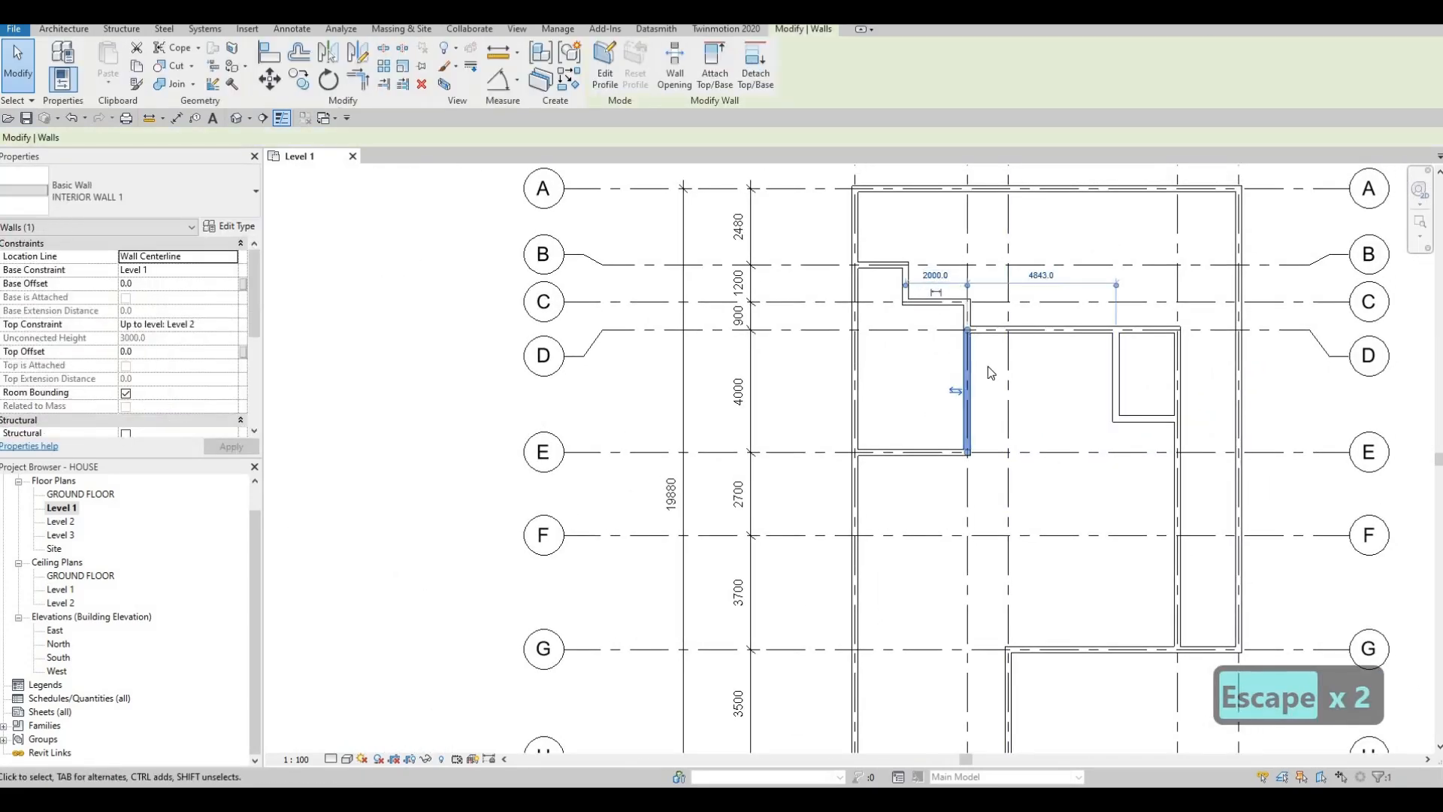
{"action": "key", "text": "Escape"}
{"action": "left_click", "coordinate": [939, 451]}
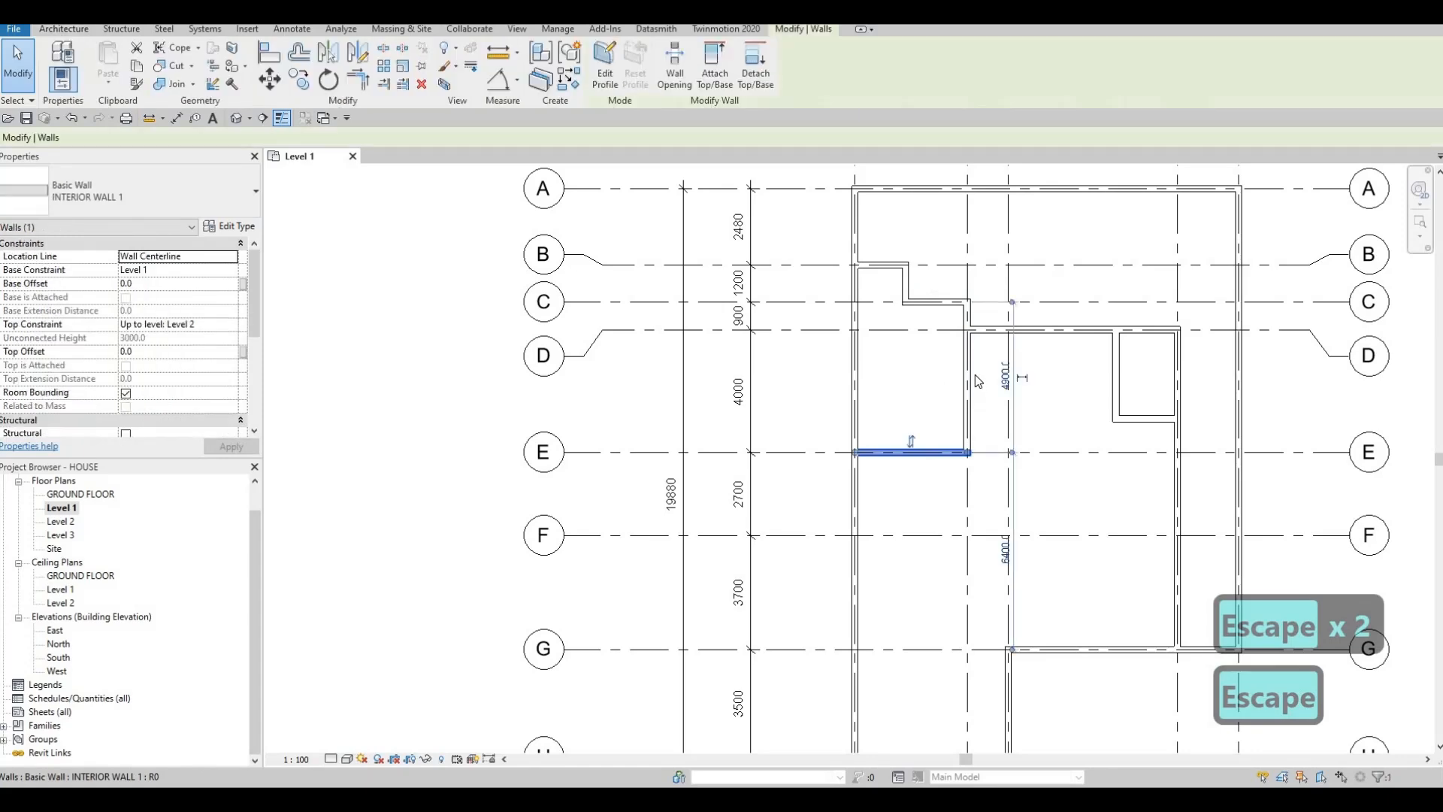
{"action": "key", "text": "Escape"}
{"action": "left_click", "coordinate": [972, 361]}
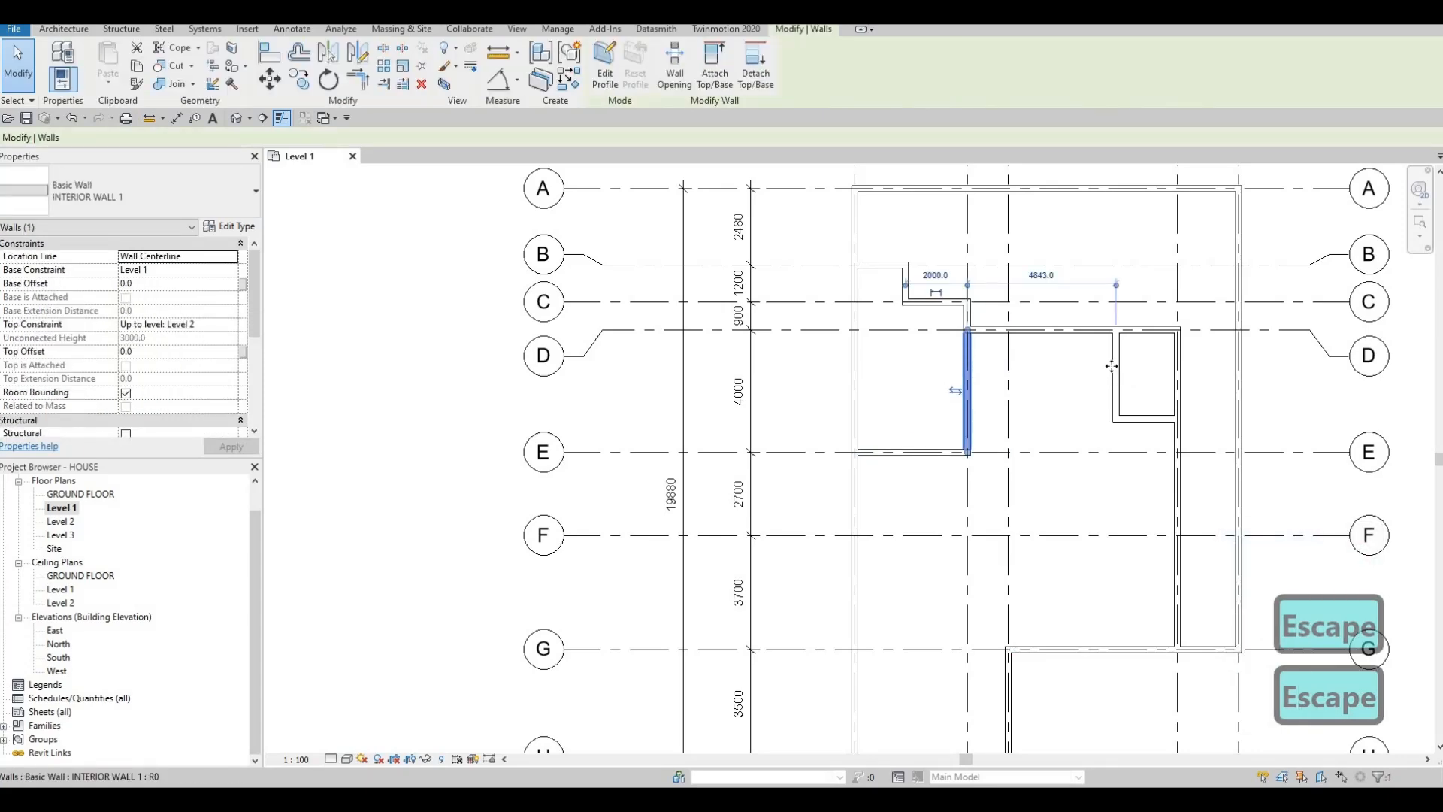
{"action": "key", "text": "Escape"}
Try shifting the small room's vertical wall to about 3400 mm from grid 4, and undo the move.
{"action": "left_click", "coordinate": [1117, 373]}
{"action": "left_click_drag", "start_coordinate": [1117, 374], "coordinate": [1073, 368]}
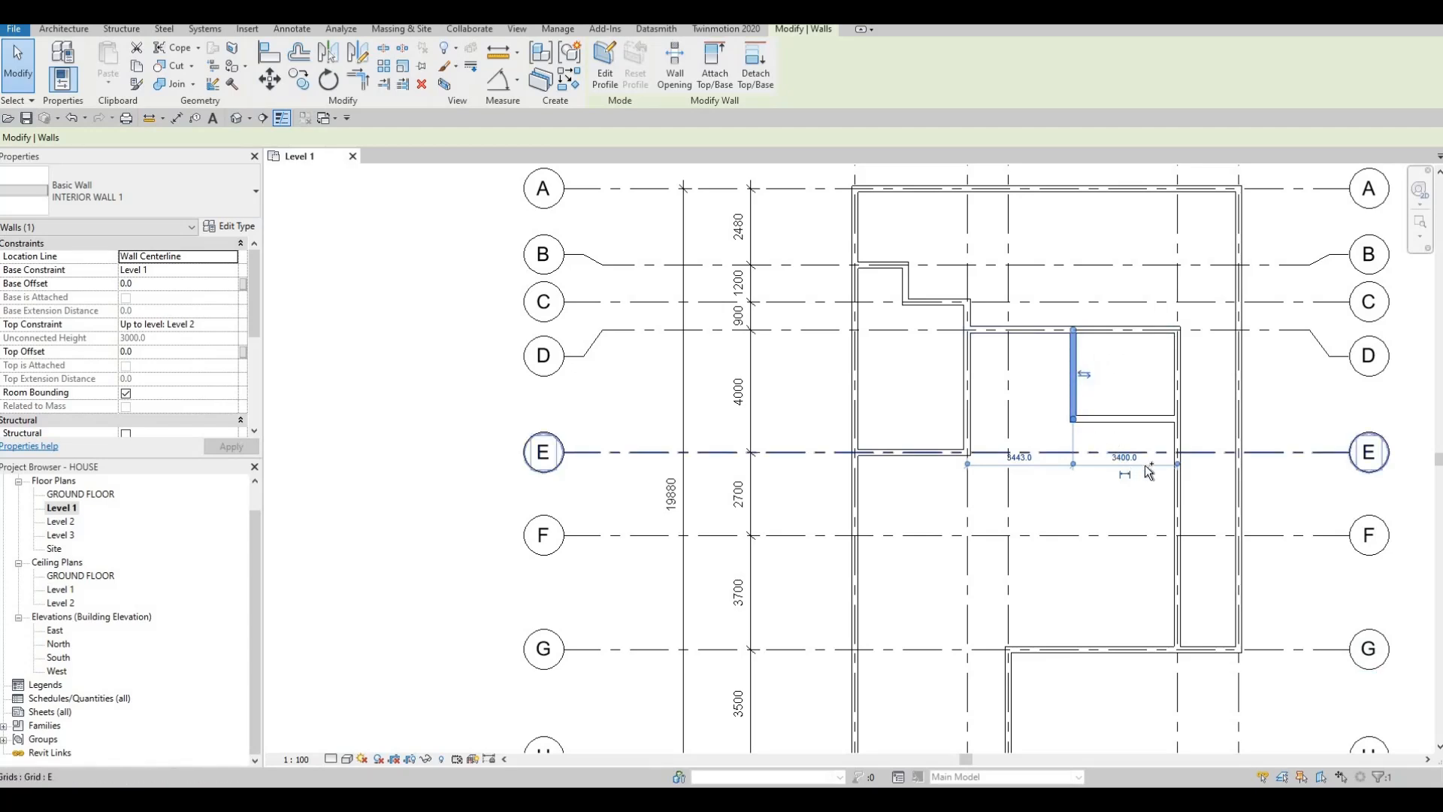
{"action": "key", "text": "ctrl+z"}
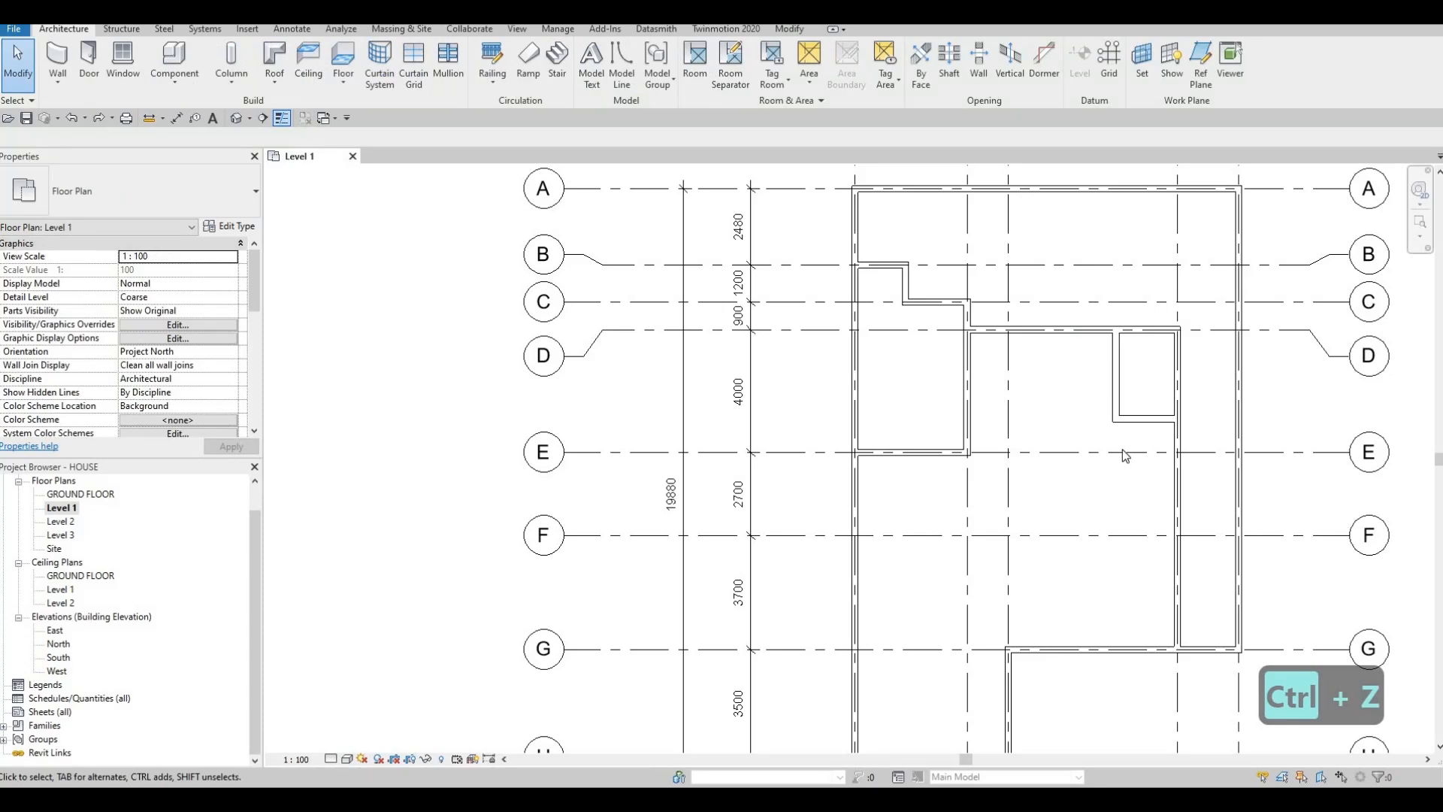
{"action": "scroll", "coordinate": [1121, 449], "scroll_direction": "down", "scroll_amount": 1}
{"action": "key", "text": "Escape"}
Create a similar interior wall about 3100 mm long running down from the grid E wall, between grids 1 and 2.
{"action": "scroll", "coordinate": [1121, 438], "scroll_direction": "down", "scroll_amount": 1}
{"action": "middle_click_drag", "start_coordinate": [1121, 438], "coordinate": [1122, 411]}
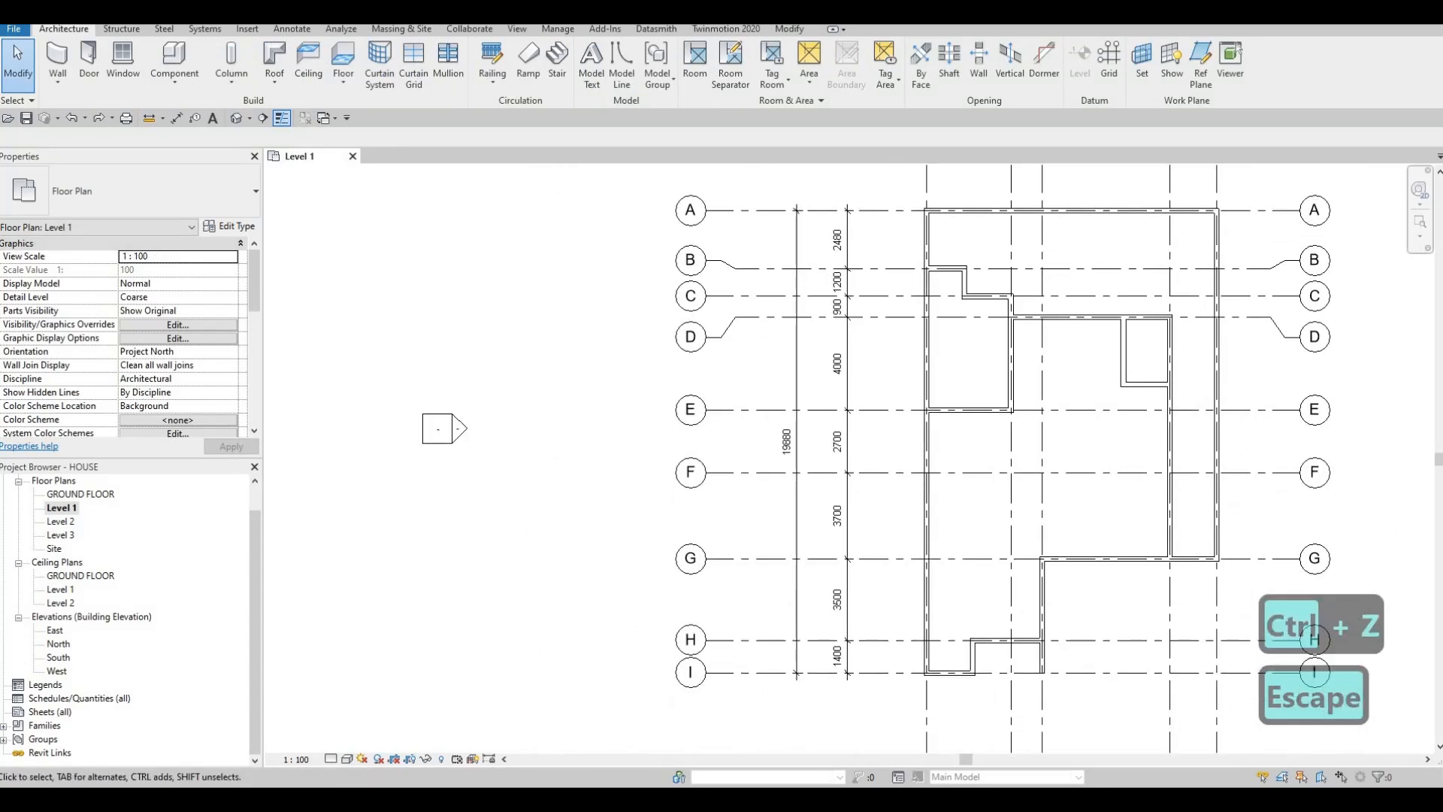
{"action": "middle_click_drag", "start_coordinate": [977, 422], "coordinate": [982, 417]}
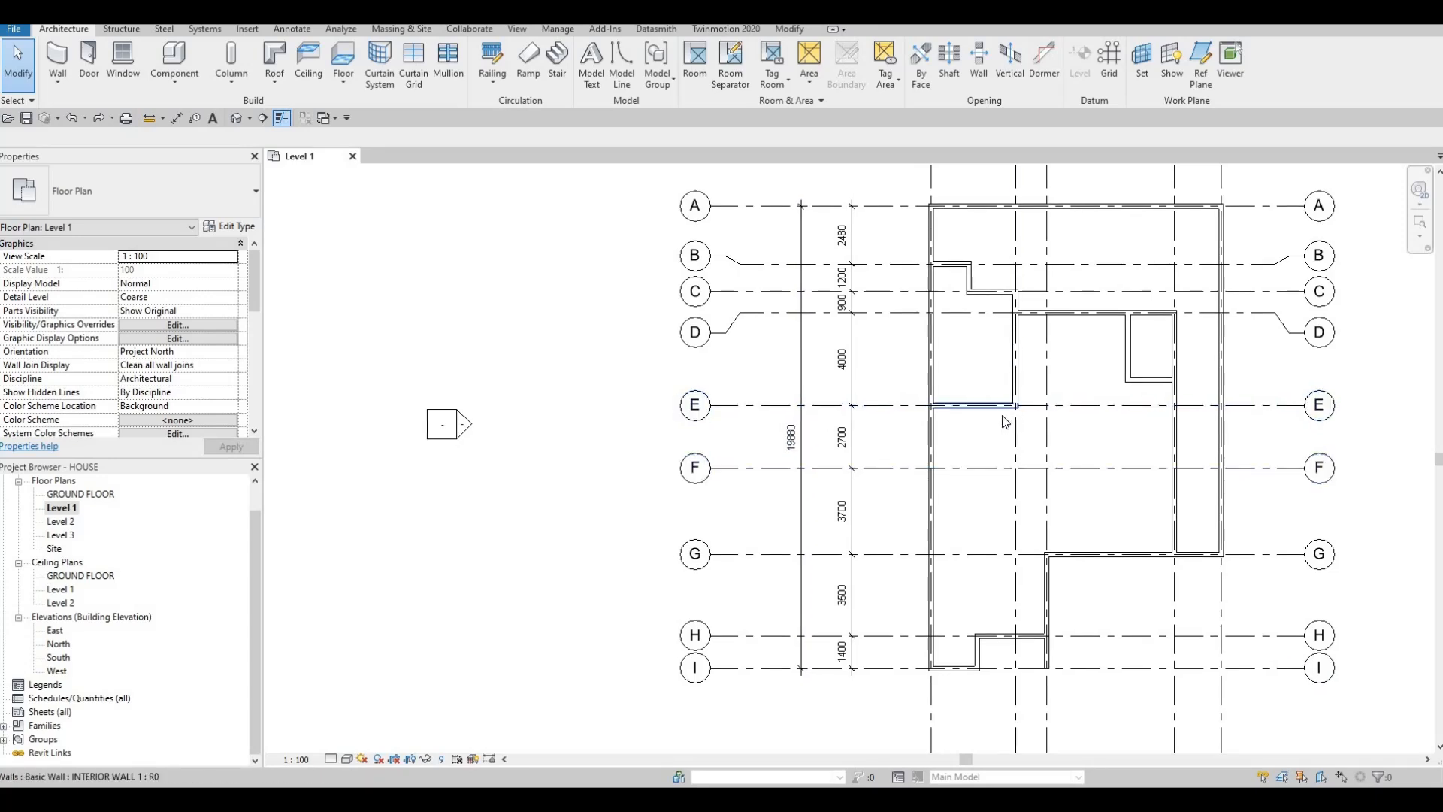
{"action": "scroll", "coordinate": [976, 412], "scroll_direction": "up", "scroll_amount": 2}
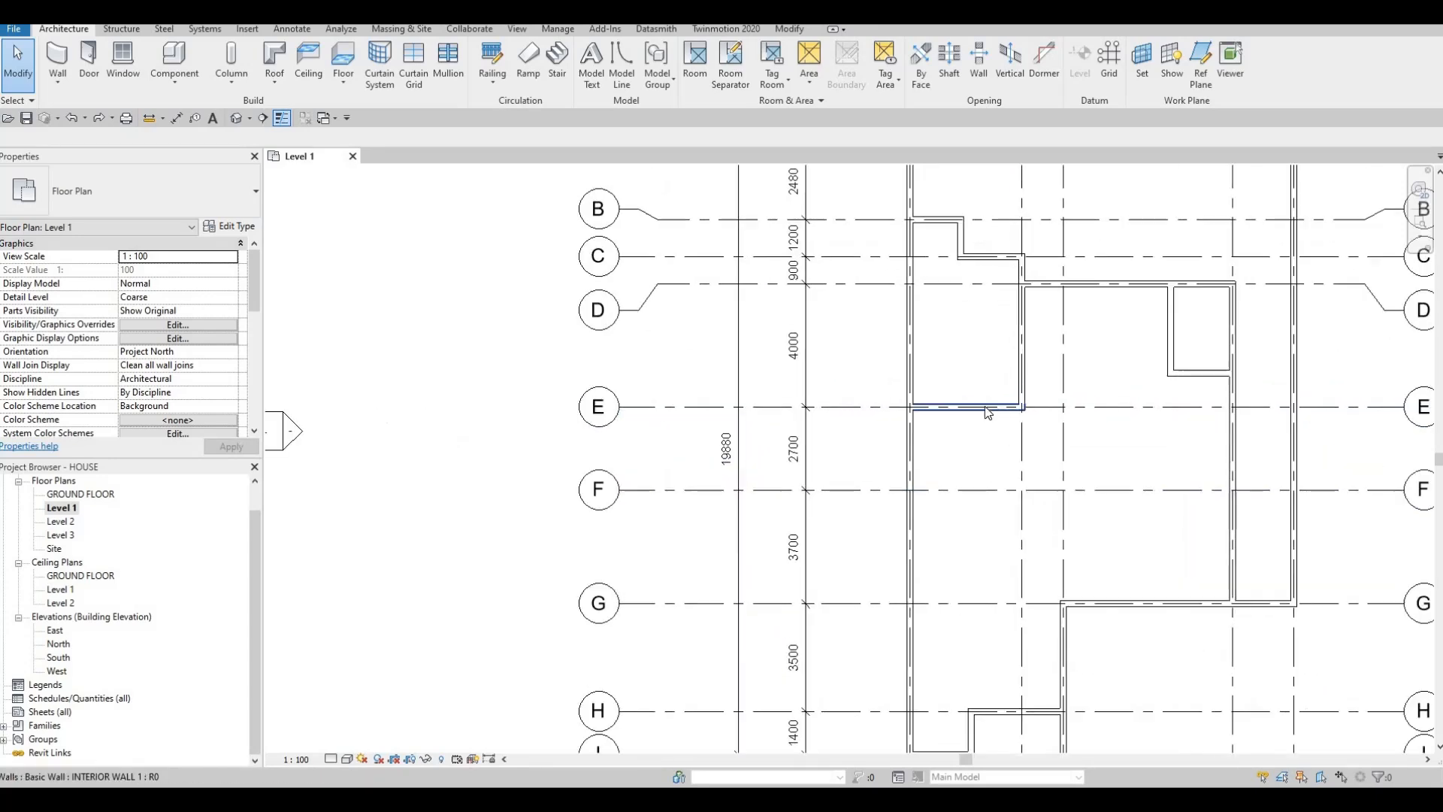
{"action": "left_click", "coordinate": [989, 406]}
{"action": "key", "text": "c"}
{"action": "key", "text": "s"}
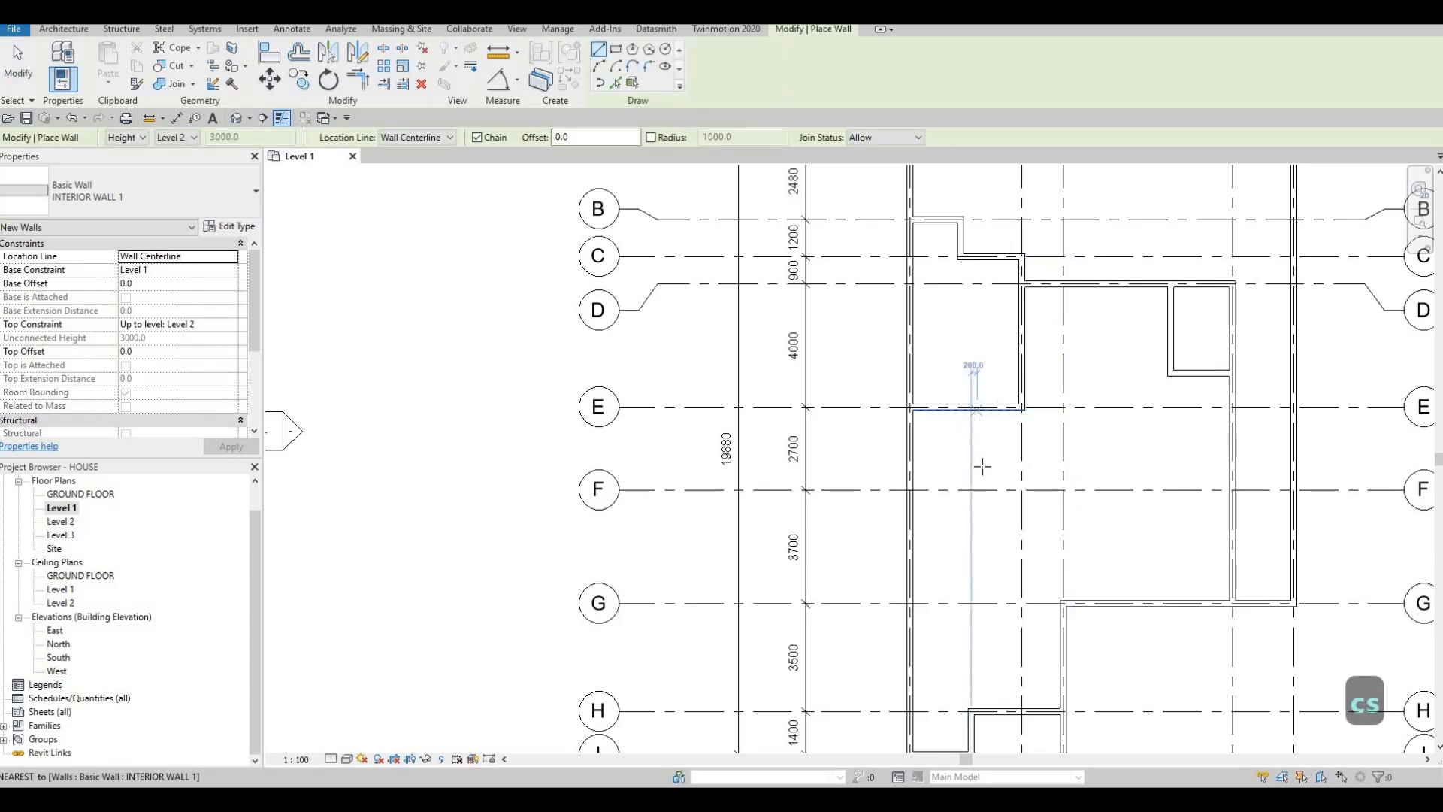
{"action": "left_click", "coordinate": [977, 410]}
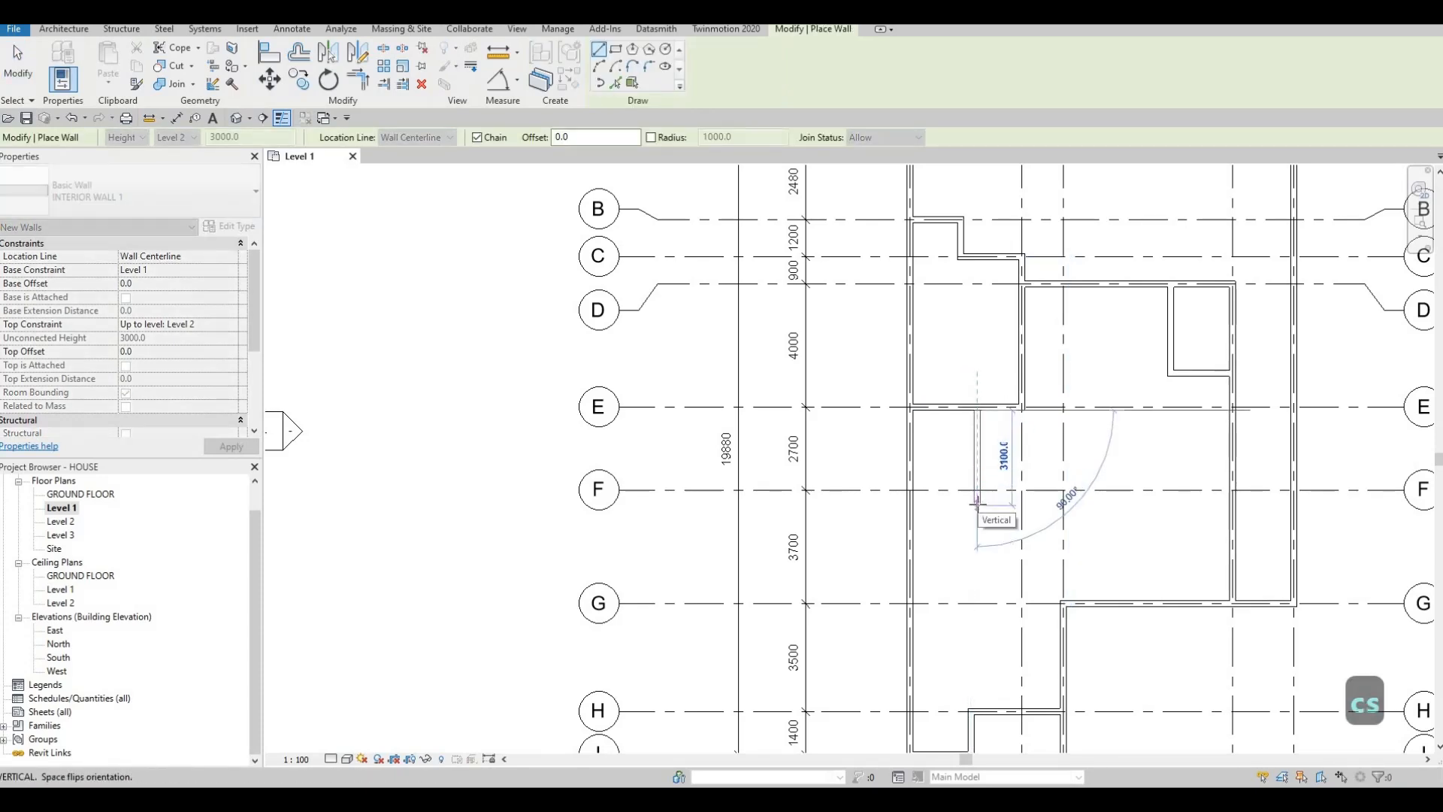
{"action": "left_click", "coordinate": [1041, 503]}
{"action": "key", "text": "Escape"}
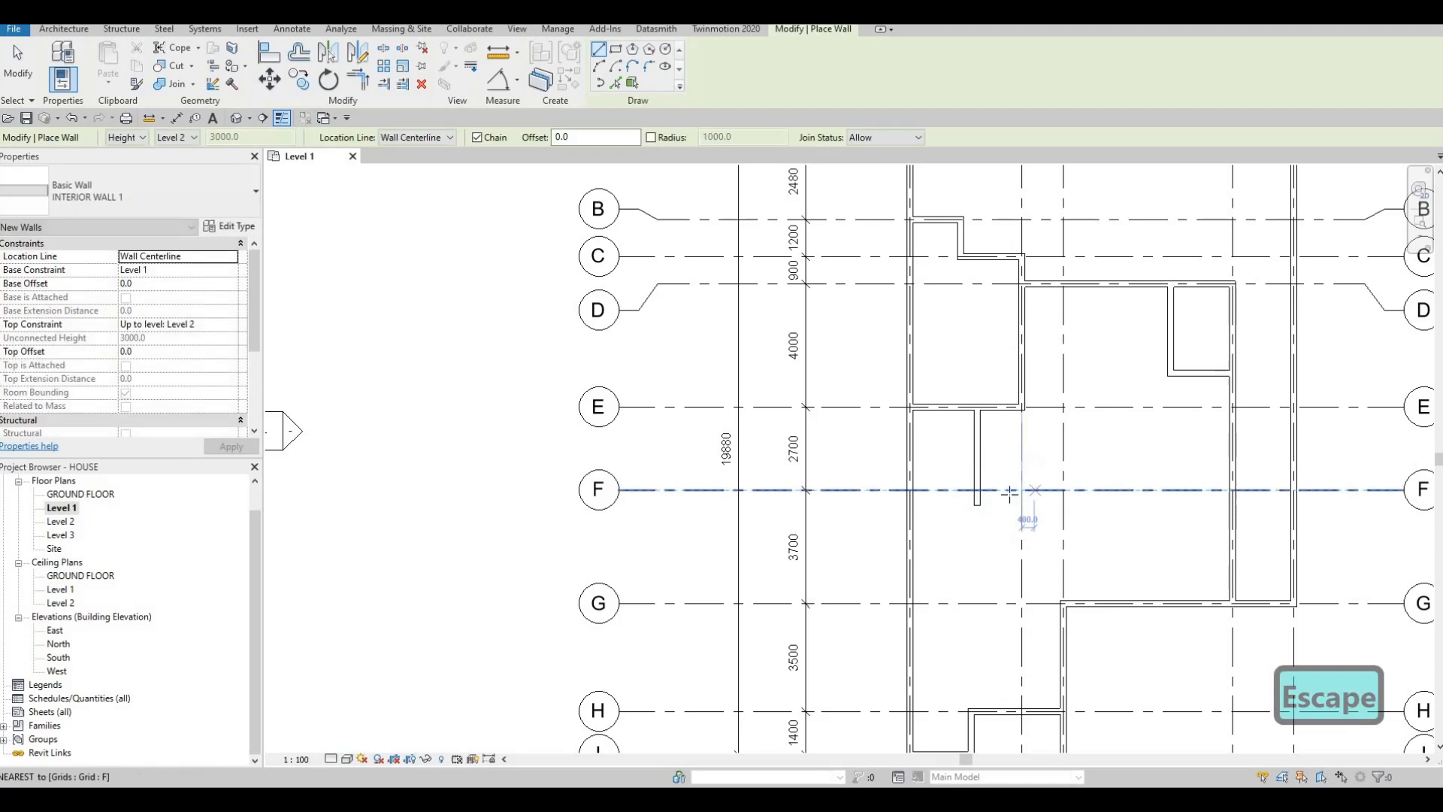
Draw a horizontal interior wall from the lower end of the new vertical wall to grid 2, just below grid F.
{"action": "left_click", "coordinate": [978, 504]}
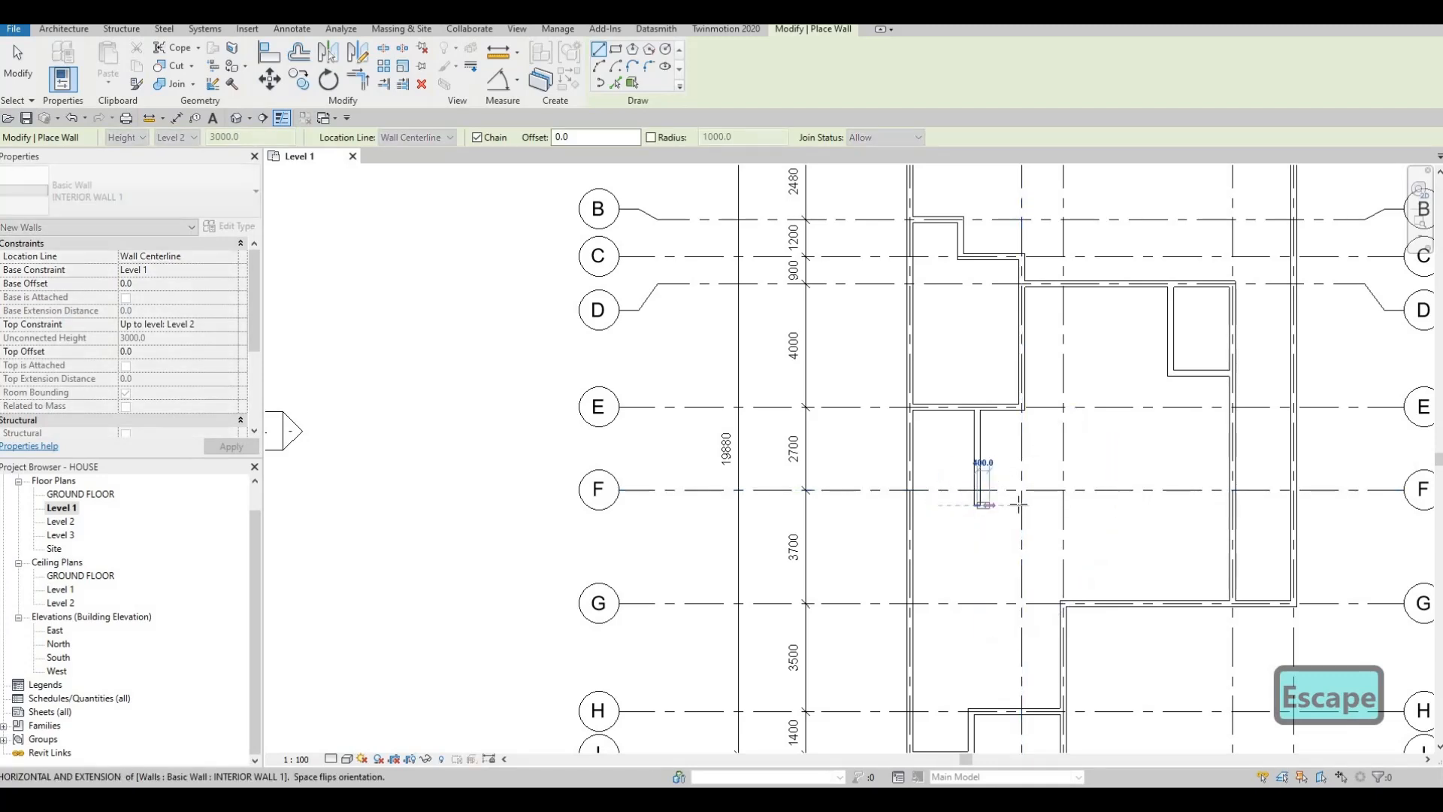
{"action": "left_click", "coordinate": [1021, 504]}
{"action": "key", "text": "Escape"}
{"action": "key", "text": "Escape"}
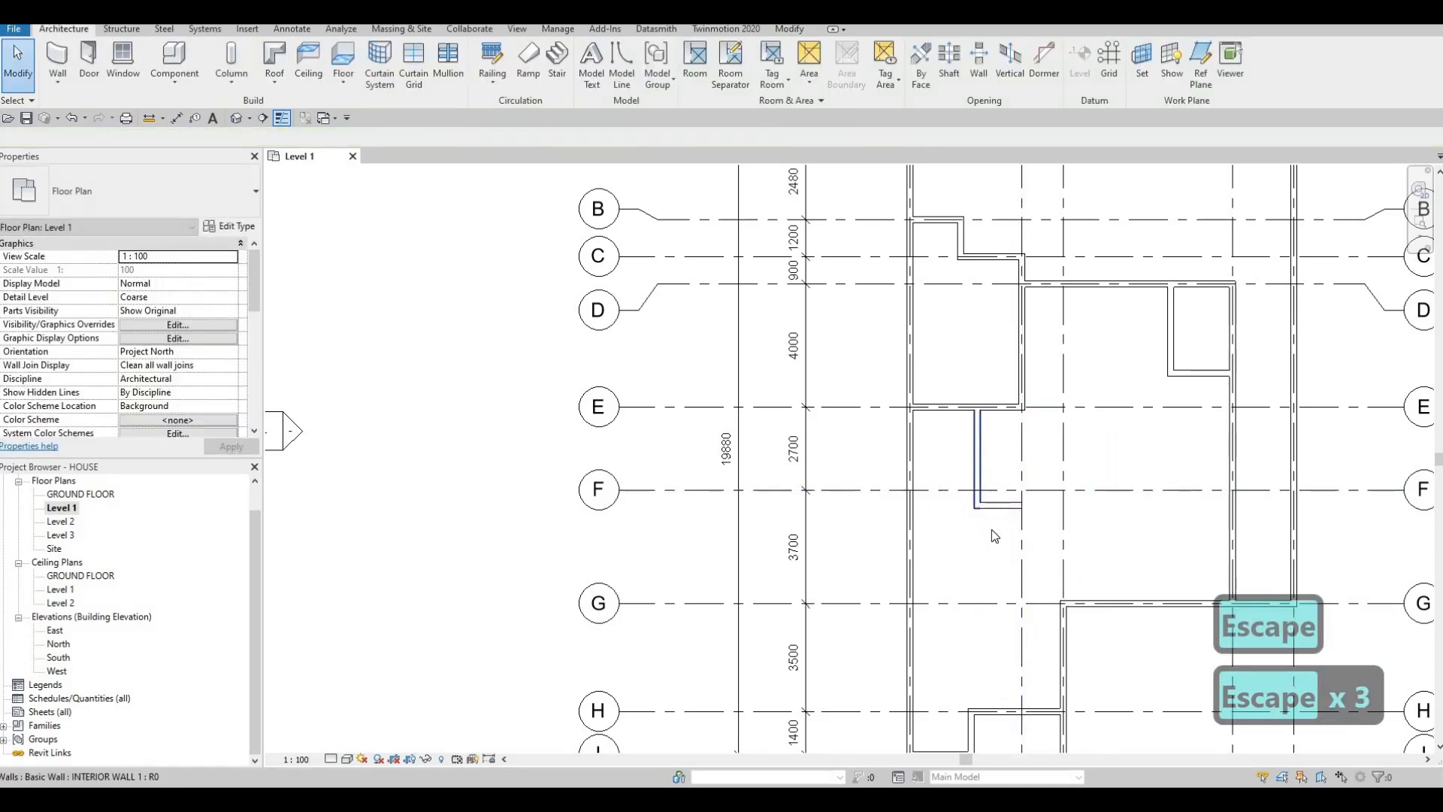
{"action": "left_click", "coordinate": [978, 493]}
{"action": "key", "text": "Escape"}
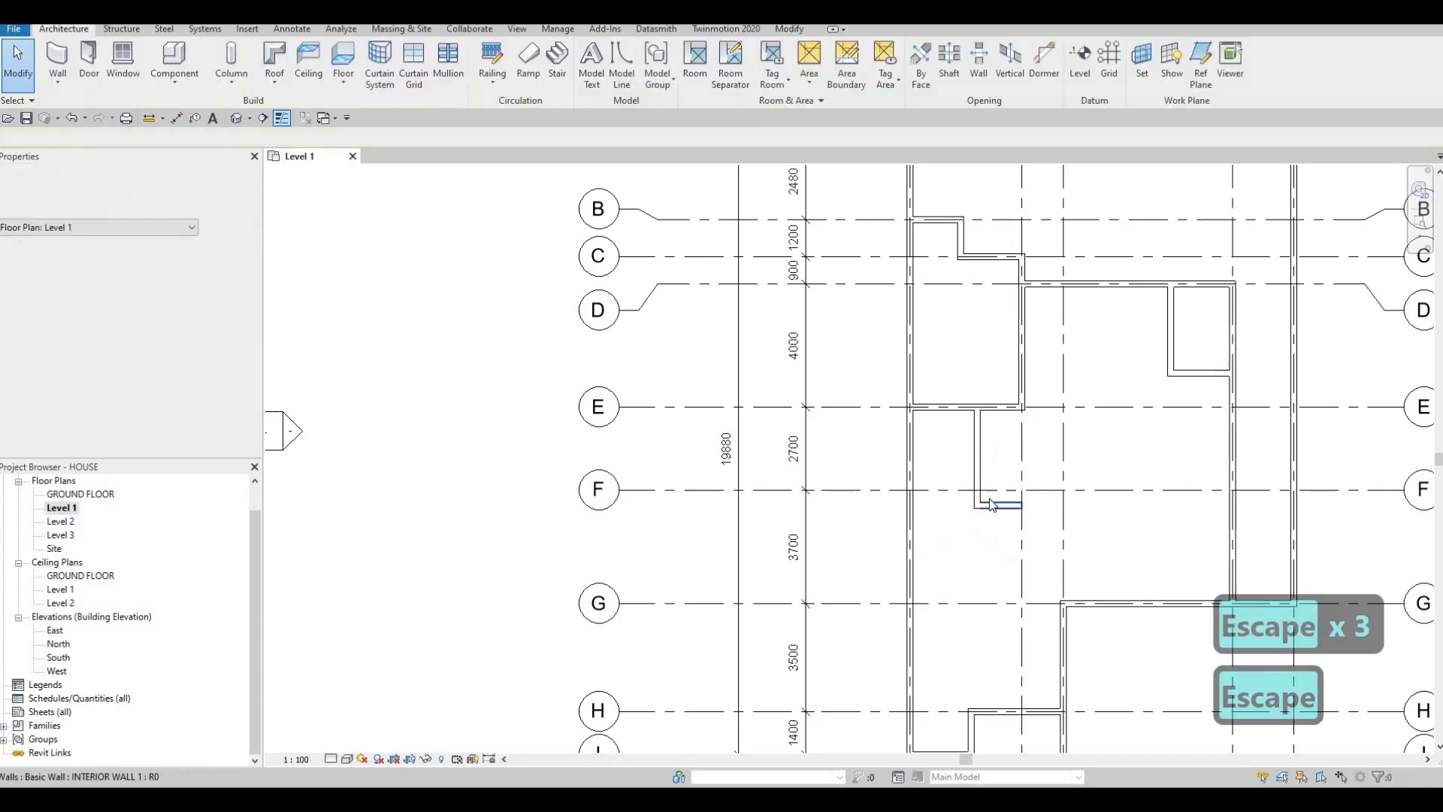
Set the distance from the grid E wall to the short horizontal wall below grid F to 3000 mm.
{"action": "left_click", "coordinate": [991, 504]}
{"action": "left_click", "coordinate": [1060, 456]}
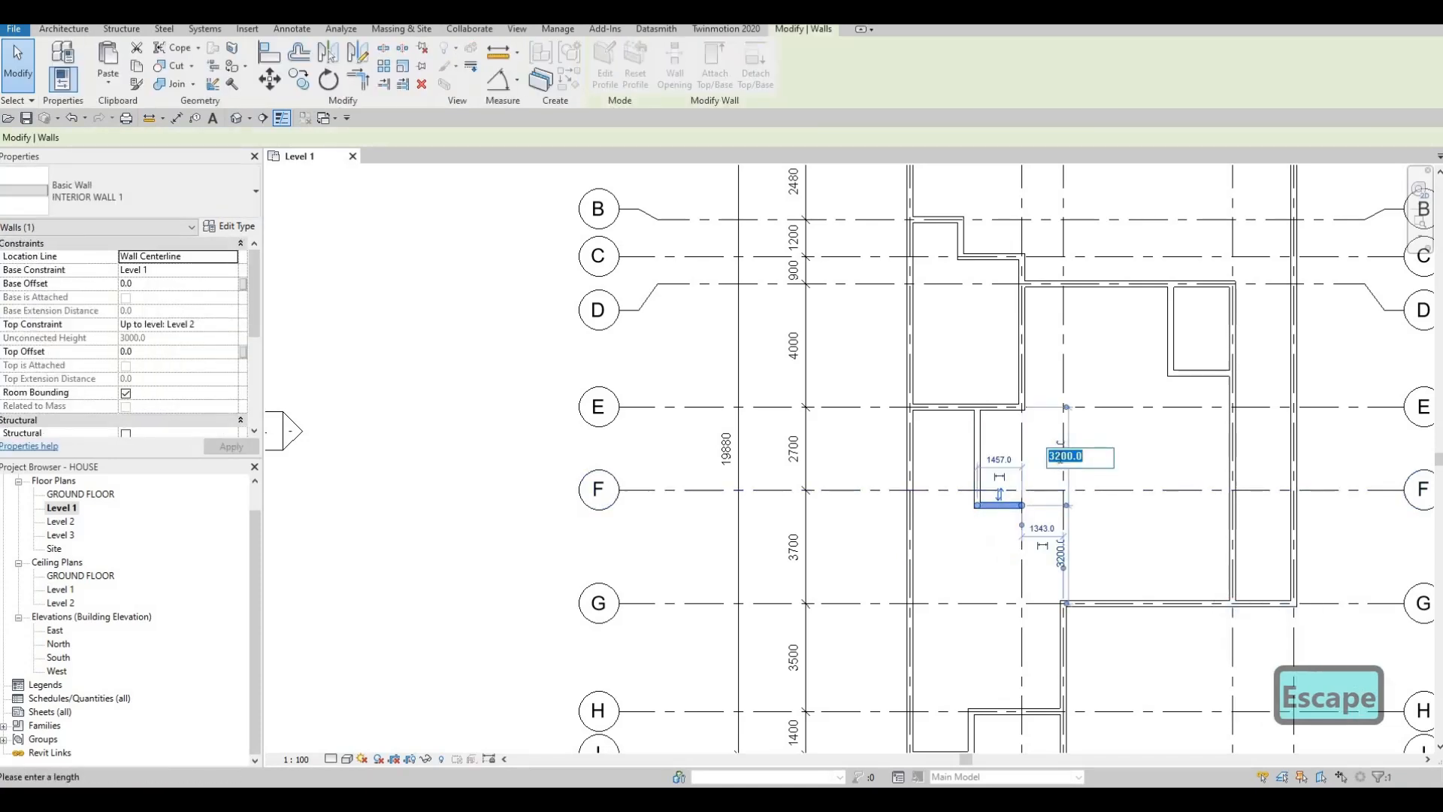
{"action": "type", "text": "3000"}
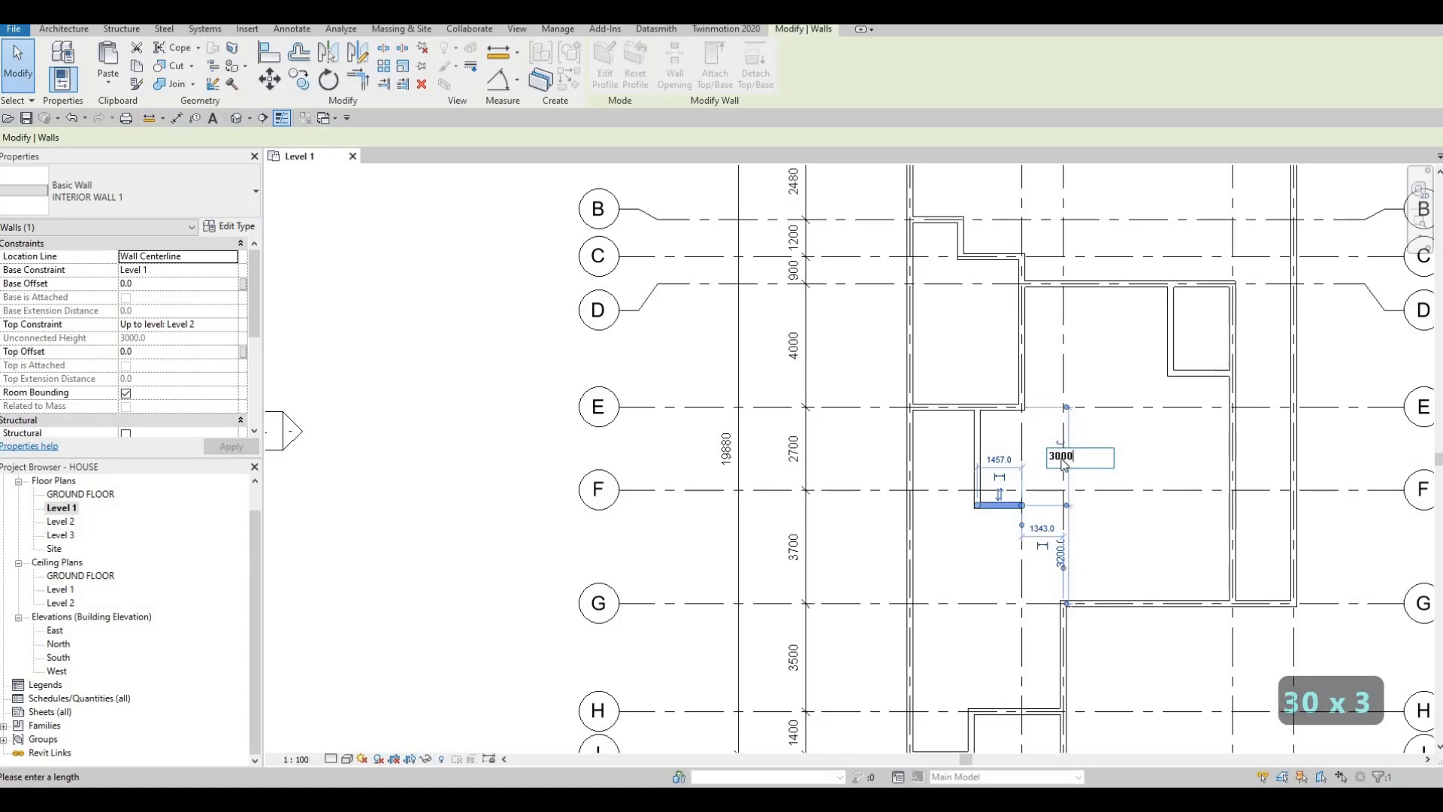
{"action": "key", "text": "Return"}
{"action": "key", "text": "Escape"}
{"action": "key", "text": "Escape"}
{"action": "key", "text": "Escape"}
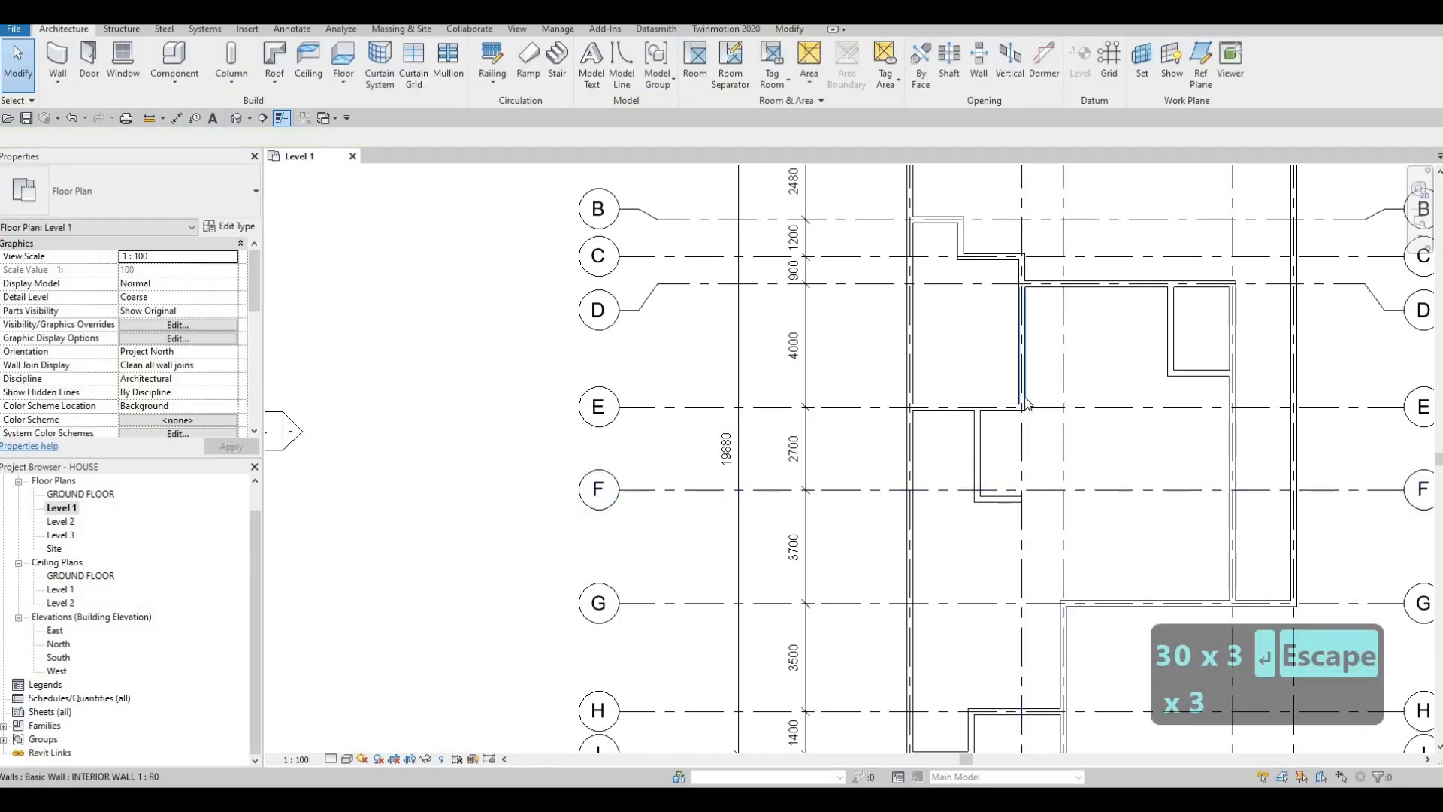
Join the grid 2 interior wall and the short horizontal wall near grid F into a corner with Trim/Extend to Corner.
{"action": "key", "text": "t"}
{"action": "key", "text": "r"}
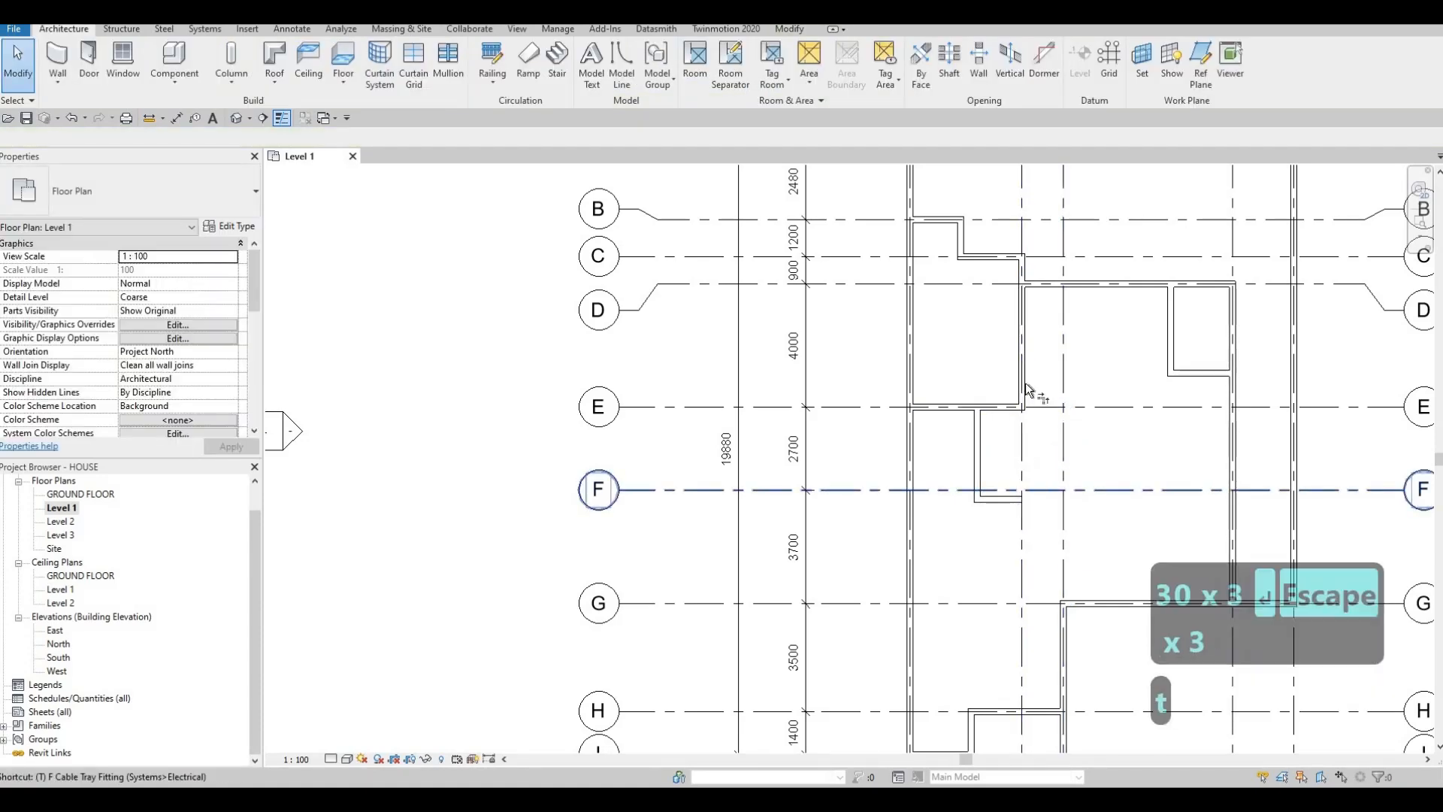
{"action": "left_click", "coordinate": [1019, 504]}
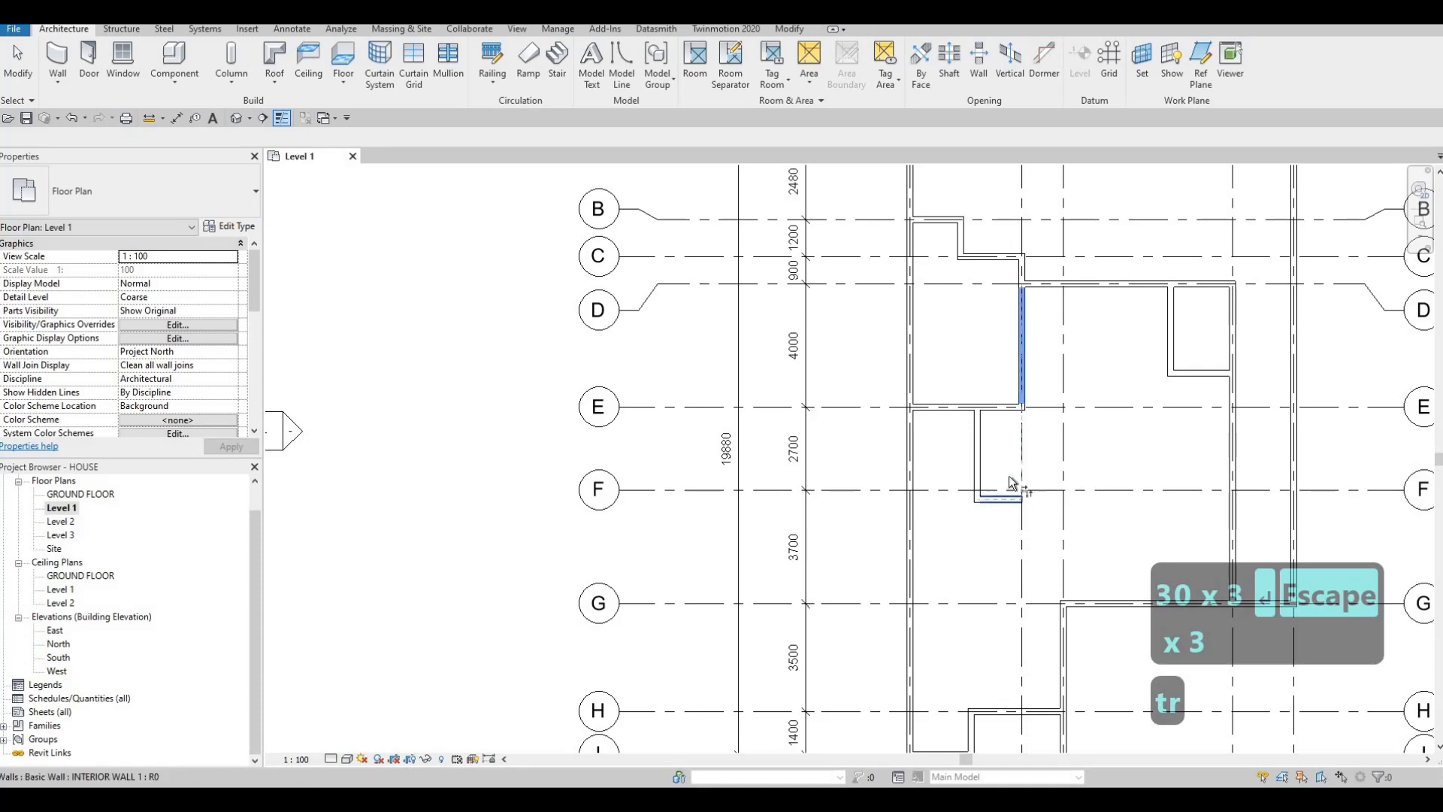
{"action": "left_click", "coordinate": [1004, 500]}
{"action": "scroll", "coordinate": [995, 472], "scroll_direction": "up", "scroll_amount": 2}
{"action": "key", "text": "Escape"}
{"action": "key", "text": "Escape"}
{"action": "key", "text": "Escape"}
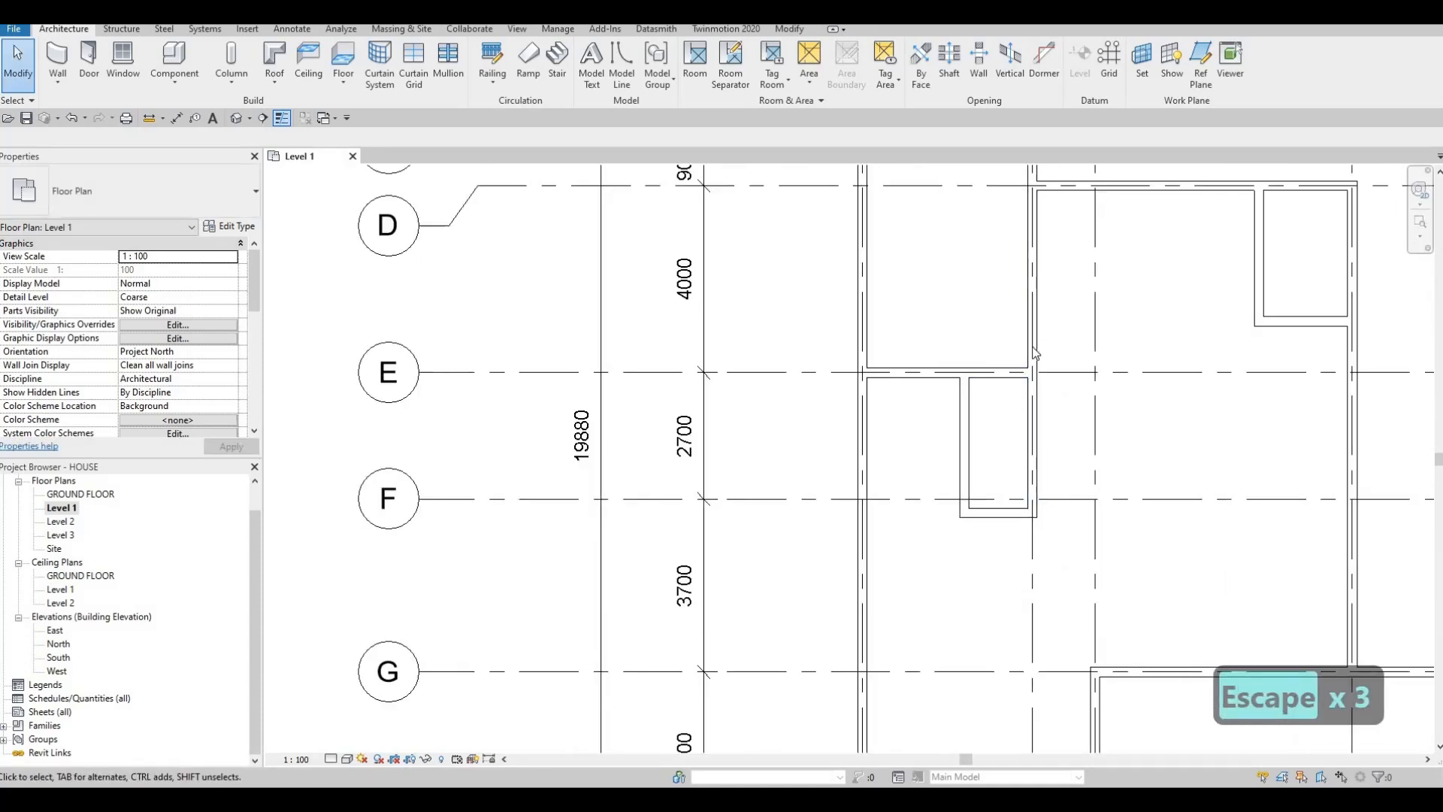
{"action": "left_click", "coordinate": [790, 29]}
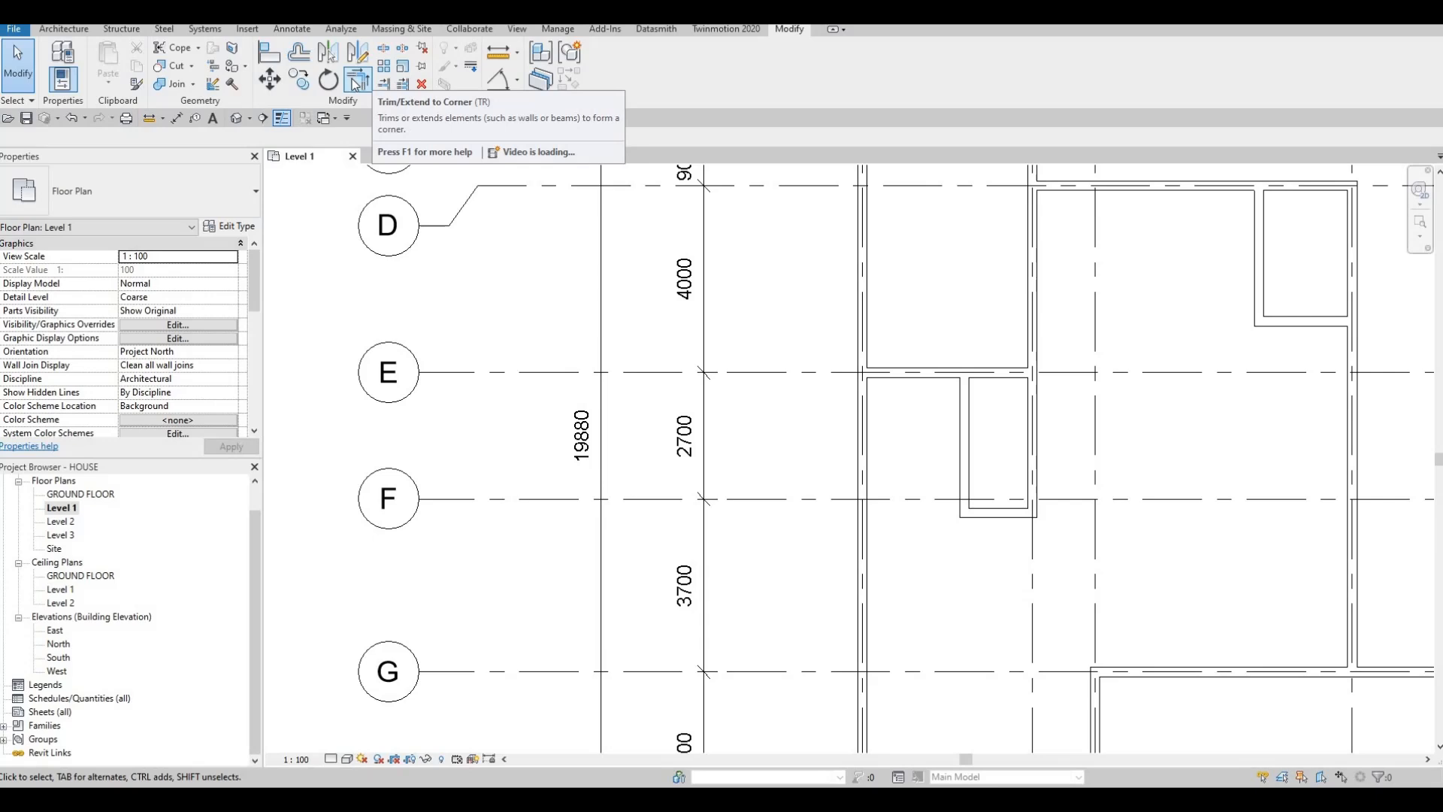
{"action": "key", "text": "Escape"}
{"action": "key", "text": "Escape"}
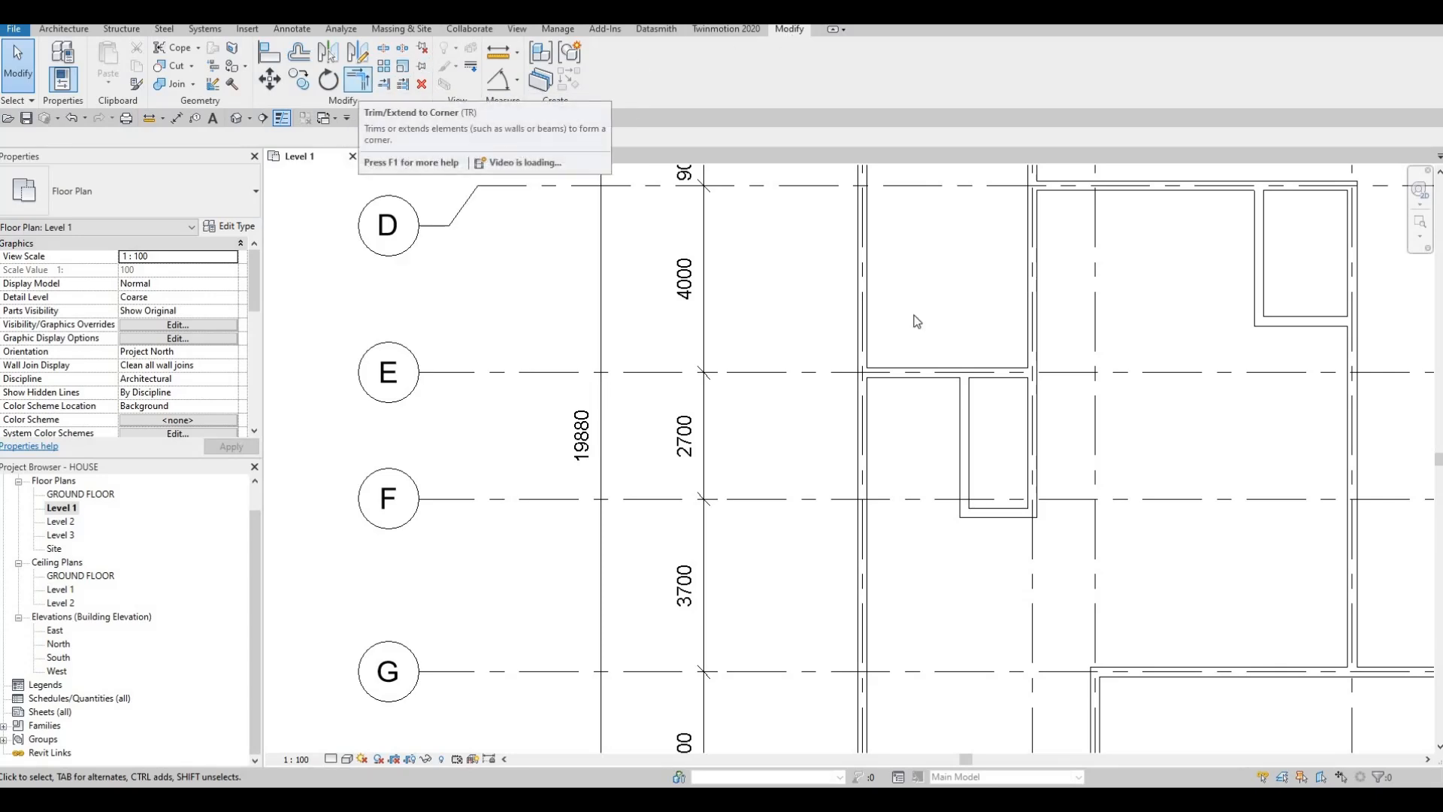
{"action": "key", "text": "Escape"}
Set the distance from the grid 1 wall to the small room's vertical wall between grids E and F to 2500 mm.
{"action": "middle_click_drag", "start_coordinate": [966, 375], "coordinate": [949, 323]}
{"action": "key", "text": "Escape"}
{"action": "key", "text": "Escape"}
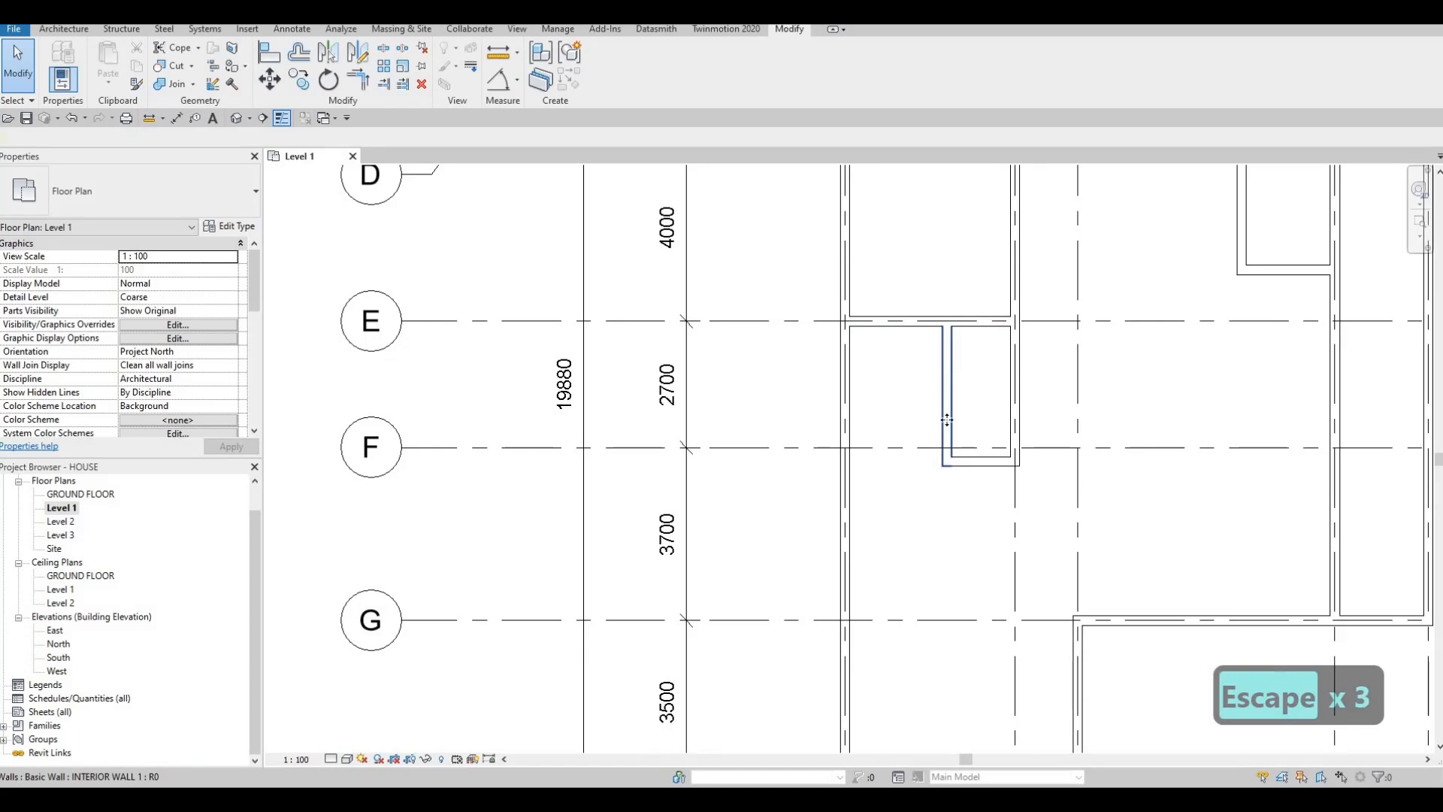
{"action": "left_click", "coordinate": [946, 420]}
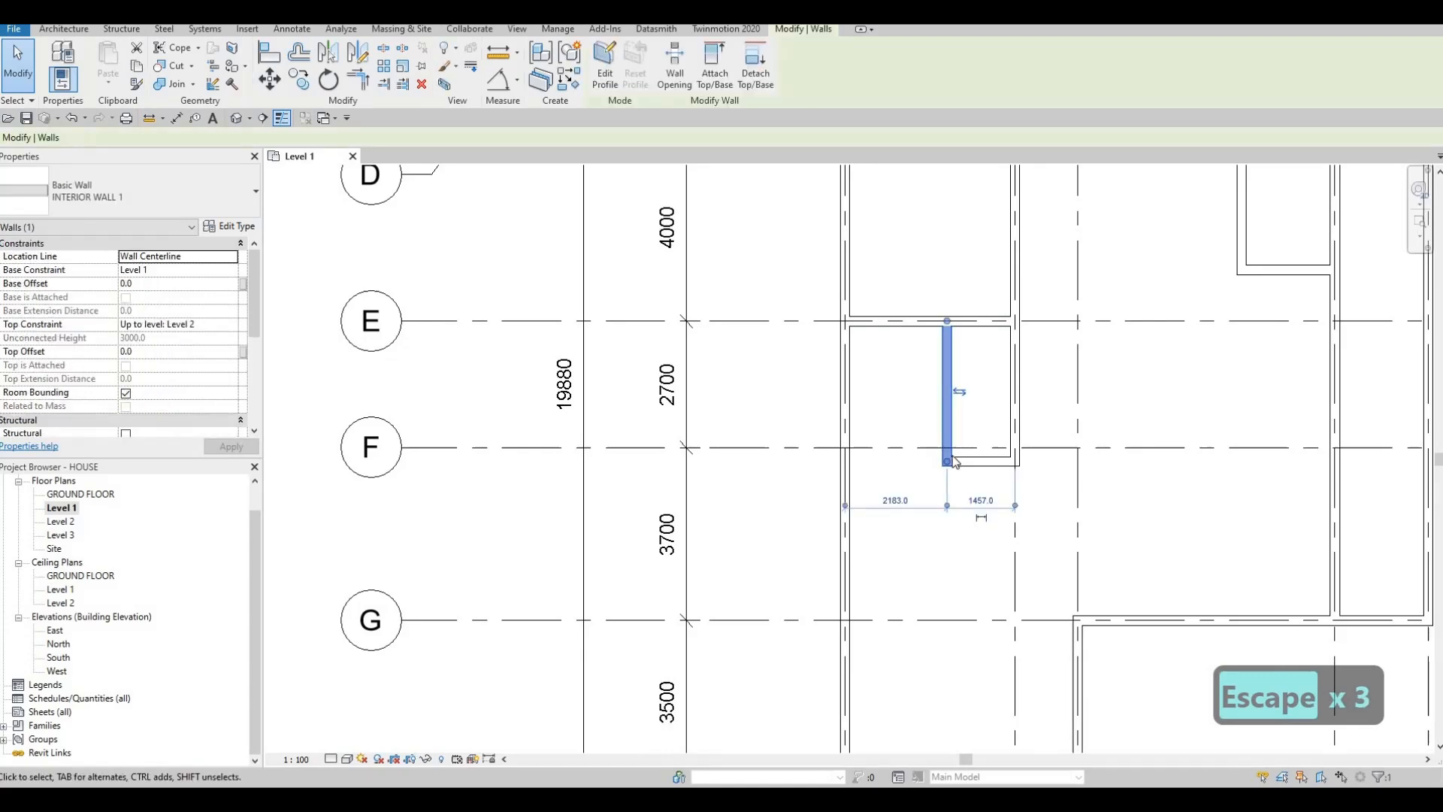
{"action": "left_click", "coordinate": [897, 500]}
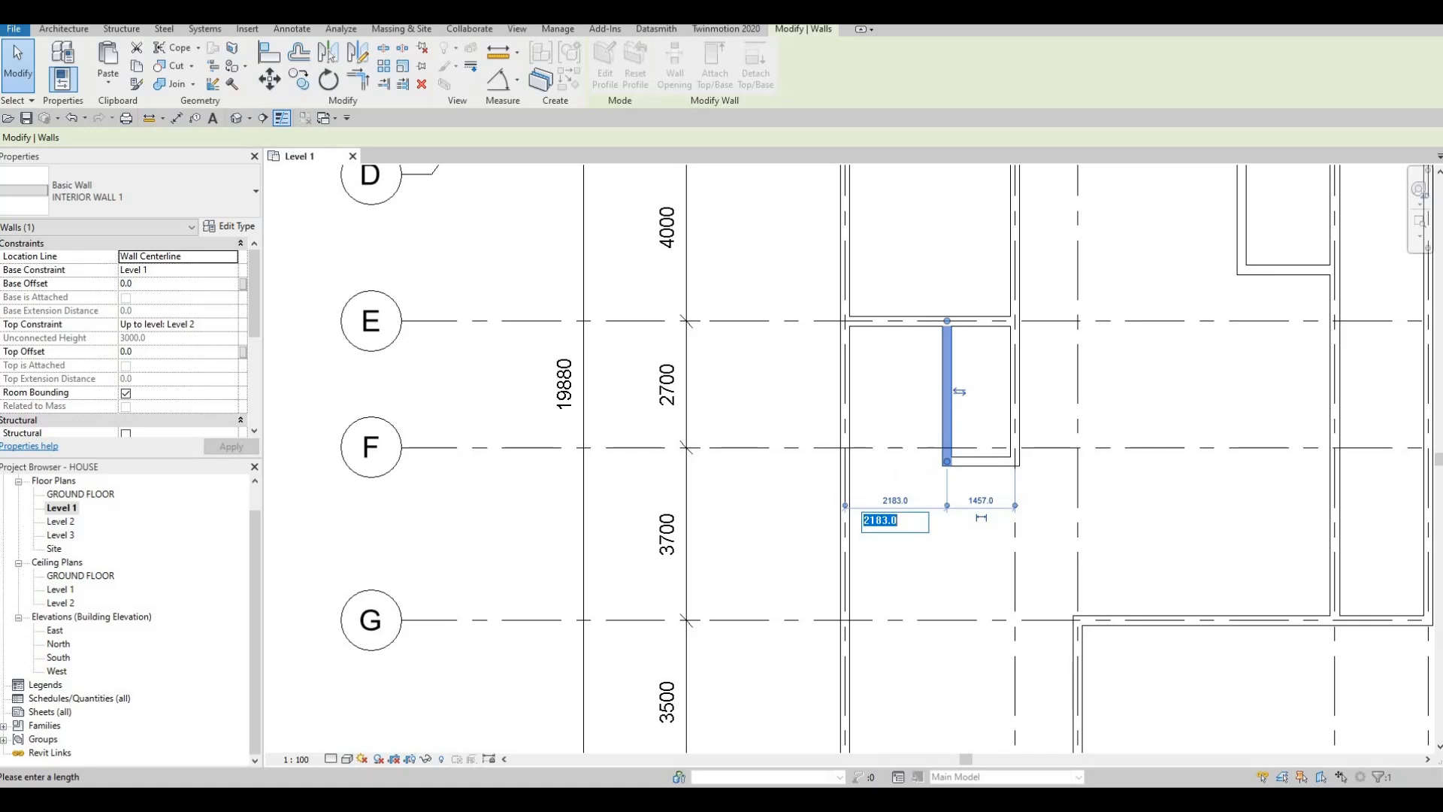
{"action": "type", "text": "2500"}
{"action": "key", "text": "Return"}
{"action": "key", "text": "Escape"}
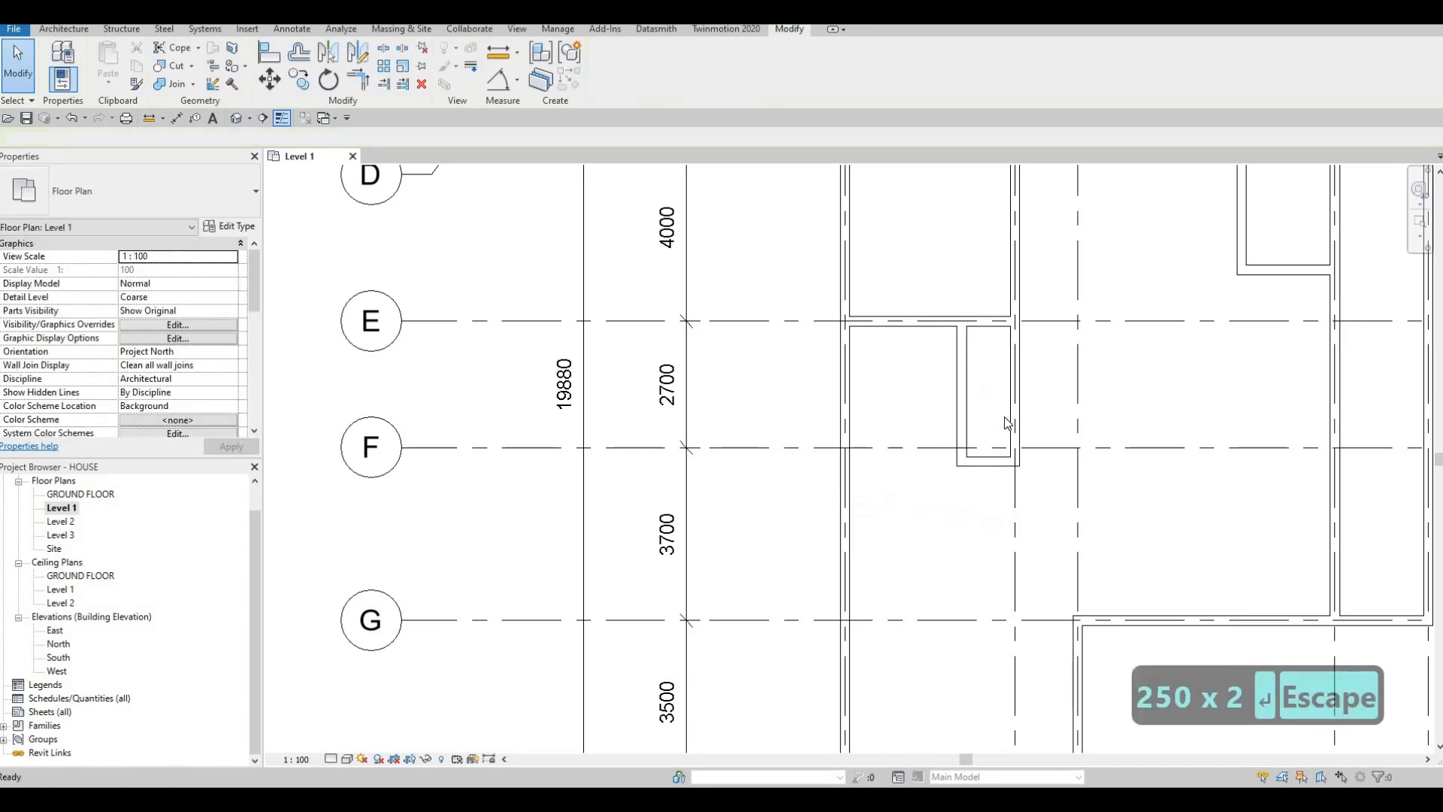
{"action": "key", "text": "Escape"}
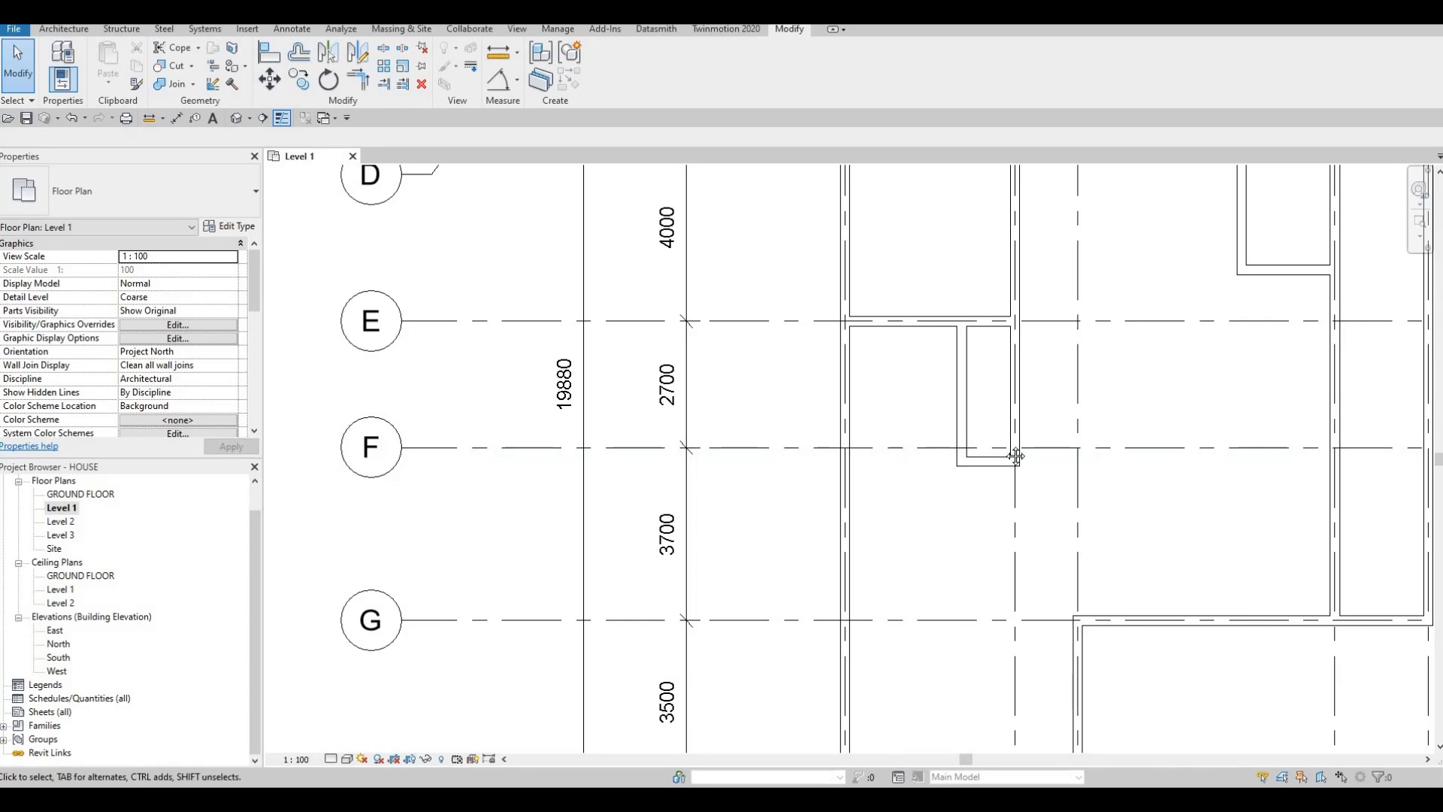
Examine the small room between grids E and F beside grid 2 and the surrounding wall layout down to grid I.
{"action": "middle_click_drag", "start_coordinate": [1016, 456], "coordinate": [1045, 425]}
{"action": "middle_click_drag", "start_coordinate": [941, 464], "coordinate": [895, 425]}
{"action": "scroll", "coordinate": [895, 424], "scroll_direction": "down", "scroll_amount": 1}
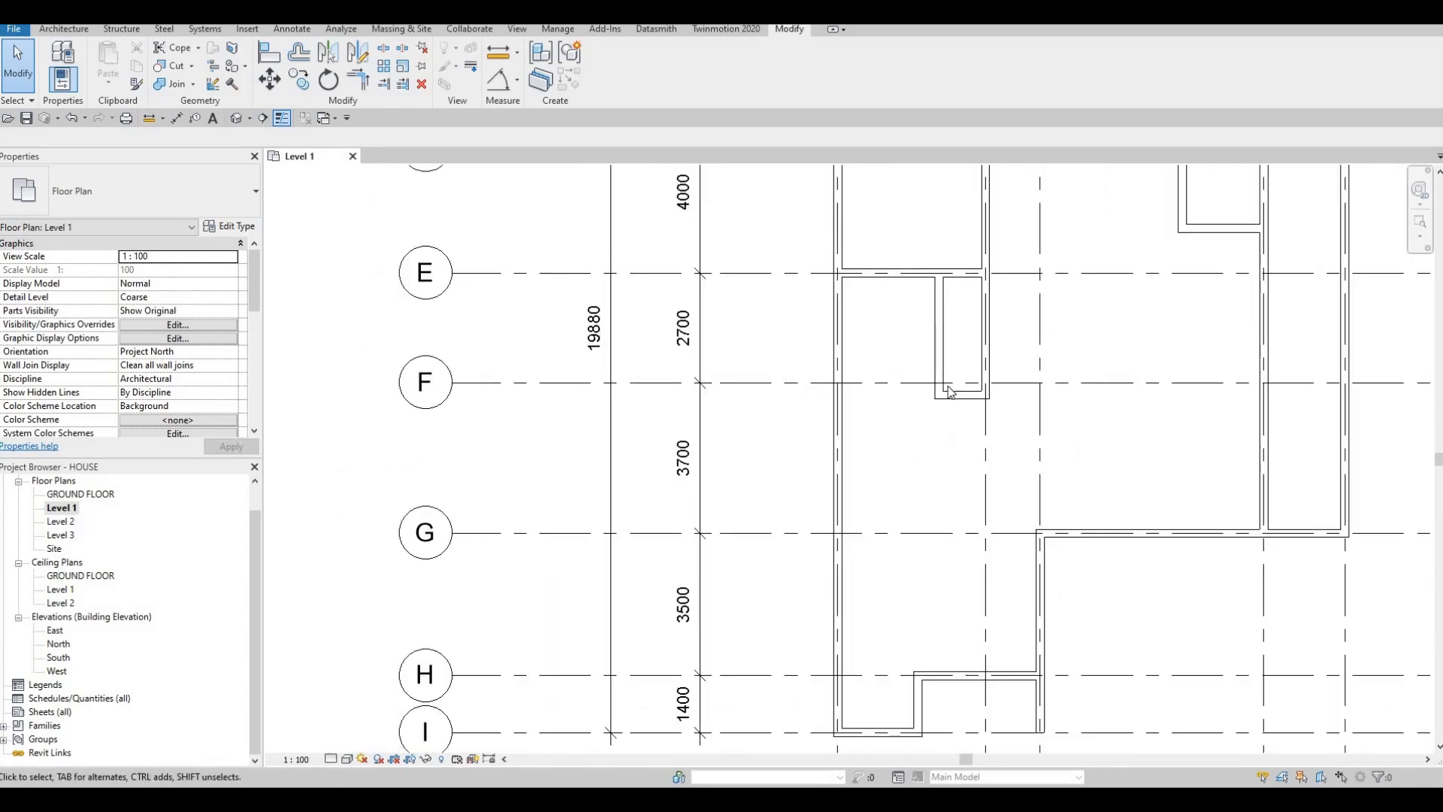
{"action": "middle_click_drag", "start_coordinate": [919, 367], "coordinate": [940, 360]}
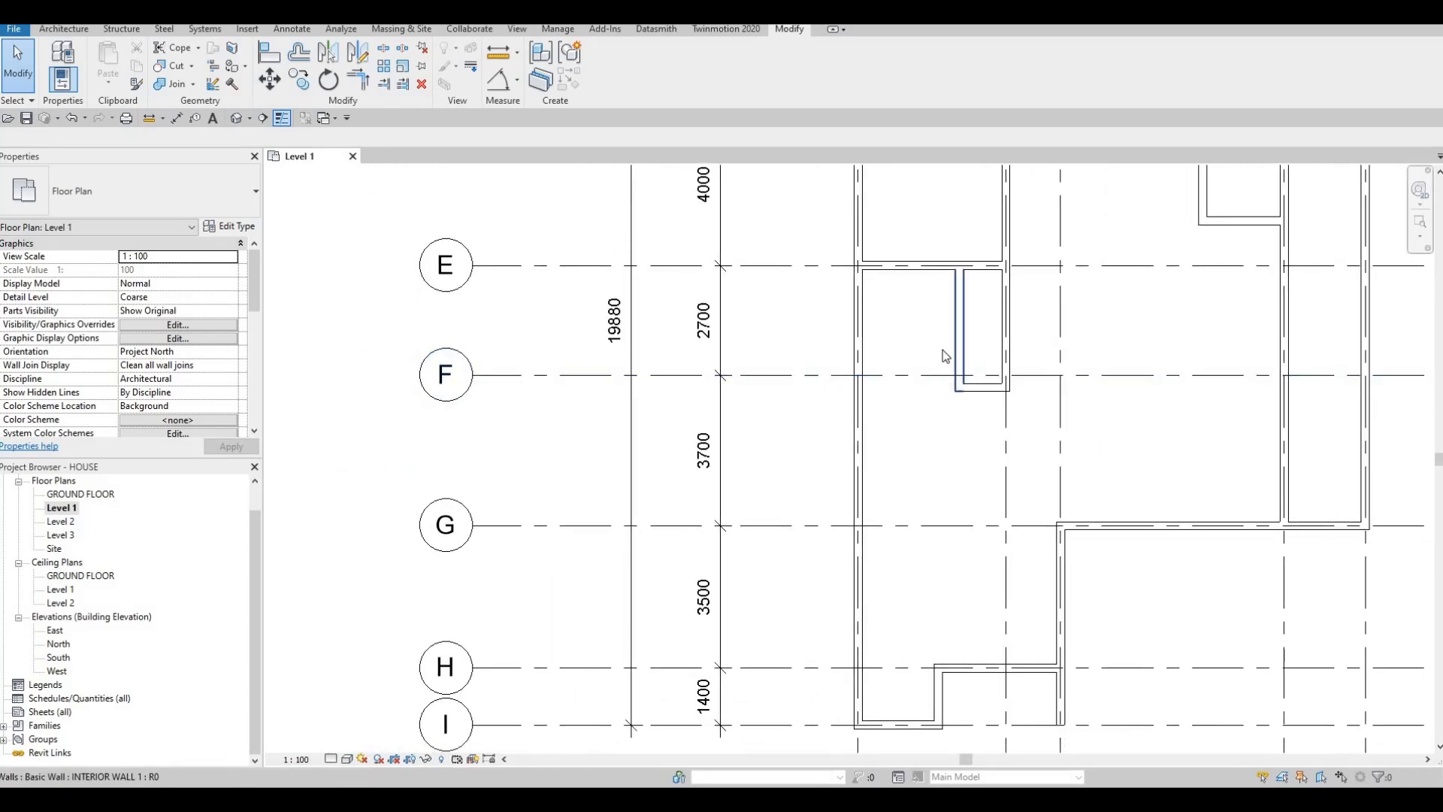
{"action": "scroll", "coordinate": [957, 338], "scroll_direction": "down", "scroll_amount": 1}
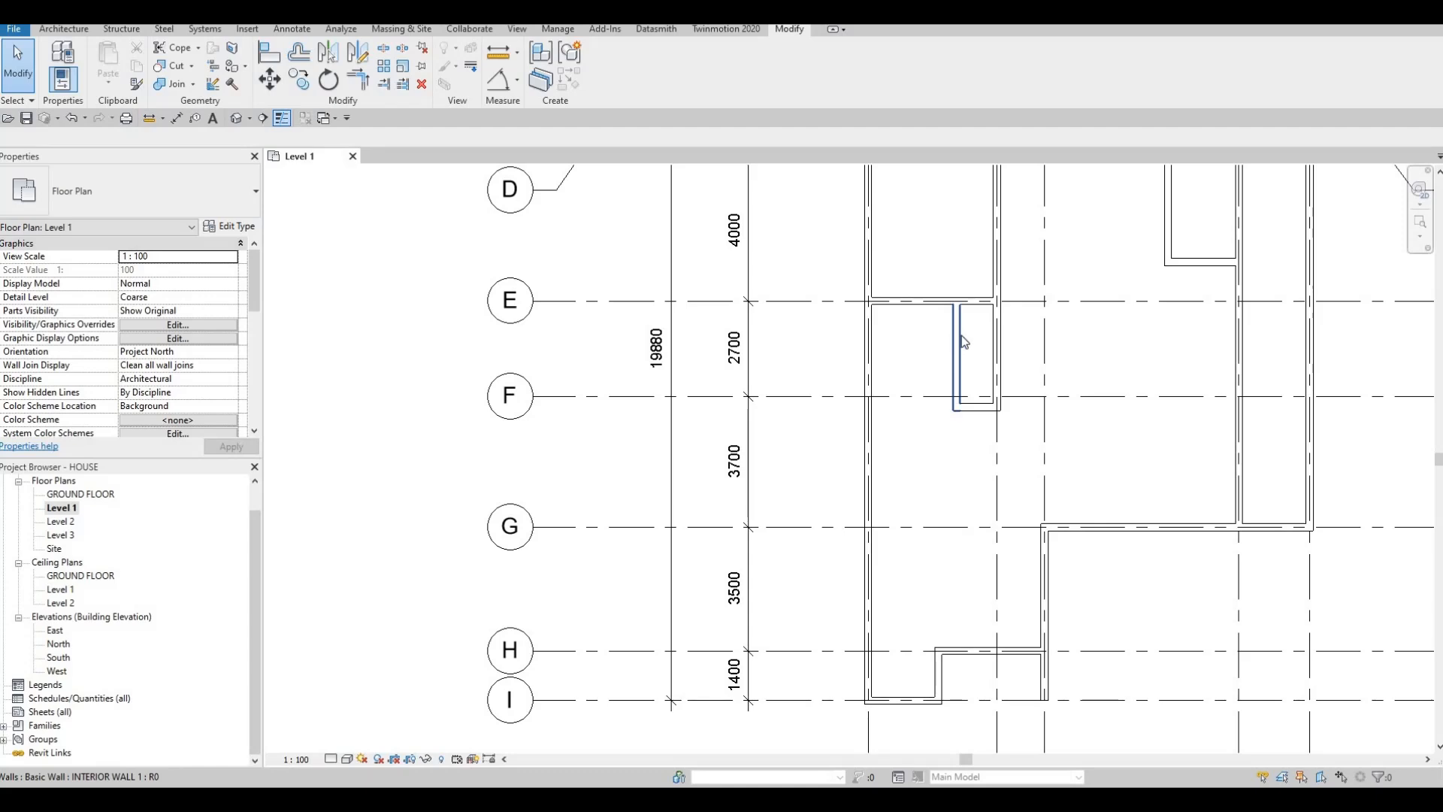
{"action": "scroll", "coordinate": [954, 339], "scroll_direction": "up", "scroll_amount": 1}
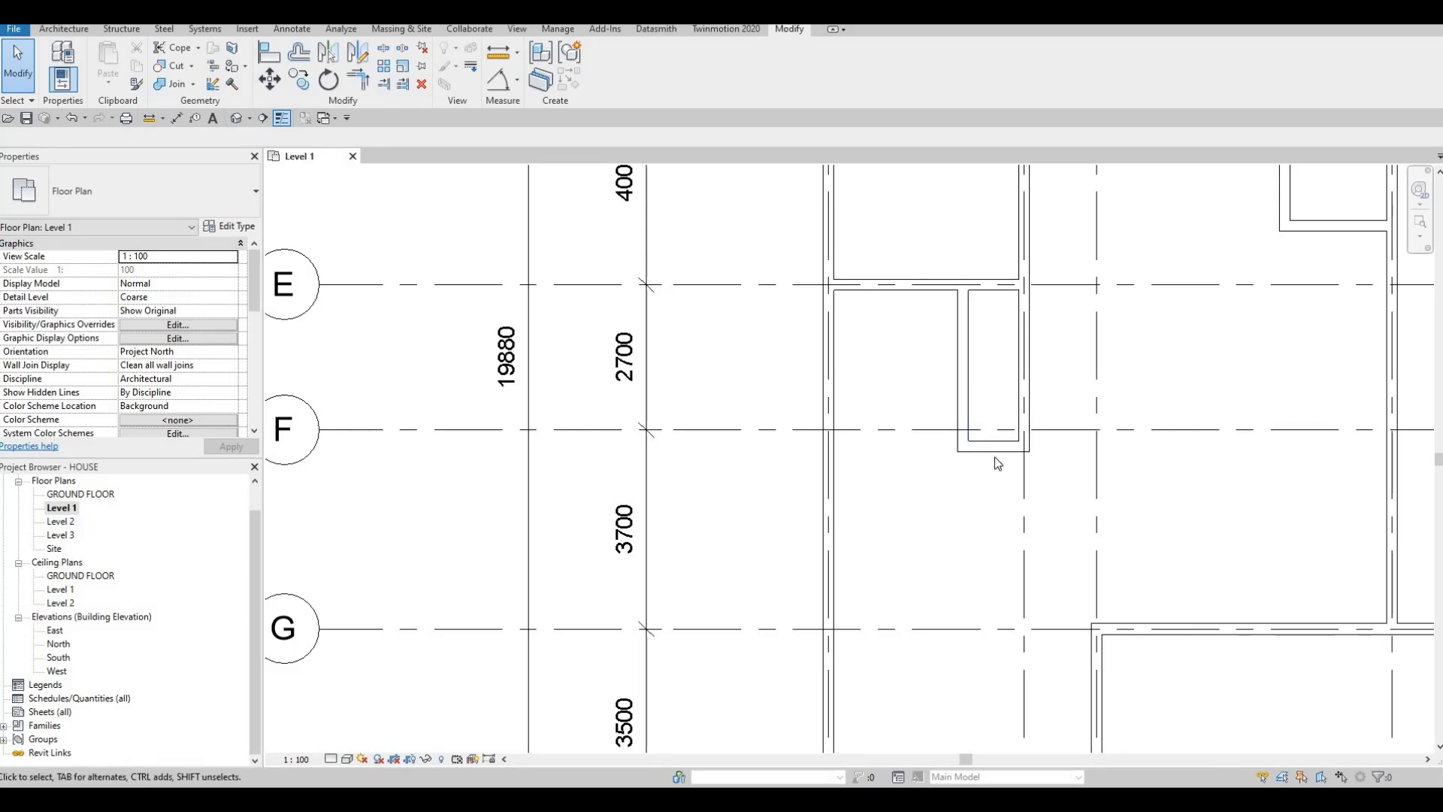
{"action": "middle_click_drag", "start_coordinate": [976, 395], "coordinate": [975, 434]}
{"action": "scroll", "coordinate": [976, 421], "scroll_direction": "down", "scroll_amount": 3}
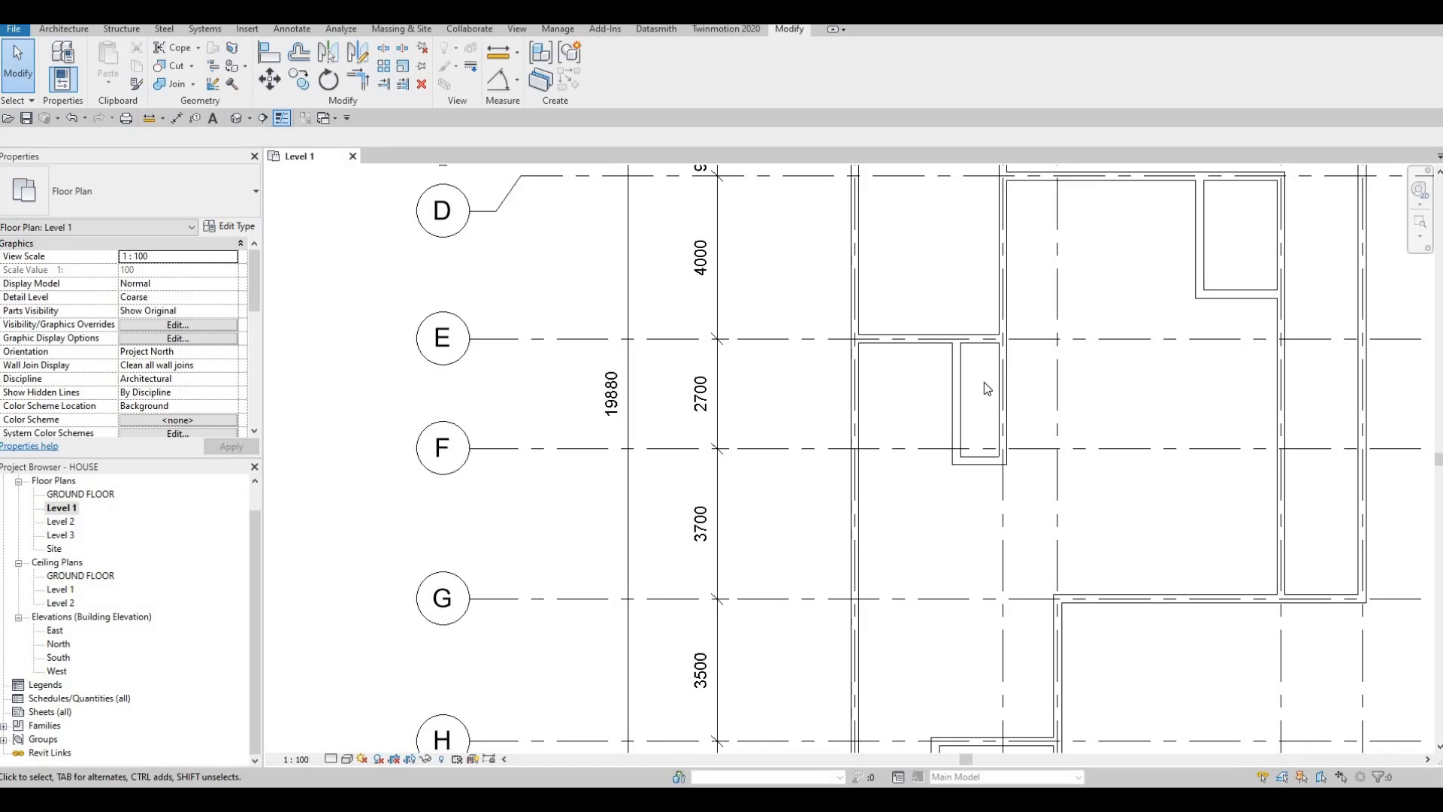
{"action": "key", "text": "F1"}
{"action": "scroll", "coordinate": [970, 409], "scroll_direction": "down", "scroll_amount": 3}
{"action": "middle_click_drag", "start_coordinate": [954, 350], "coordinate": [937, 395]}
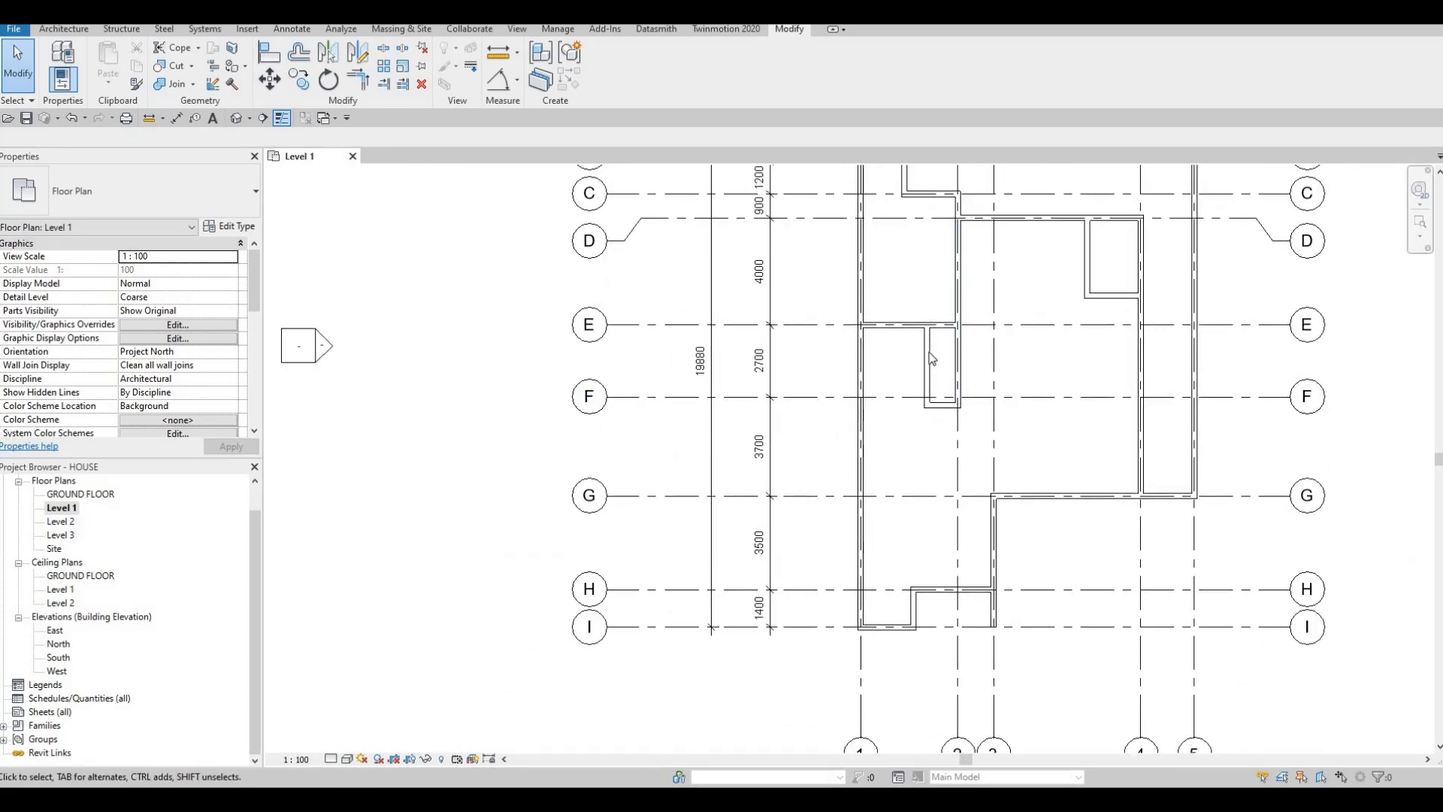
{"action": "scroll", "coordinate": [930, 346], "scroll_direction": "up", "scroll_amount": 2}
{"action": "scroll", "coordinate": [930, 346], "scroll_direction": "down", "scroll_amount": 1}
{"action": "scroll", "coordinate": [926, 362], "scroll_direction": "down", "scroll_amount": 1}
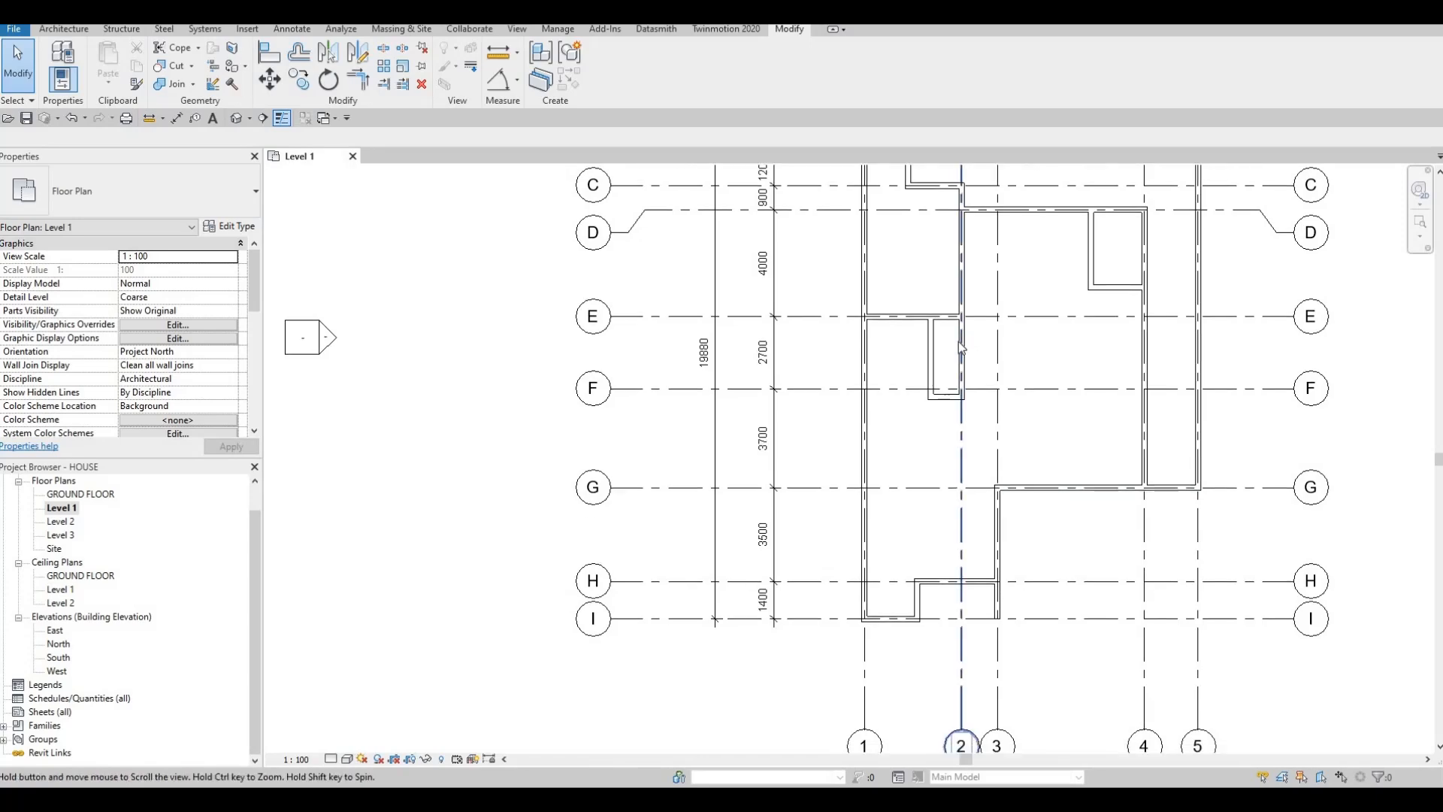
{"action": "scroll", "coordinate": [958, 341], "scroll_direction": "up", "scroll_amount": 2}
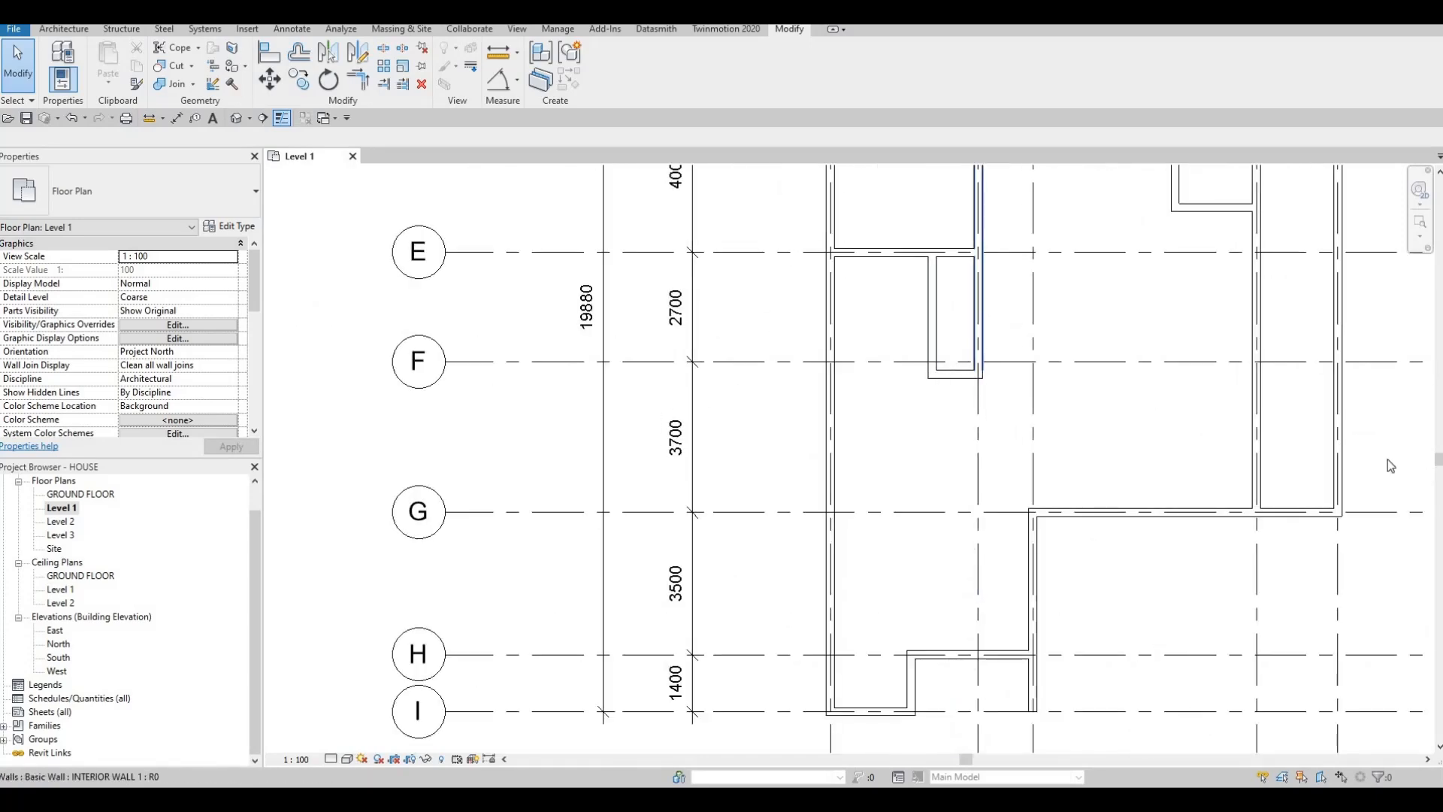
{"action": "scroll", "coordinate": [752, 570], "scroll_direction": "down", "scroll_amount": 1}
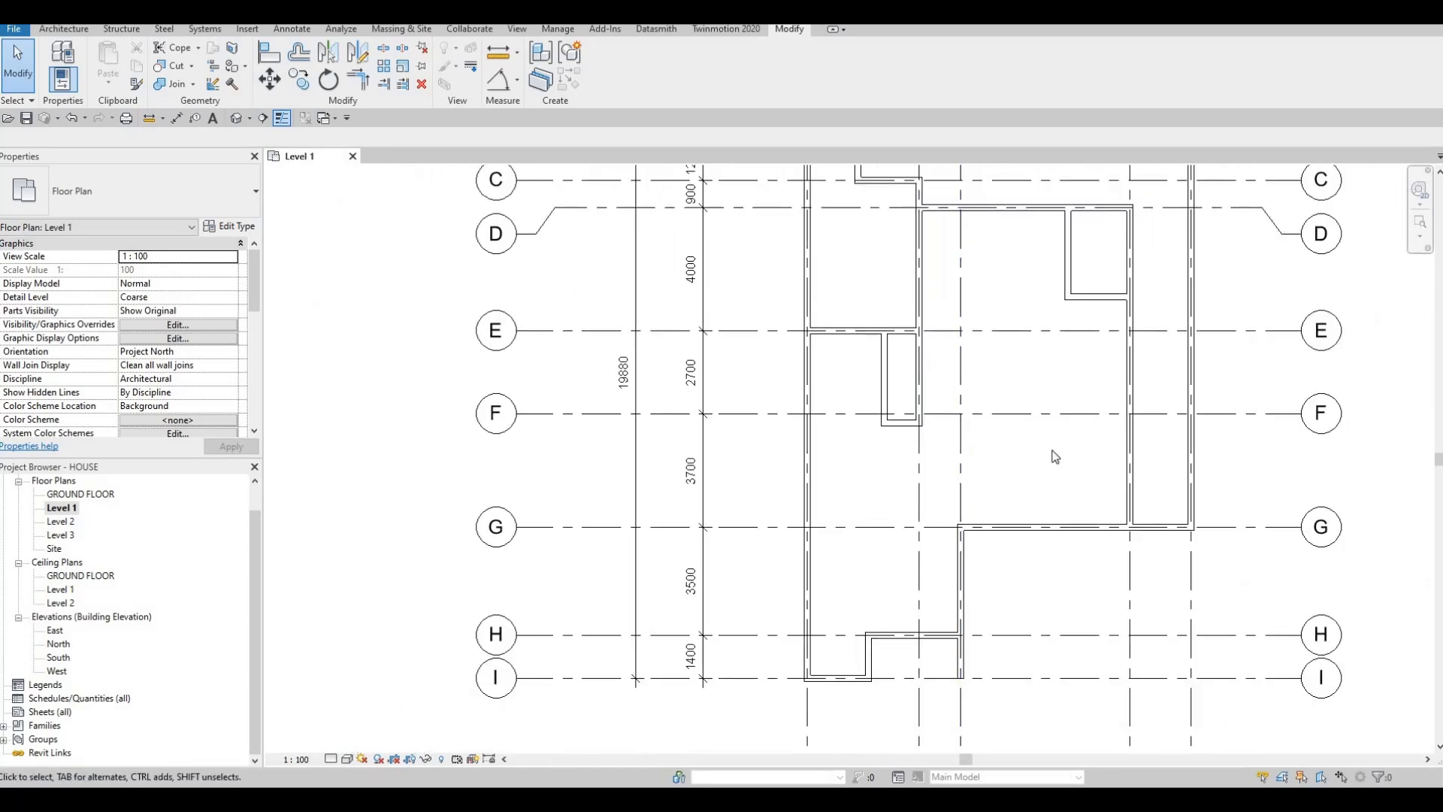
Create a similar interior wall about 2000 mm long along grid 3, running up from the wall corner at grid G.
{"action": "middle_click_drag", "start_coordinate": [961, 412], "coordinate": [958, 372]}
{"action": "key", "text": "Escape"}
{"action": "left_click", "coordinate": [917, 353]}
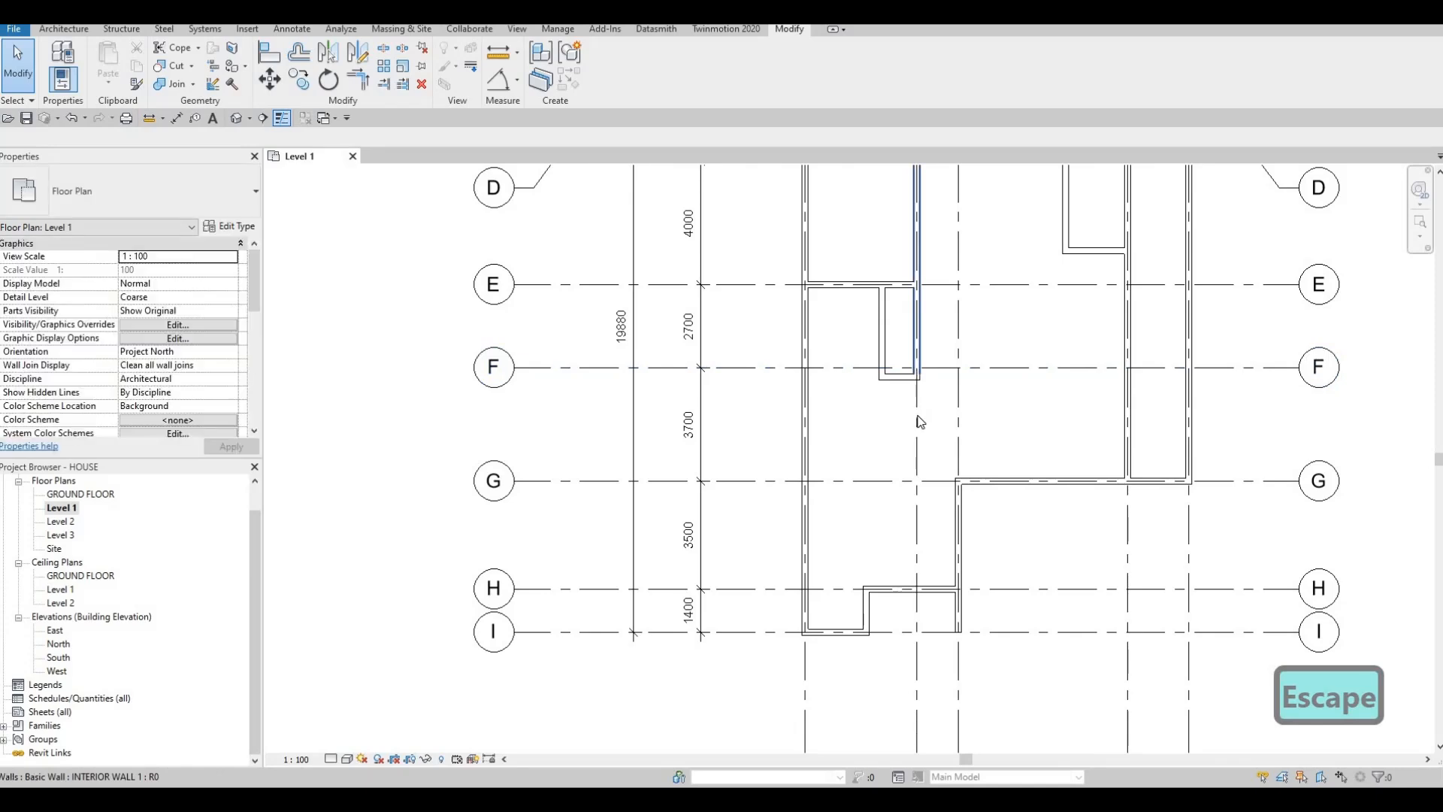
{"action": "key", "text": "c"}
{"action": "key", "text": "s"}
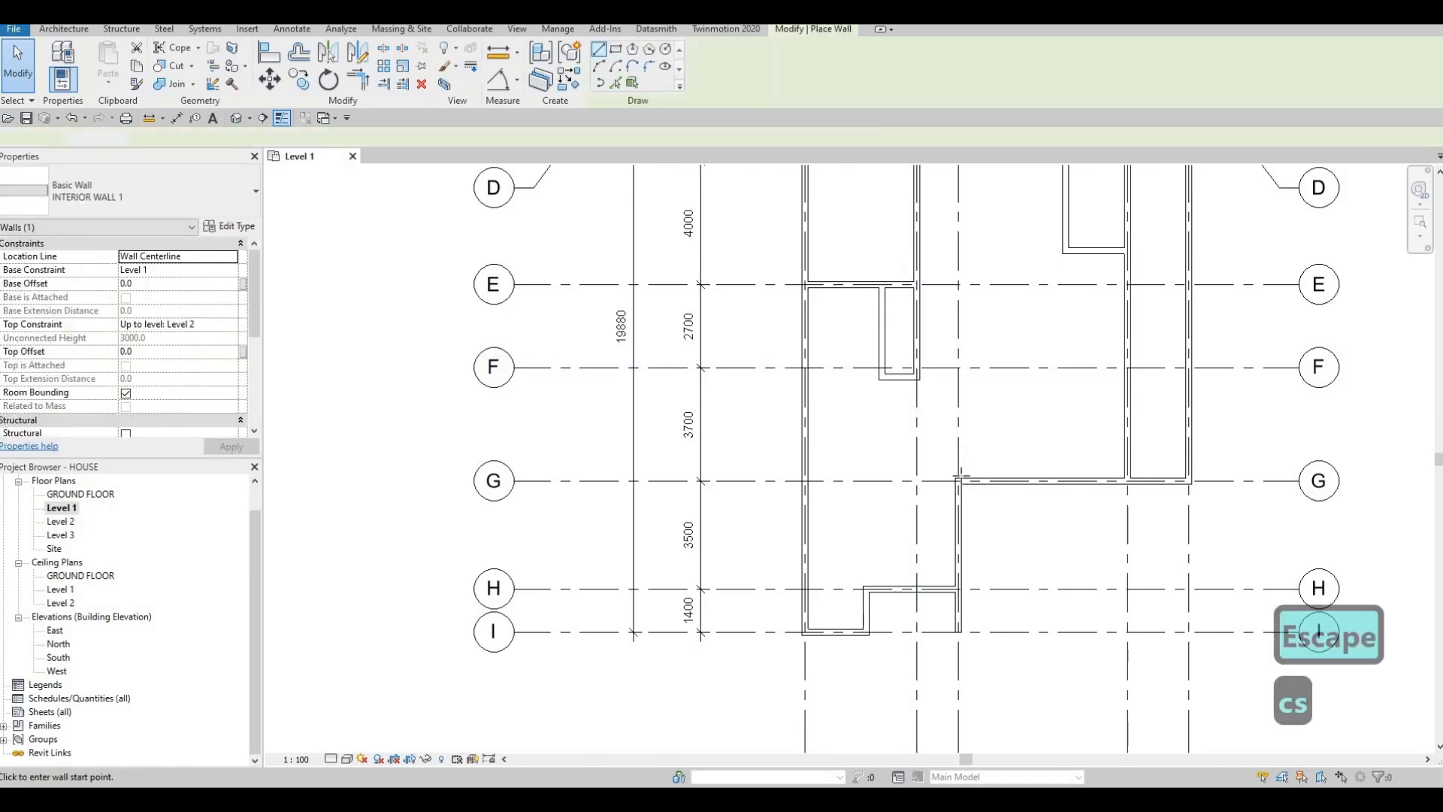
{"action": "scroll", "coordinate": [950, 443], "scroll_direction": "up", "scroll_amount": 1}
{"action": "left_click", "coordinate": [956, 492]}
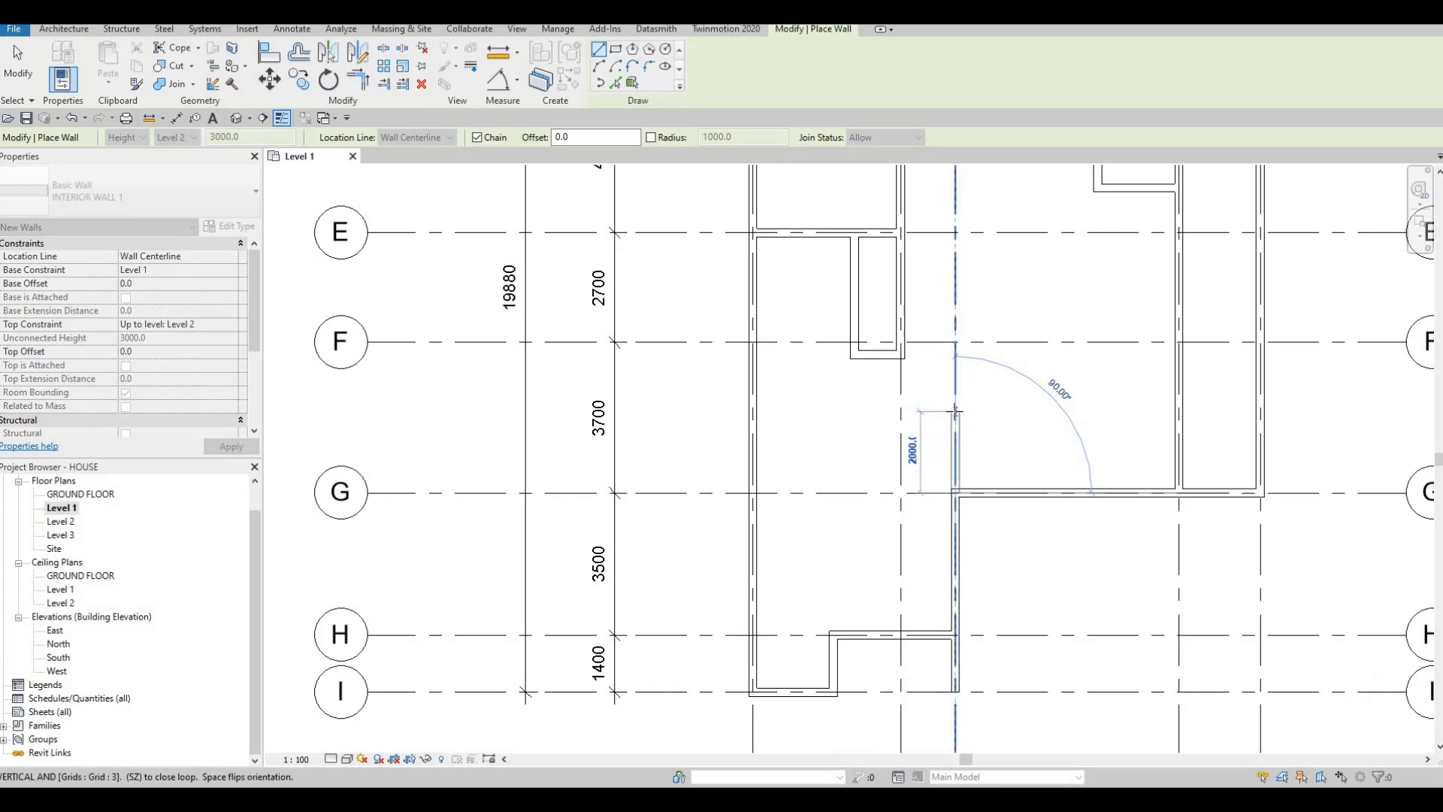
{"action": "left_click", "coordinate": [956, 411]}
{"action": "key", "text": "Escape"}
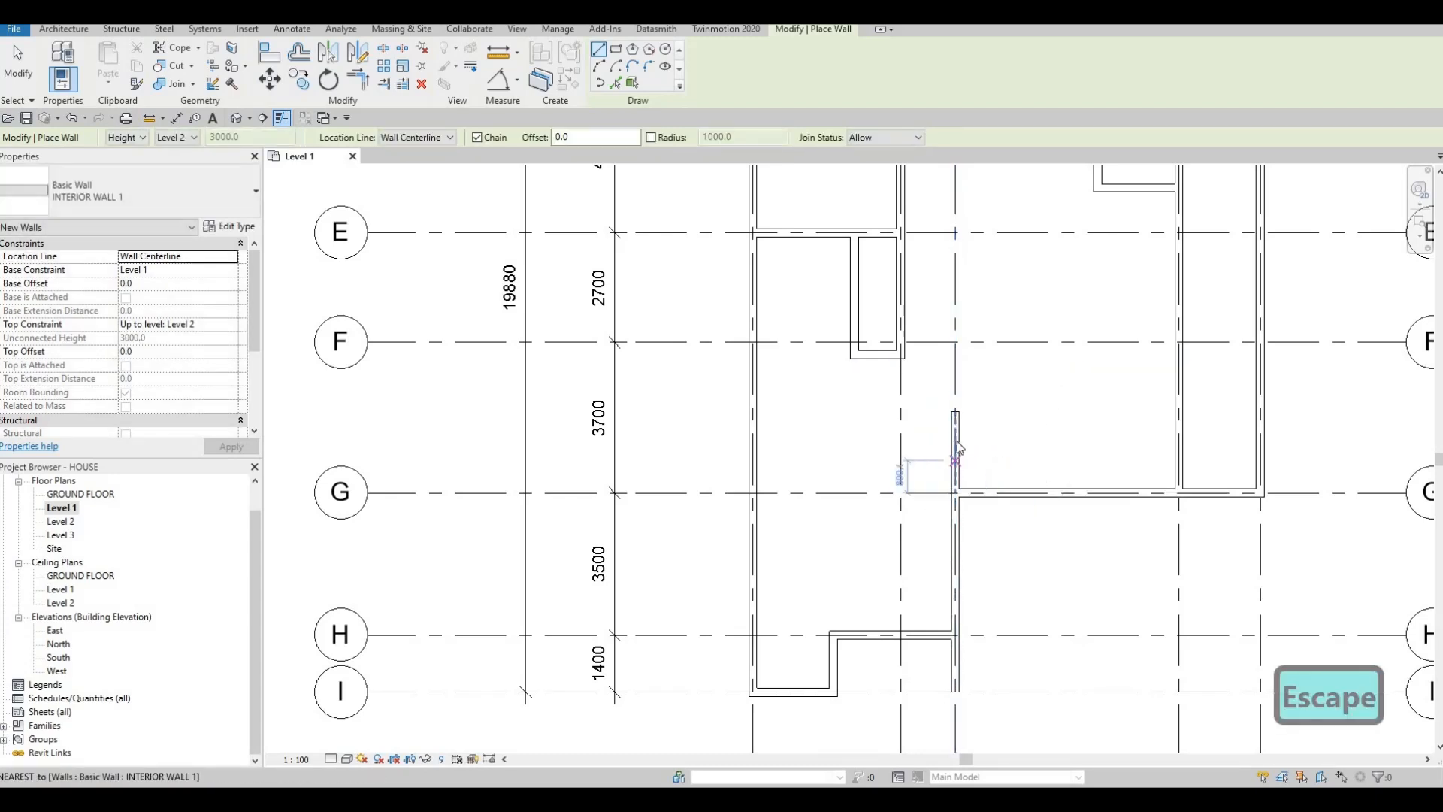
{"action": "key", "text": "Escape"}
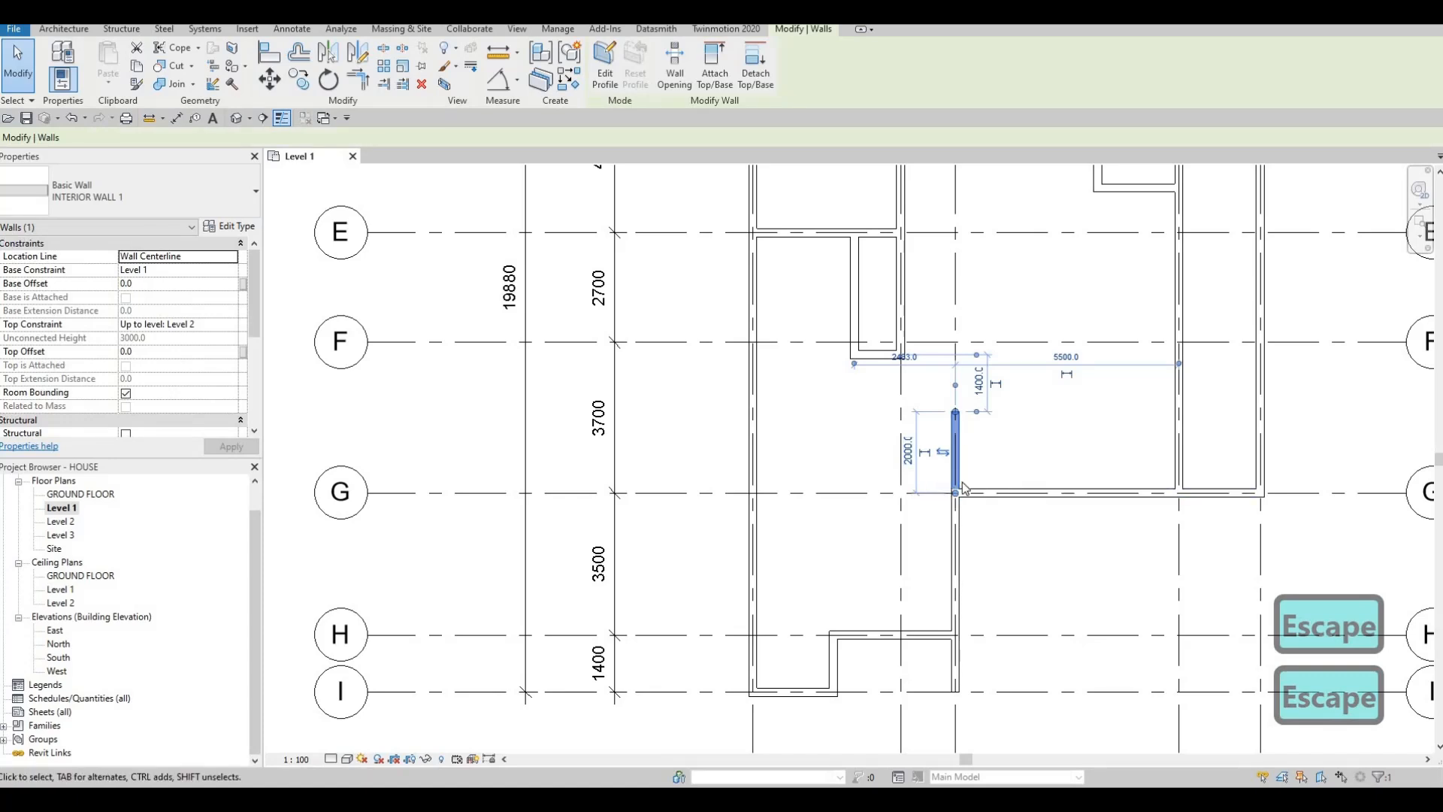
{"action": "middle_click_drag", "start_coordinate": [963, 483], "coordinate": [985, 484]}
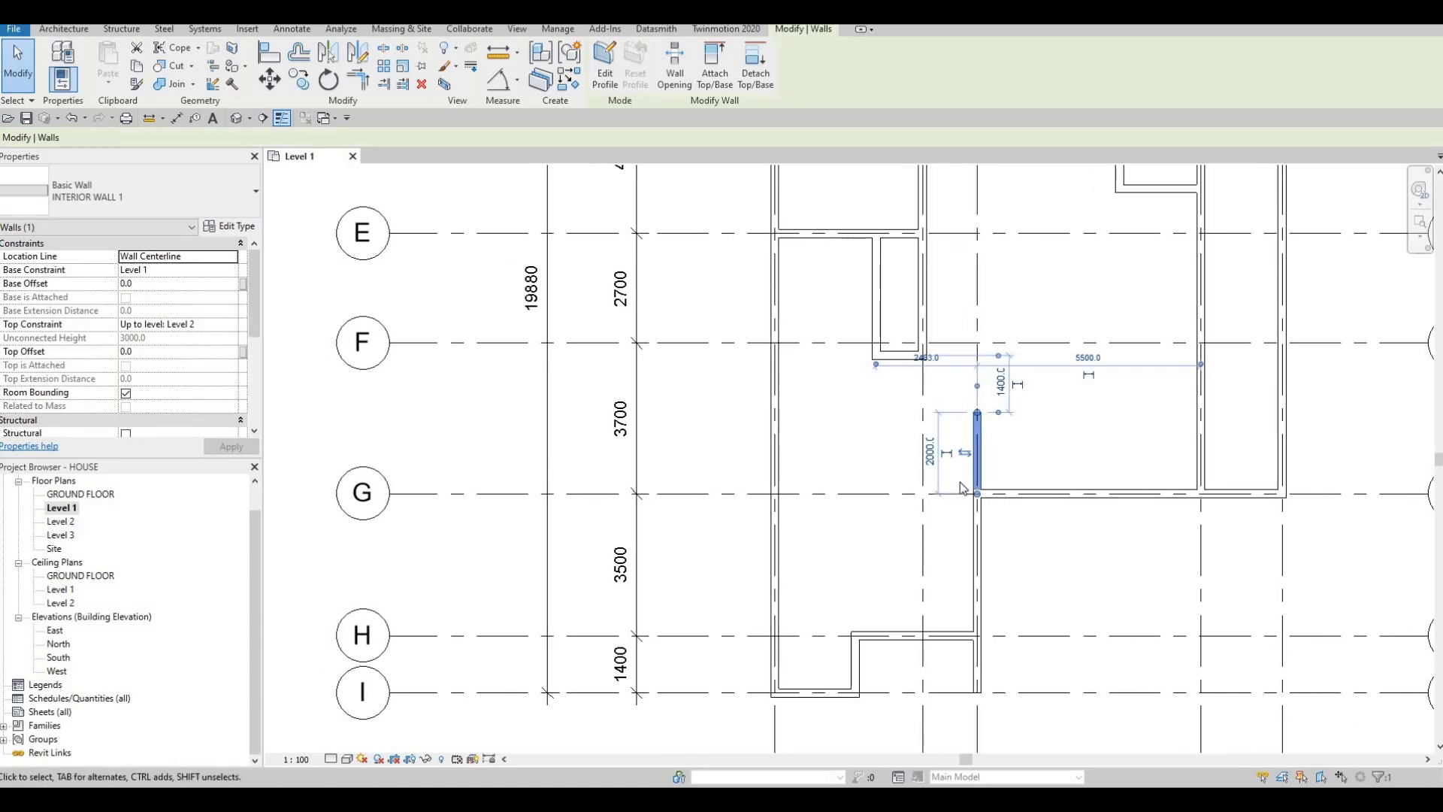
{"action": "middle_click_drag", "start_coordinate": [1007, 474], "coordinate": [1079, 490]}
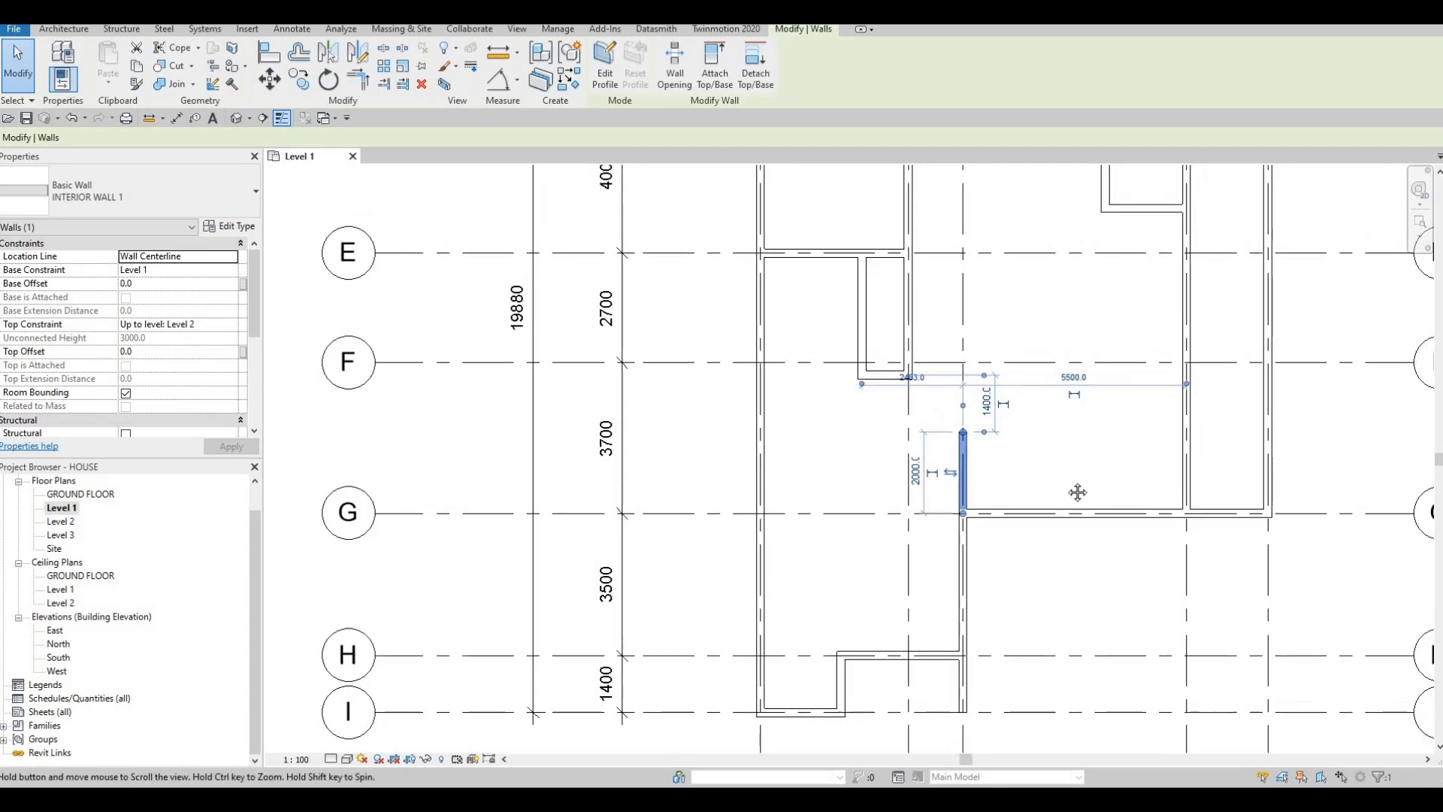
{"action": "key", "text": "Escape"}
{"action": "key", "text": "Escape"}
Review the interior and exterior wall layout across the Level 1 plan from grid A to grid I.
{"action": "scroll", "coordinate": [957, 490], "scroll_direction": "down", "scroll_amount": 2}
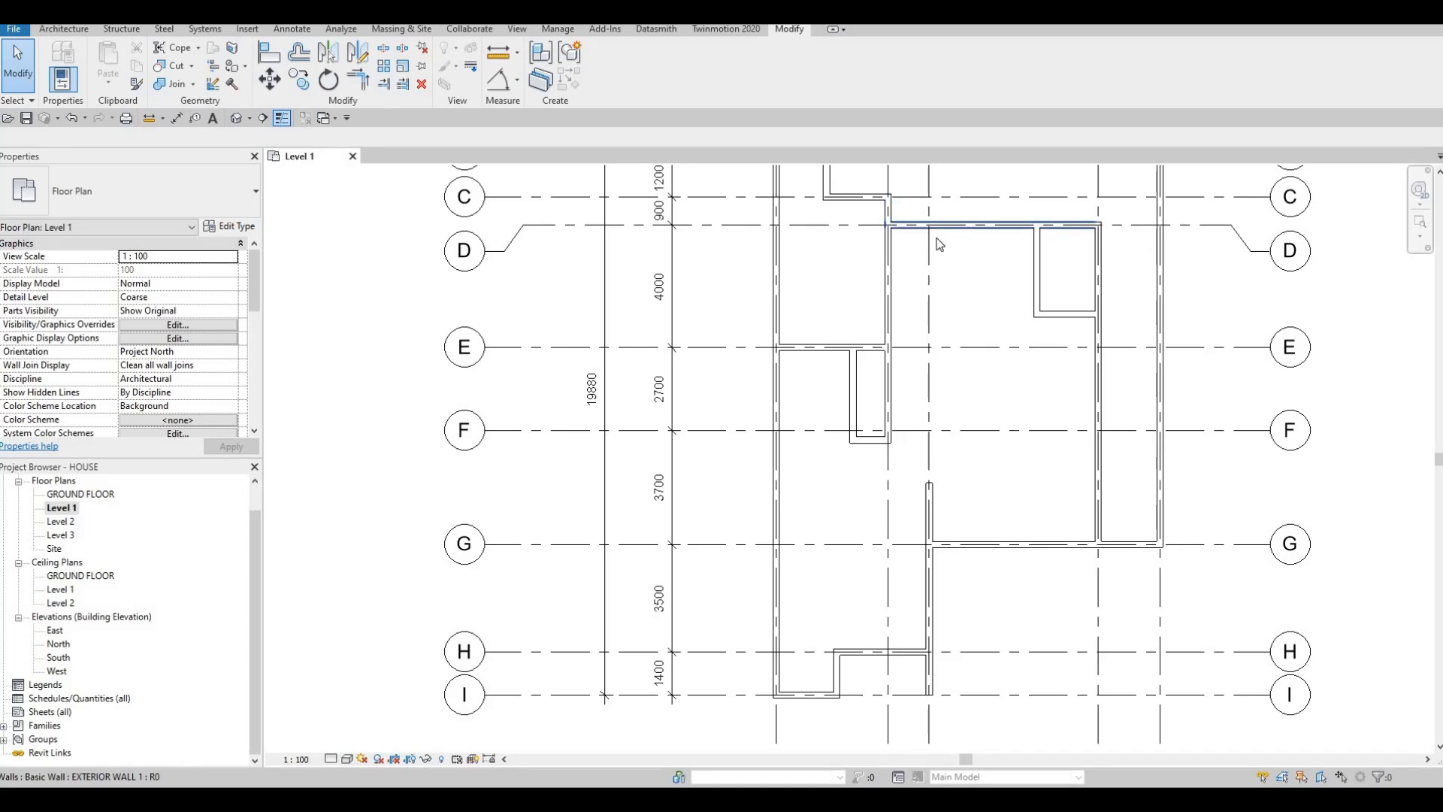
{"action": "middle_click_drag", "start_coordinate": [934, 302], "coordinate": [943, 426]}
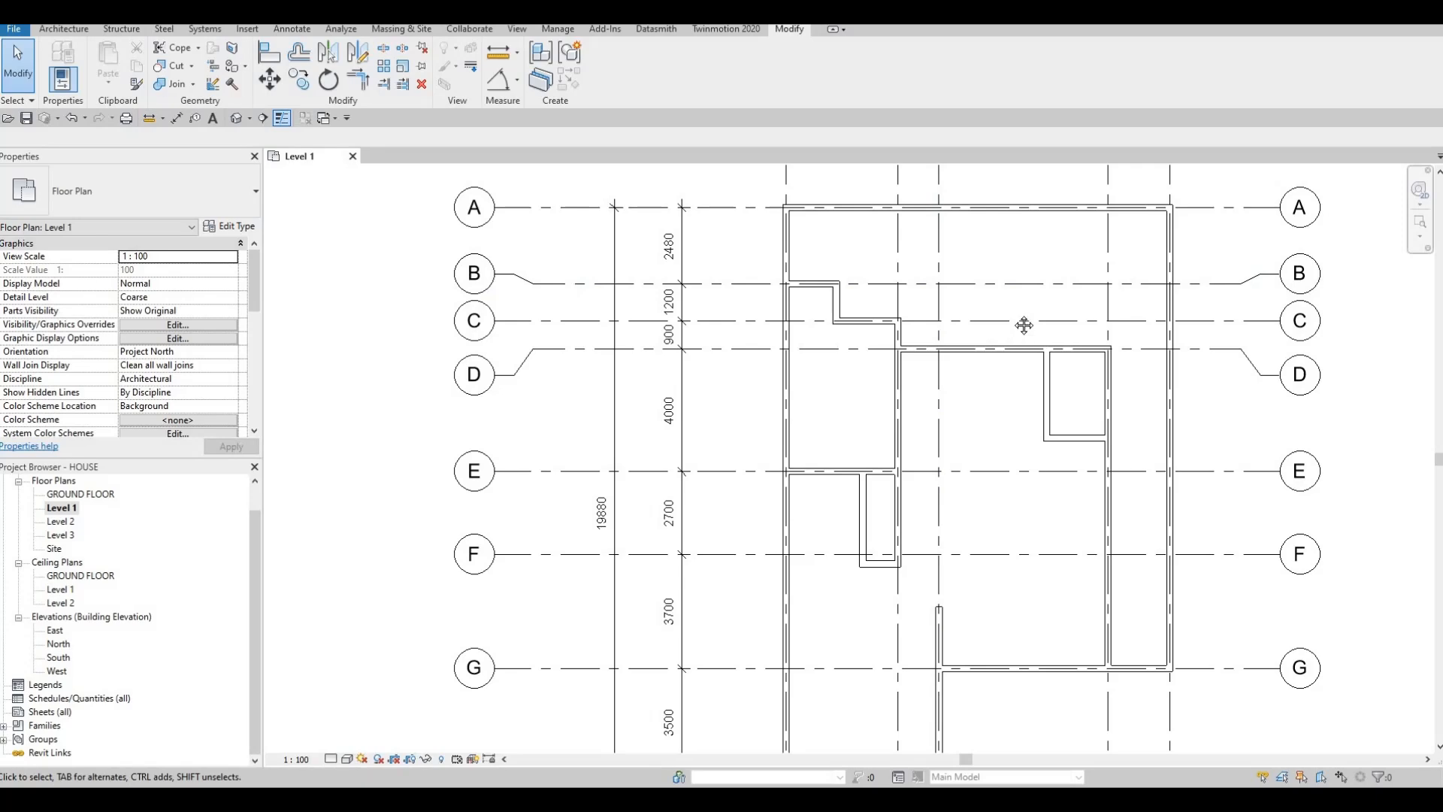
{"action": "mouse_move", "coordinate": [1024, 325]}
{"action": "middle_mouse_down"}
{"action": "mouse_move", "coordinate": [1053, 249]}
{"action": "mouse_move", "coordinate": [1033, 314]}
{"action": "middle_mouse_up"}
{"action": "scroll", "coordinate": [1011, 345], "scroll_direction": "down", "scroll_amount": 1}
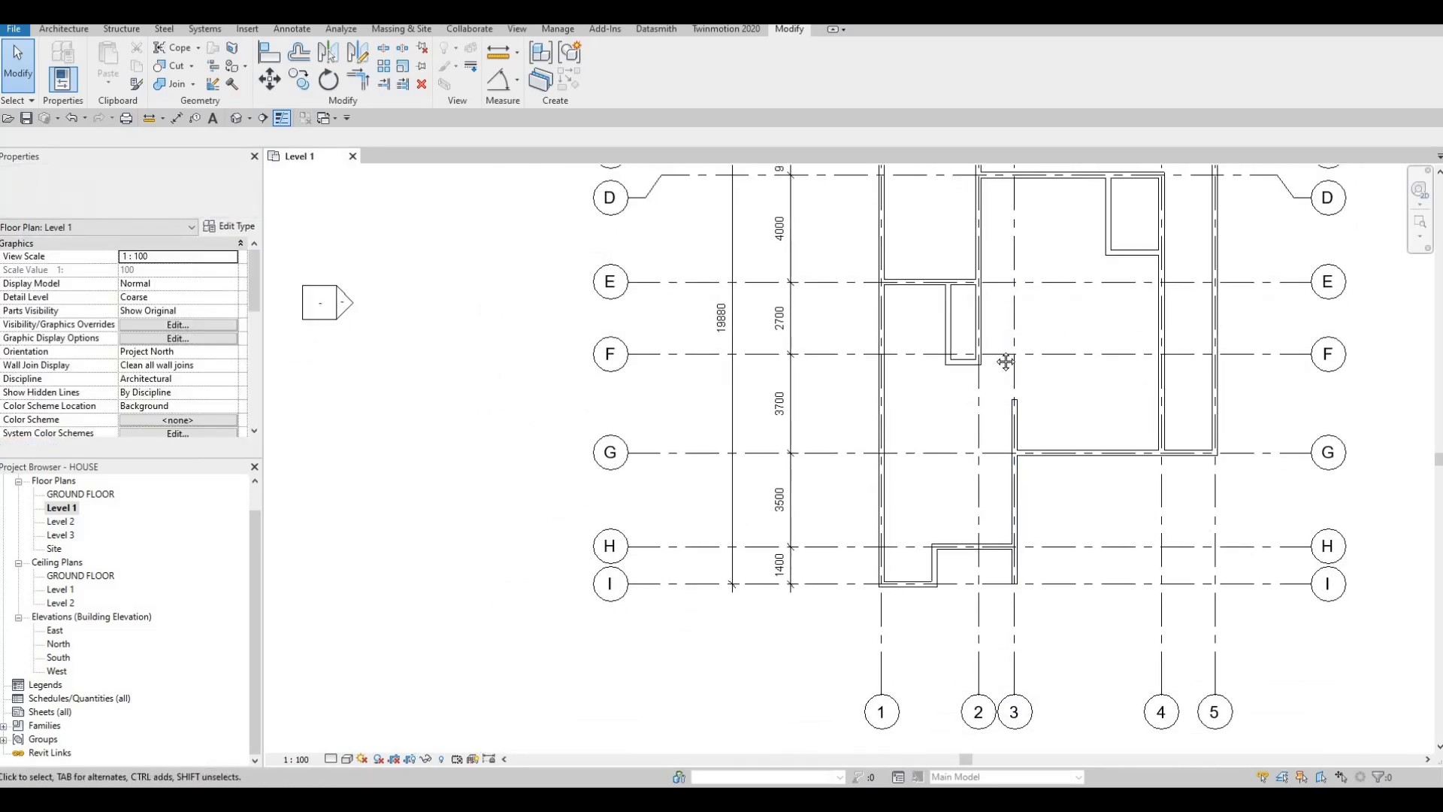
{"action": "middle_click_drag", "start_coordinate": [1006, 361], "coordinate": [1039, 224]}
{"action": "middle_click_drag", "start_coordinate": [960, 331], "coordinate": [960, 348]}
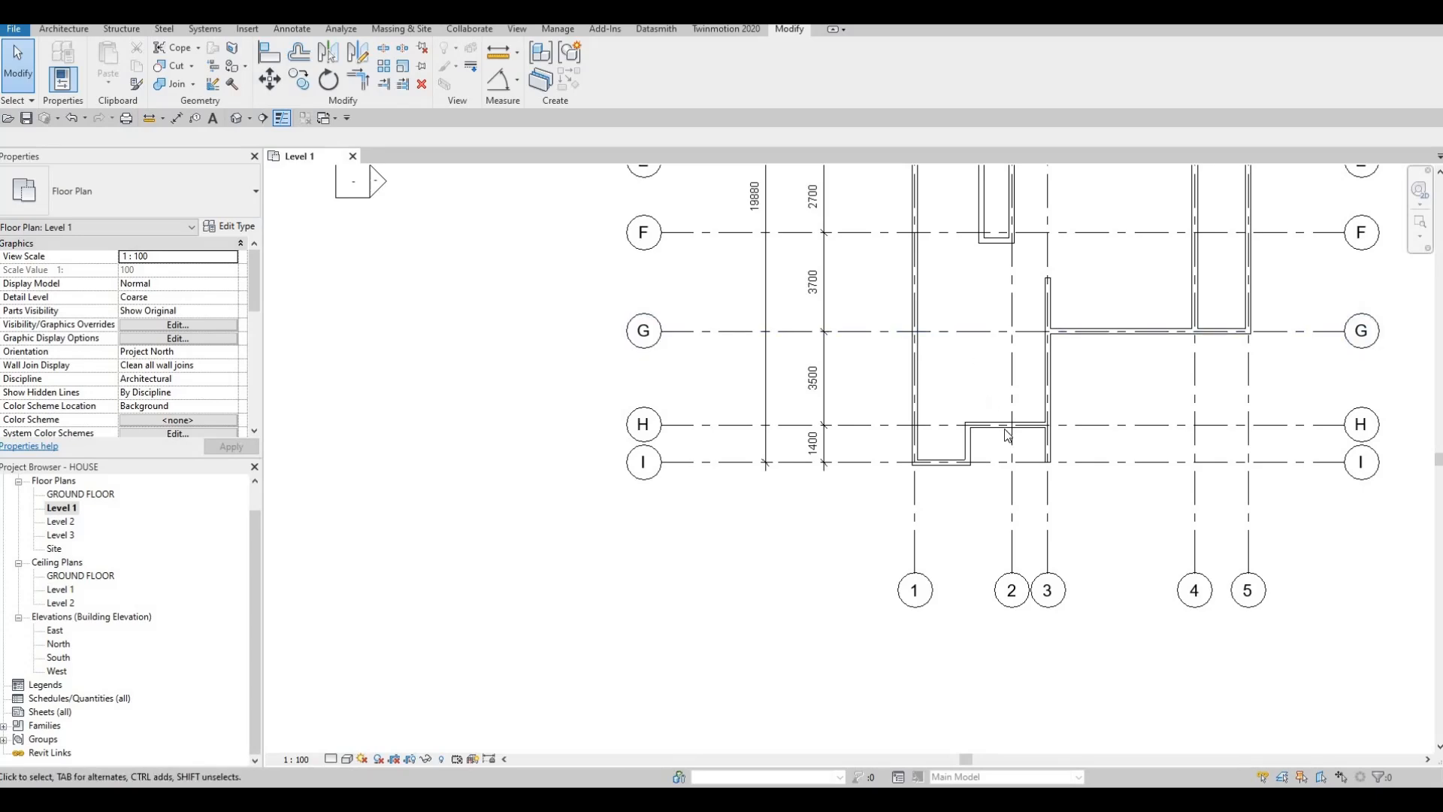
{"action": "middle_click_drag", "start_coordinate": [1022, 437], "coordinate": [1023, 432]}
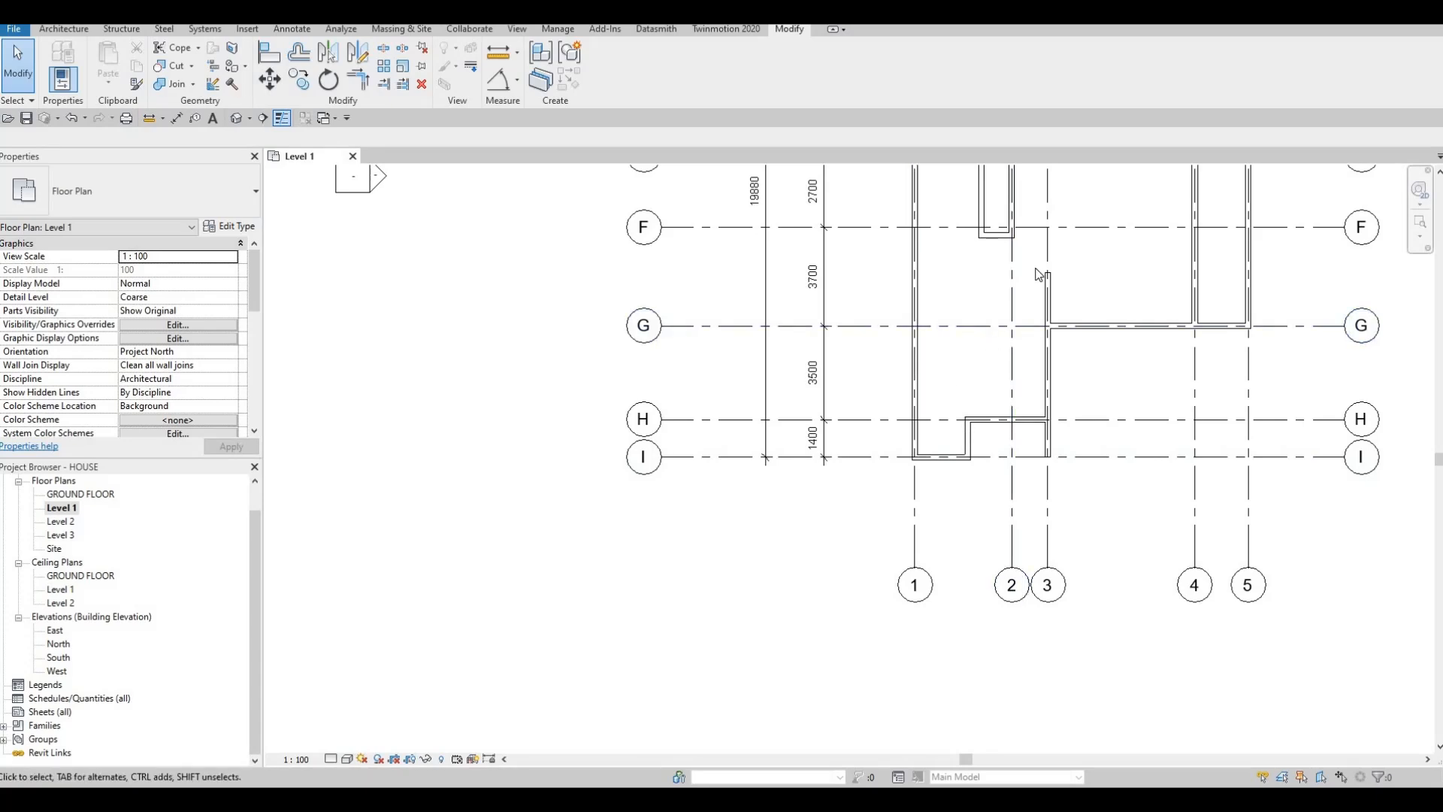
{"action": "middle_click_drag", "start_coordinate": [1121, 167], "coordinate": [1094, 284]}
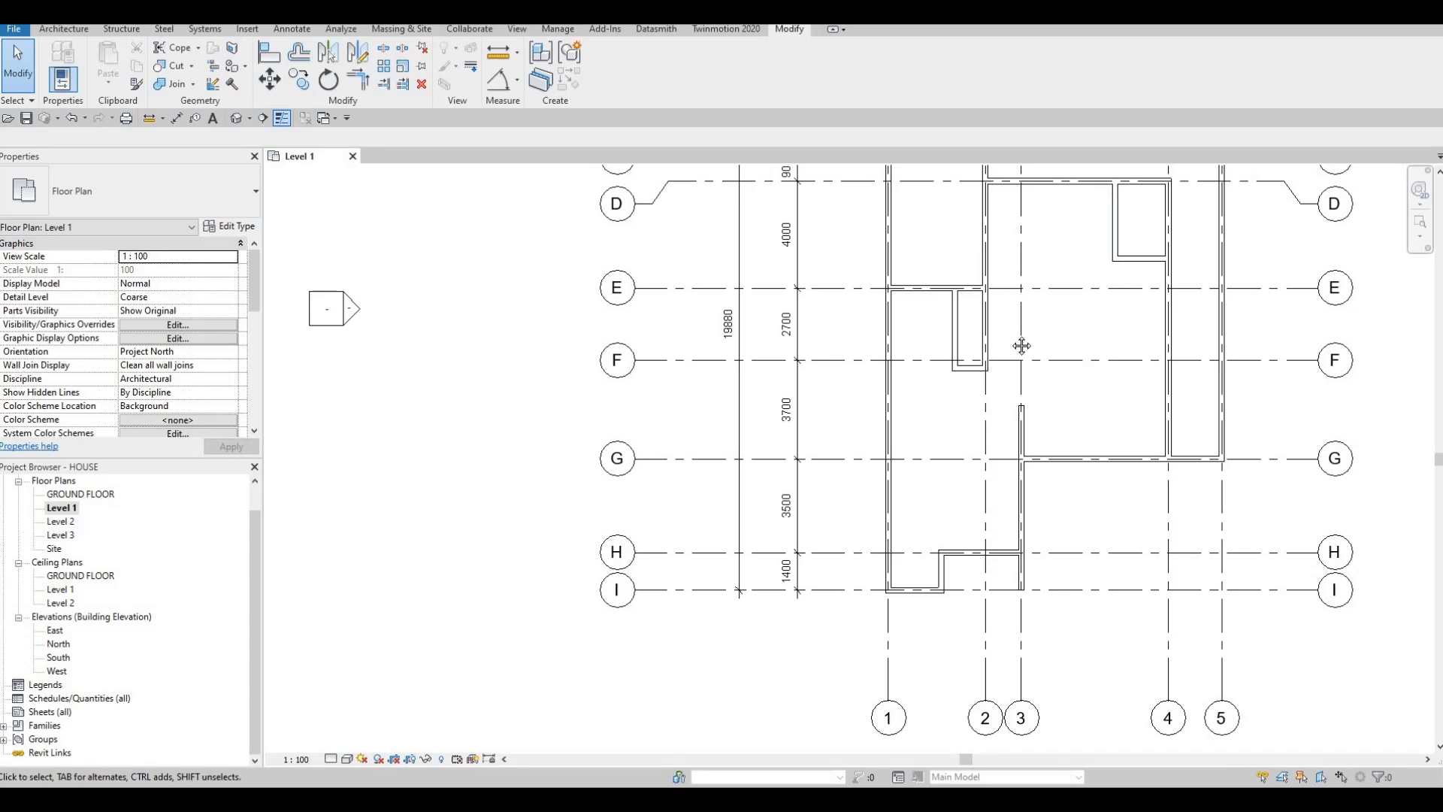
Create a similar interior wall running about 1600 mm down from the exterior wall corner at grid C between grids 1 and 2.
{"action": "scroll", "coordinate": [1022, 346], "scroll_direction": "down", "scroll_amount": 2}
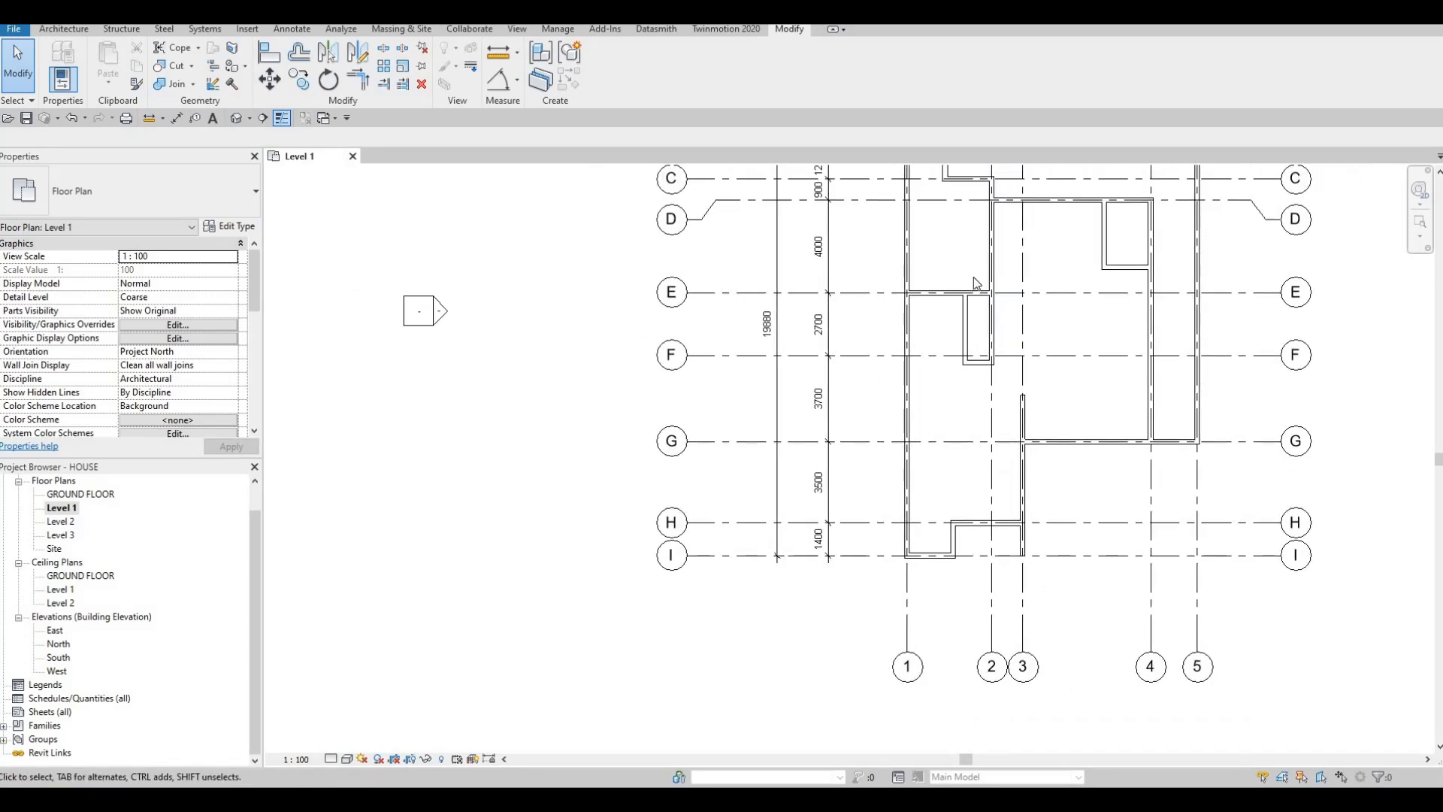
{"action": "middle_click_drag", "start_coordinate": [933, 253], "coordinate": [942, 325]}
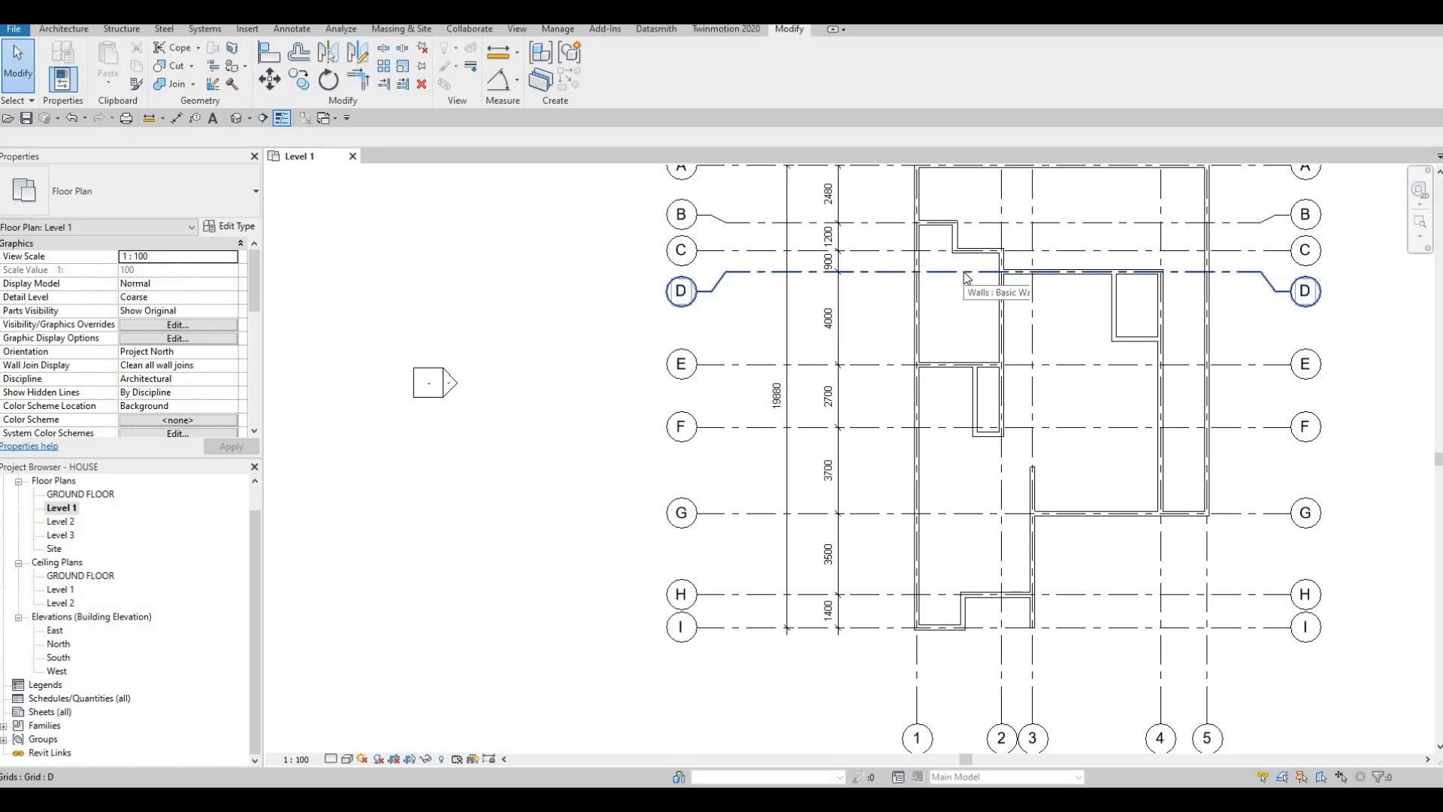
{"action": "scroll", "coordinate": [948, 173], "scroll_direction": "up", "scroll_amount": 3}
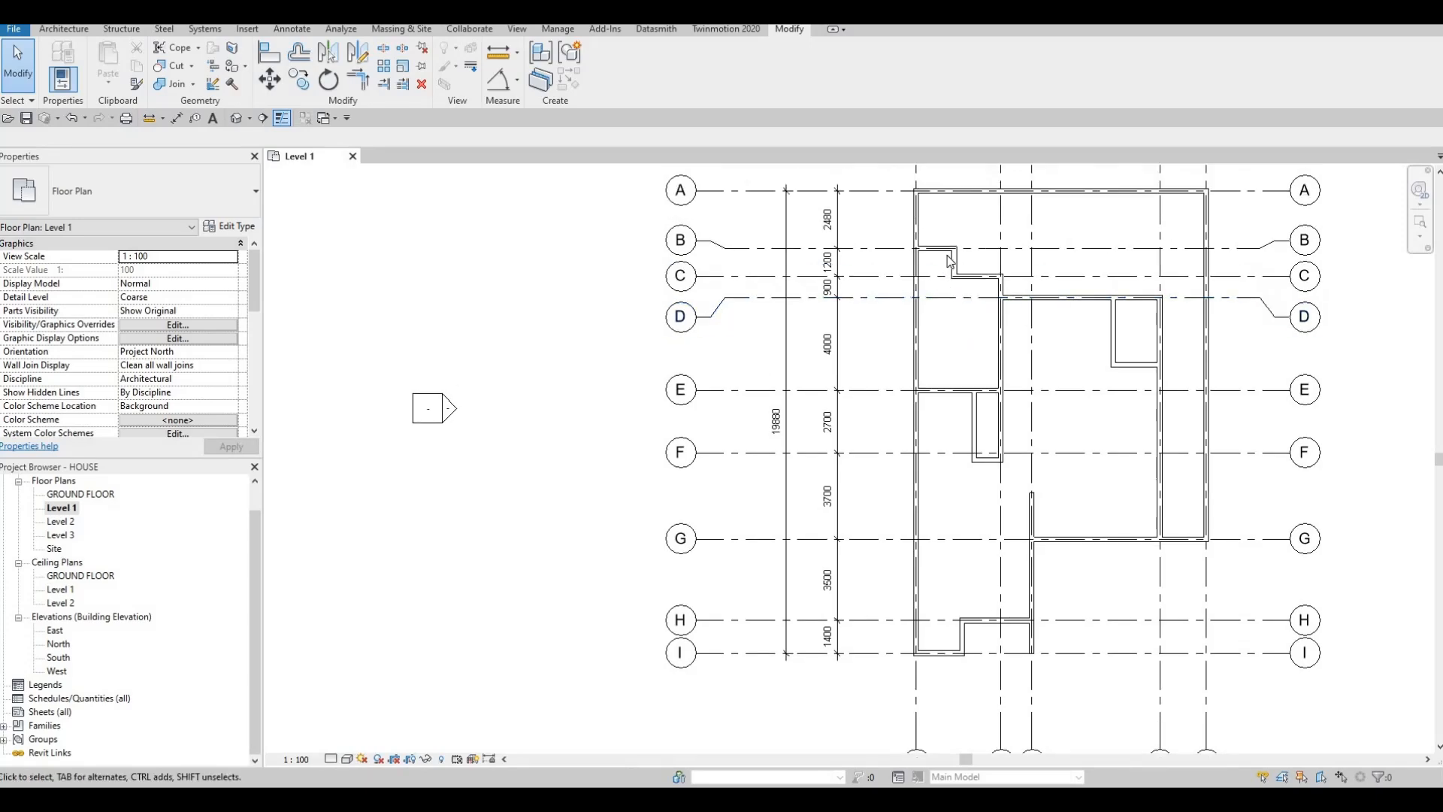
{"action": "left_click", "coordinate": [948, 259]}
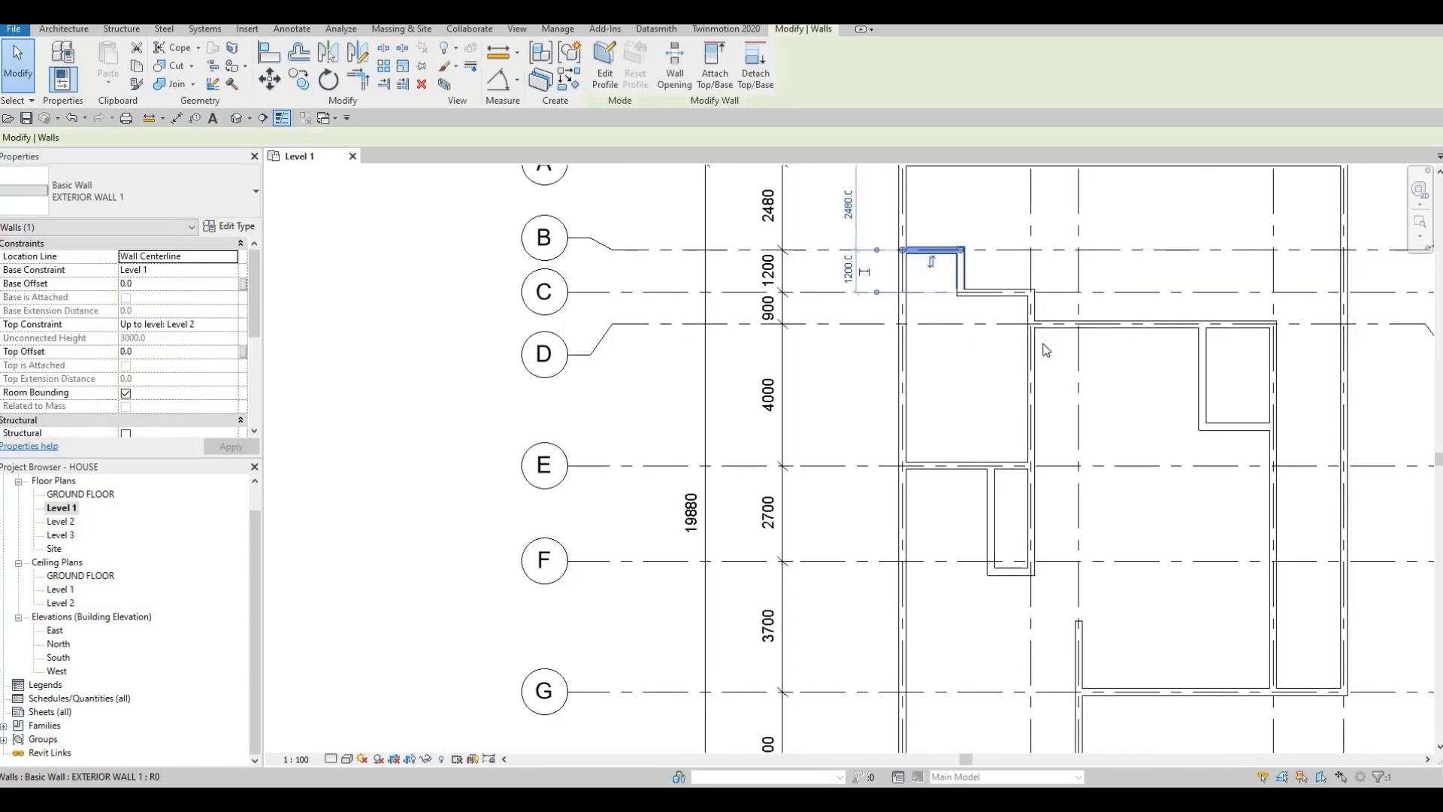
{"action": "key", "text": "Escape"}
{"action": "left_click", "coordinate": [1036, 366]}
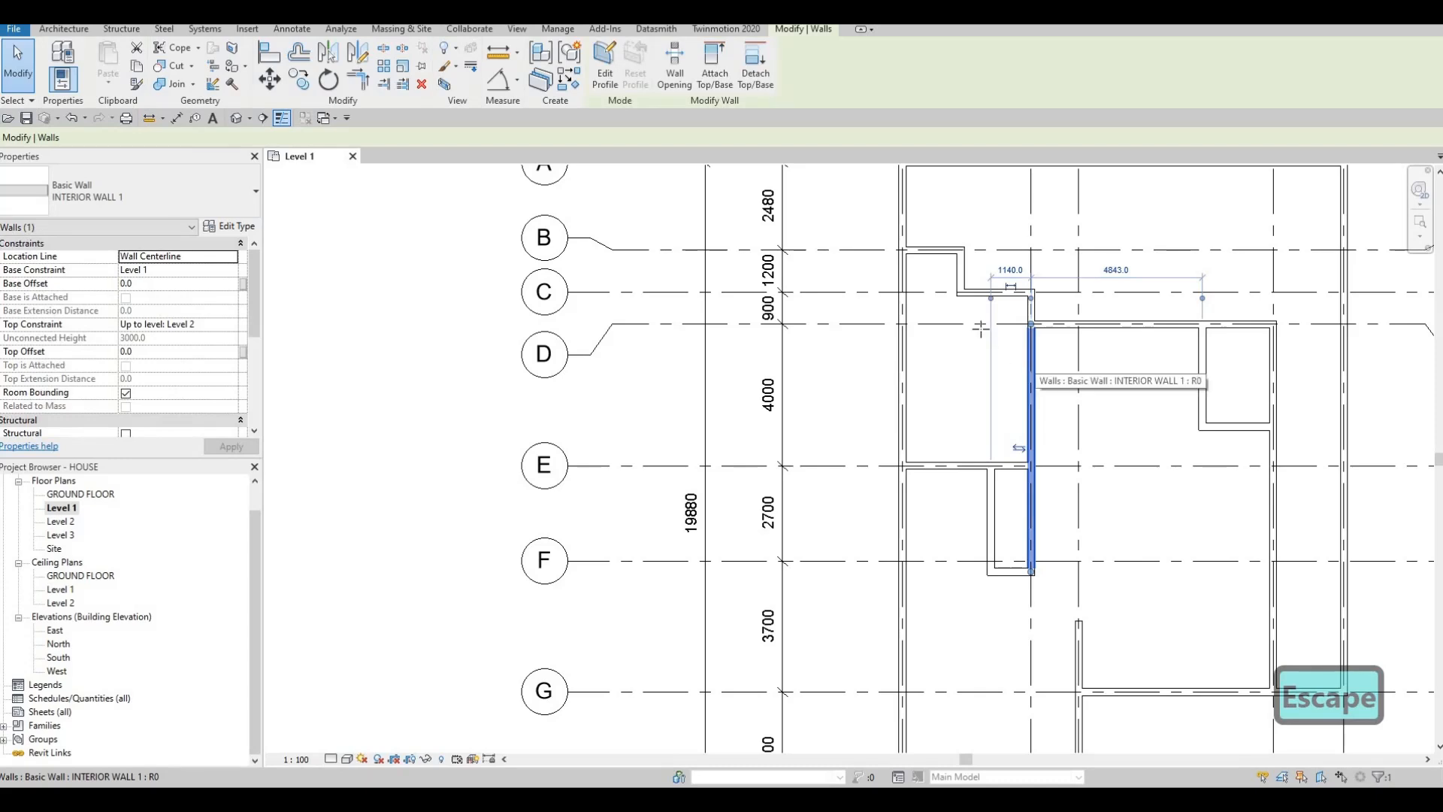
{"action": "key", "text": "c"}
{"action": "key", "text": "s"}
{"action": "scroll", "coordinate": [986, 329], "scroll_direction": "up", "scroll_amount": 3}
{"action": "scroll", "coordinate": [946, 256], "scroll_direction": "up", "scroll_amount": 2}
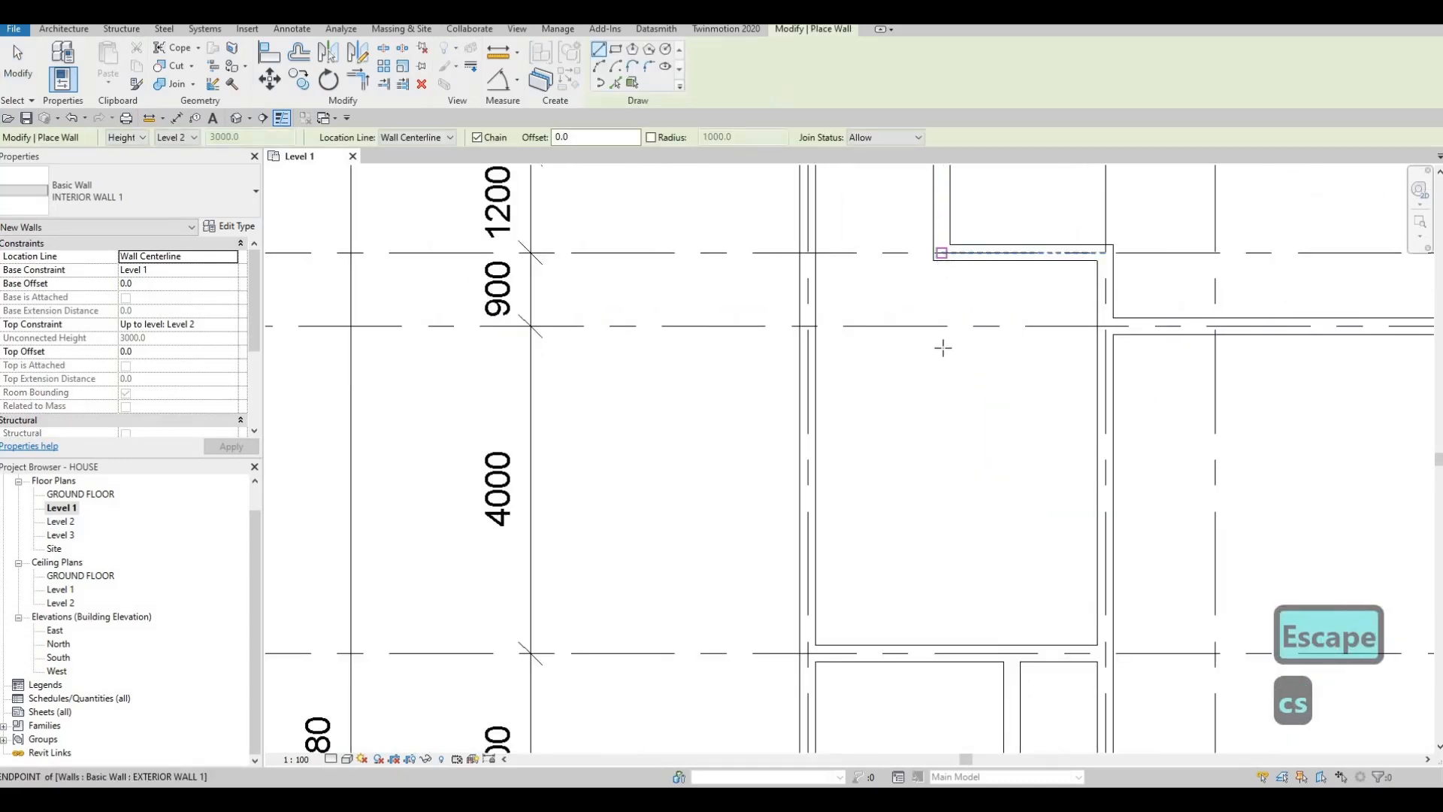
{"action": "left_click", "coordinate": [947, 263]}
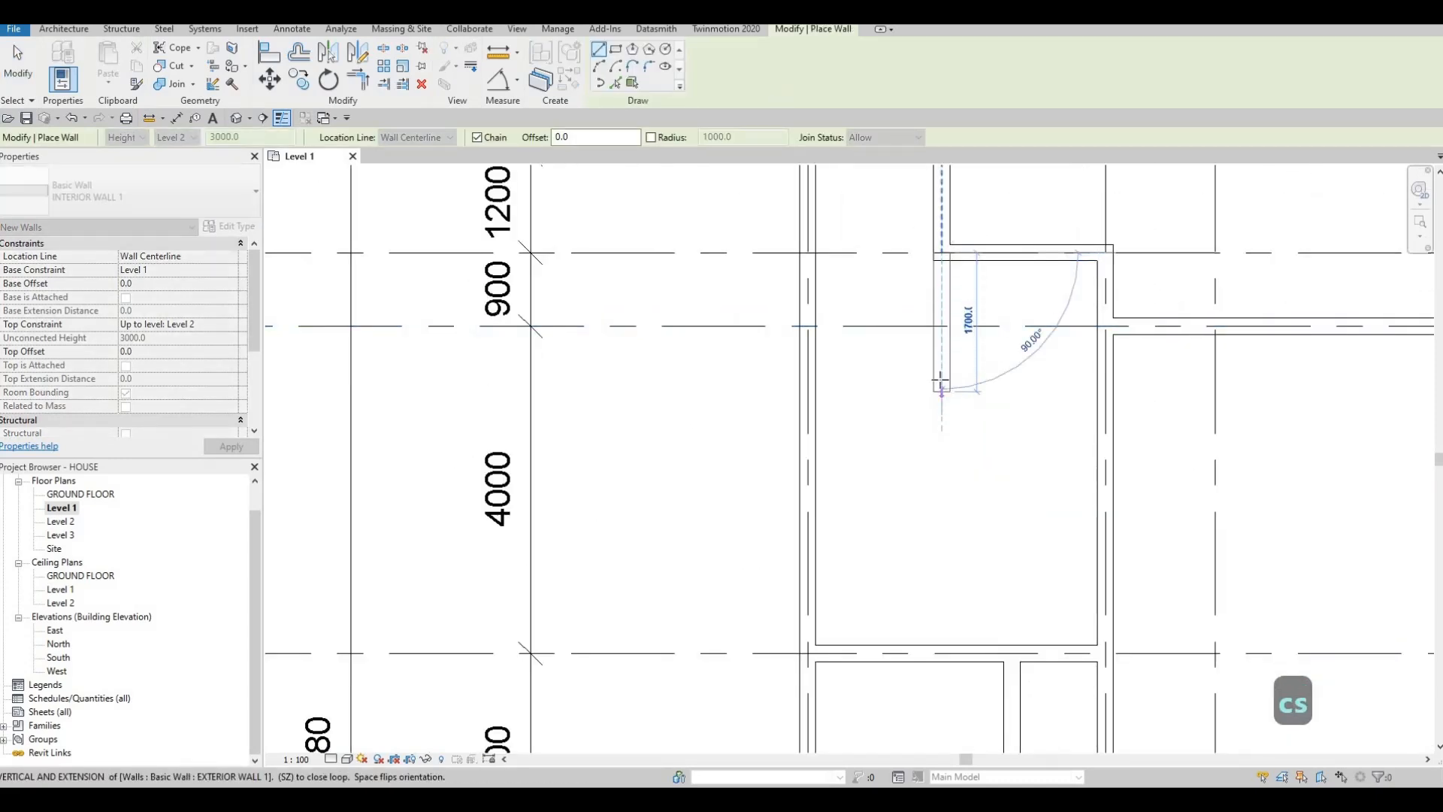
{"action": "left_click", "coordinate": [938, 380]}
Continue the interior wall horizontally about 1640 mm to the exterior wall on grid 1, closing the small room.
{"action": "left_click", "coordinate": [808, 384]}
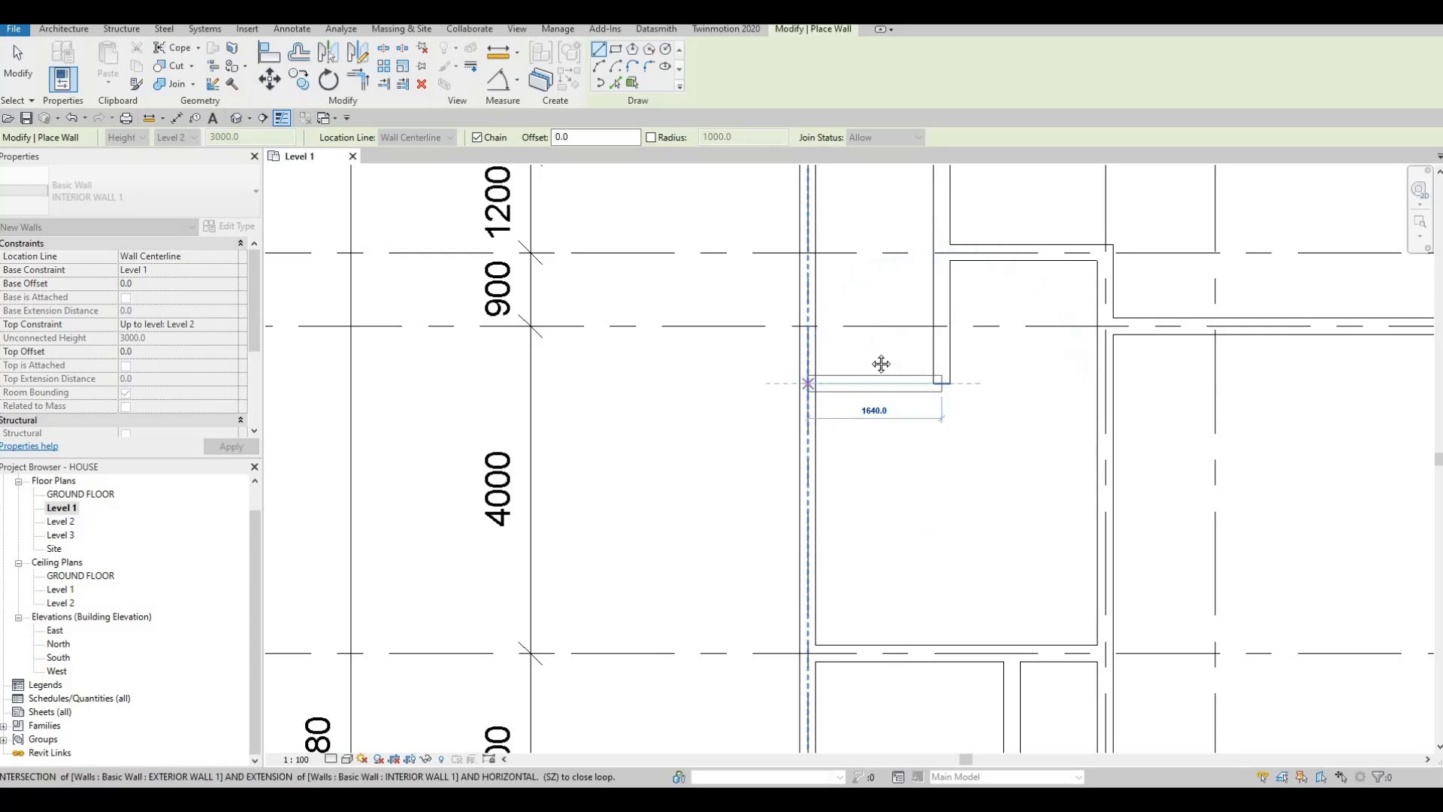
{"action": "key", "text": "Escape"}
{"action": "middle_click_drag", "start_coordinate": [885, 391], "coordinate": [937, 450]}
{"action": "scroll", "coordinate": [937, 449], "scroll_direction": "down", "scroll_amount": 1}
{"action": "key", "text": "Escape"}
{"action": "key", "text": "Escape"}
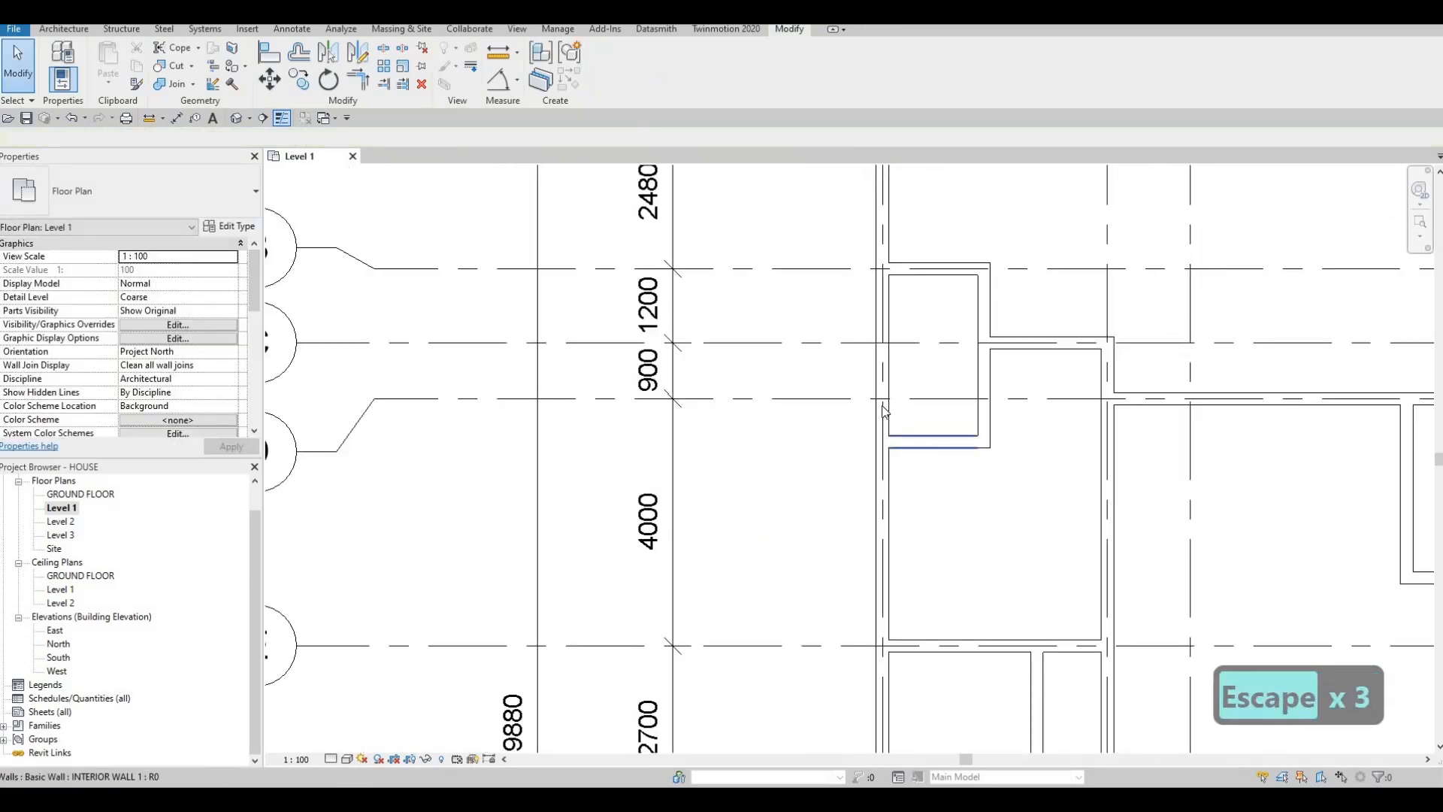
Set the distance from the grid B wall to the small room's lower horizontal wall to 2600 mm.
{"action": "left_click", "coordinate": [891, 437]}
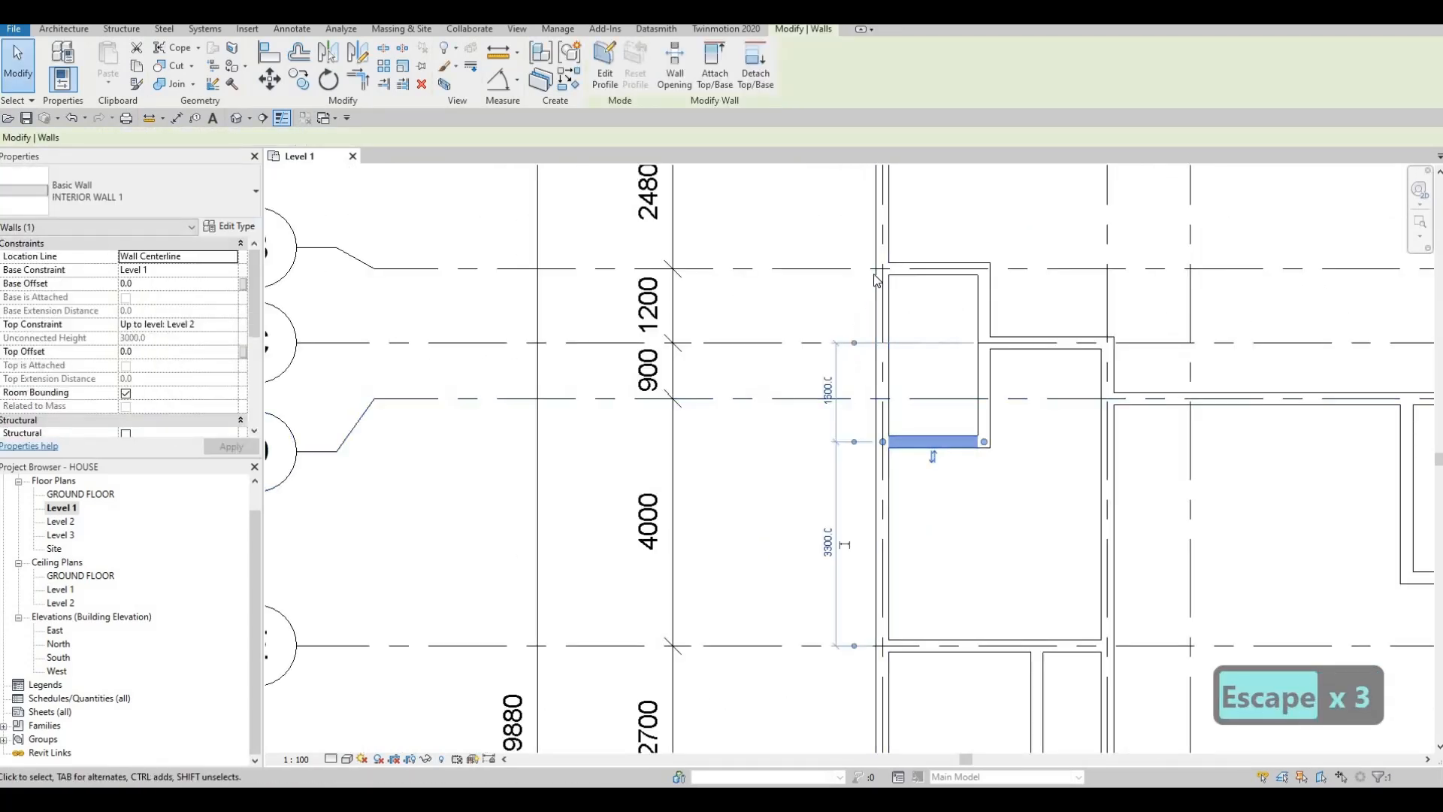
{"action": "left_click_drag", "start_coordinate": [854, 342], "coordinate": [823, 373]}
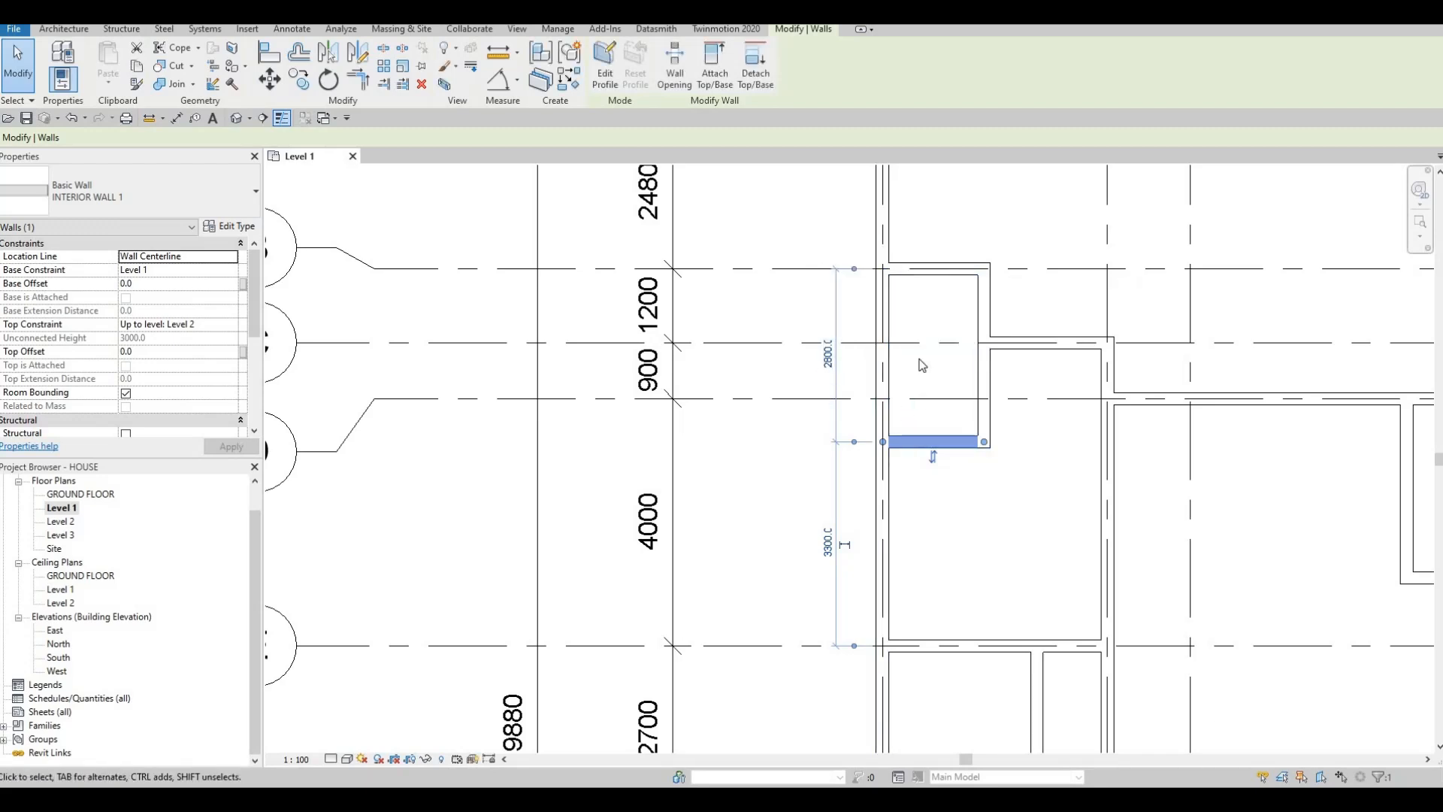
{"action": "left_click", "coordinate": [833, 359]}
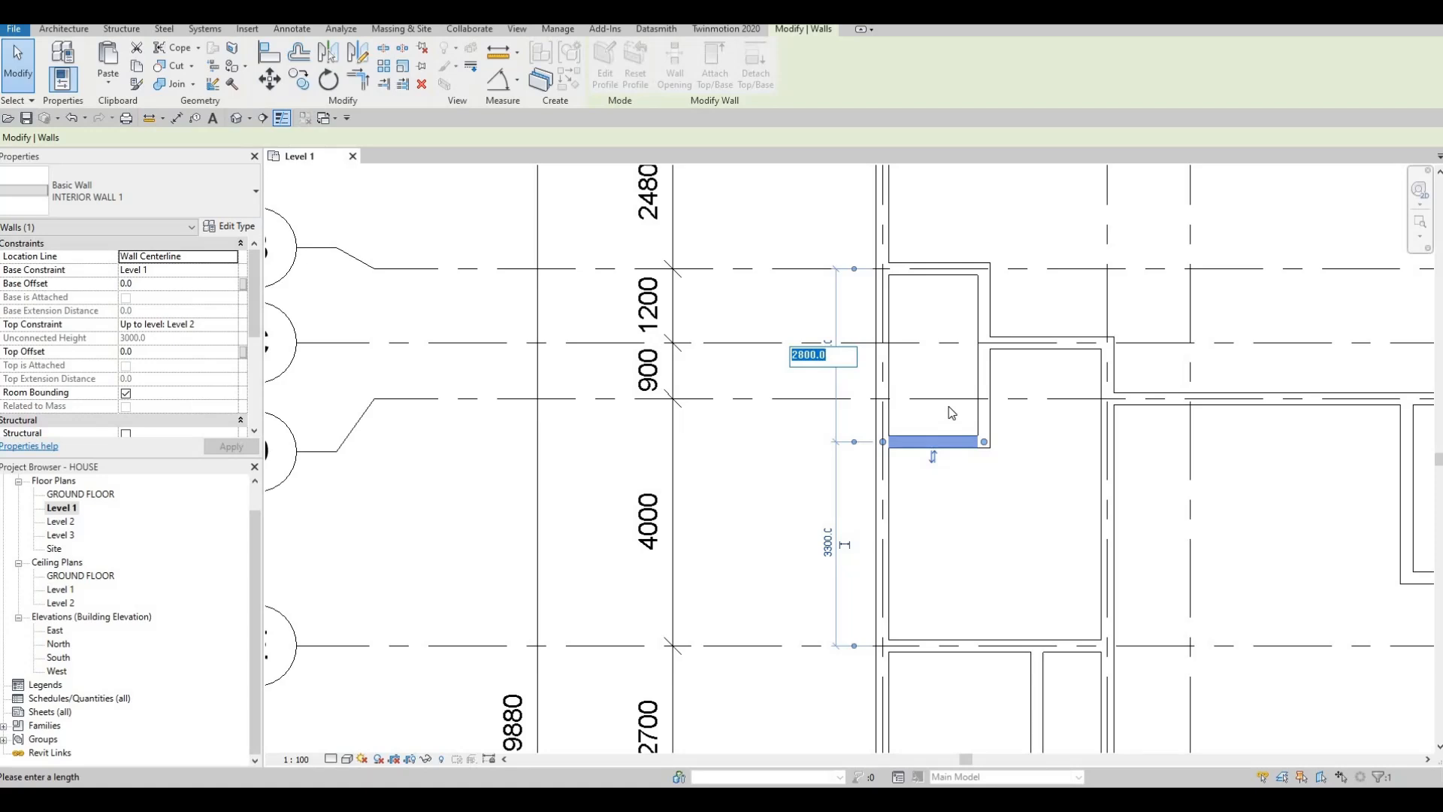
{"action": "type", "text": "2600"}
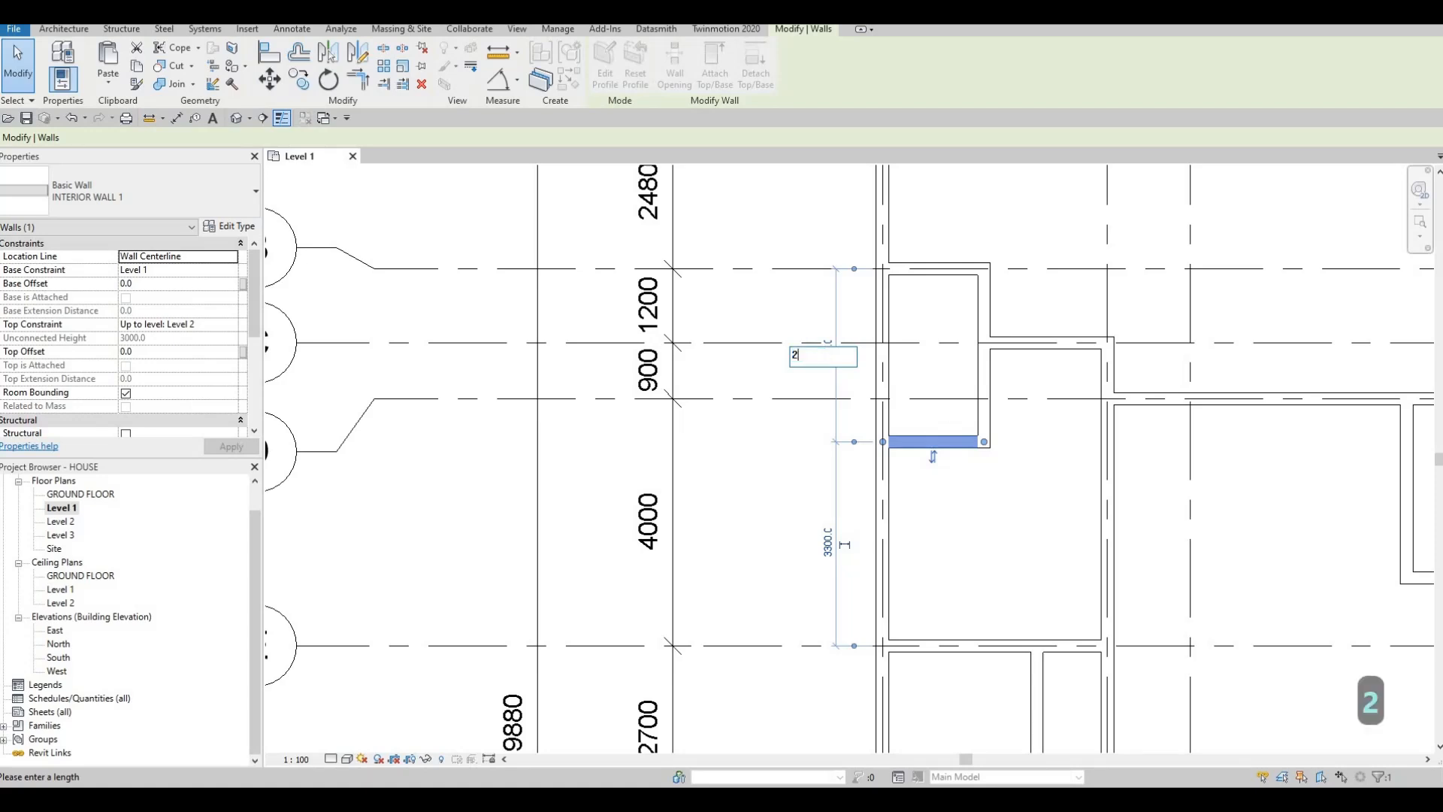
{"action": "key", "text": "Return"}
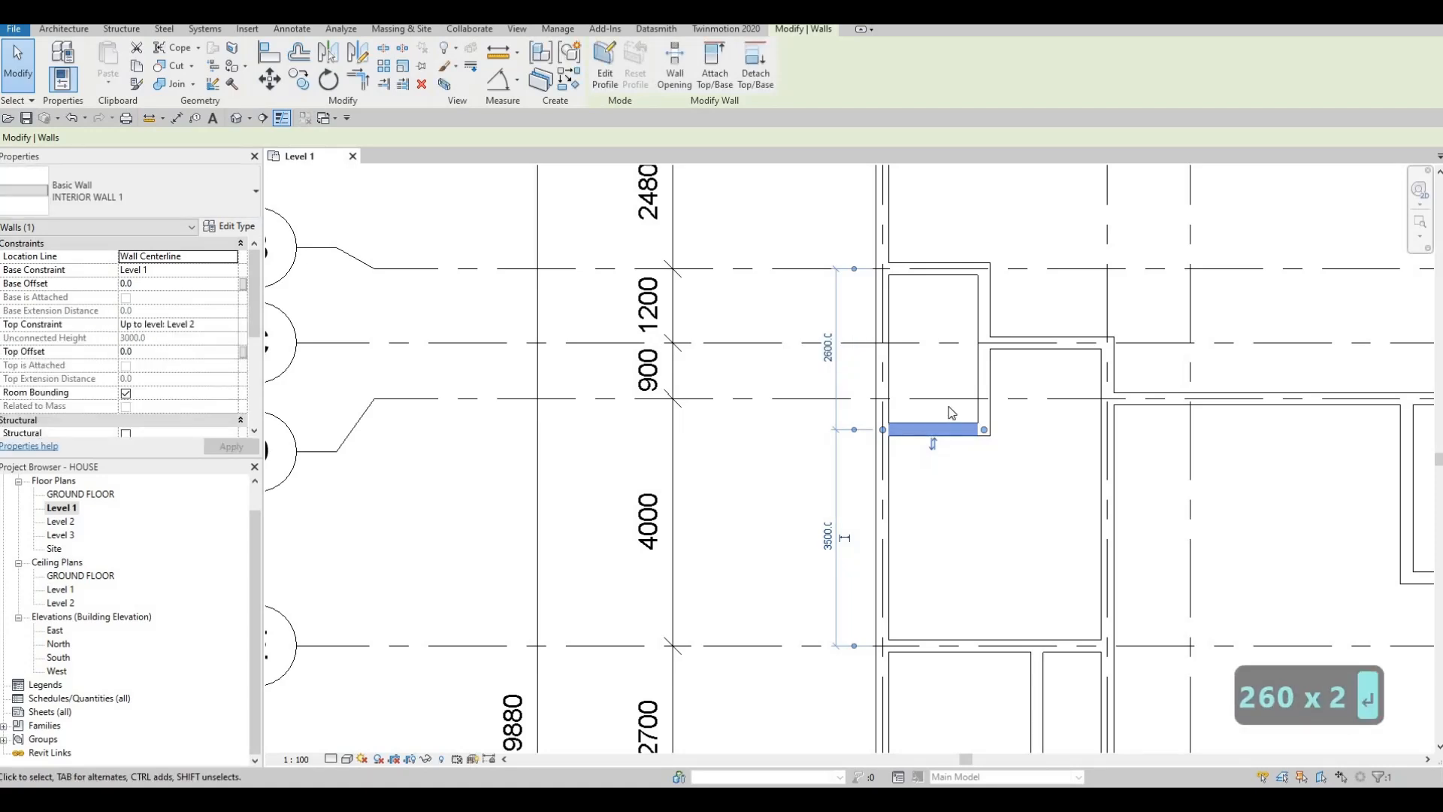
{"action": "key", "text": "Escape"}
{"action": "key", "text": "Escape"}
{"action": "key", "text": "Escape"}
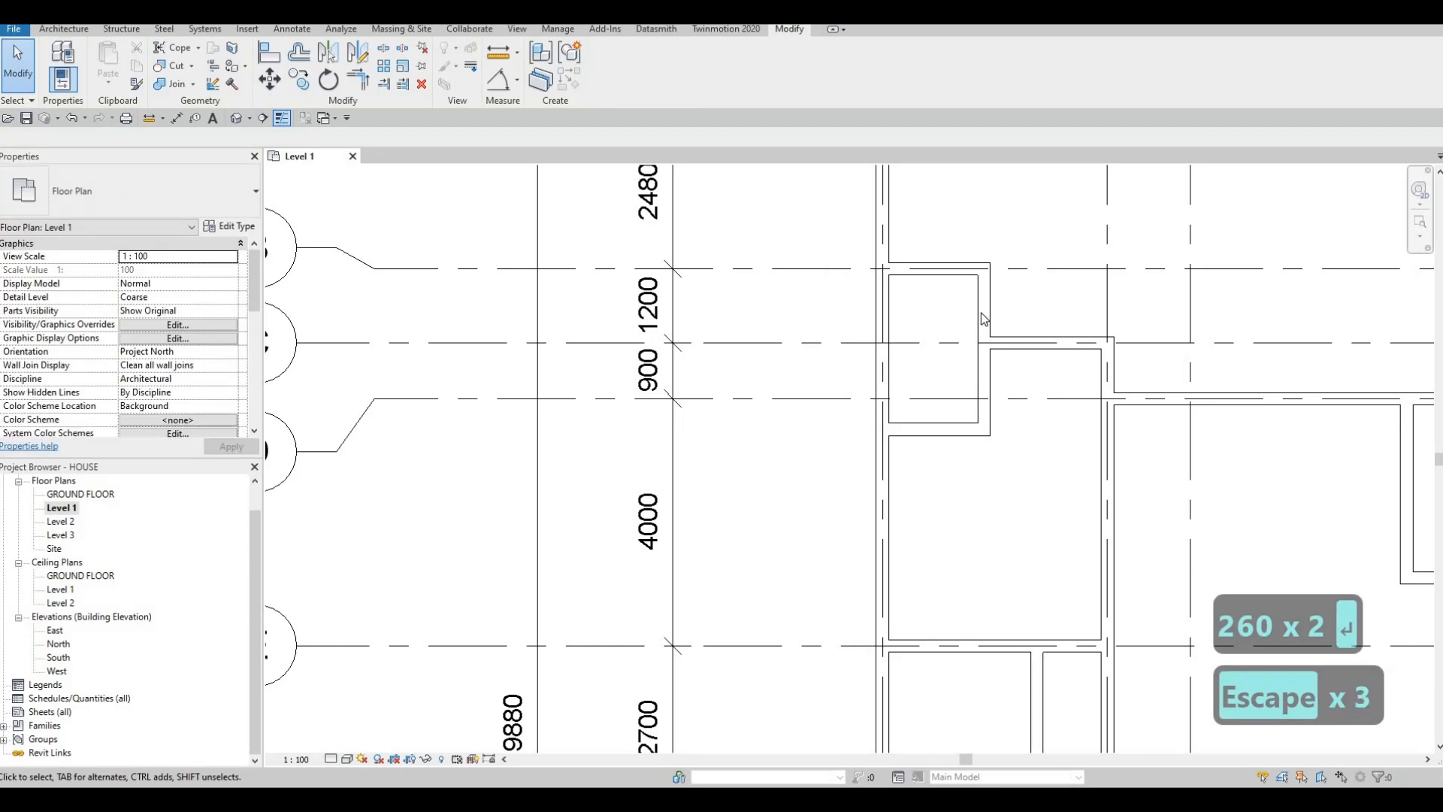
Set the distance from the grid 1 wall to the short vertical exterior wall between grids B and C to 1800 mm.
{"action": "left_click", "coordinate": [985, 323]}
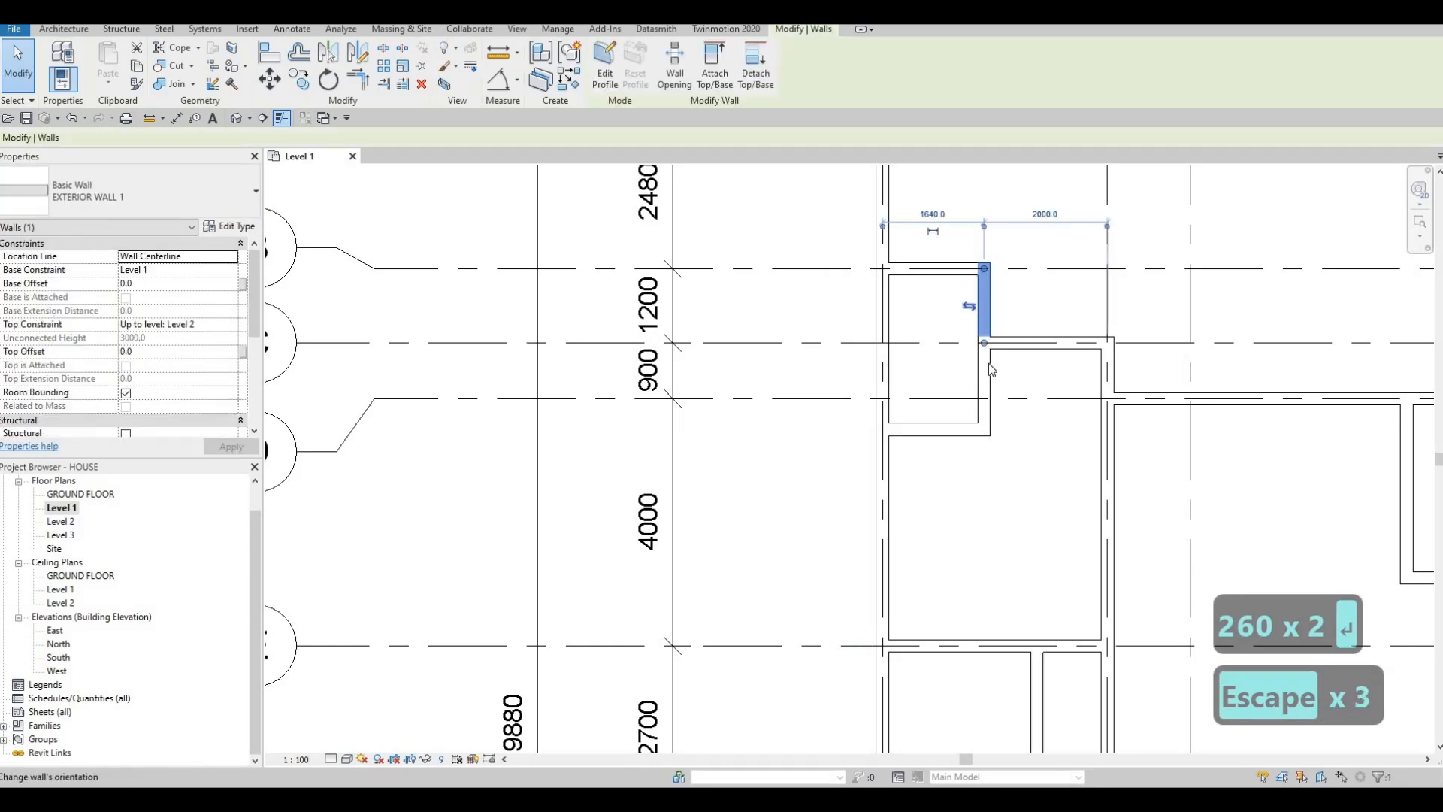
{"action": "left_click", "coordinate": [933, 214]}
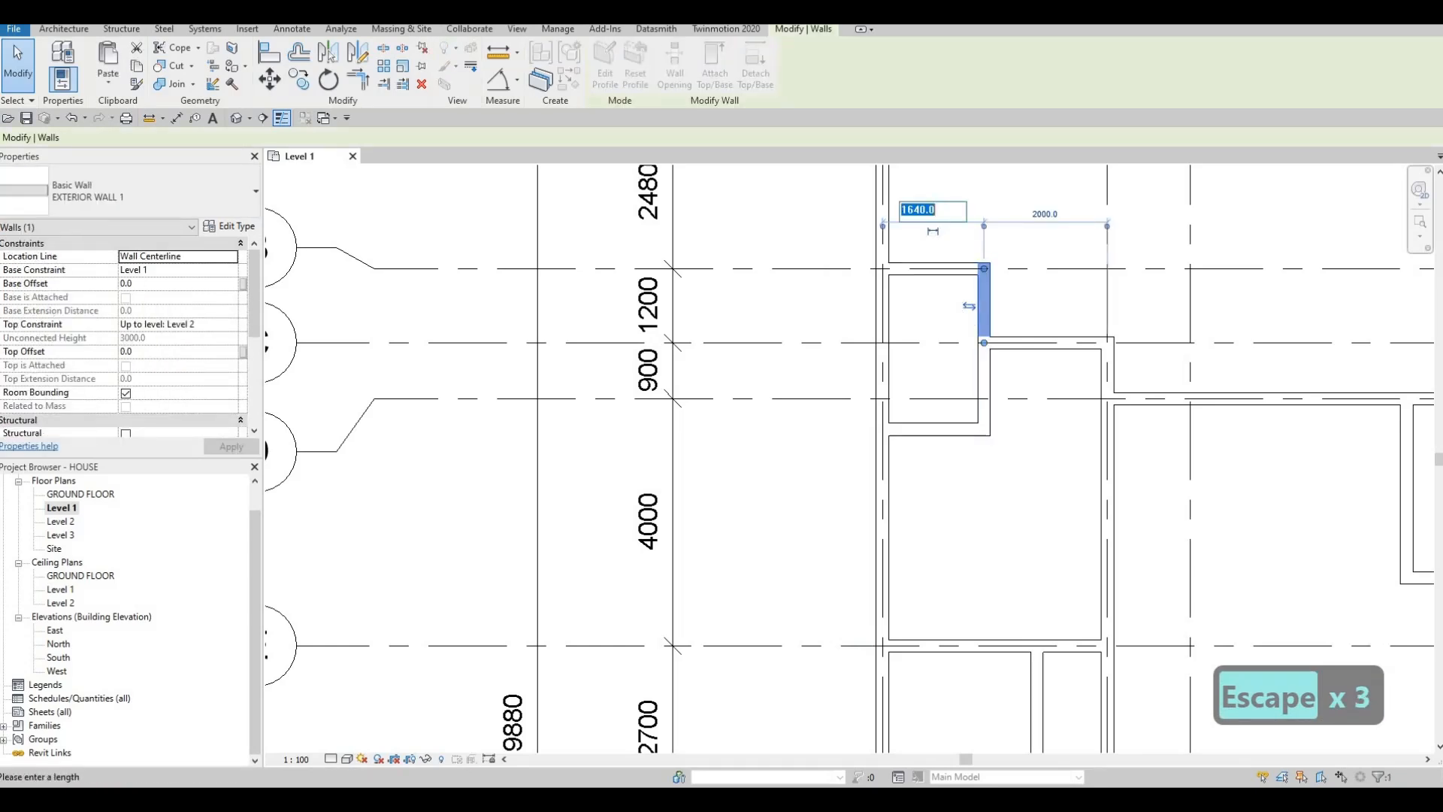
{"action": "type", "text": "1800"}
{"action": "key", "text": "Return"}
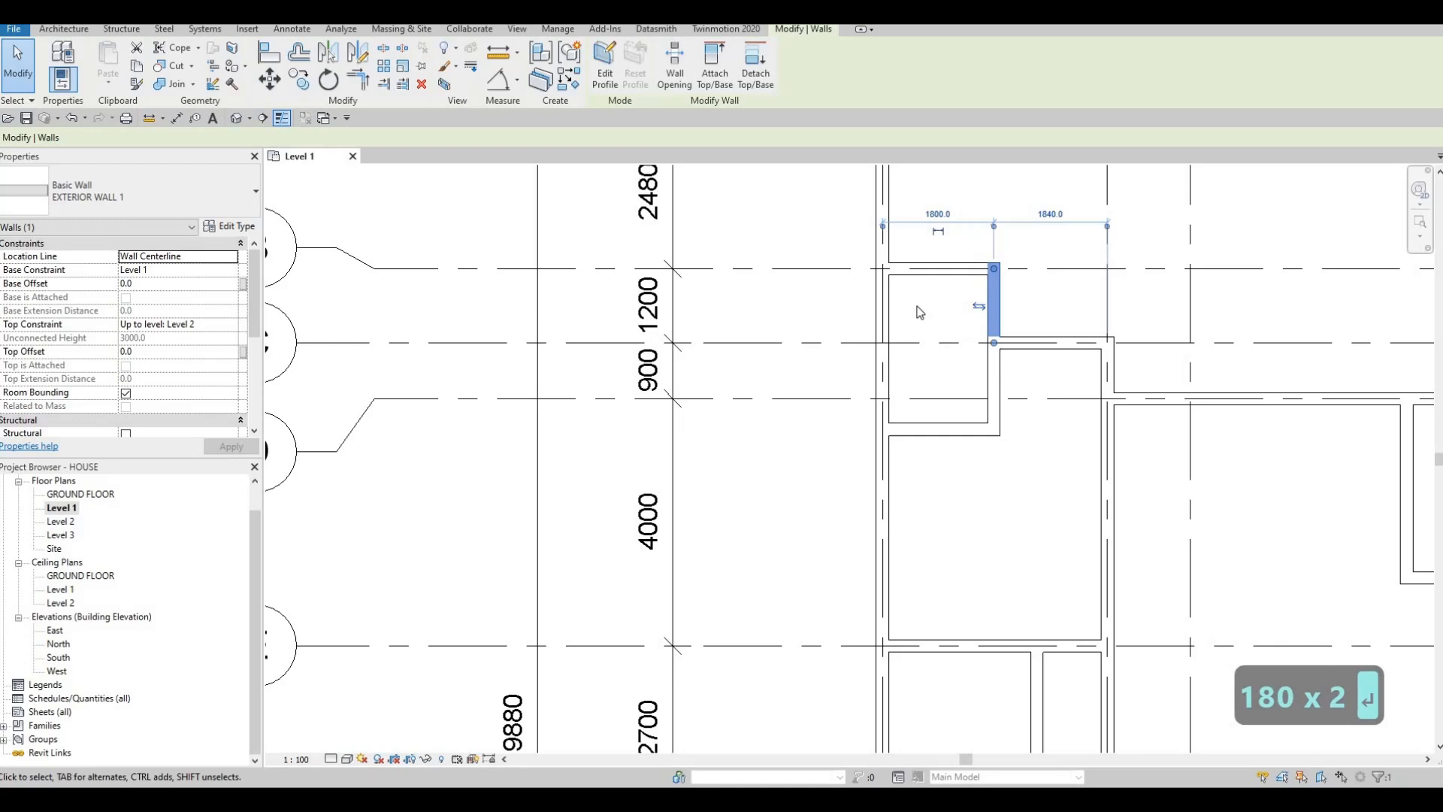
{"action": "key", "text": "Escape"}
{"action": "key", "text": "Escape"}
Set the distance between the grid 4 wall and the vertical interior wall of the small room below grid D to 2300 mm.
{"action": "scroll", "coordinate": [944, 331], "scroll_direction": "down", "scroll_amount": 3}
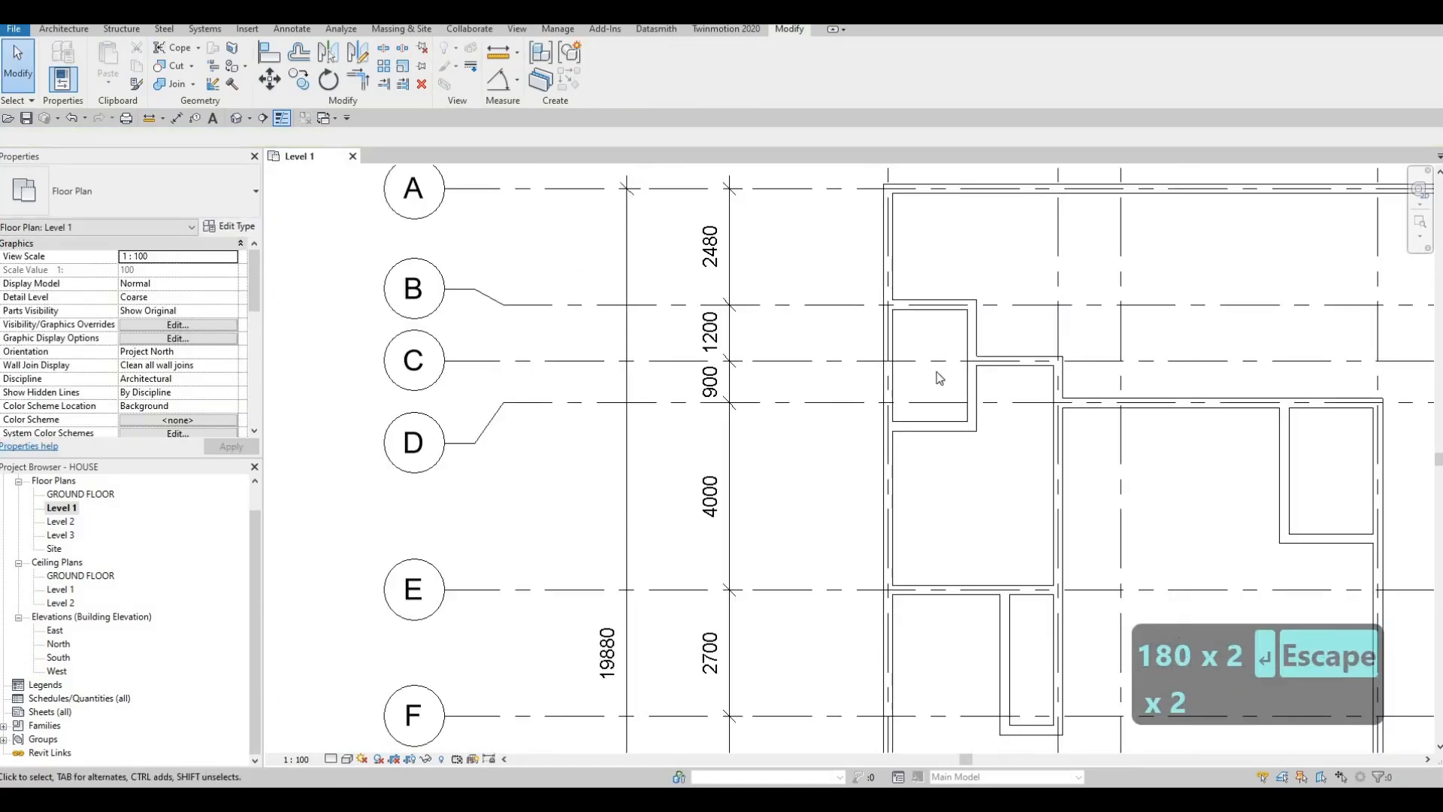
{"action": "middle_click_drag", "start_coordinate": [925, 346], "coordinate": [926, 343]}
{"action": "middle_click_drag", "start_coordinate": [1093, 377], "coordinate": [1054, 344]}
{"action": "middle_click_drag", "start_coordinate": [1184, 364], "coordinate": [1144, 312]}
{"action": "left_click", "coordinate": [1185, 369]}
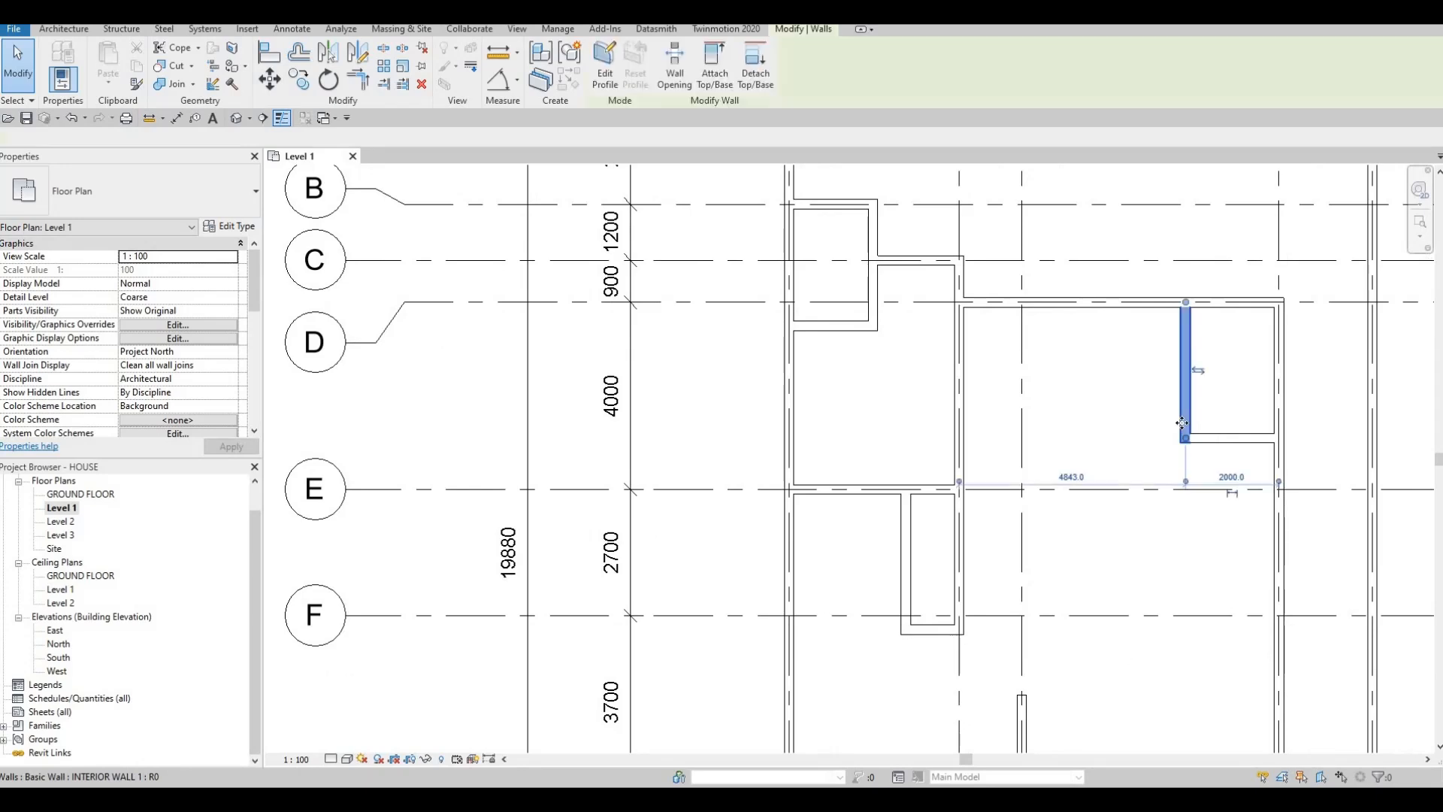
{"action": "left_click", "coordinate": [1232, 475]}
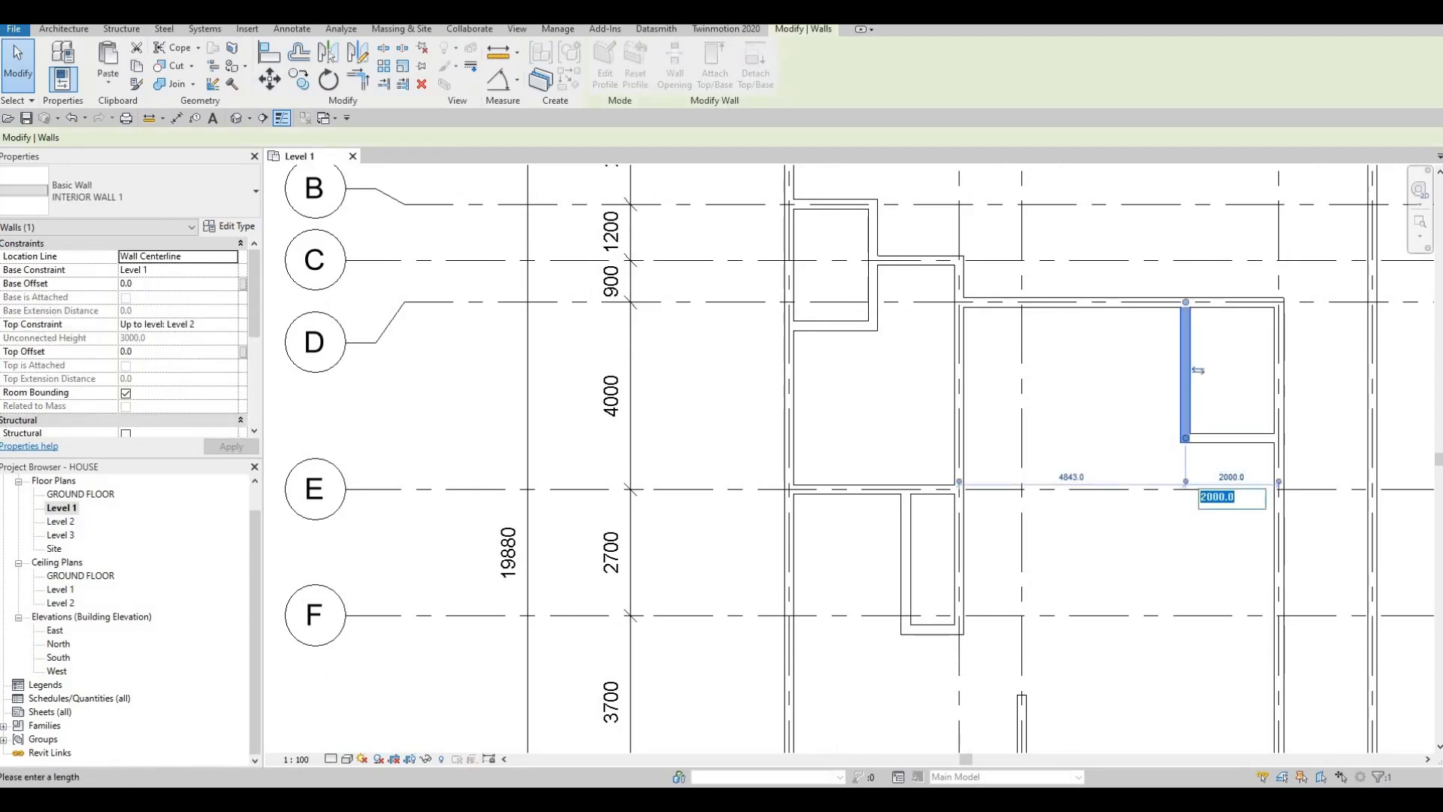
{"action": "type", "text": "2300"}
{"action": "key", "text": "Return"}
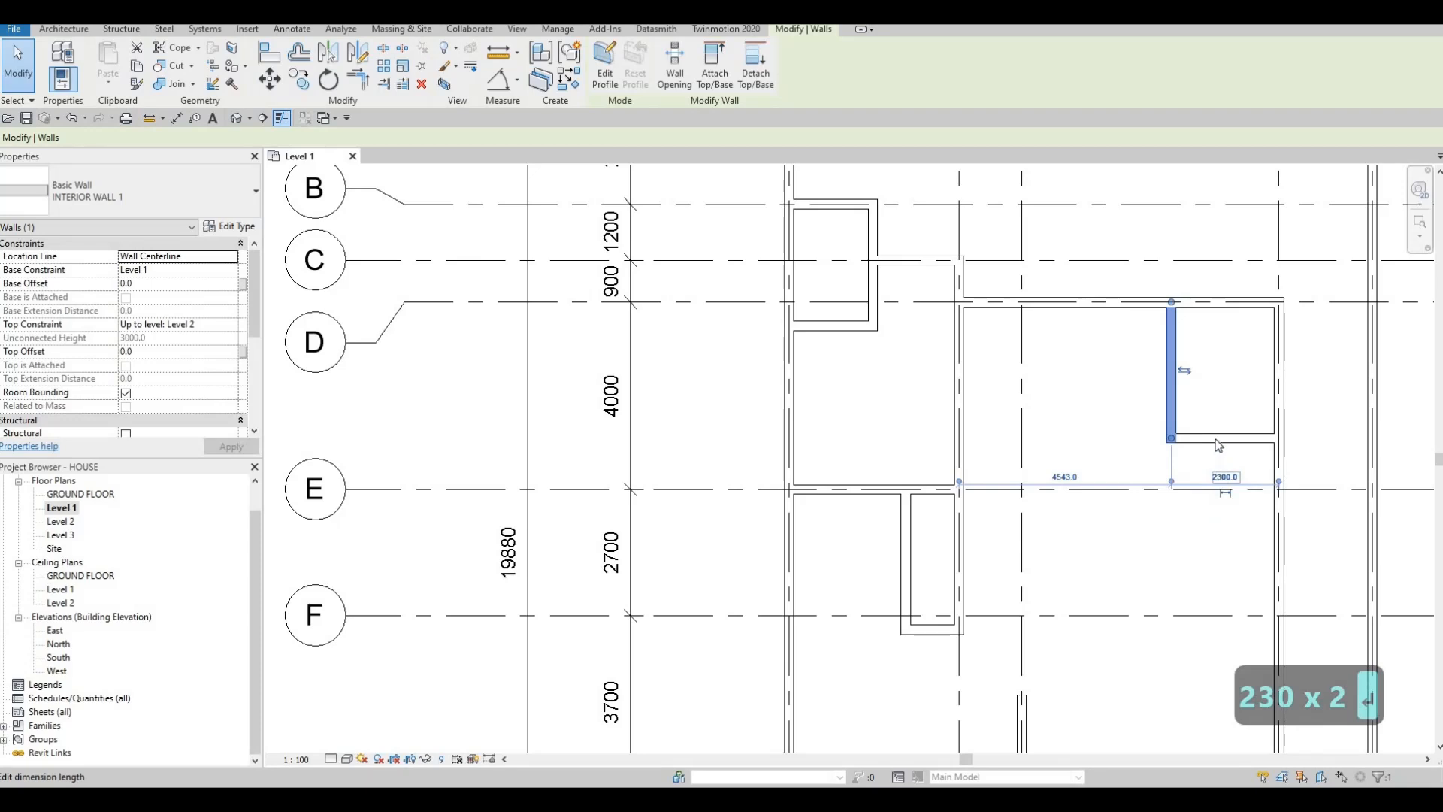
{"action": "key", "text": "Escape"}
{"action": "key", "text": "Escape"}
Set the distance from the grid D wall to the lower horizontal wall of the small room beside grid 4 to 3300 mm.
{"action": "left_click", "coordinate": [1221, 438]}
{"action": "left_click", "coordinate": [1318, 368]}
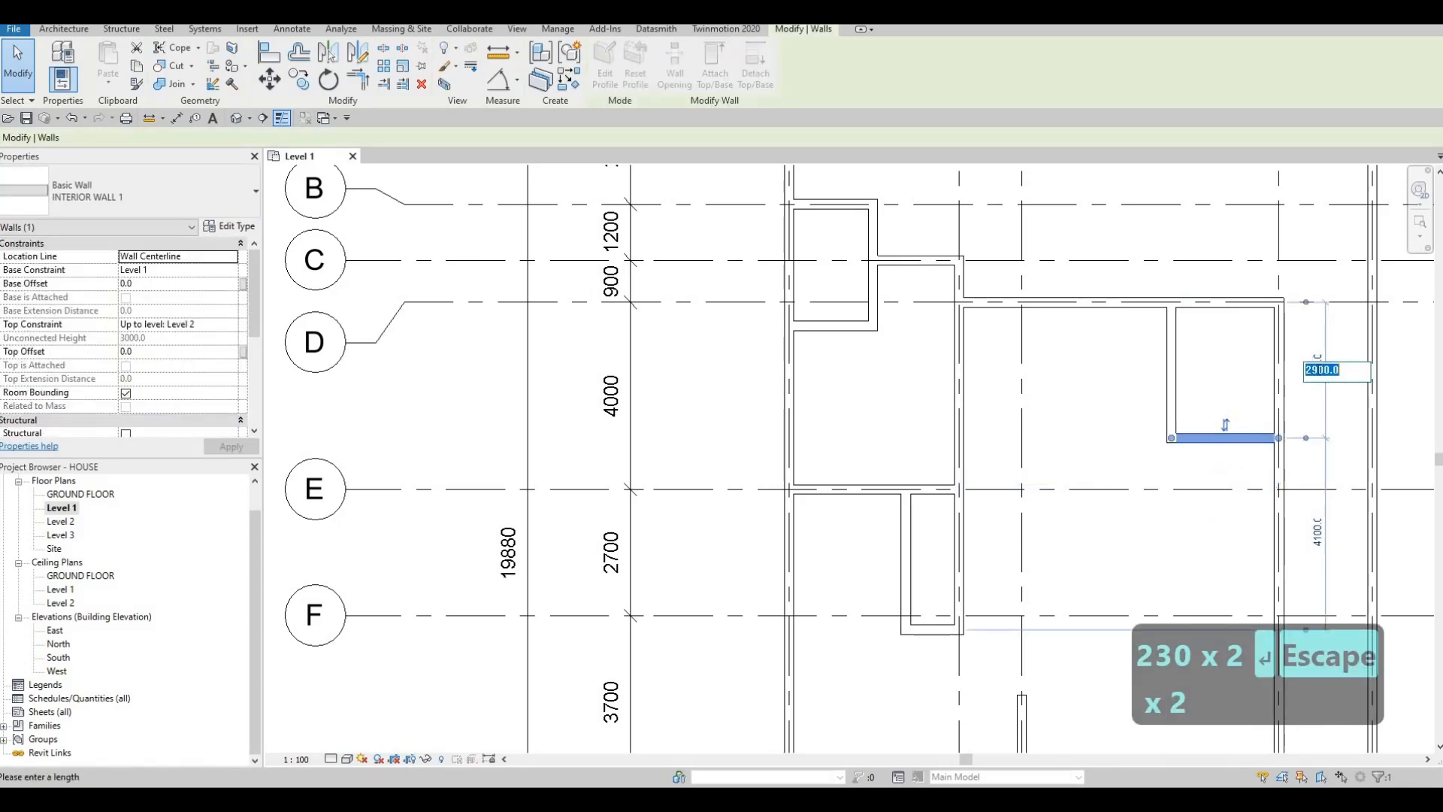
{"action": "type", "text": "3"}
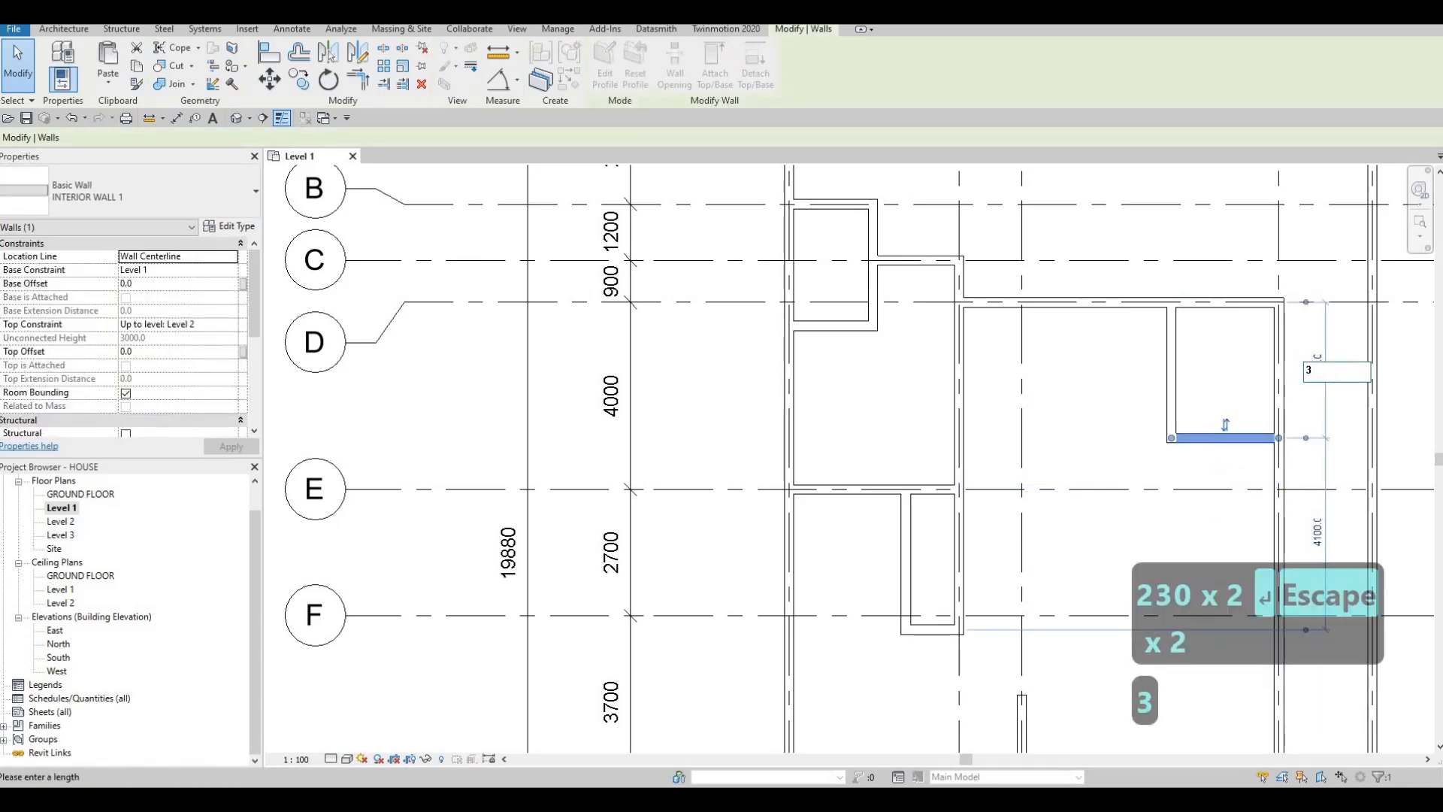
{"action": "type", "text": "300"}
{"action": "key", "text": "Return"}
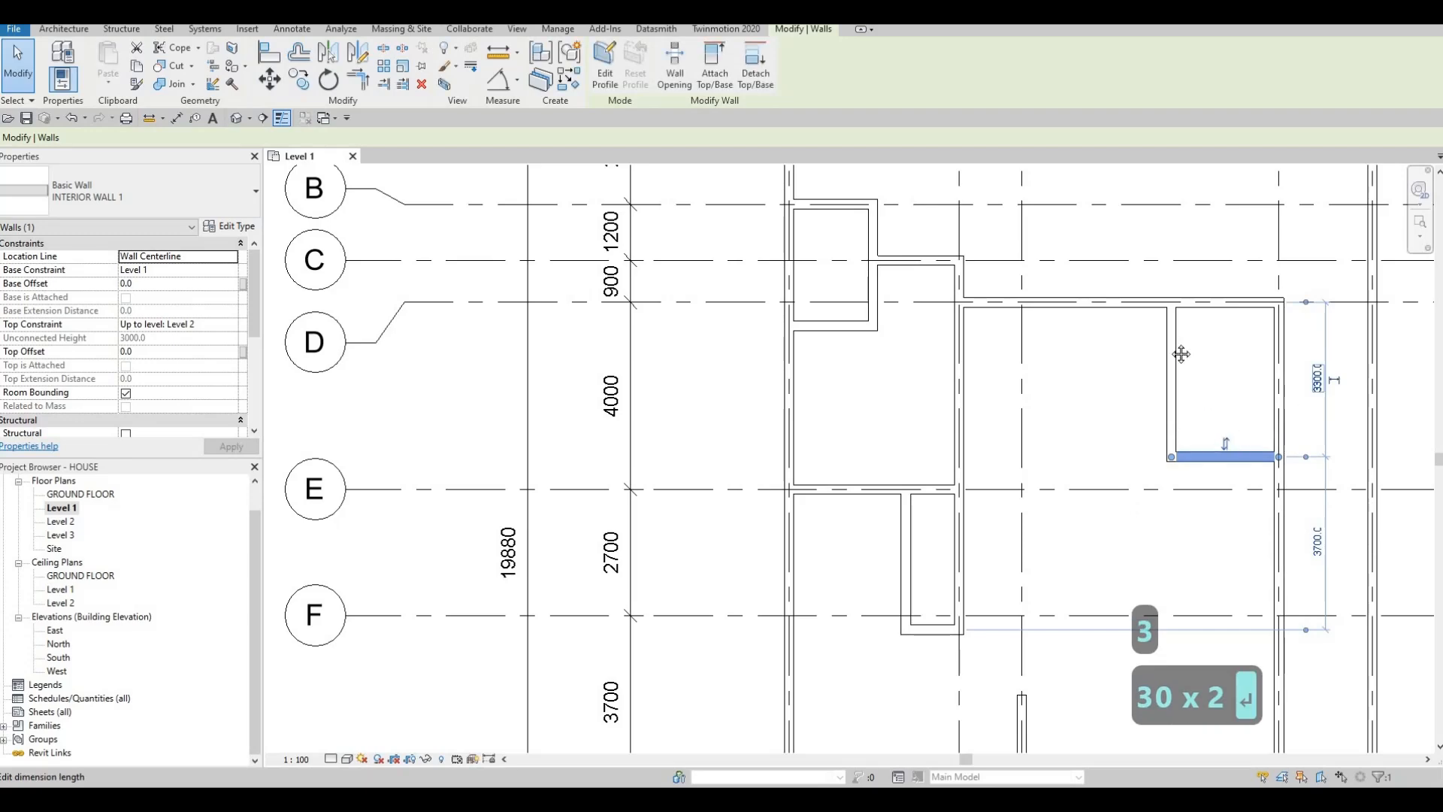
{"action": "key", "text": "Escape"}
{"action": "key", "text": "Escape"}
Review the adjusted small rooms and the interior wall layout on Level 1 from grid A to grid I.
{"action": "scroll", "coordinate": [1100, 377], "scroll_direction": "down", "scroll_amount": 1}
{"action": "middle_click_drag", "start_coordinate": [1100, 376], "coordinate": [1130, 406]}
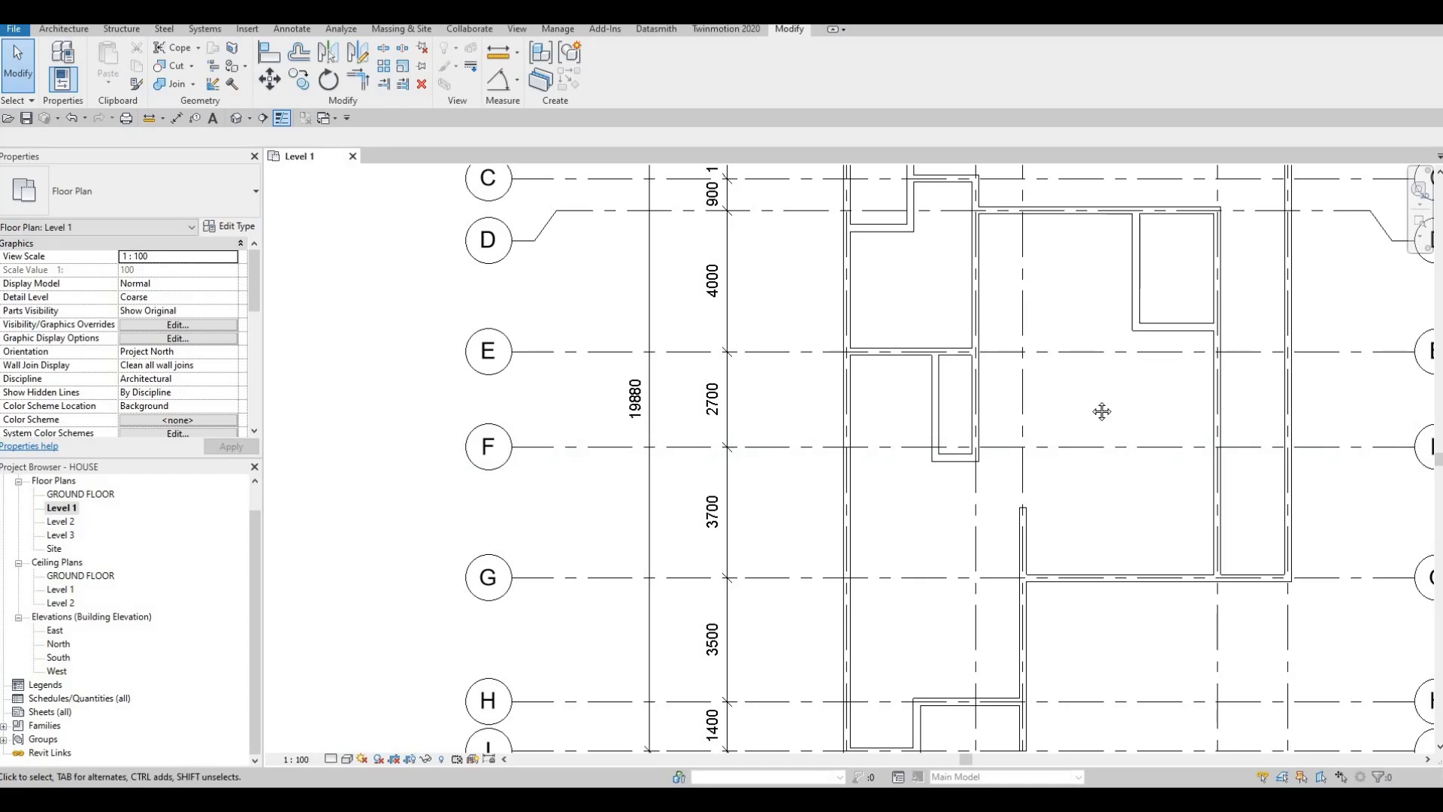
{"action": "middle_click_drag", "start_coordinate": [1102, 411], "coordinate": [1133, 443]}
{"action": "middle_click_drag", "start_coordinate": [1176, 271], "coordinate": [1116, 313]}
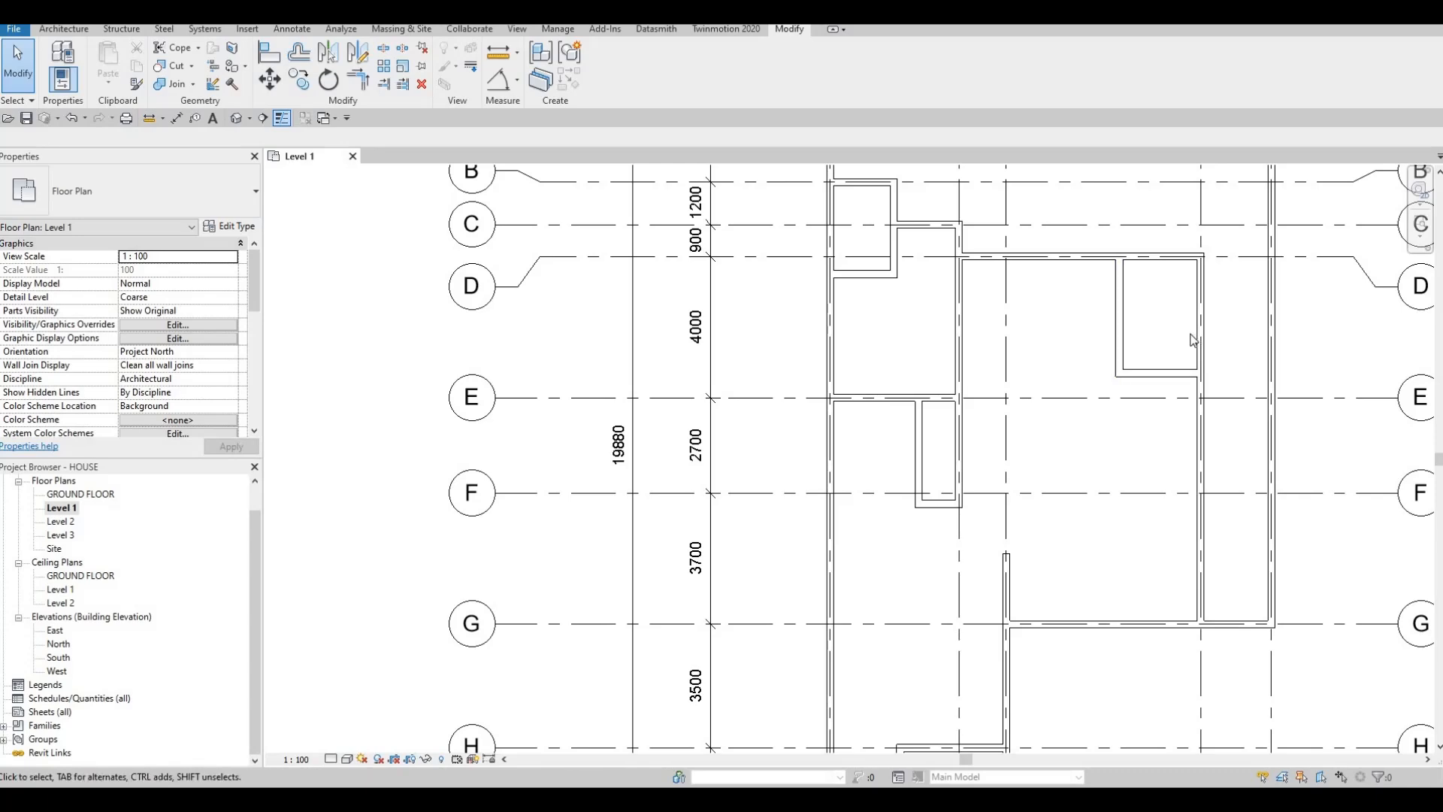
{"action": "scroll", "coordinate": [1083, 327], "scroll_direction": "down", "scroll_amount": 2}
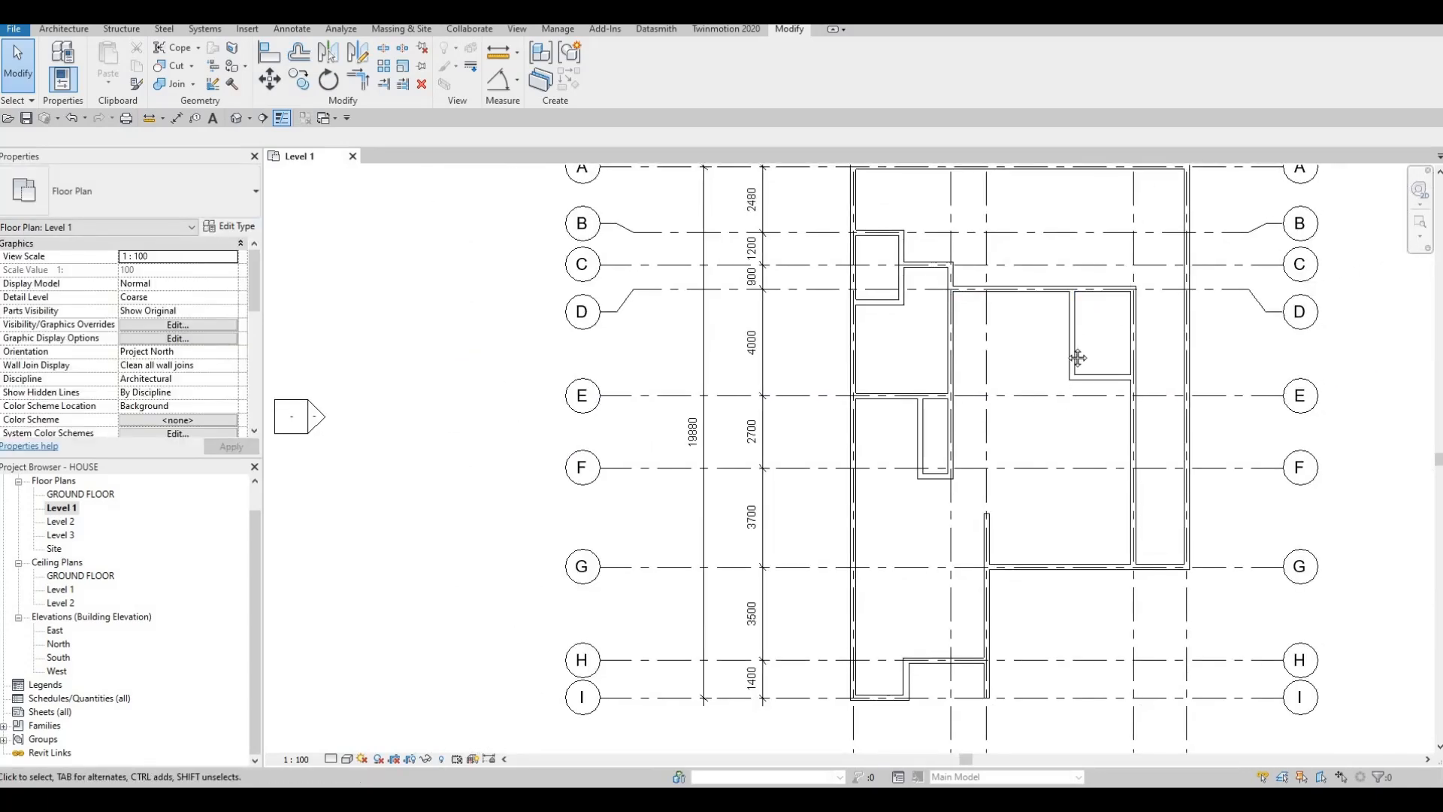
{"action": "middle_click_drag", "start_coordinate": [1102, 342], "coordinate": [1103, 307]}
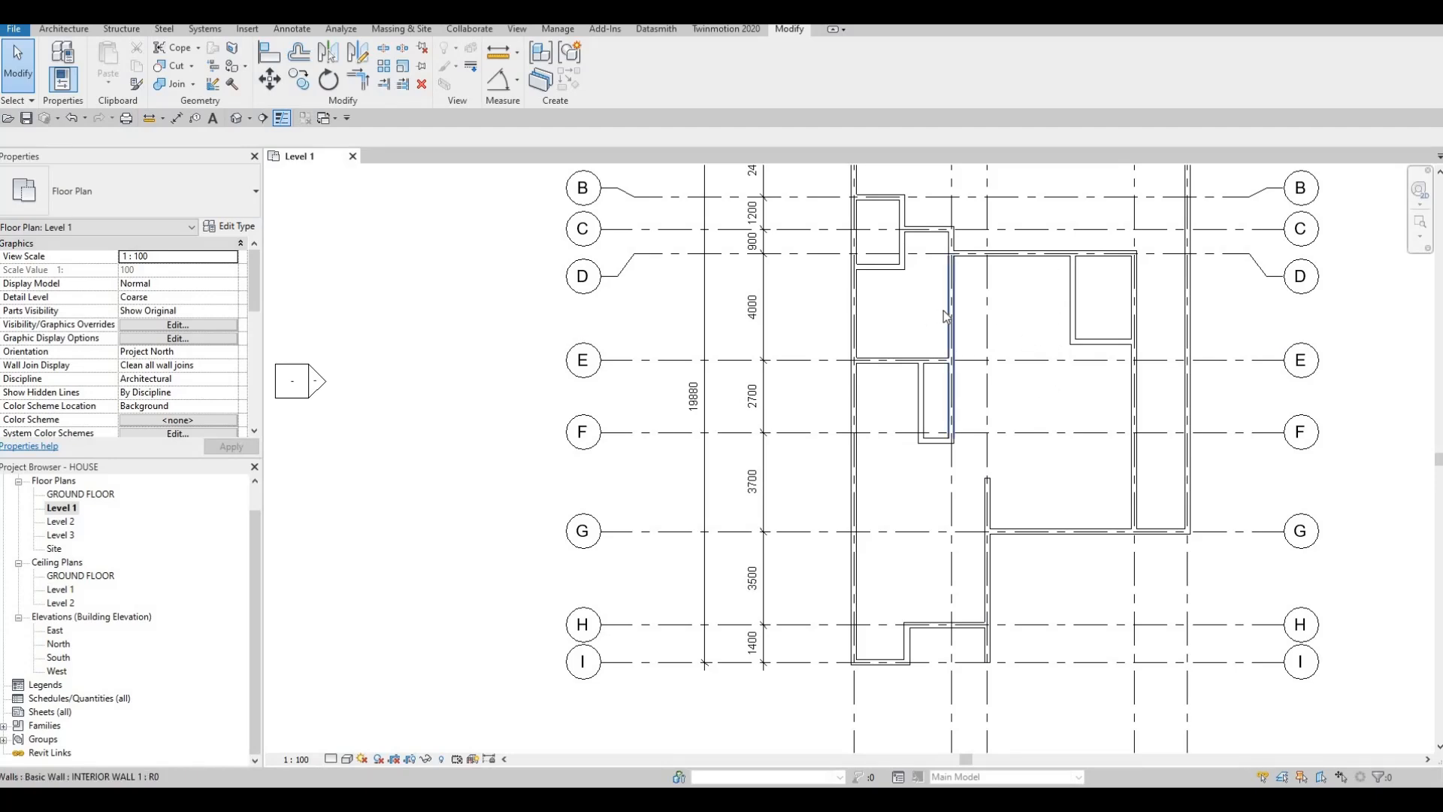
{"action": "scroll", "coordinate": [967, 387], "scroll_direction": "down", "scroll_amount": 1}
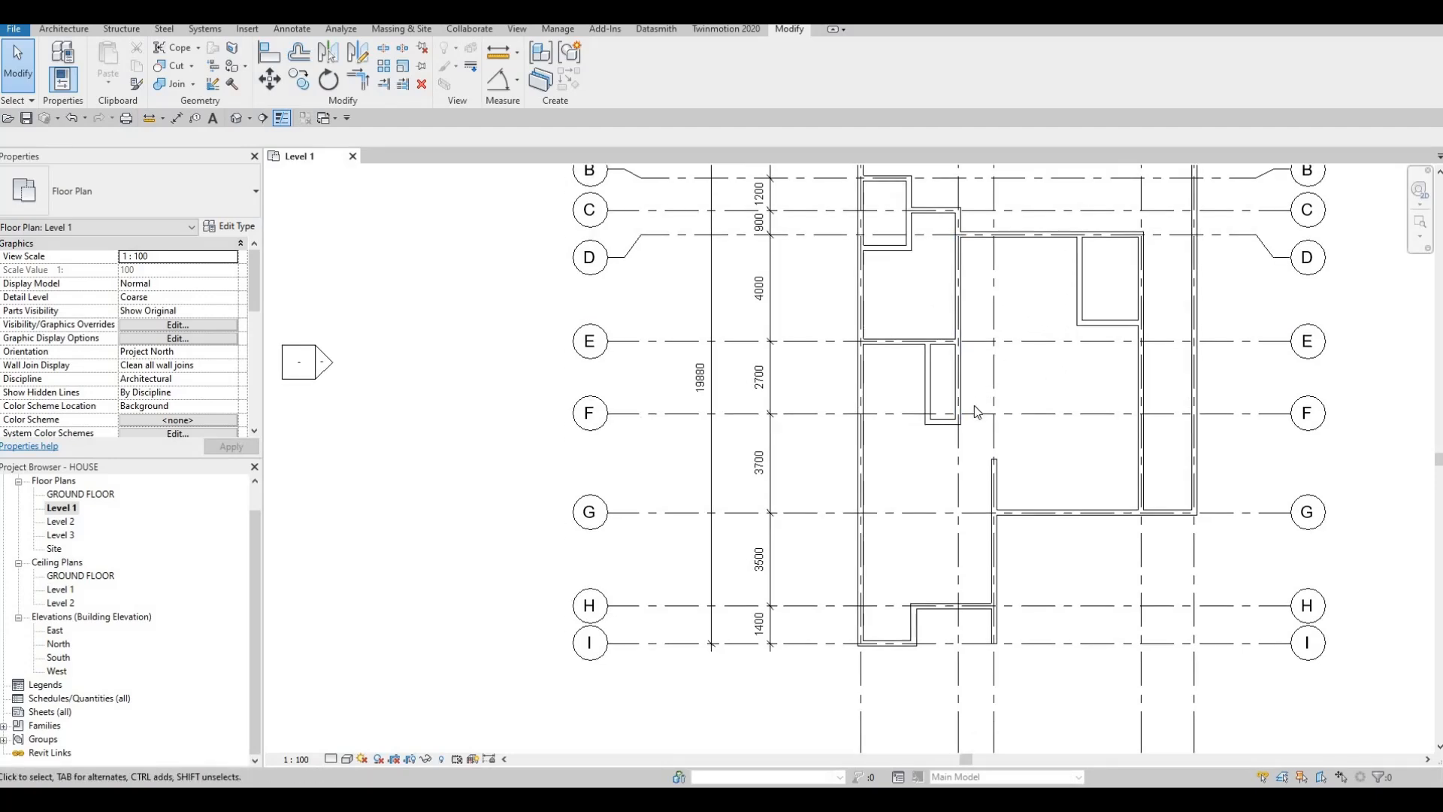
{"action": "scroll", "coordinate": [974, 405], "scroll_direction": "up", "scroll_amount": 1}
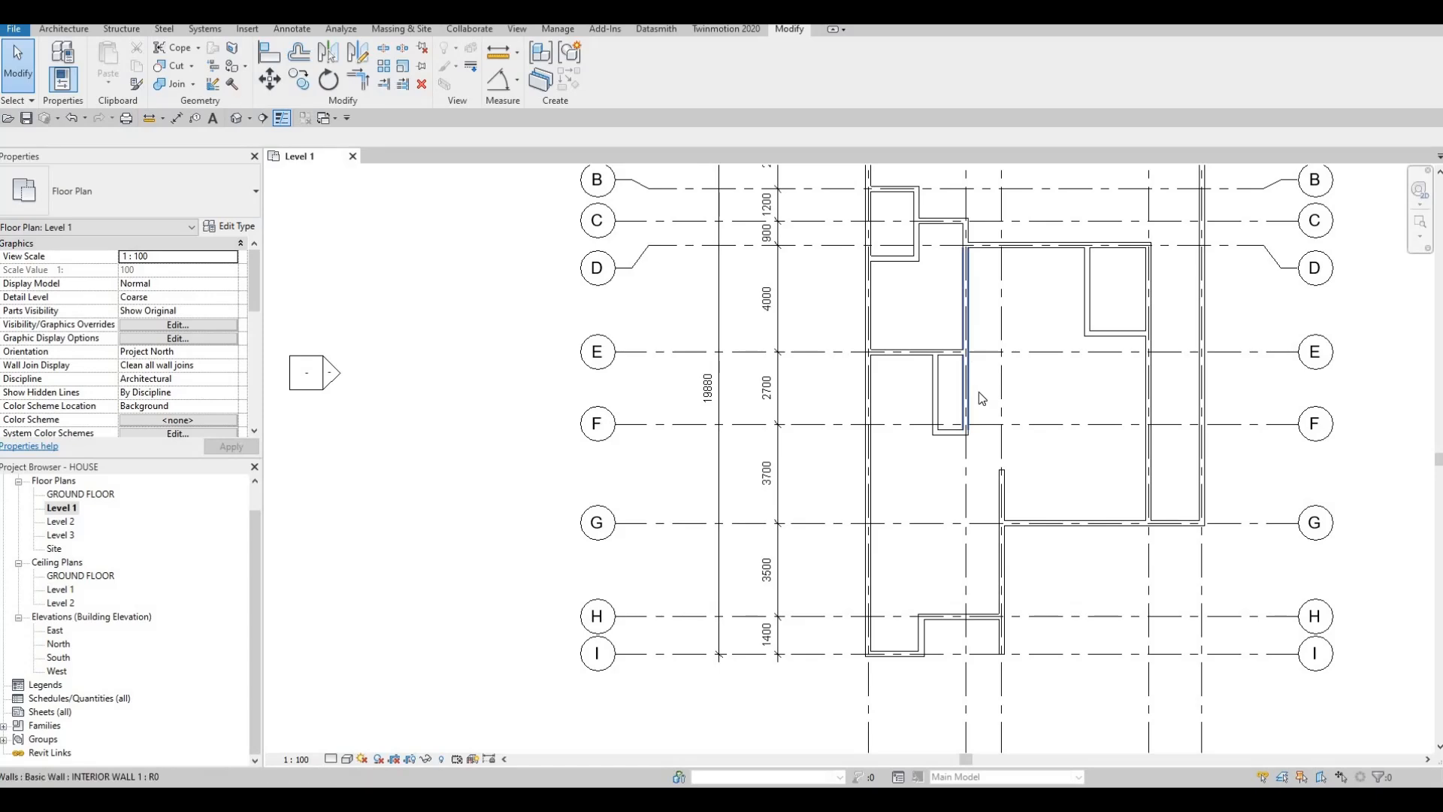
{"action": "mouse_move", "coordinate": [979, 391]}
{"action": "middle_mouse_down"}
{"action": "mouse_move", "coordinate": [985, 411]}
{"action": "mouse_move", "coordinate": [1035, 406]}
{"action": "mouse_move", "coordinate": [1035, 386]}
{"action": "mouse_move", "coordinate": [1030, 460]}
{"action": "mouse_move", "coordinate": [1047, 376]}
{"action": "middle_mouse_up"}
Draw a horizontal INTERIOR WALL 1 about 2500 mm long from the grid 1 wall, 1400 mm above grid H.
{"action": "scroll", "coordinate": [1029, 419], "scroll_direction": "down", "scroll_amount": 1}
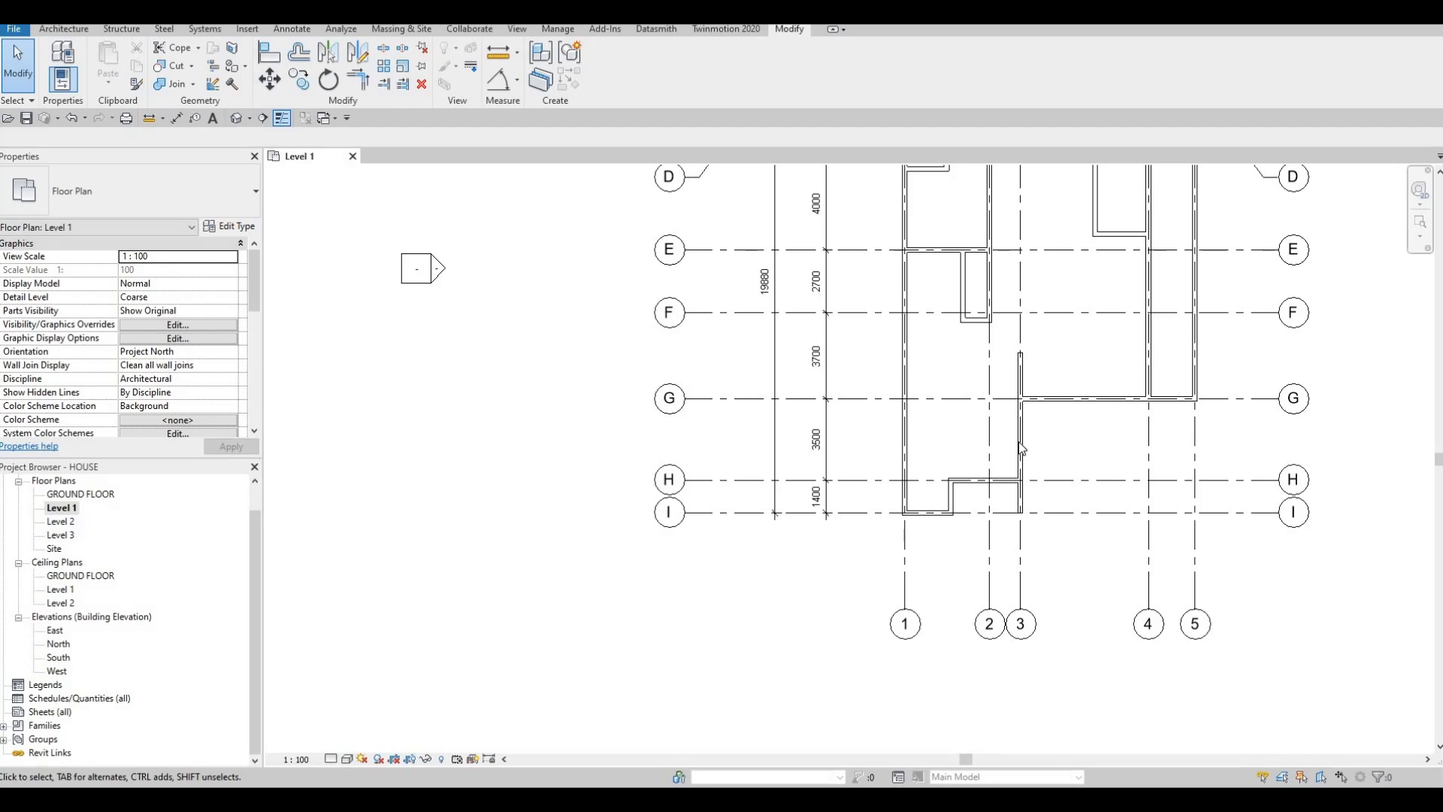
{"action": "middle_click_drag", "start_coordinate": [1020, 370], "coordinate": [1017, 406]}
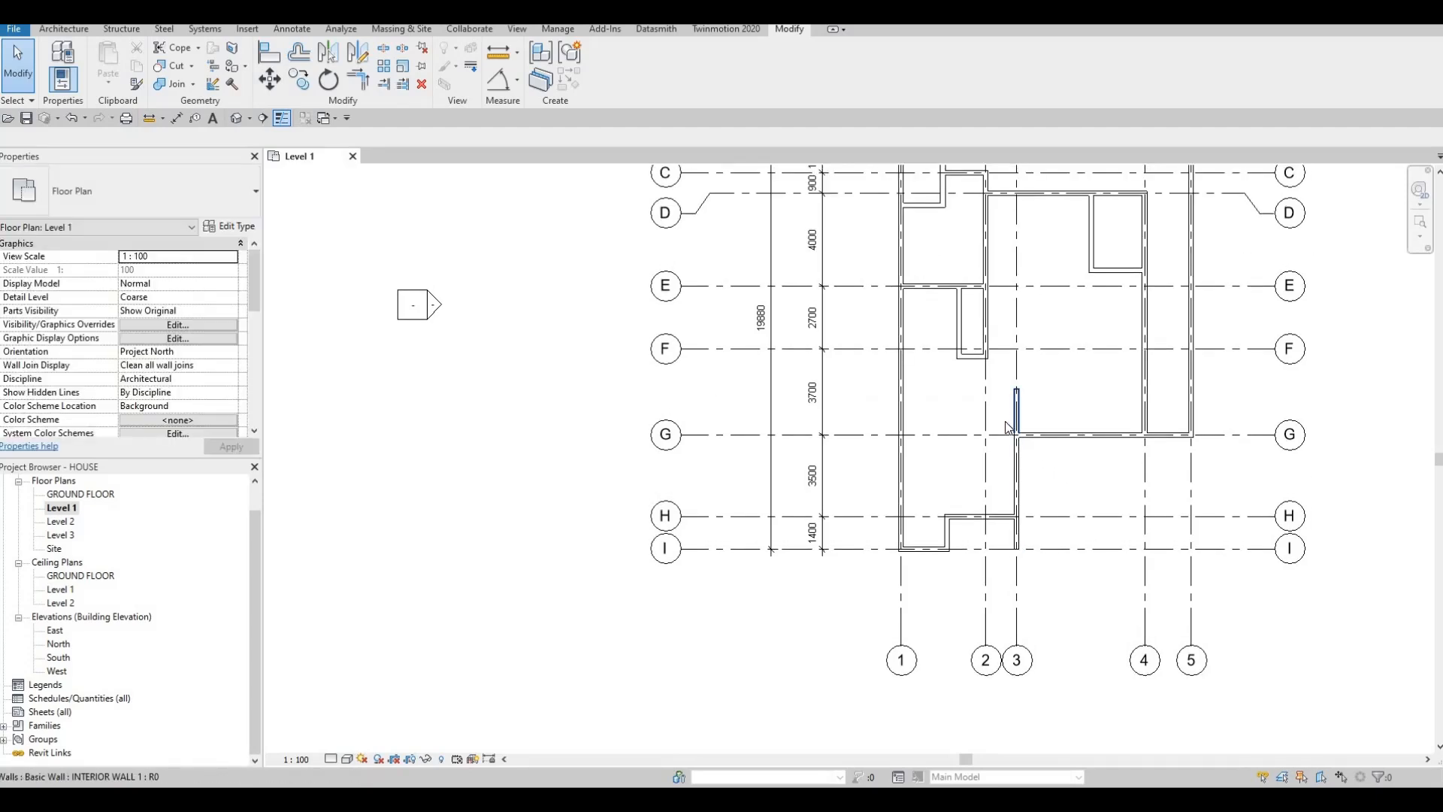
{"action": "left_click", "coordinate": [1009, 427]}
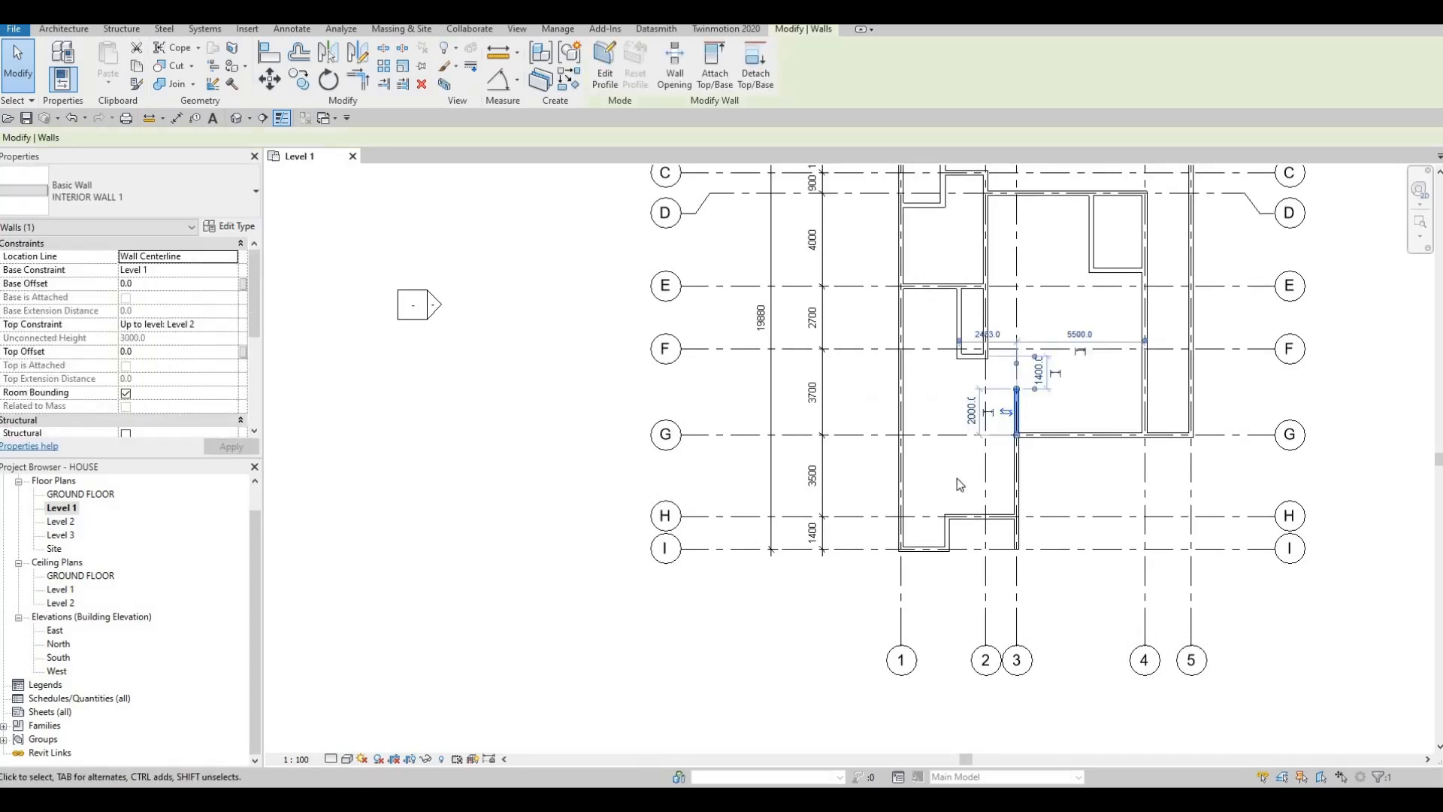
{"action": "key", "text": "c"}
{"action": "key", "text": "s"}
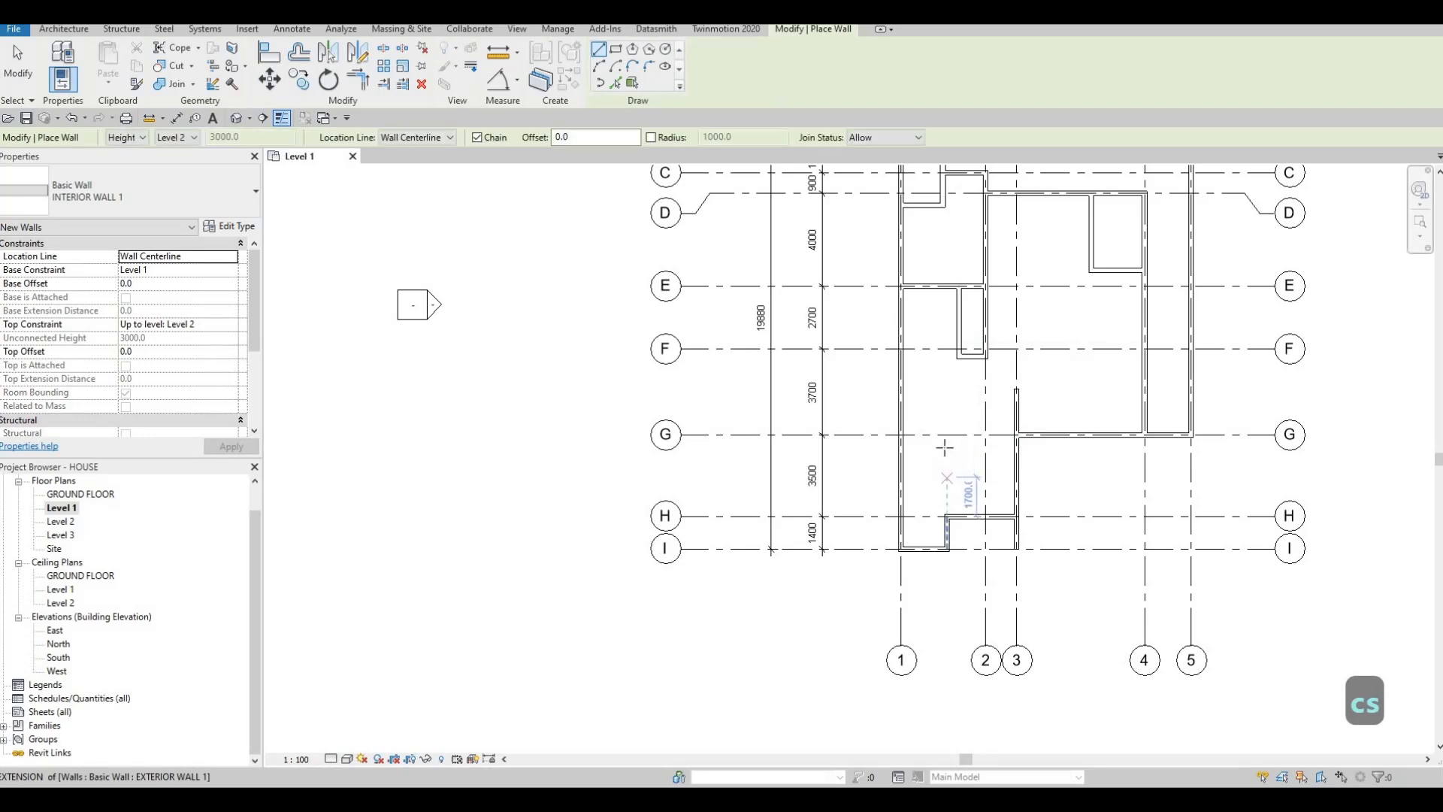
{"action": "middle_click_drag", "start_coordinate": [926, 512], "coordinate": [935, 448]}
{"action": "scroll", "coordinate": [934, 442], "scroll_direction": "up", "scroll_amount": 1}
{"action": "scroll", "coordinate": [924, 440], "scroll_direction": "up", "scroll_amount": 1}
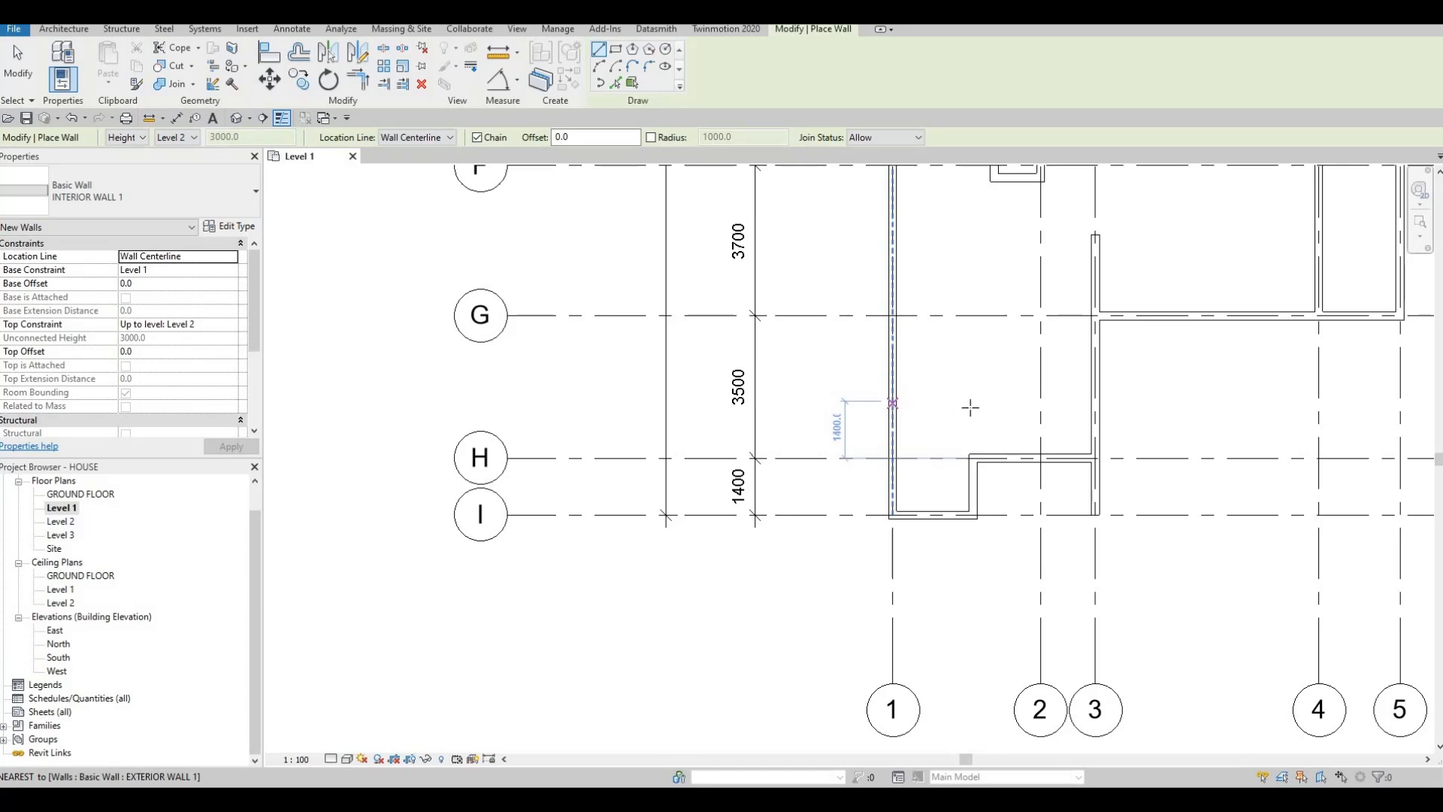
{"action": "left_click", "coordinate": [893, 401]}
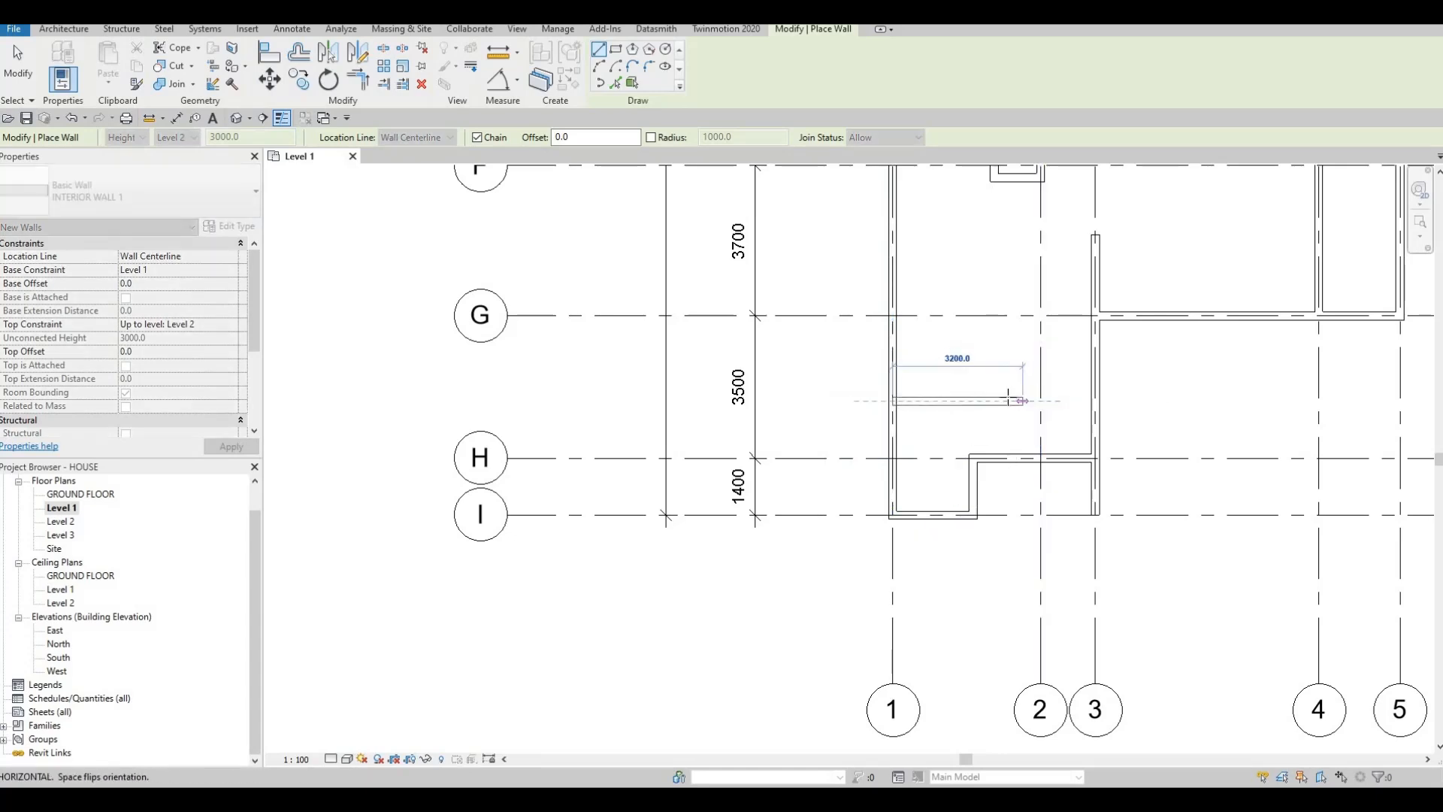
{"action": "left_click", "coordinate": [996, 401]}
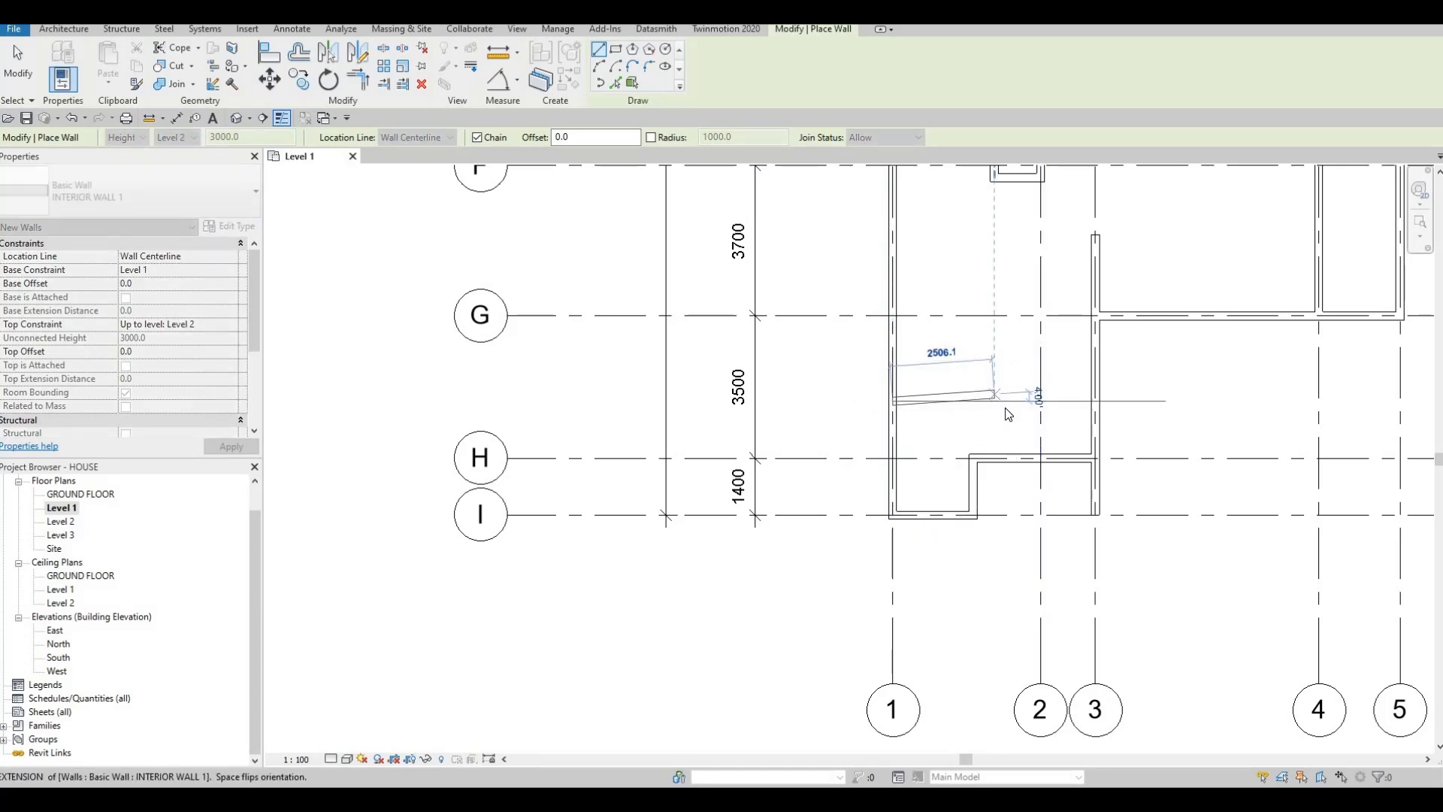
{"action": "key", "text": "Escape"}
{"action": "key", "text": "Escape"}
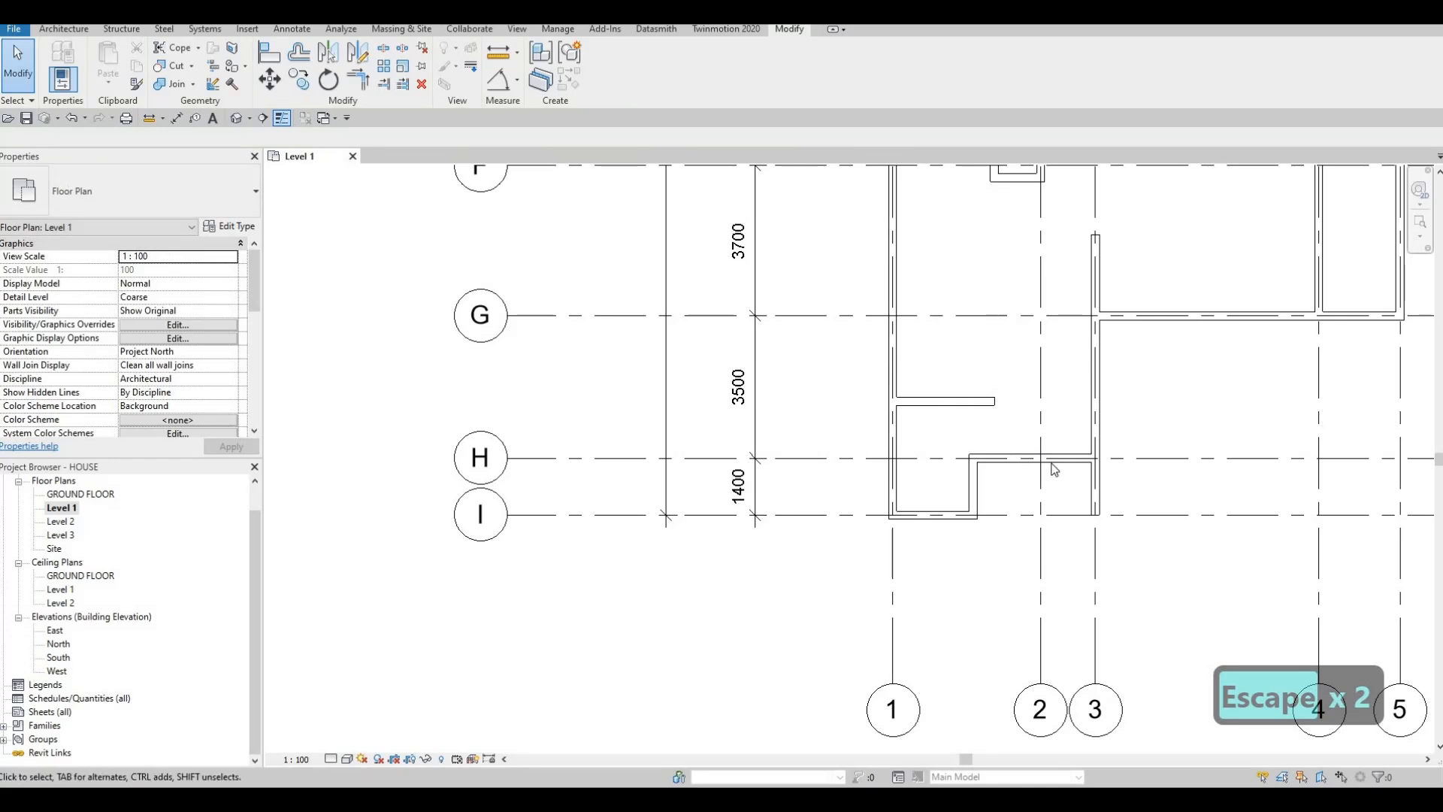
Shorten the new horizontal wall so its free end lines up with the short vertical exterior wall between grids H and I.
{"action": "left_click", "coordinate": [992, 405]}
{"action": "left_click_drag", "start_coordinate": [957, 403], "coordinate": [936, 409]}
{"action": "key", "text": "Escape"}
{"action": "key", "text": "Escape"}
{"action": "mouse_move", "coordinate": [936, 430]}
{"action": "middle_mouse_down"}
{"action": "mouse_move", "coordinate": [952, 409]}
{"action": "mouse_move", "coordinate": [938, 431]}
{"action": "middle_mouse_up"}
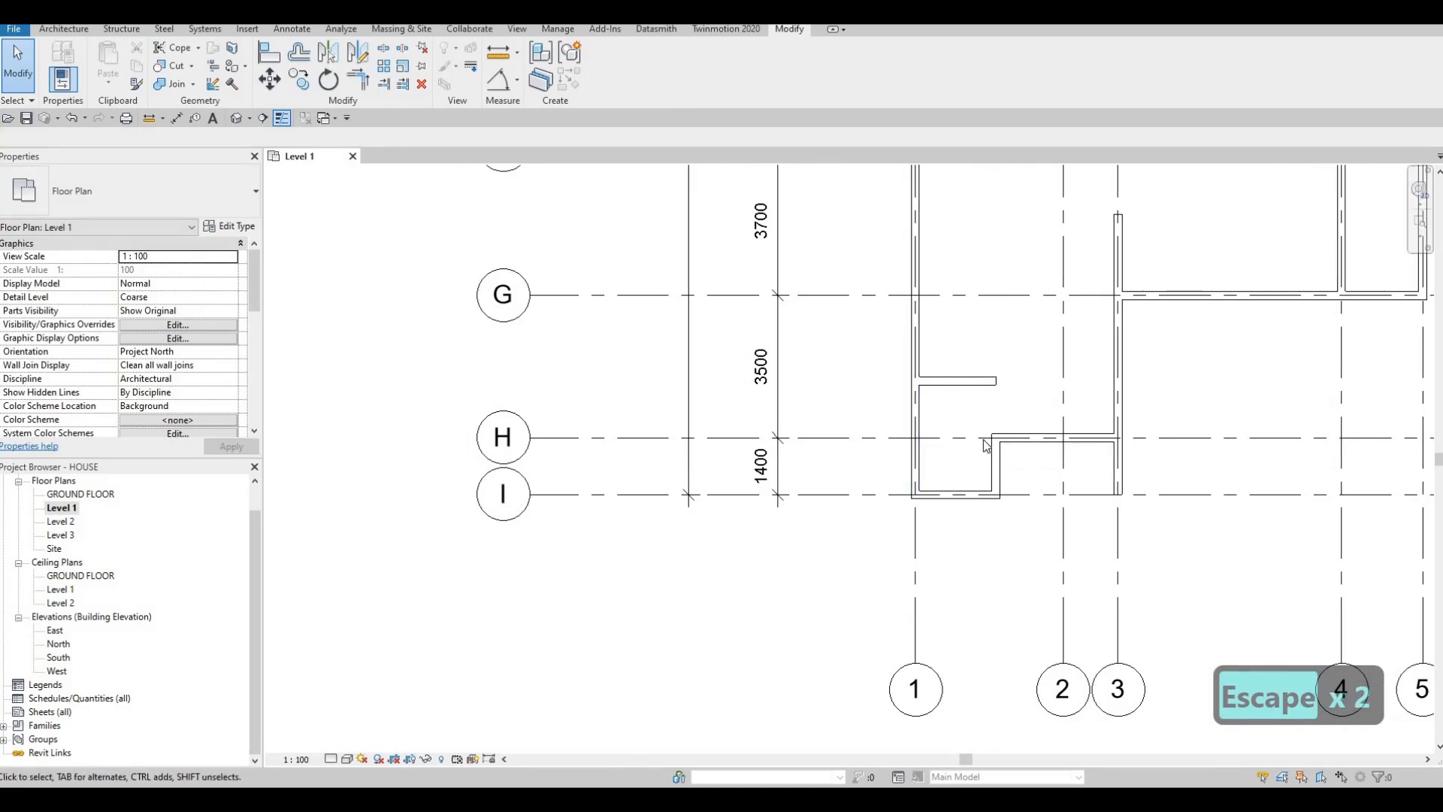
Draw a vertical INTERIOR WALL 1 about 700 mm long upward from the exterior wall corner on grid H.
{"action": "left_click", "coordinate": [967, 386]}
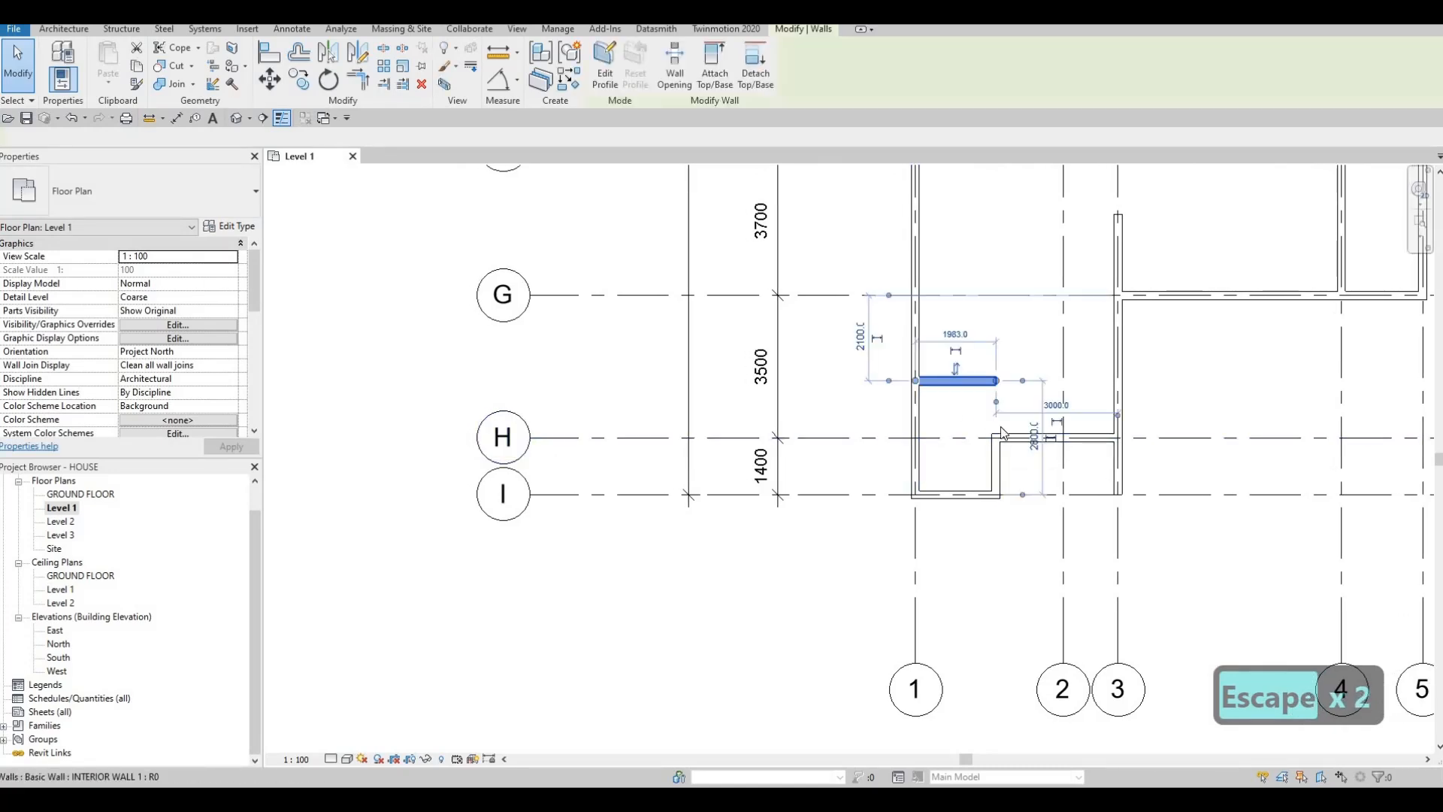
{"action": "key", "text": "c"}
{"action": "key", "text": "s"}
{"action": "scroll", "coordinate": [998, 424], "scroll_direction": "up", "scroll_amount": 2}
{"action": "left_click", "coordinate": [994, 400]}
{"action": "left_click", "coordinate": [994, 443]}
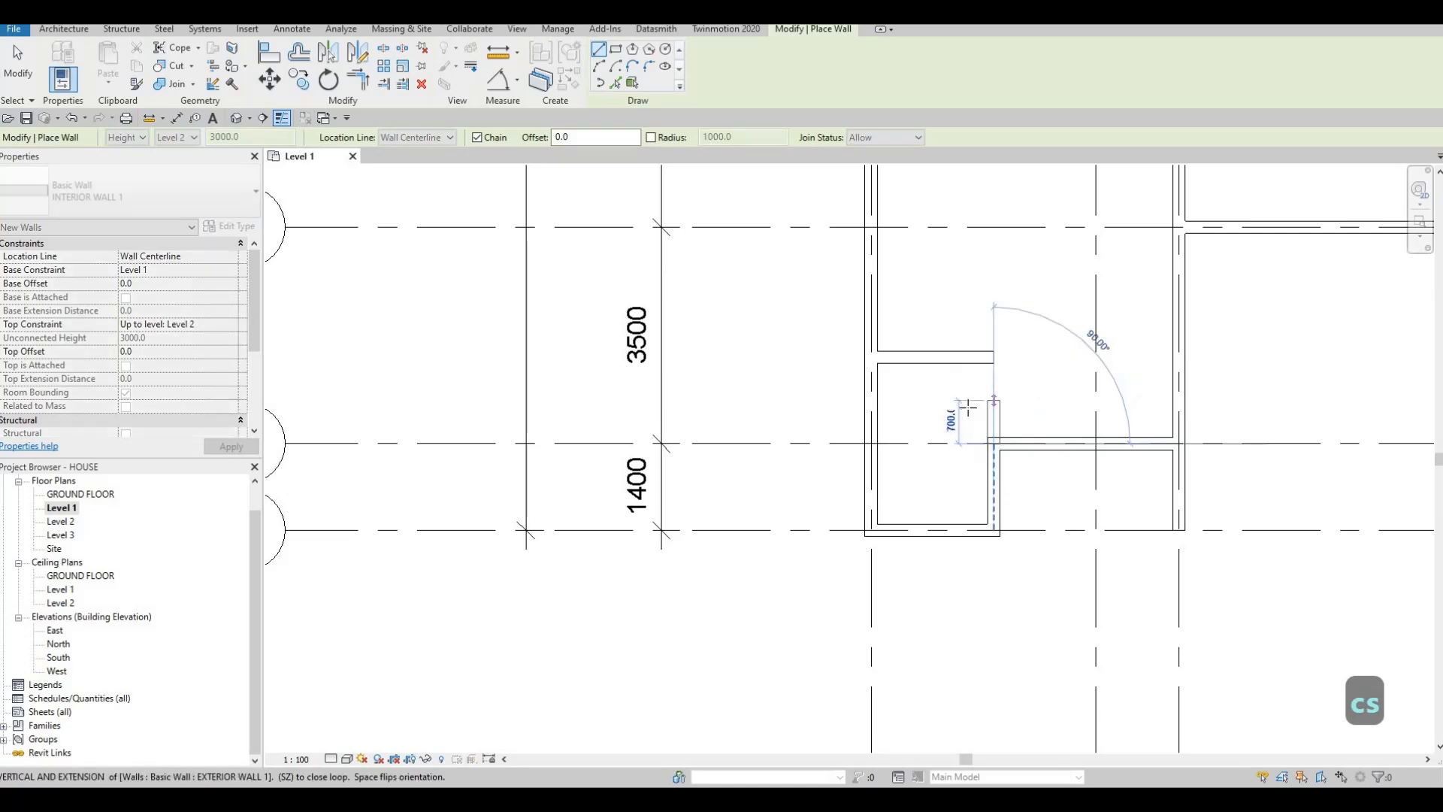
{"action": "key", "text": "Escape"}
{"action": "key", "text": "Escape"}
{"action": "key", "text": "Escape"}
Trim/extend the horizontal and vertical interior walls above grid H to meet in a corner, closing the small room.
{"action": "key", "text": "t"}
{"action": "key", "text": "r"}
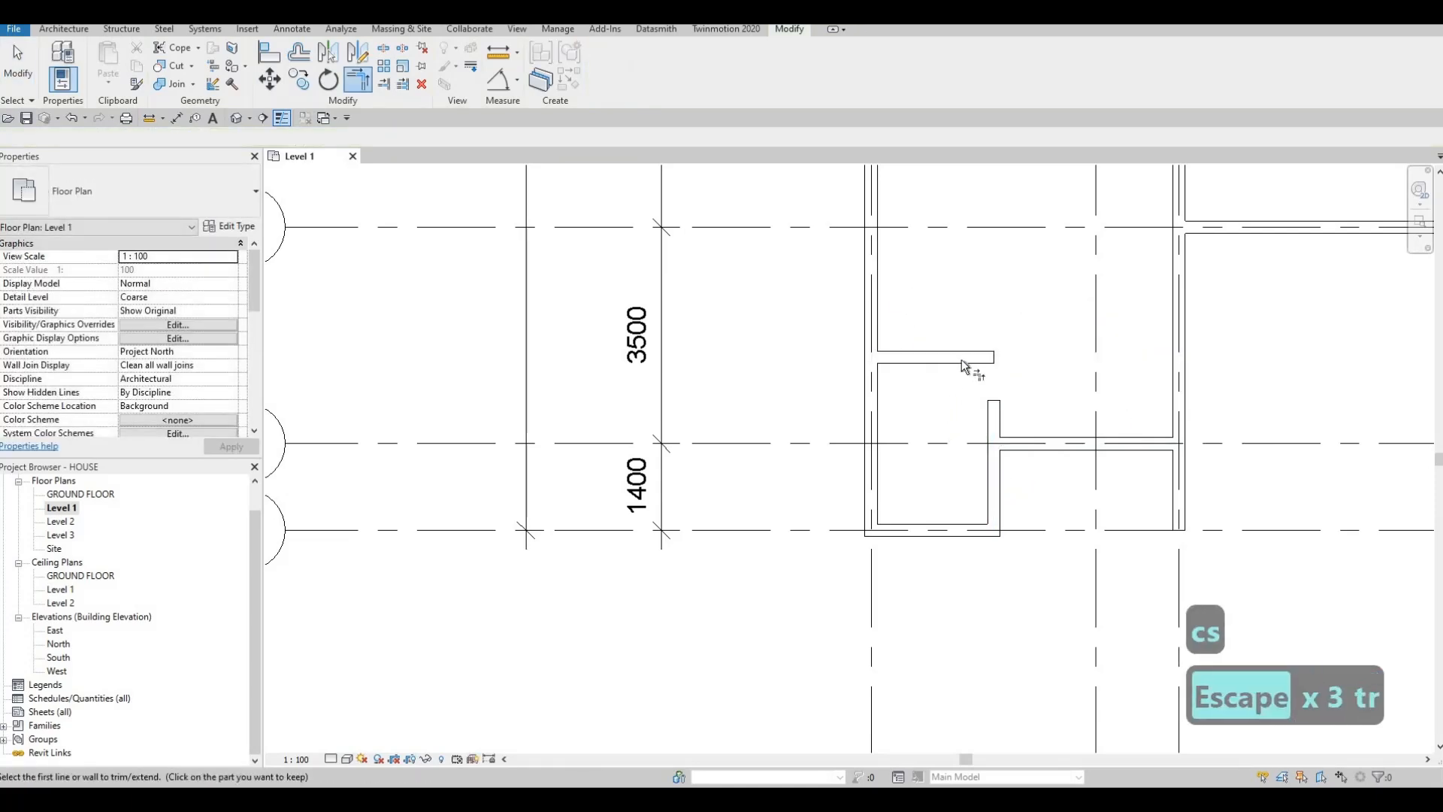
{"action": "left_click", "coordinate": [969, 358]}
{"action": "key", "text": "Escape"}
{"action": "key", "text": "Escape"}
{"action": "middle_click_drag", "start_coordinate": [962, 345], "coordinate": [990, 329]}
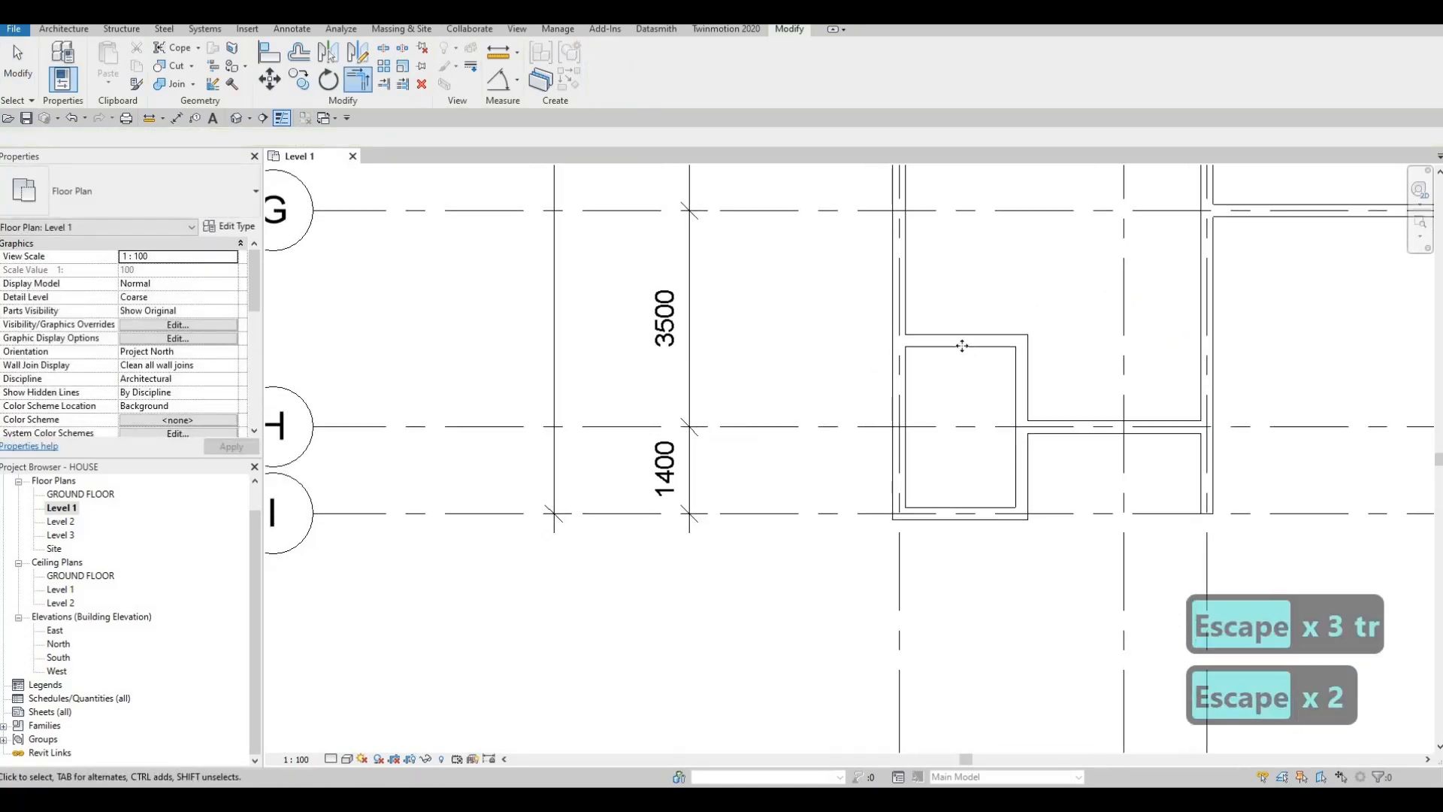
Check the positions of the interior and exterior walls enclosing the small room beside grid 1 around grid H.
{"action": "left_click", "coordinate": [970, 342]}
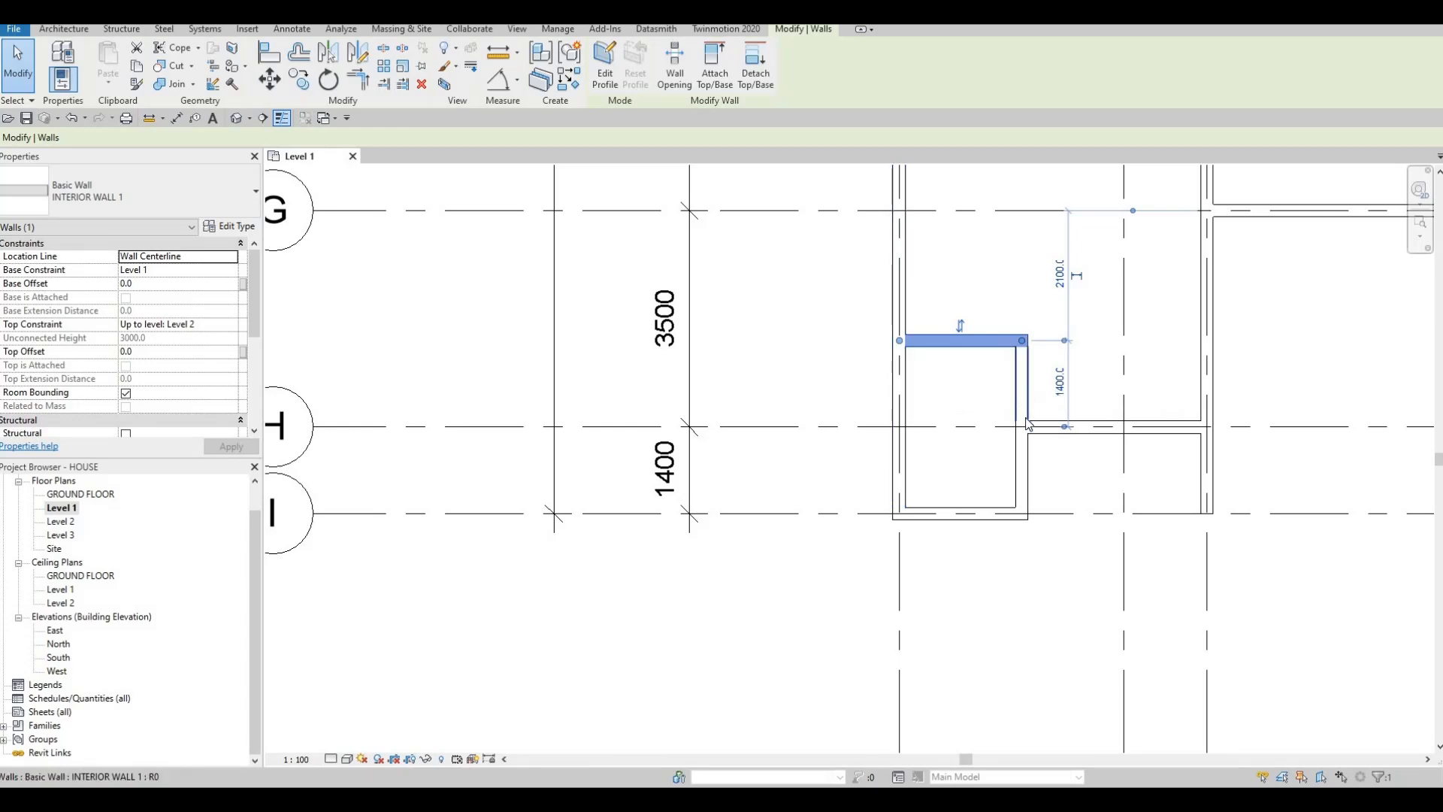
{"action": "key", "text": "Escape"}
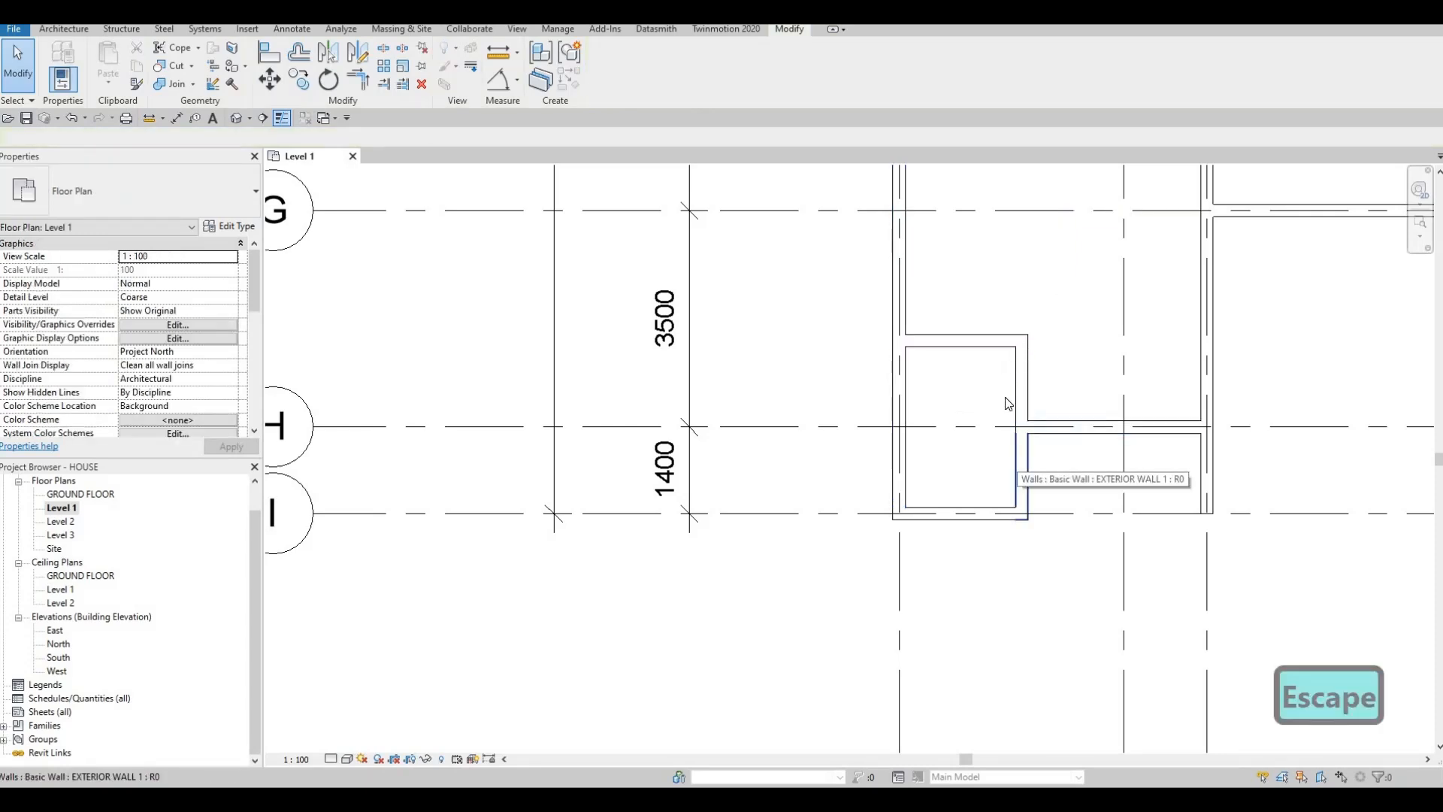
{"action": "left_click", "coordinate": [976, 340]}
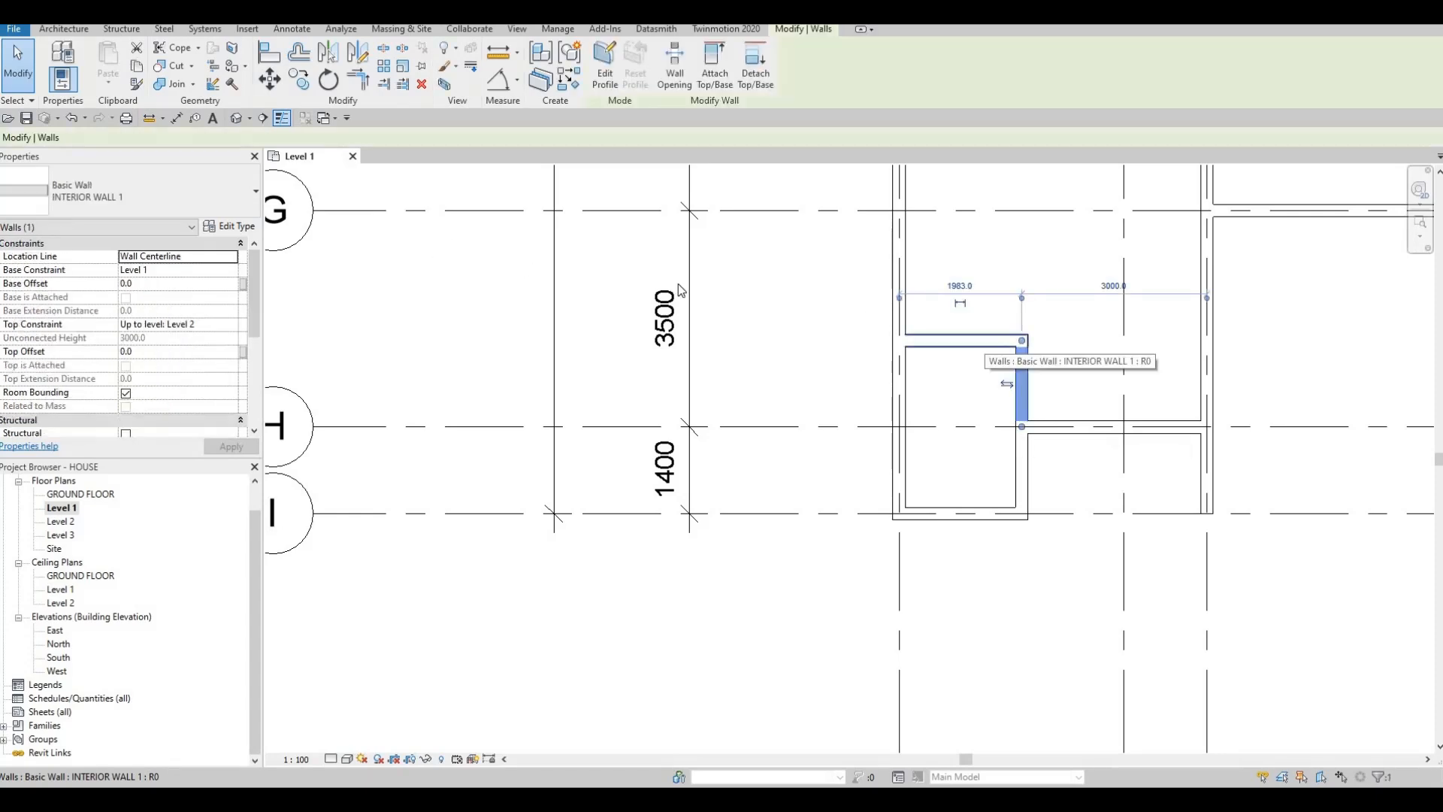
{"action": "key", "text": "Escape"}
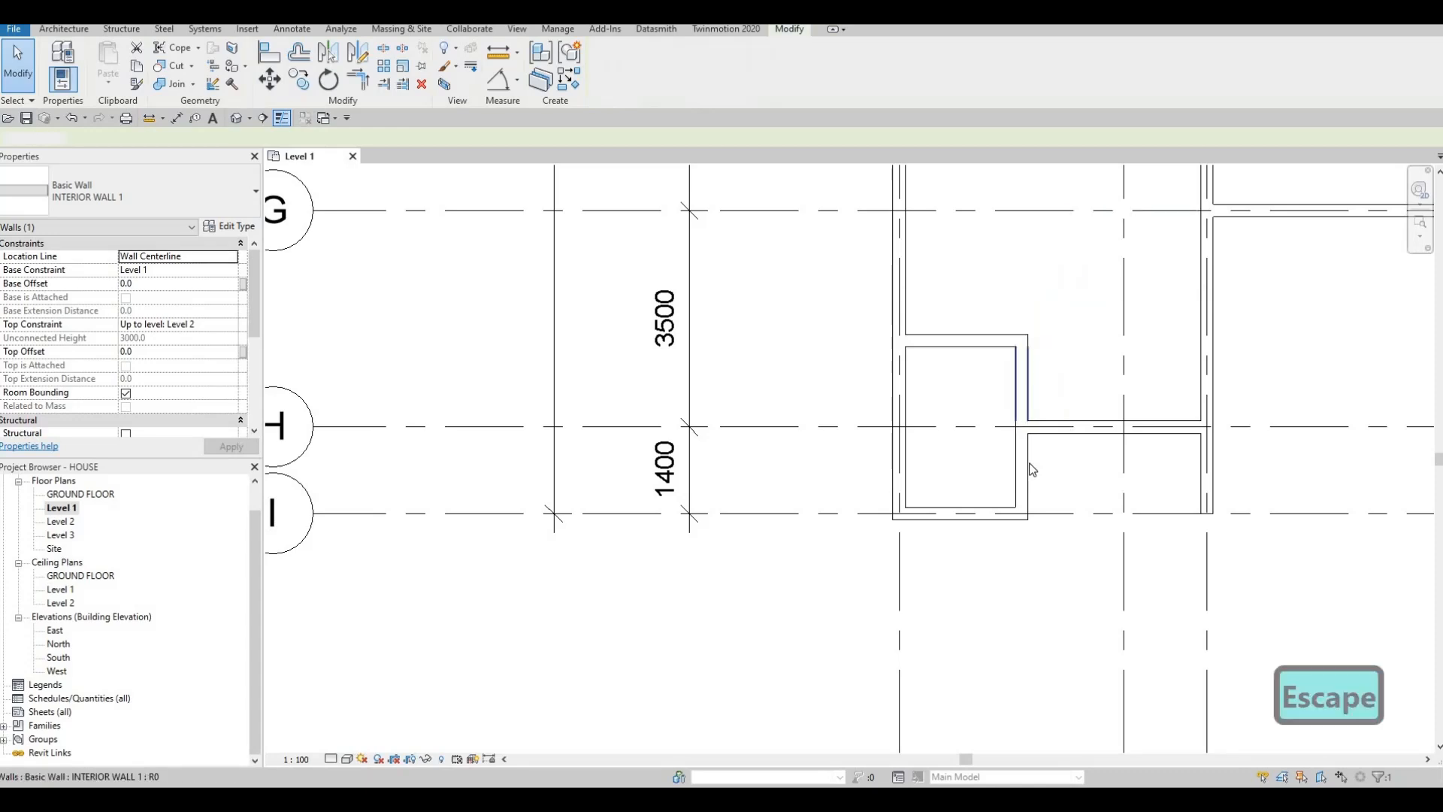
{"action": "key", "text": "Escape"}
{"action": "left_click", "coordinate": [1015, 461]}
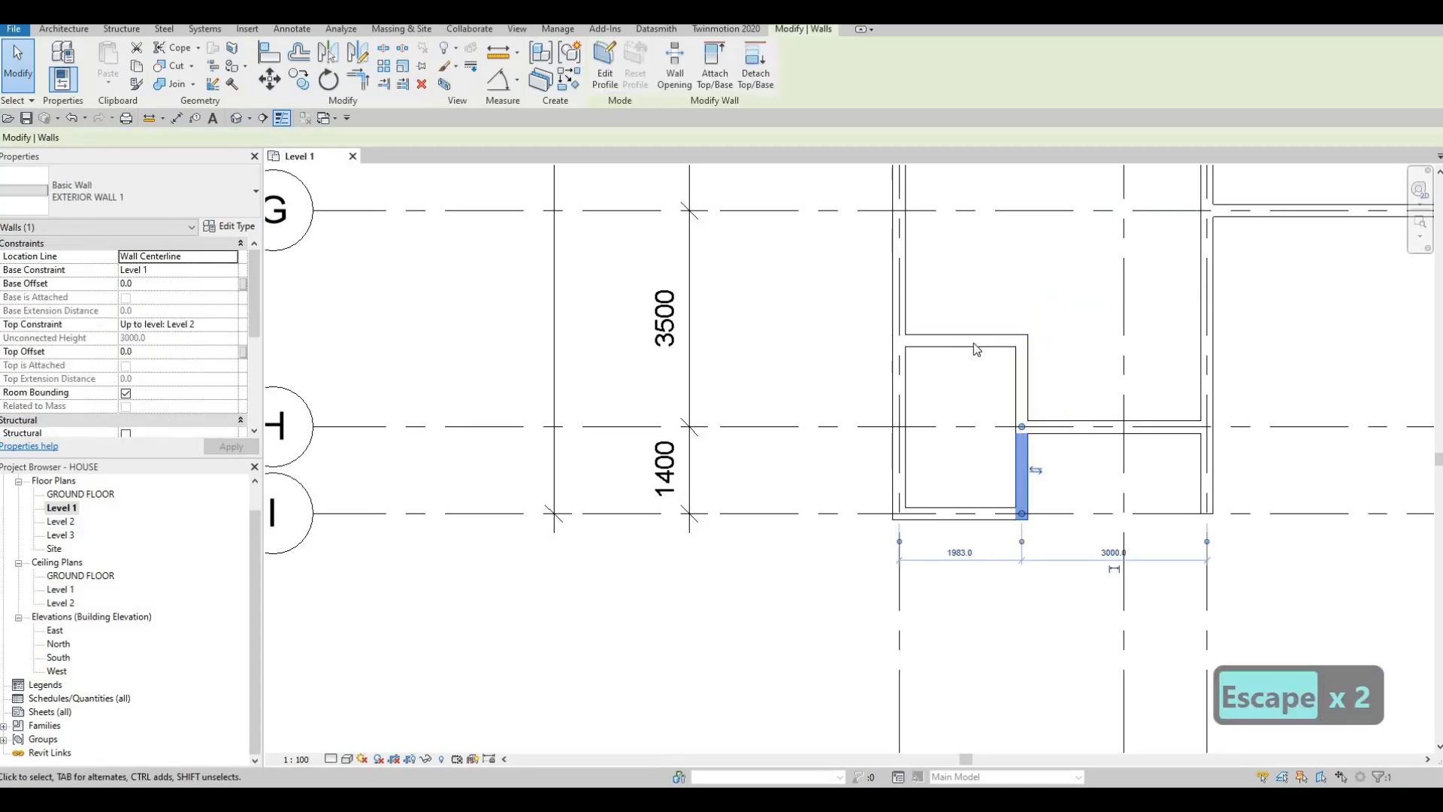
{"action": "key", "text": "Escape"}
{"action": "scroll", "coordinate": [924, 361], "scroll_direction": "down", "scroll_amount": 2}
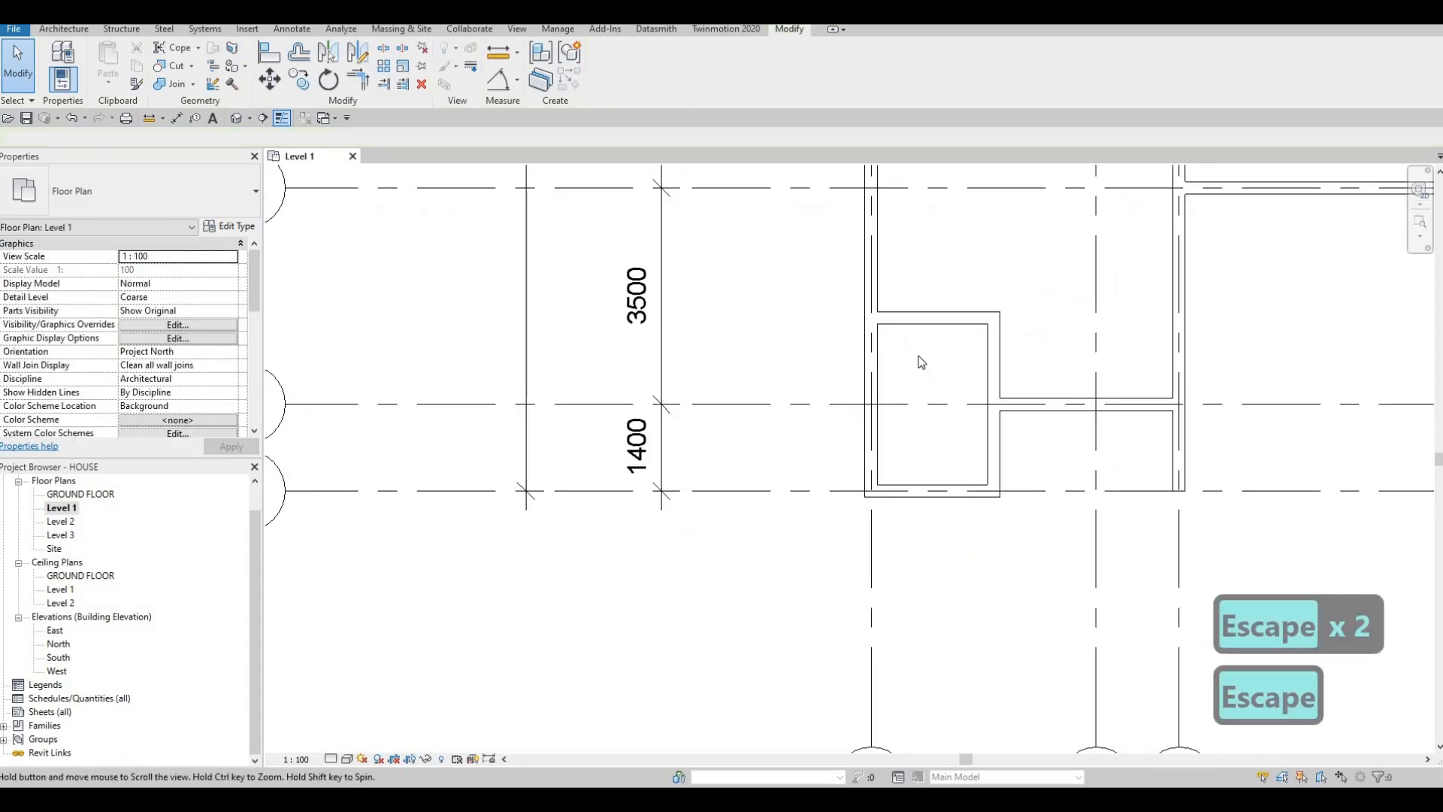
{"action": "mouse_move", "coordinate": [900, 348]}
{"action": "middle_mouse_down"}
{"action": "mouse_move", "coordinate": [892, 364]}
{"action": "mouse_move", "coordinate": [905, 344]}
{"action": "middle_mouse_up"}
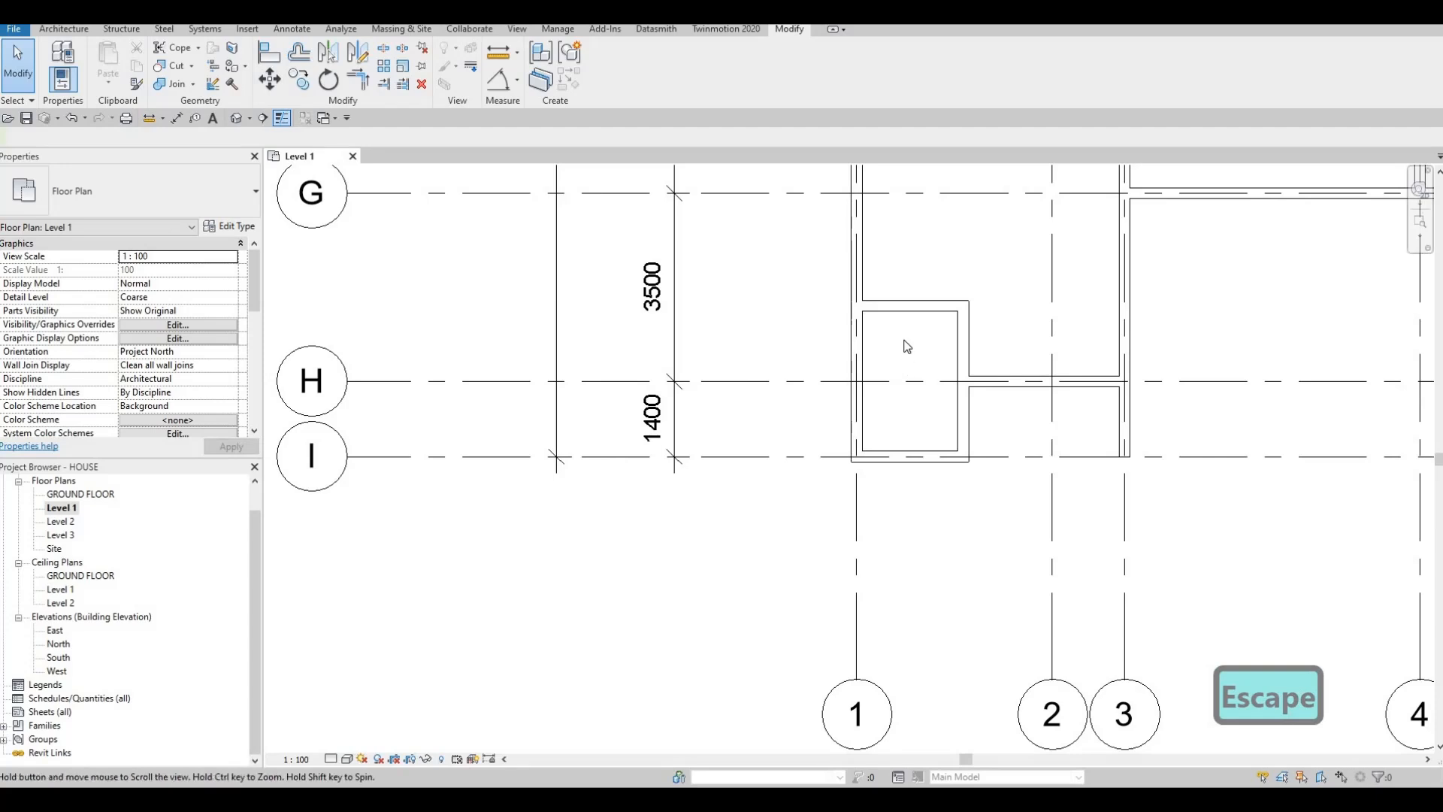
Move the small room's upper horizontal wall down to 2400 mm below grid G and 2500 mm above grid I.
{"action": "left_click", "coordinate": [910, 325]}
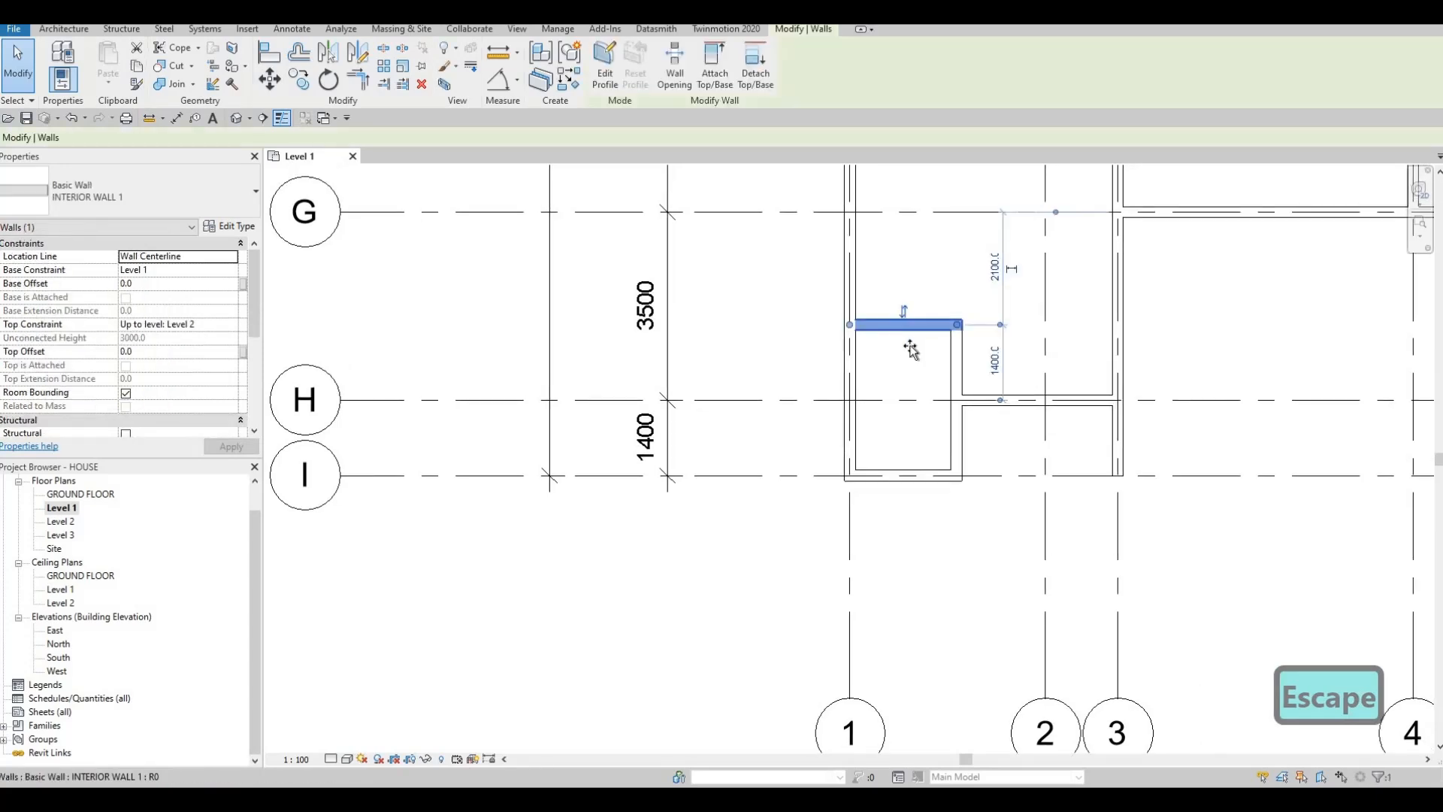
{"action": "left_click_drag", "start_coordinate": [910, 326], "coordinate": [910, 339]}
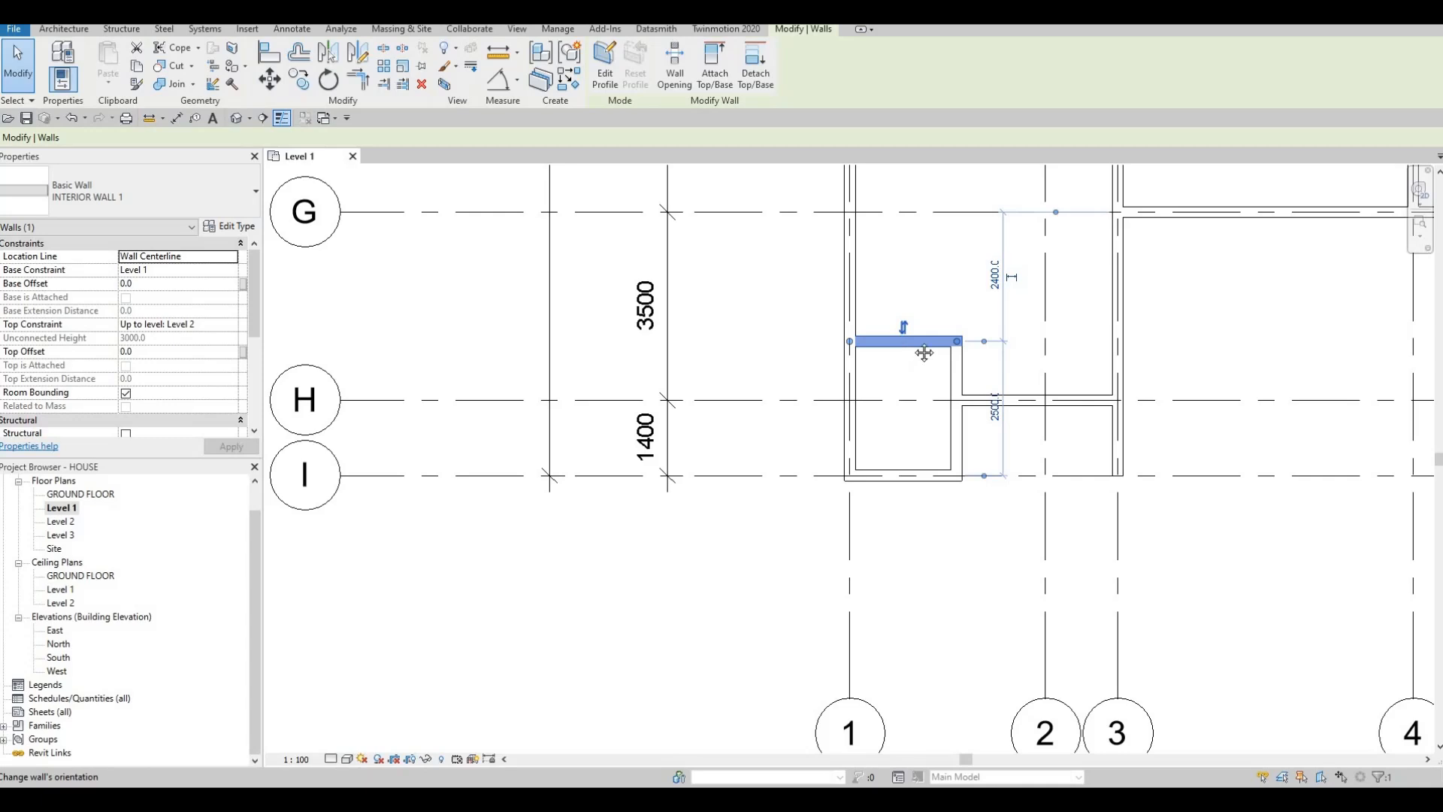
{"action": "middle_click_drag", "start_coordinate": [894, 370], "coordinate": [910, 352]}
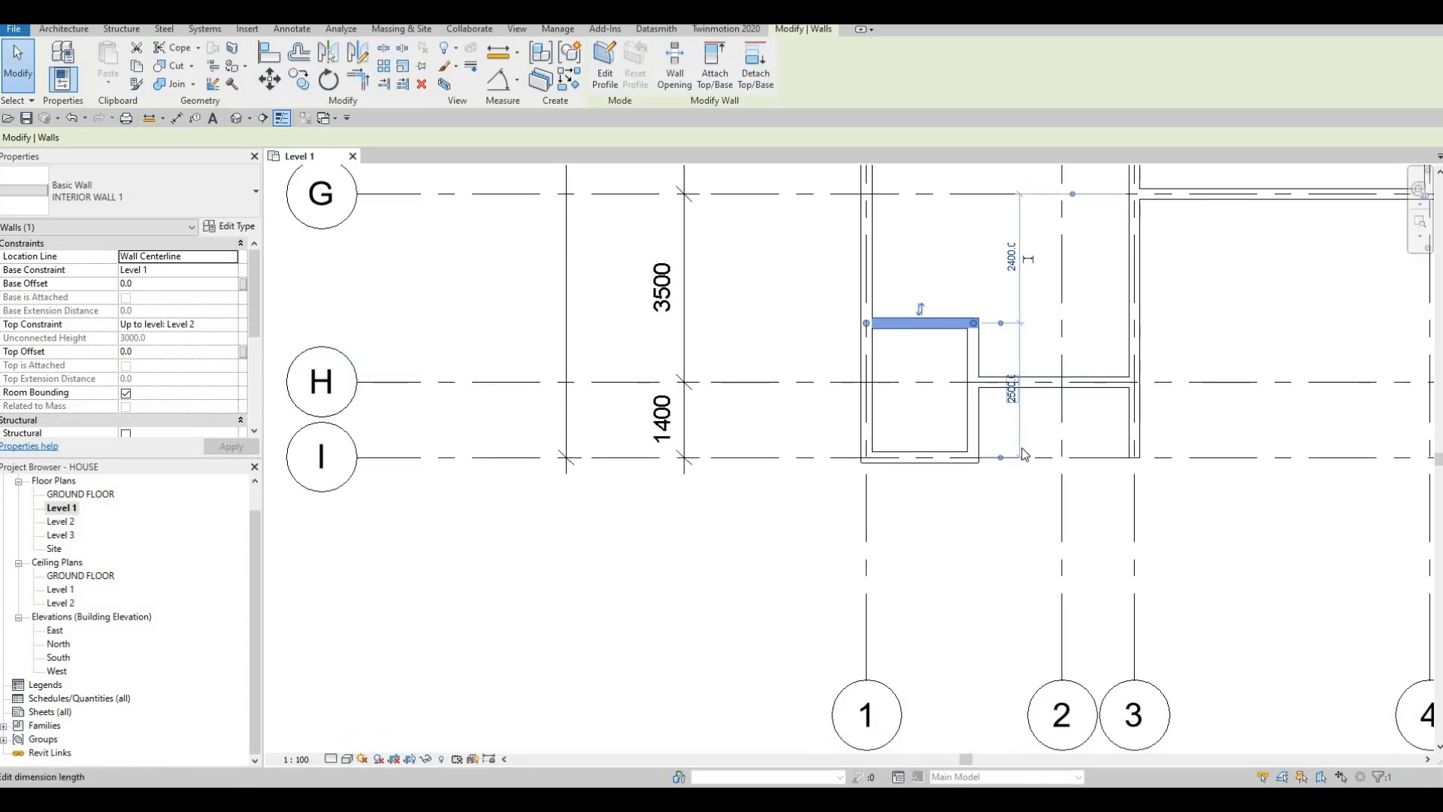
{"action": "left_click", "coordinate": [1011, 390]}
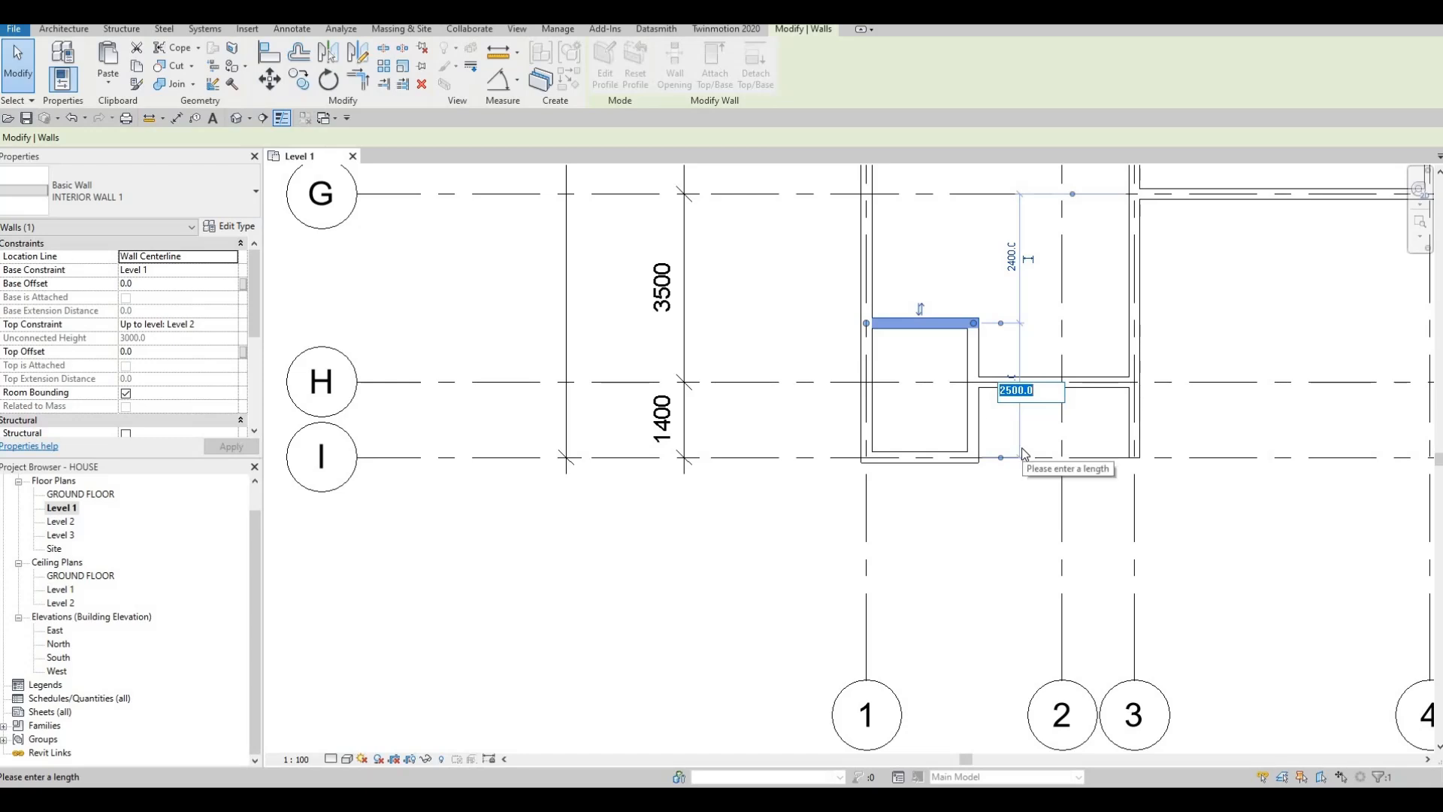
{"action": "key", "text": "Escape"}
{"action": "key", "text": "Escape"}
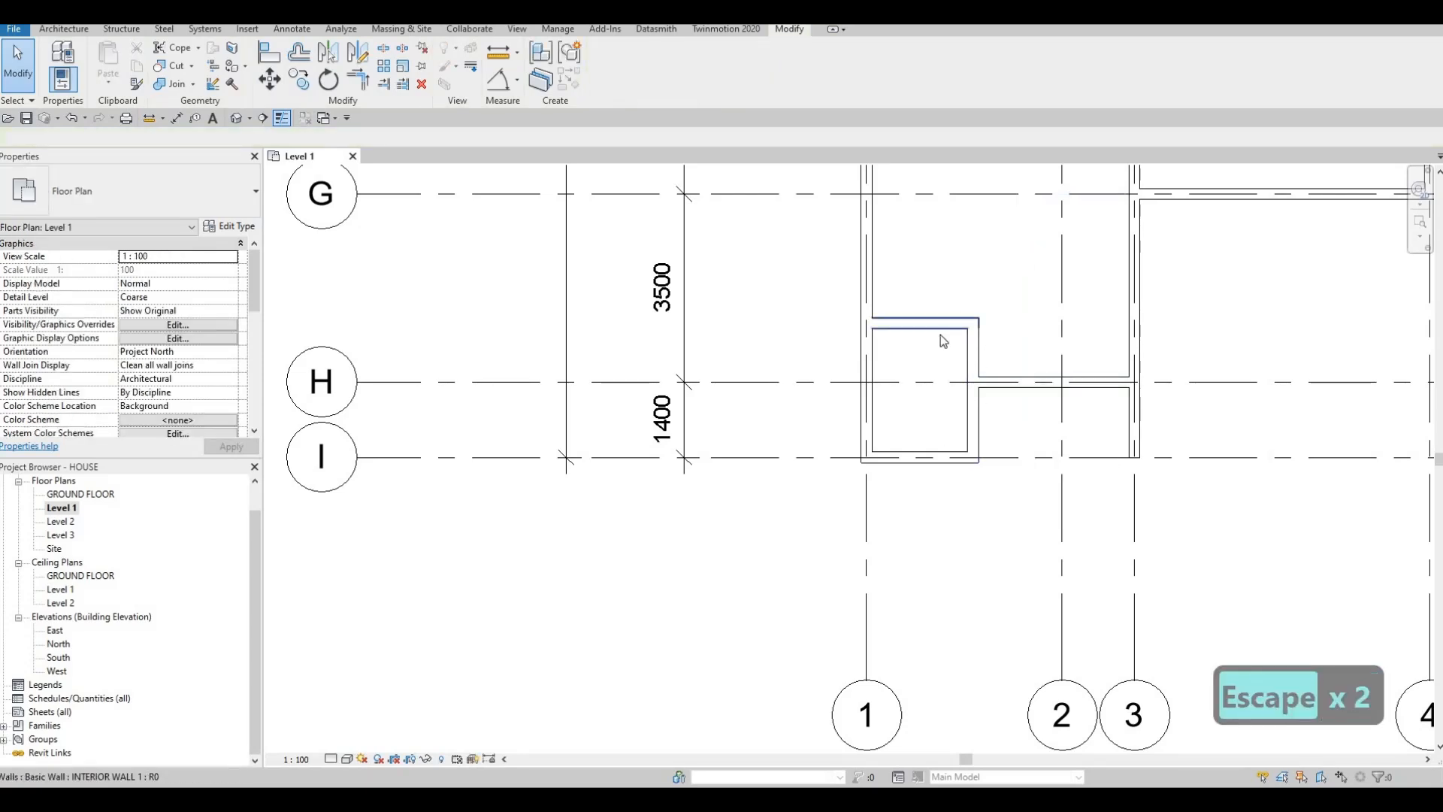
{"action": "key", "text": "Escape"}
Stretch the free end of the small room's upper wall past the vertical wall to a length of 2900 mm.
{"action": "left_click", "coordinate": [970, 323]}
{"action": "left_click_drag", "start_coordinate": [970, 323], "coordinate": [1023, 333]}
{"action": "middle_click_drag", "start_coordinate": [1052, 338], "coordinate": [1063, 421]}
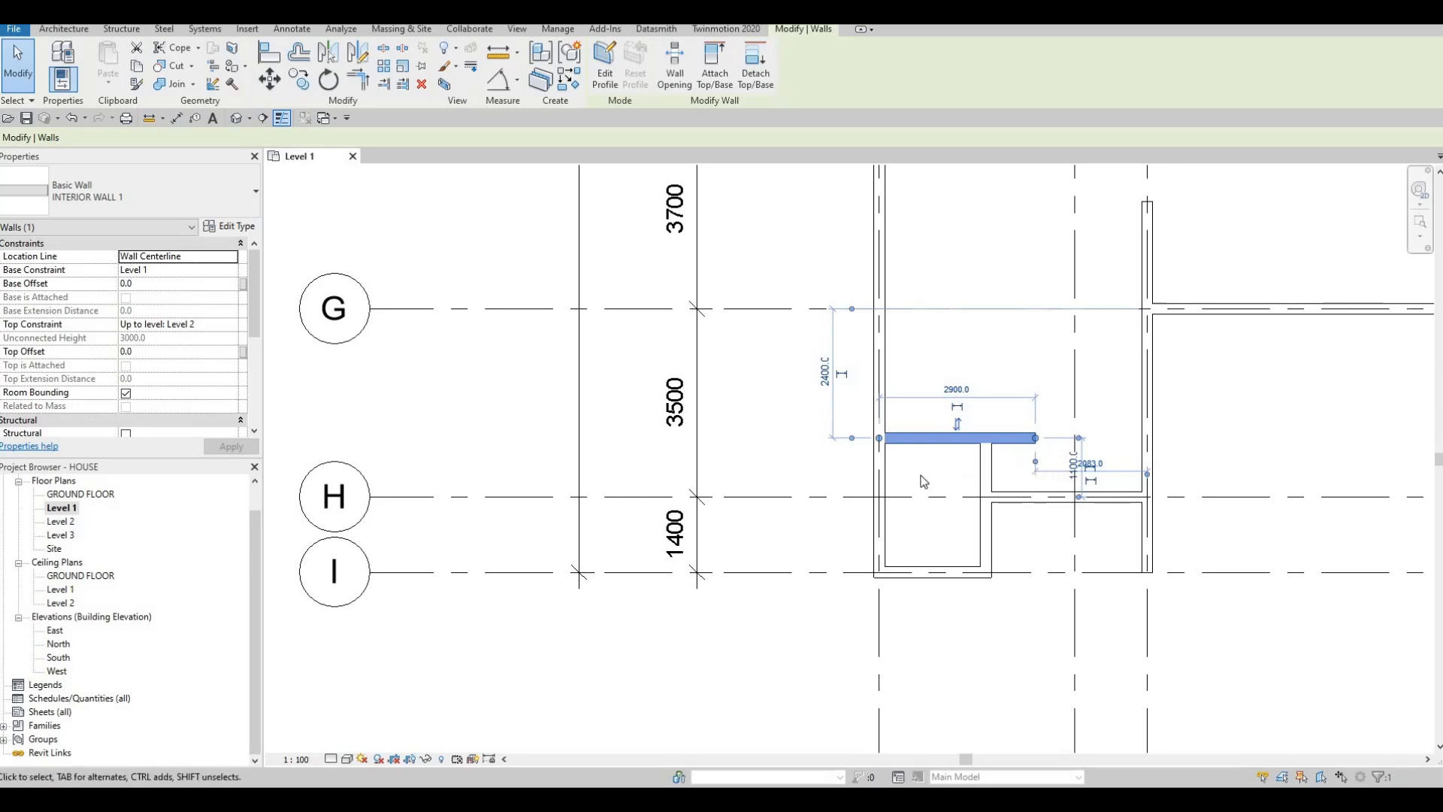
{"action": "key", "text": "Escape"}
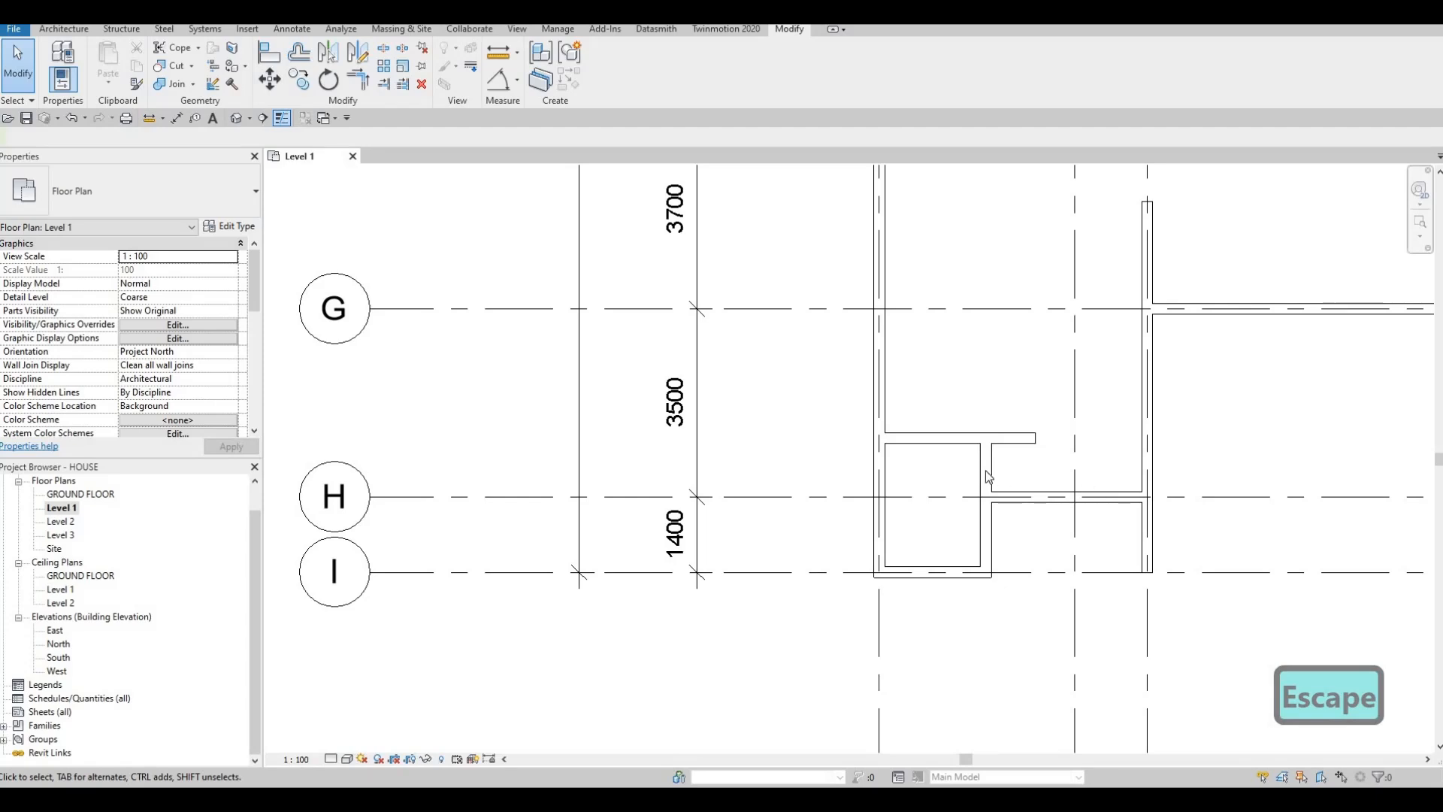
{"action": "middle_click_drag", "start_coordinate": [898, 502], "coordinate": [837, 451]}
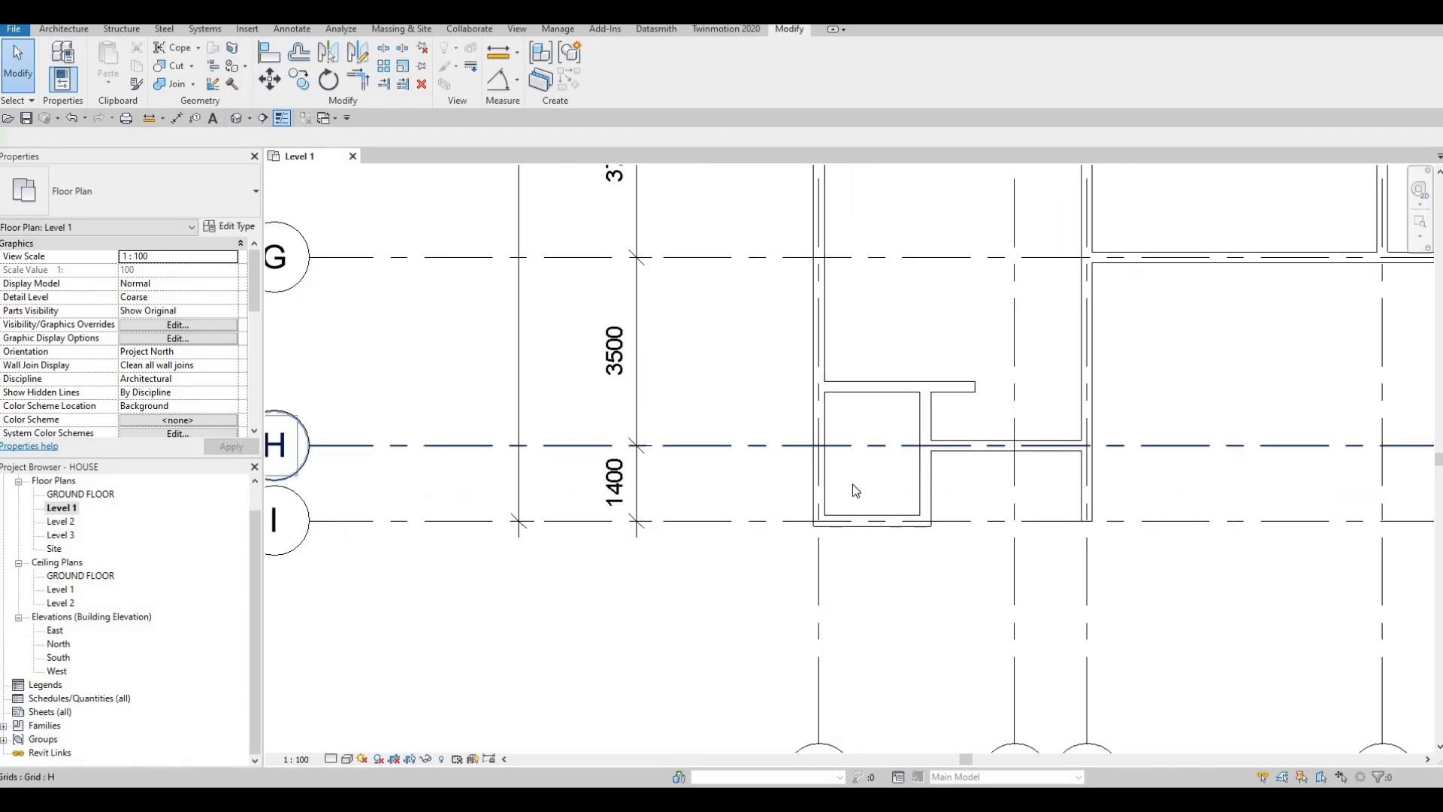
{"action": "middle_click_drag", "start_coordinate": [941, 458], "coordinate": [979, 420]}
{"action": "key", "text": "Escape"}
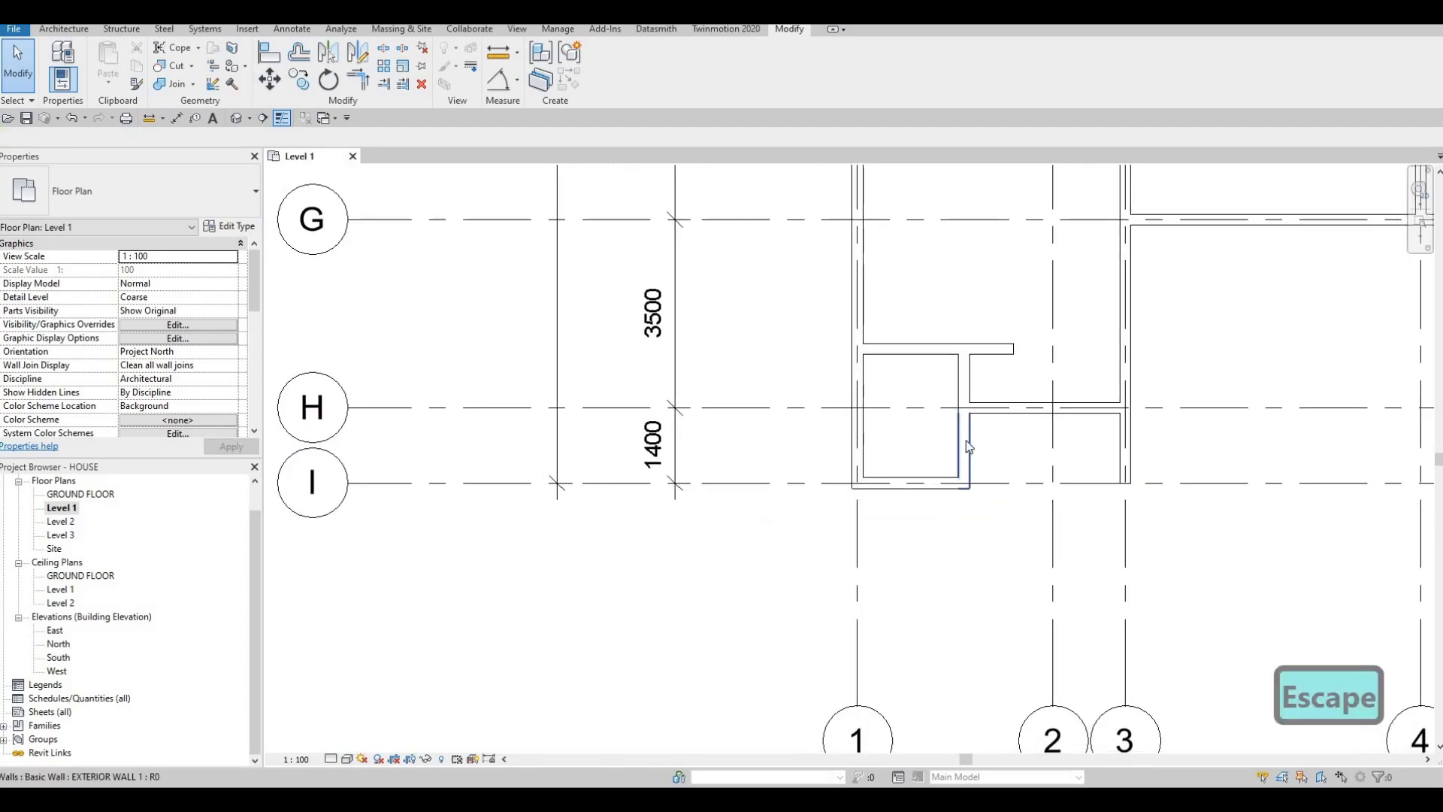
Set the distance from the grid 1 wall to the small room's vertical interior wall above grid H to 1800 mm.
{"action": "left_click", "coordinate": [967, 440]}
{"action": "left_click", "coordinate": [963, 383]}
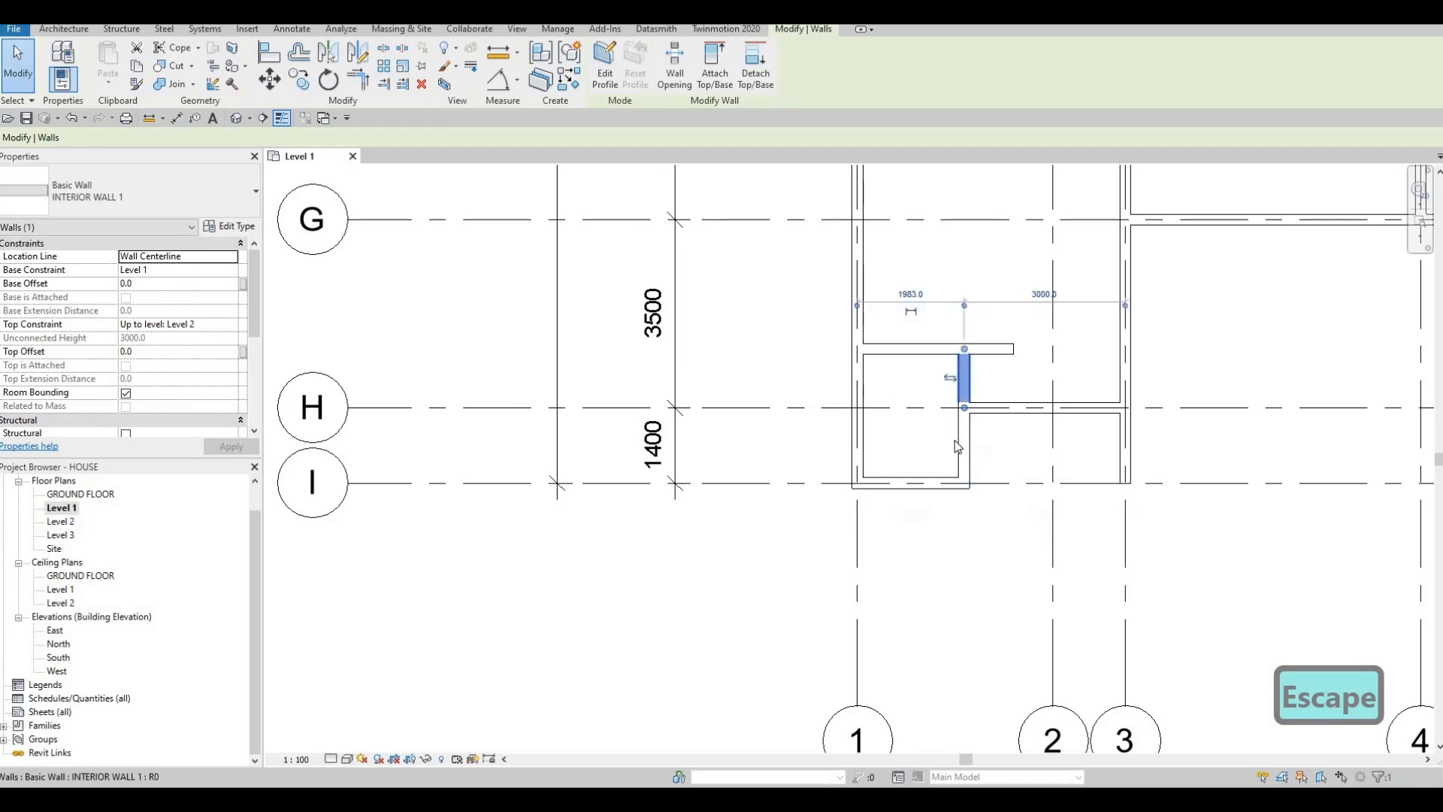
{"action": "left_click", "coordinate": [910, 294]}
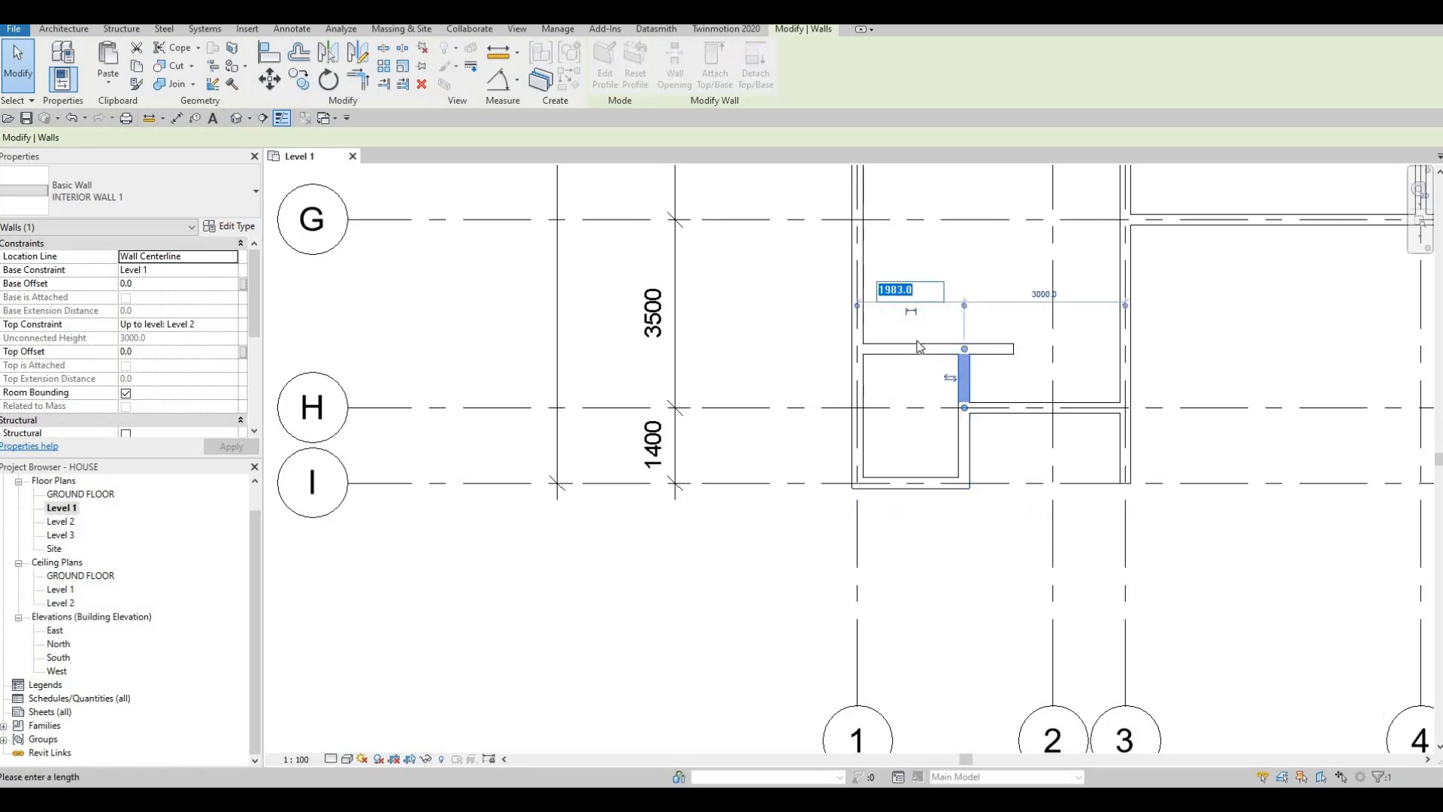
{"action": "type", "text": "1800"}
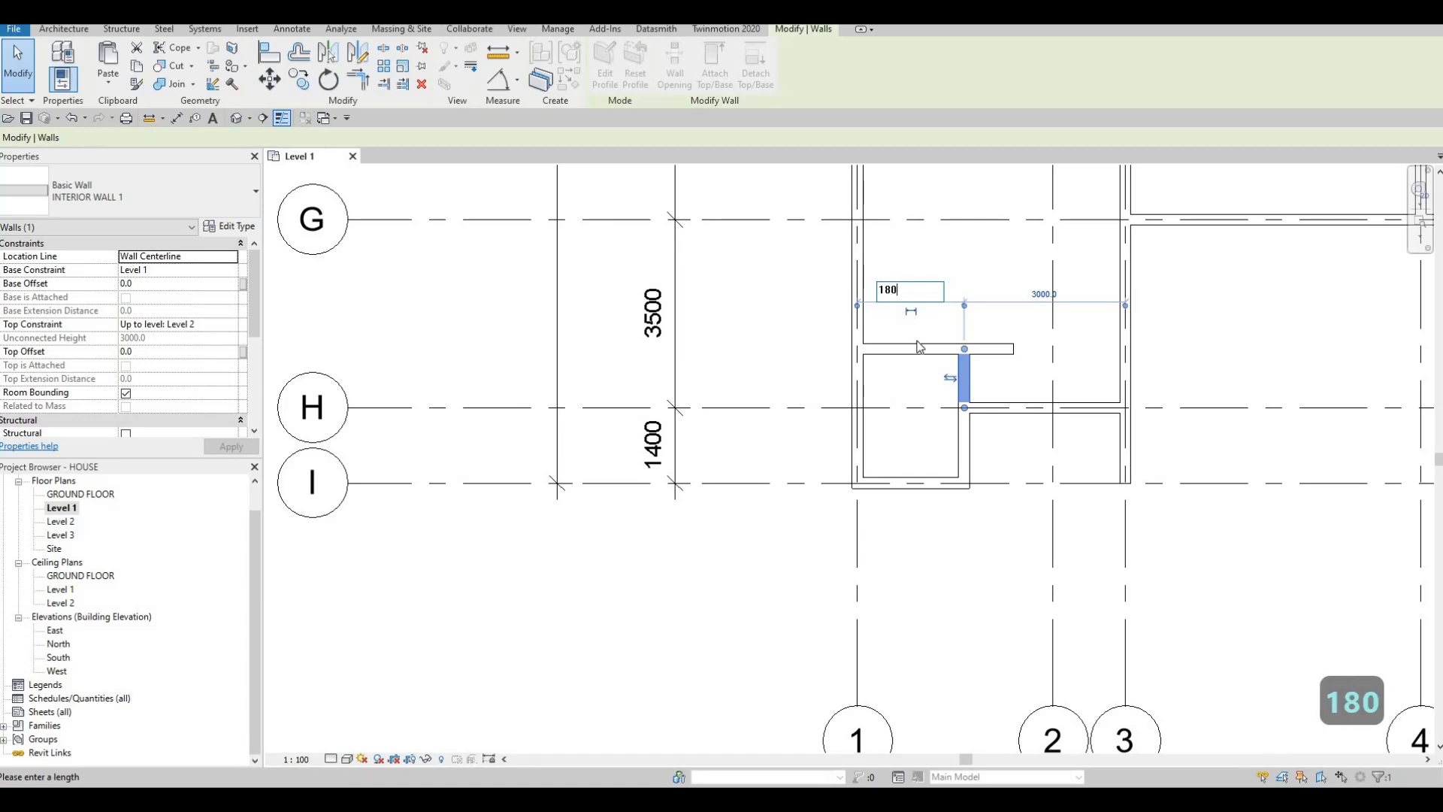
{"action": "key", "text": "Return"}
{"action": "key", "text": "Escape"}
{"action": "key", "text": "Escape"}
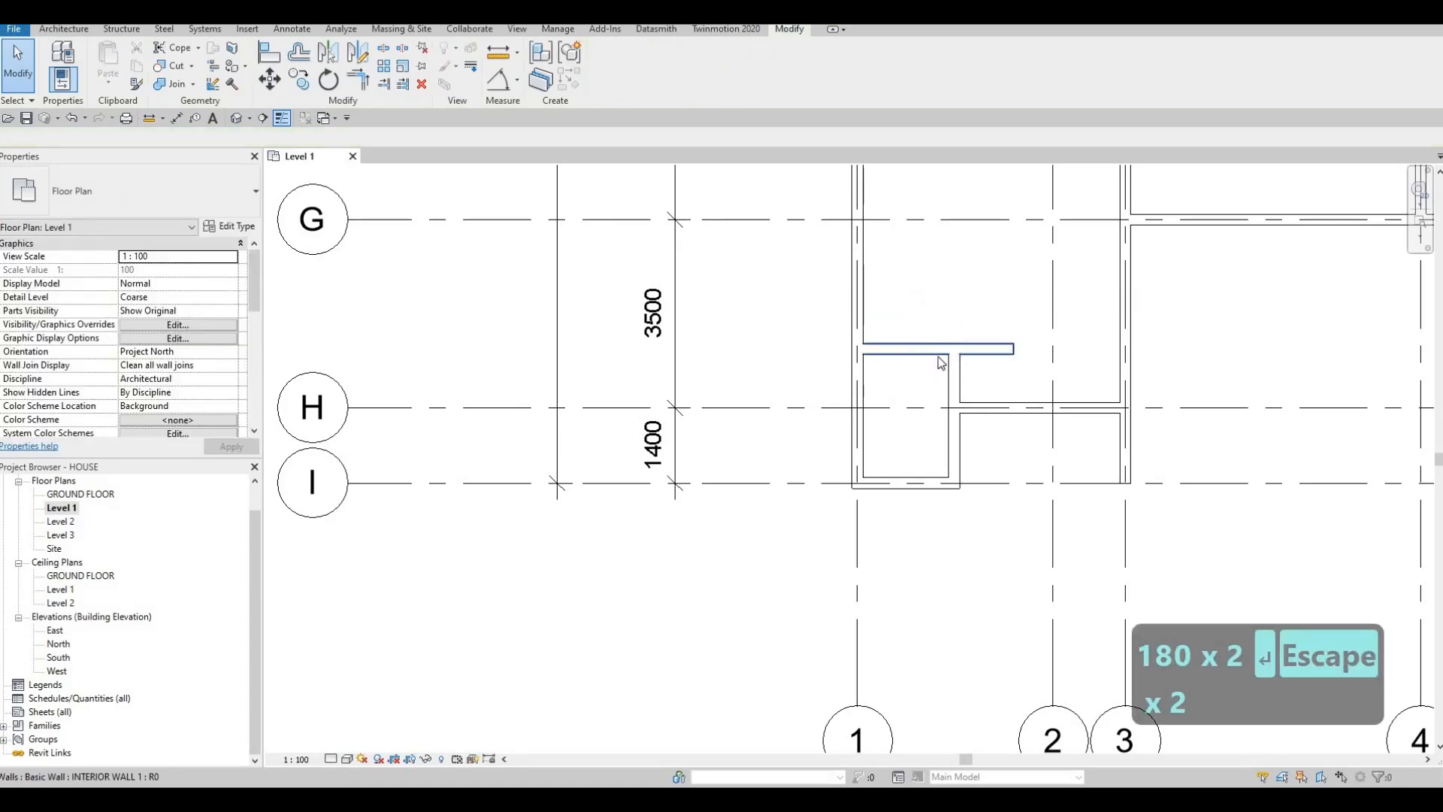
{"action": "left_click", "coordinate": [898, 351]}
{"action": "key", "text": "Escape"}
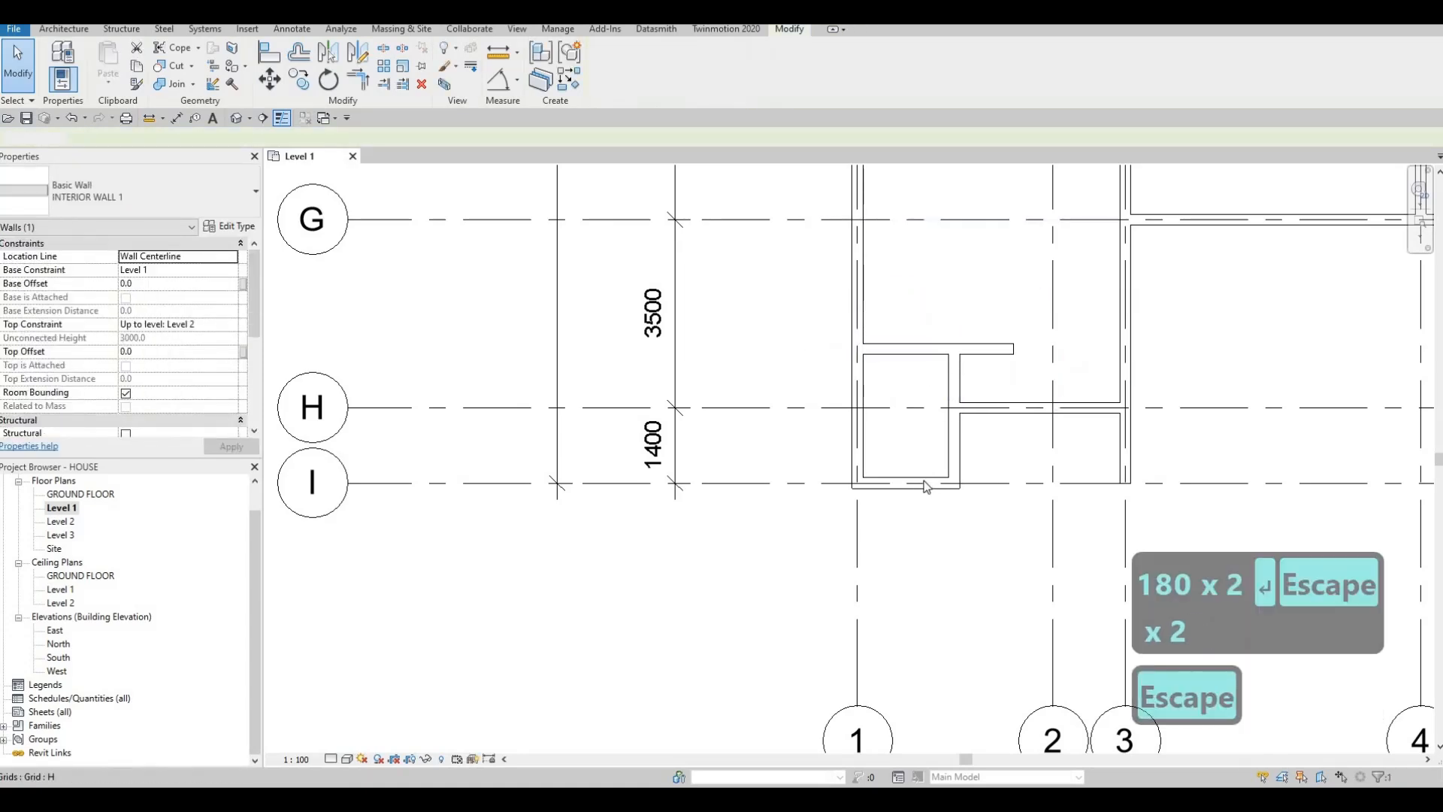
{"action": "key", "text": "Escape"}
{"action": "middle_click_drag", "start_coordinate": [878, 447], "coordinate": [815, 424]}
{"action": "key", "text": "Escape"}
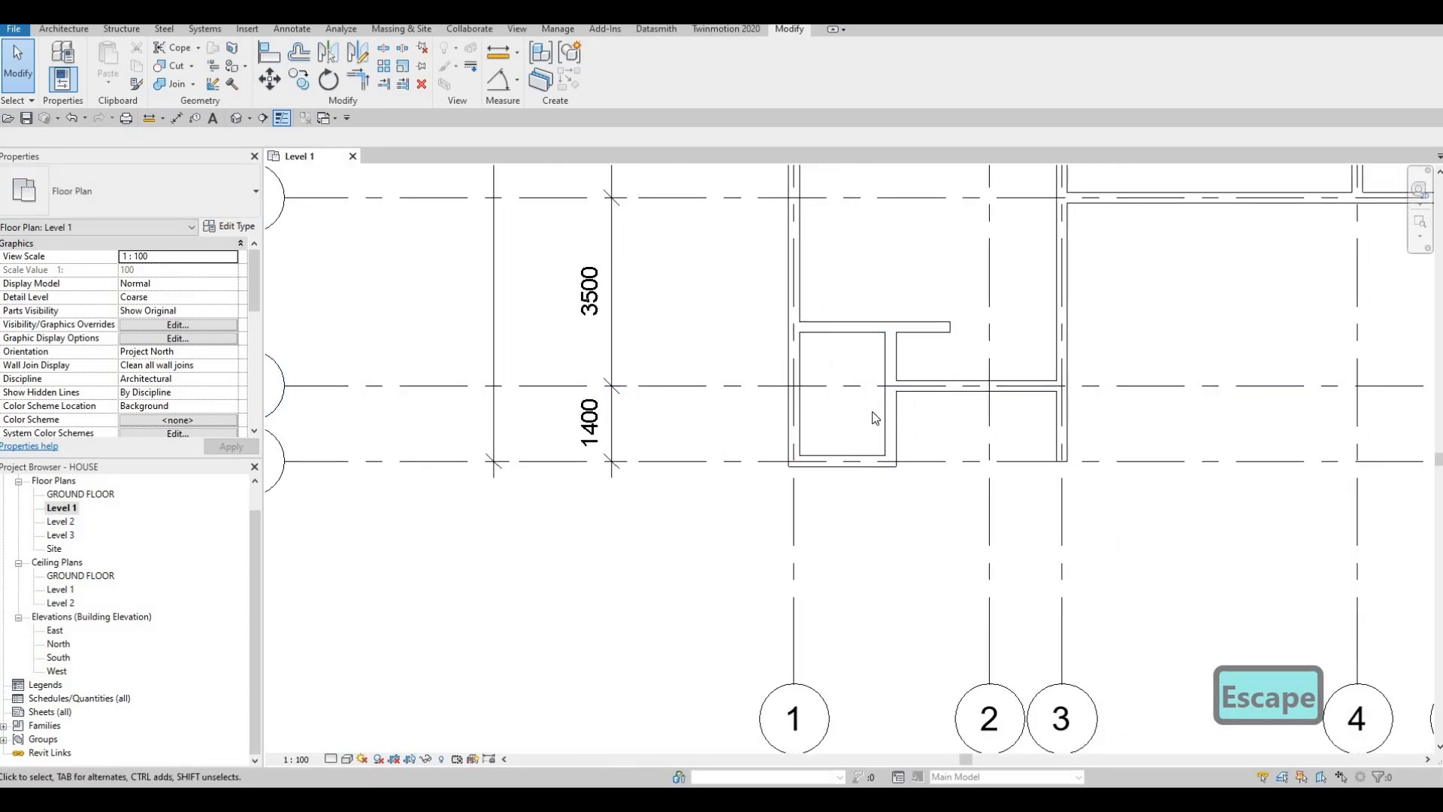
Review the interior partition layout across the whole Level 1 plan, from grid A down to grid I.
{"action": "middle_click_drag", "start_coordinate": [831, 432], "coordinate": [794, 479]}
{"action": "scroll", "coordinate": [810, 476], "scroll_direction": "down", "scroll_amount": 5}
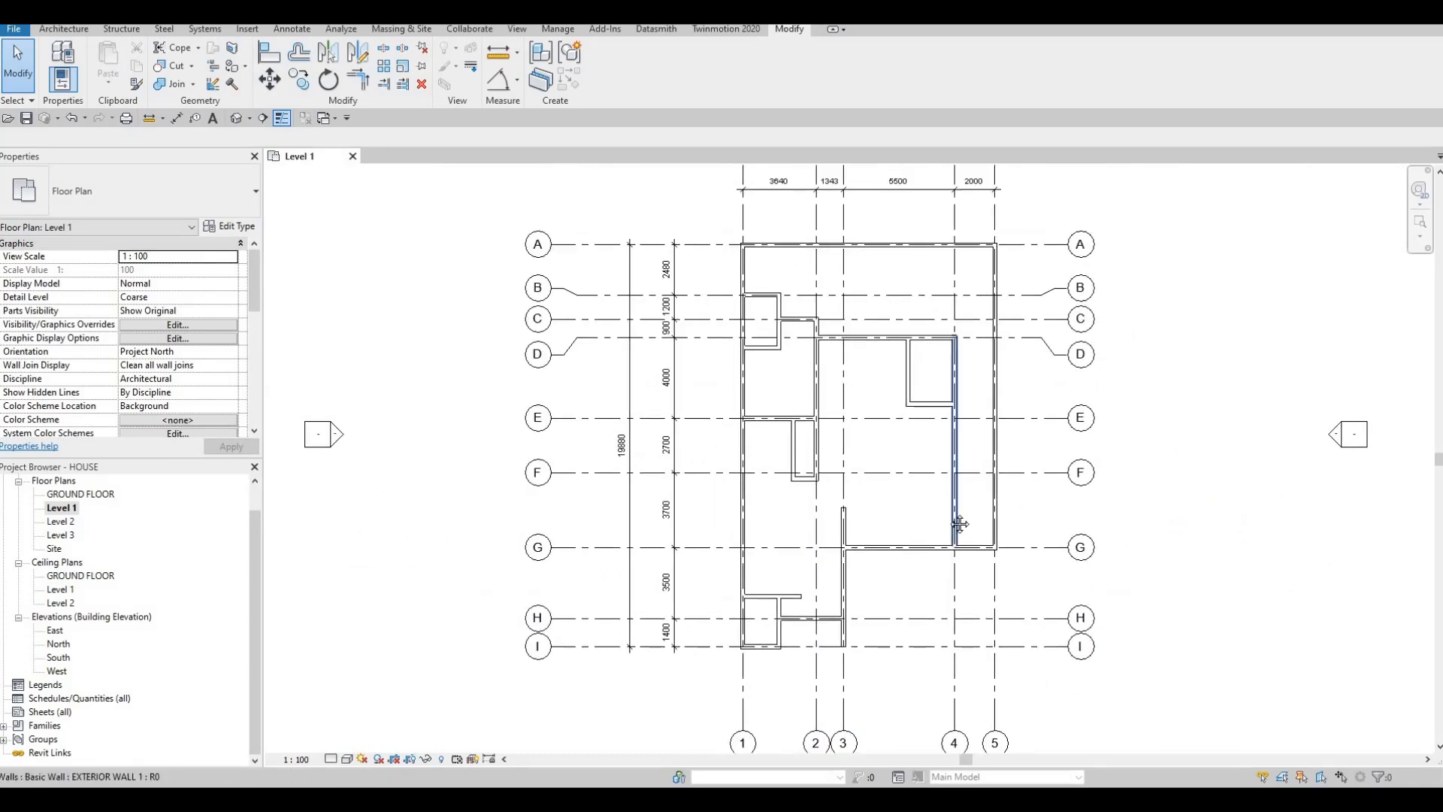
{"action": "middle_click_drag", "start_coordinate": [952, 503], "coordinate": [948, 519]}
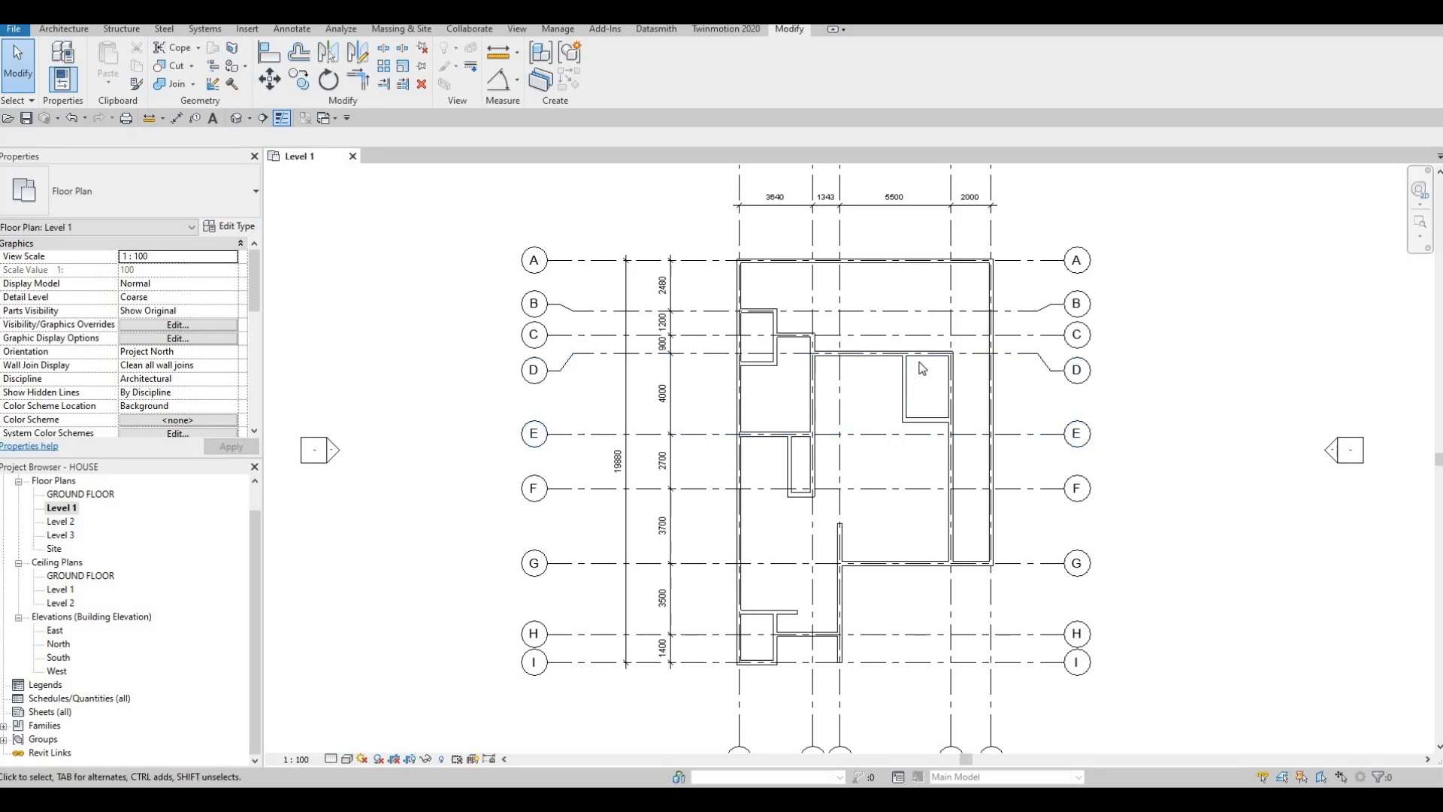
{"action": "scroll", "coordinate": [913, 358], "scroll_direction": "up", "scroll_amount": 2}
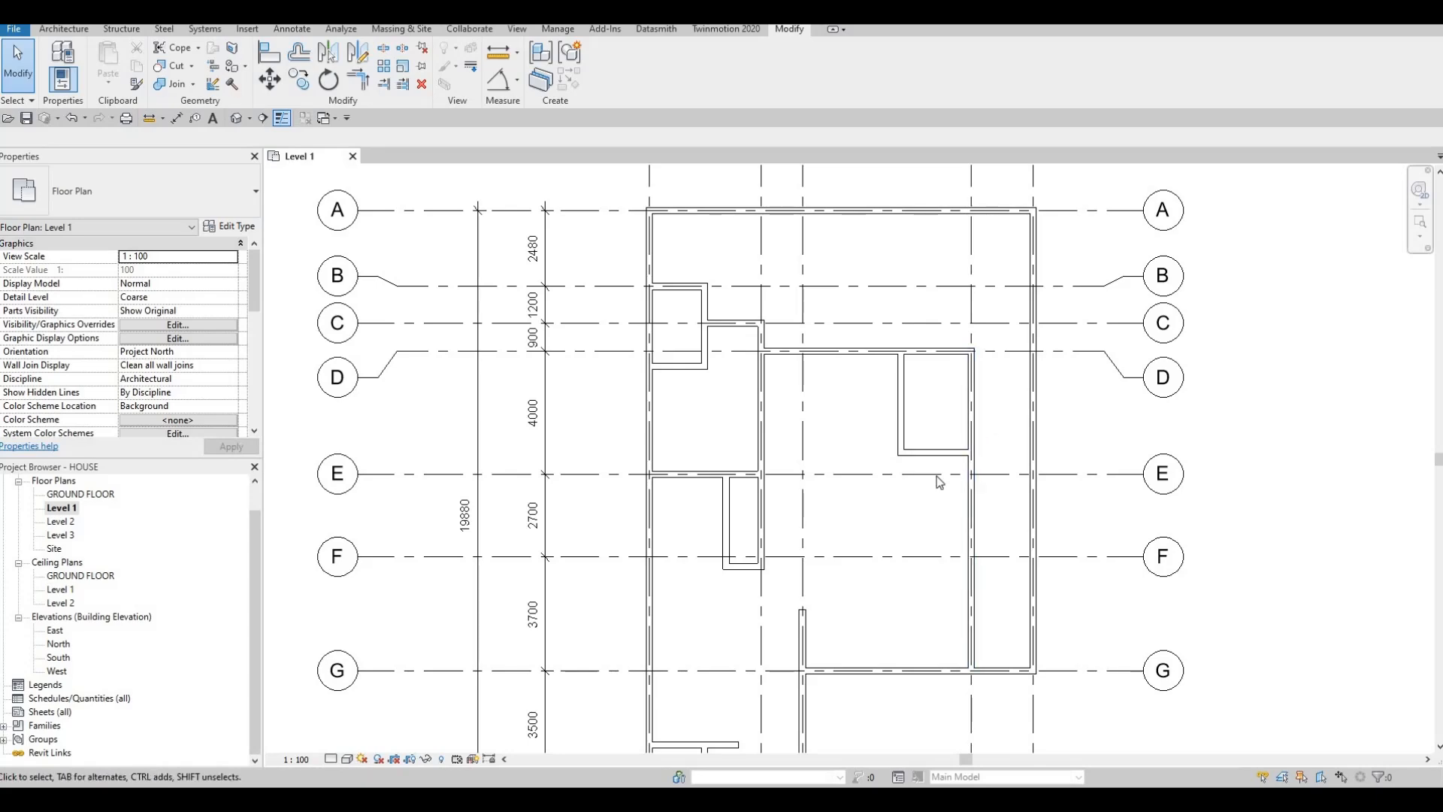
{"action": "scroll", "coordinate": [951, 466], "scroll_direction": "down", "scroll_amount": 3}
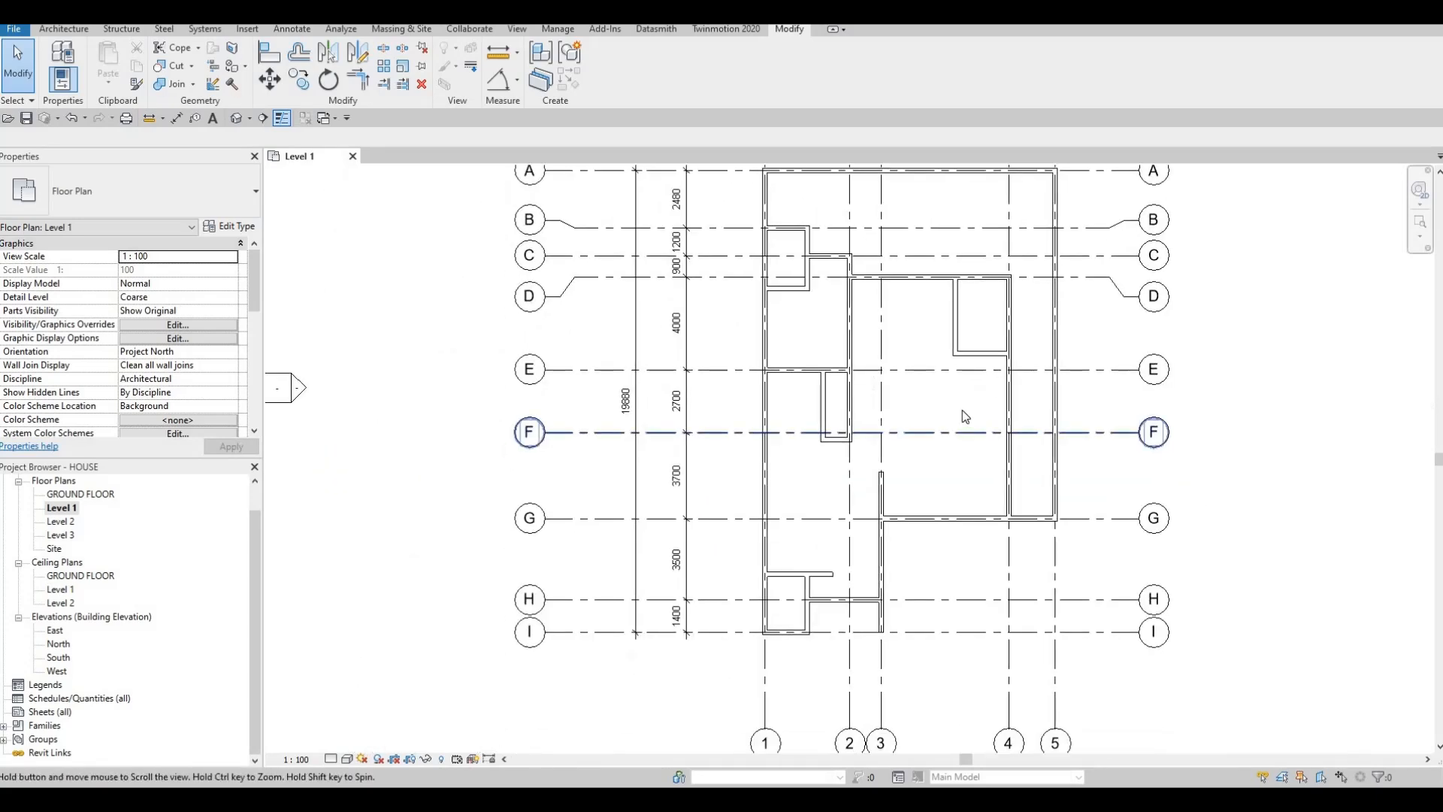
{"action": "key", "text": "Escape"}
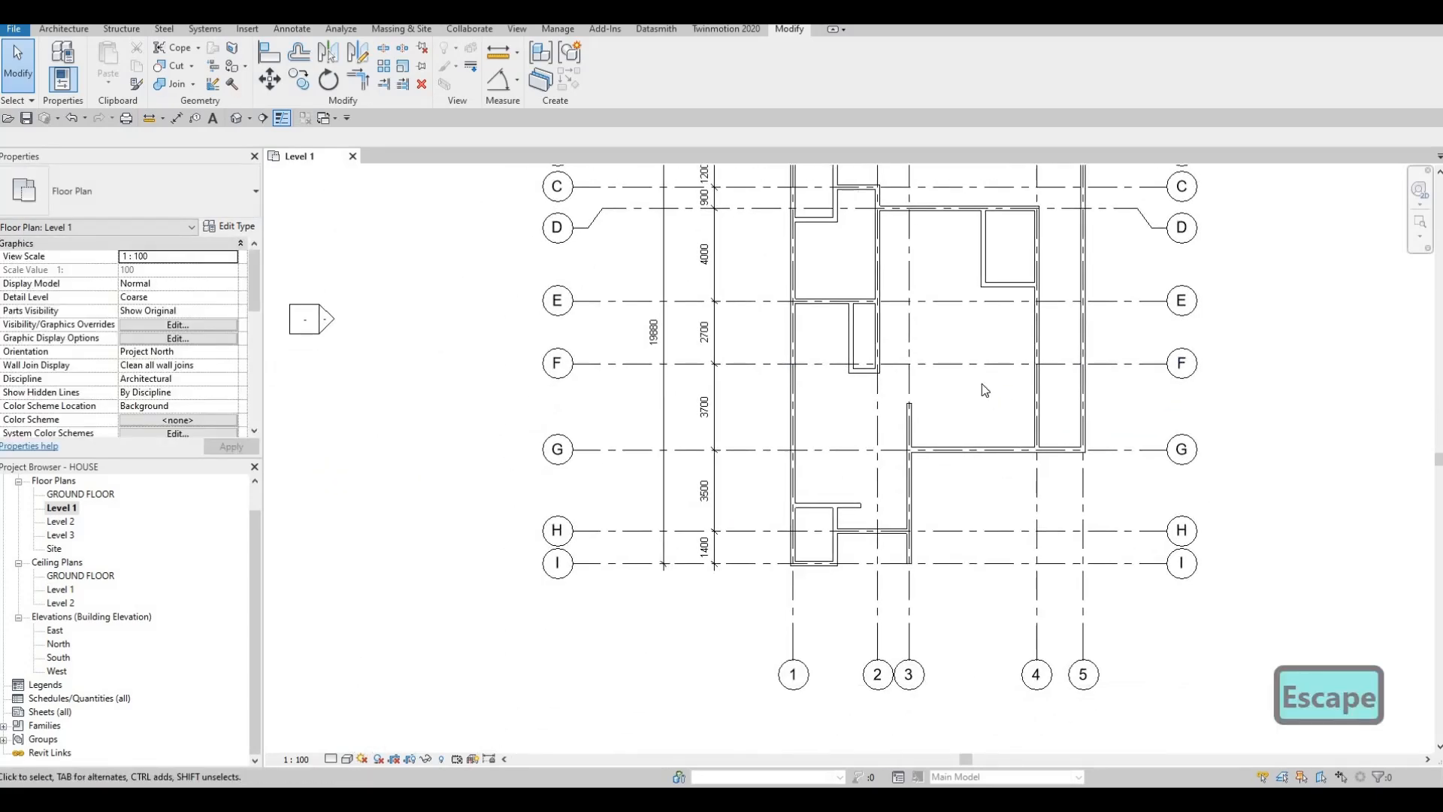
{"action": "scroll", "coordinate": [970, 402], "scroll_direction": "down", "scroll_amount": 2}
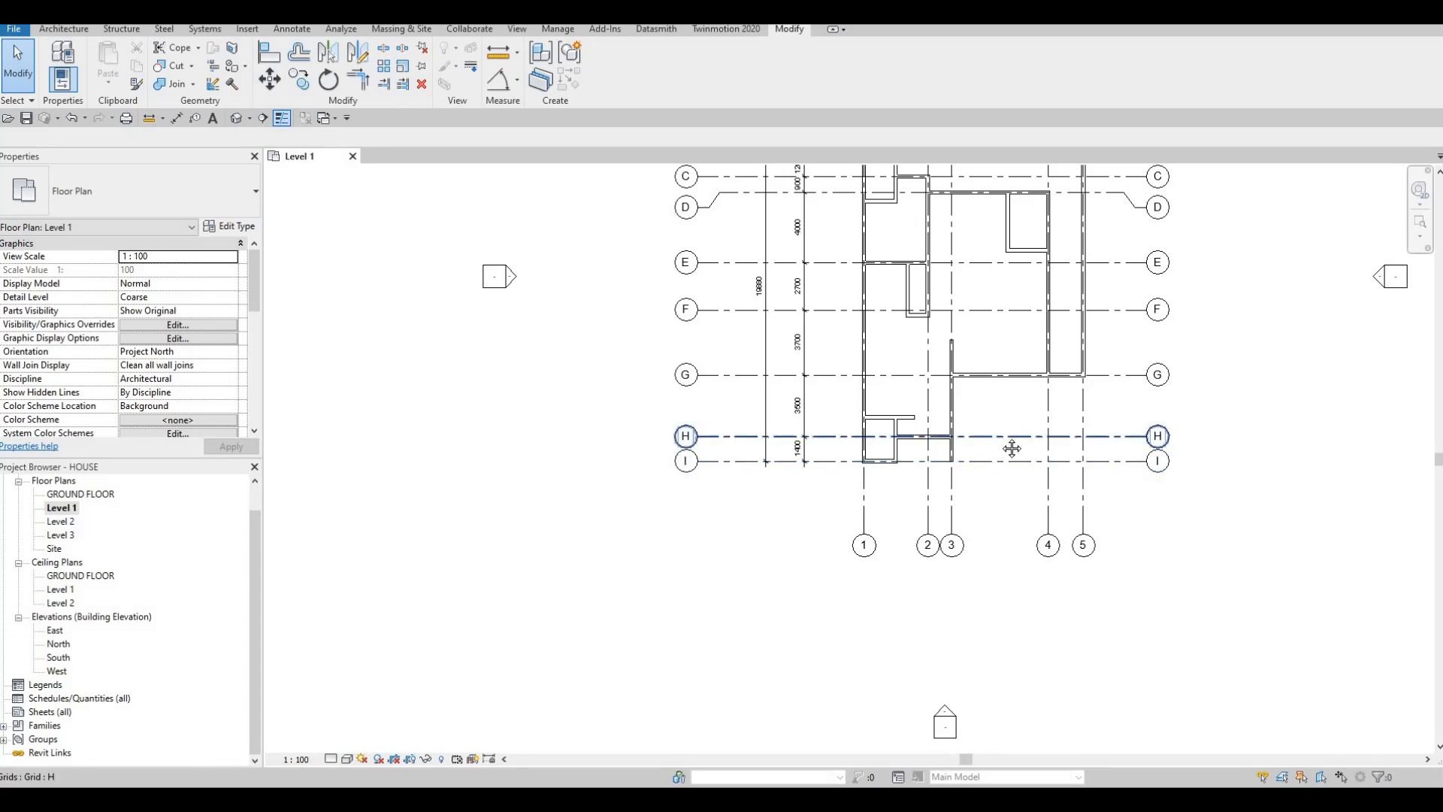
{"action": "middle_click_drag", "start_coordinate": [1022, 447], "coordinate": [1022, 461]}
{"action": "scroll", "coordinate": [919, 457], "scroll_direction": "up", "scroll_amount": 5}
{"action": "key", "text": "Escape"}
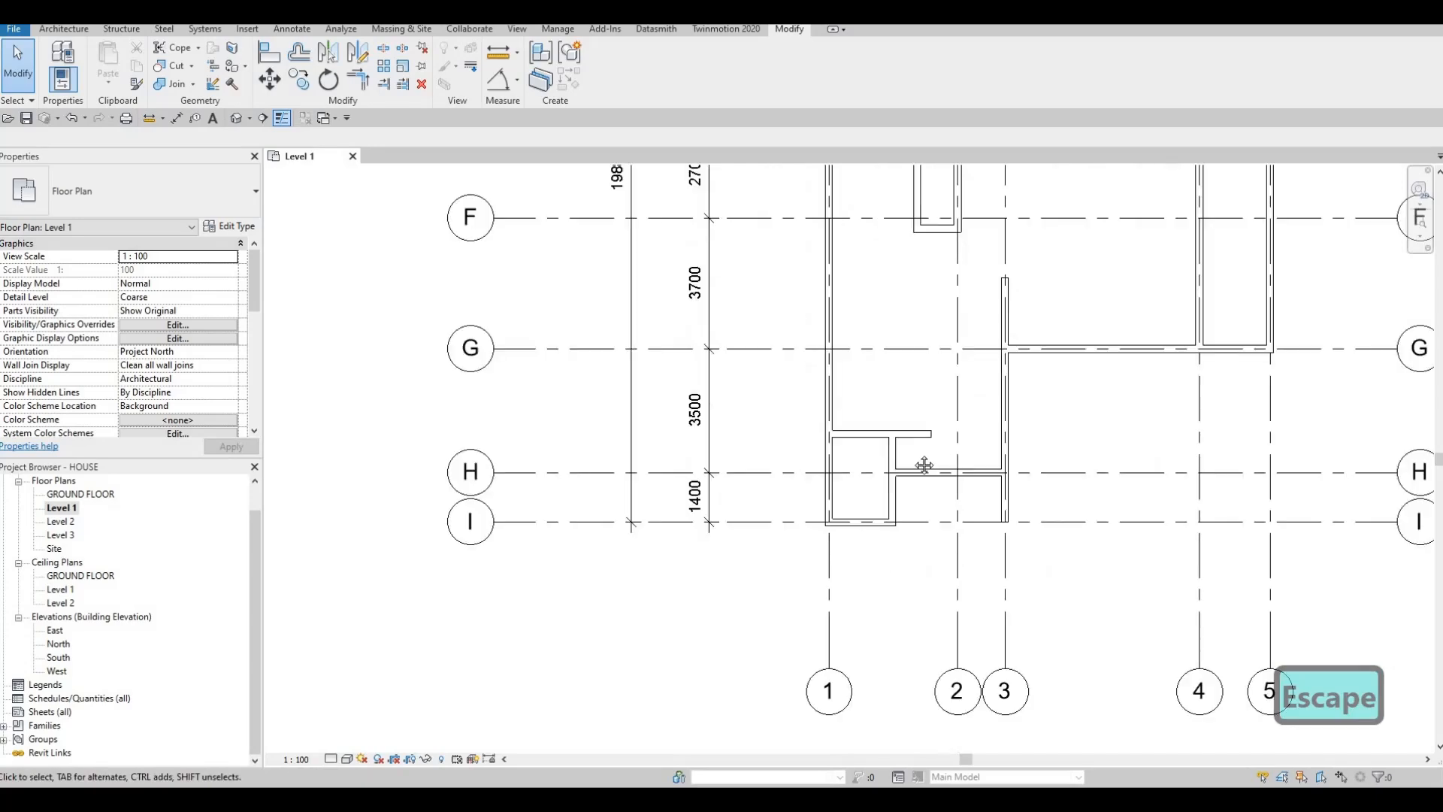
{"action": "scroll", "coordinate": [953, 509], "scroll_direction": "down", "scroll_amount": 5}
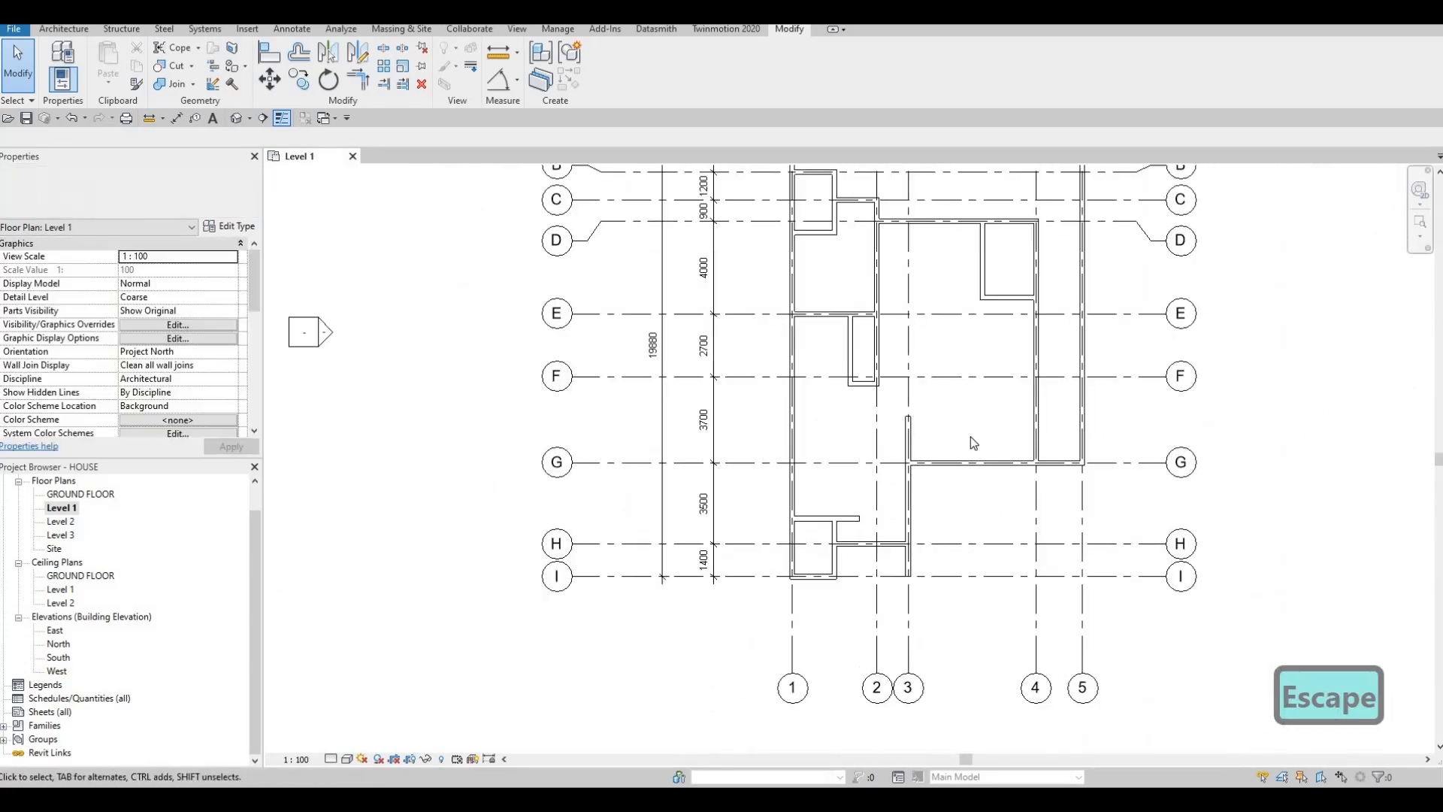
{"action": "middle_click_drag", "start_coordinate": [969, 412], "coordinate": [959, 450]}
{"action": "key", "text": "F1"}
{"action": "key", "text": "F1"}
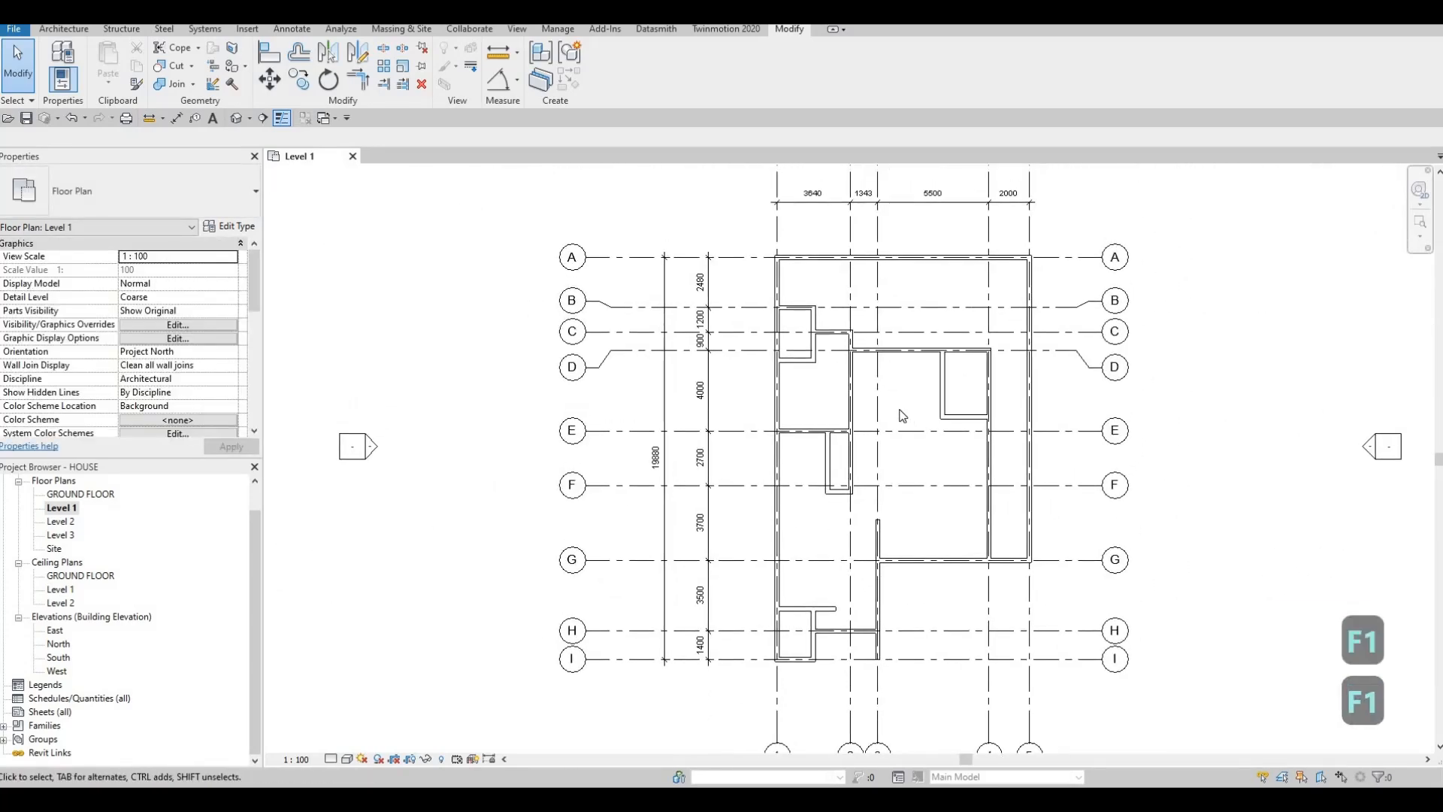
{"action": "middle_click_drag", "start_coordinate": [848, 378], "coordinate": [884, 372]}
{"action": "scroll", "coordinate": [885, 378], "scroll_direction": "down", "scroll_amount": 2}
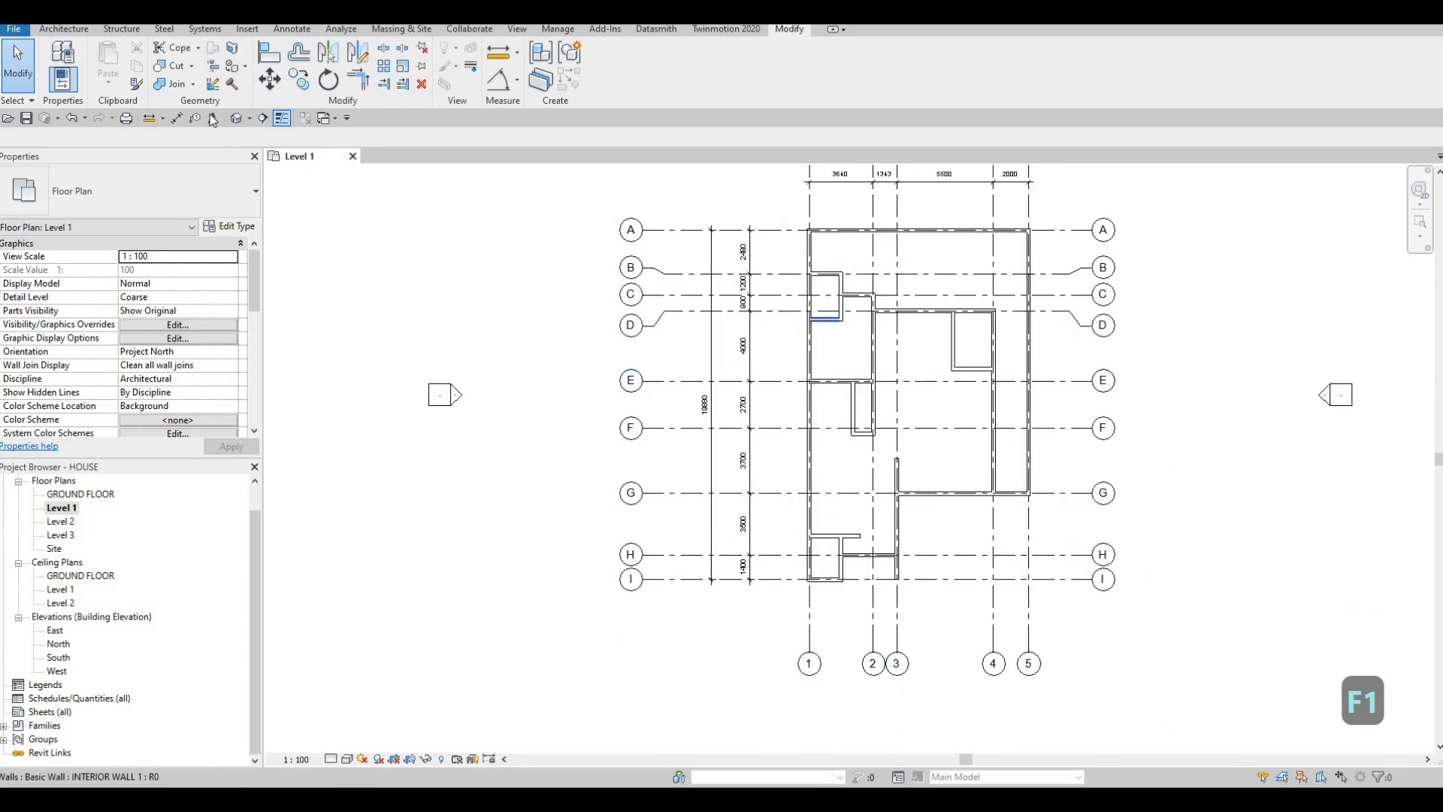
Load the residential door family M_Door-Exterior-Double-Full Glass-Wood_Clad with the 1500, 1600, 1700 and 1800 x 2000mm types.
{"action": "left_click", "coordinate": [249, 33]}
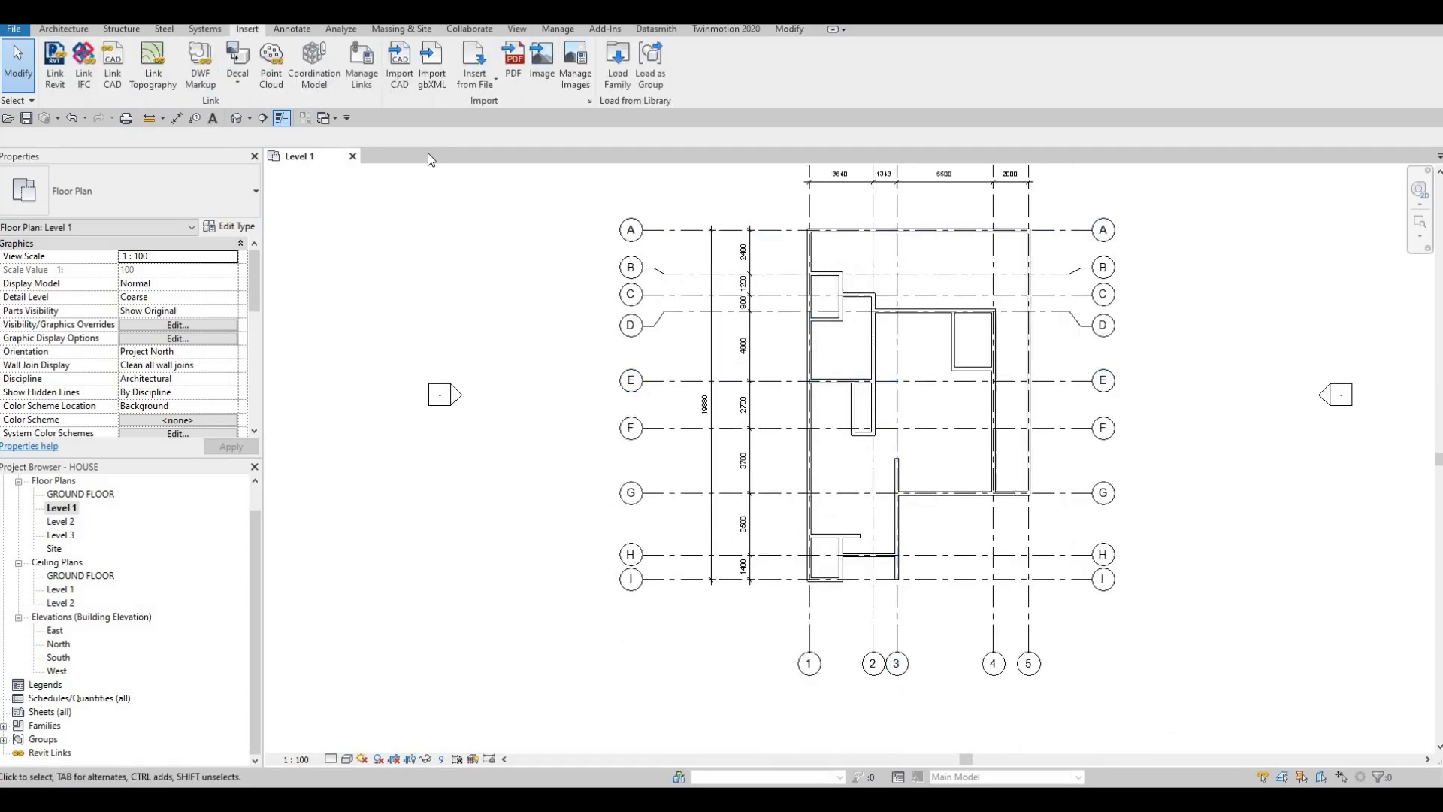
{"action": "left_click", "coordinate": [625, 90]}
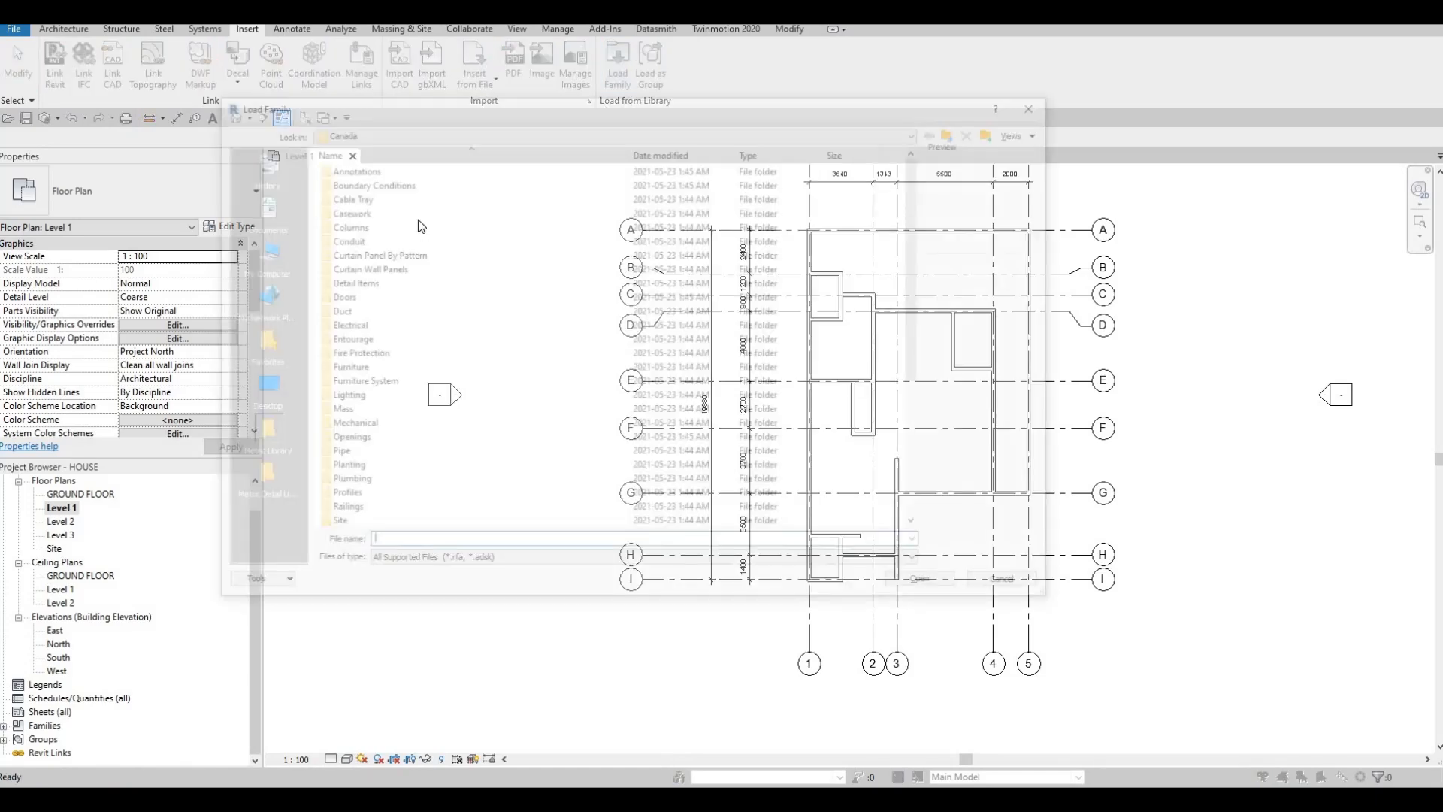
{"action": "double_click", "coordinate": [334, 296]}
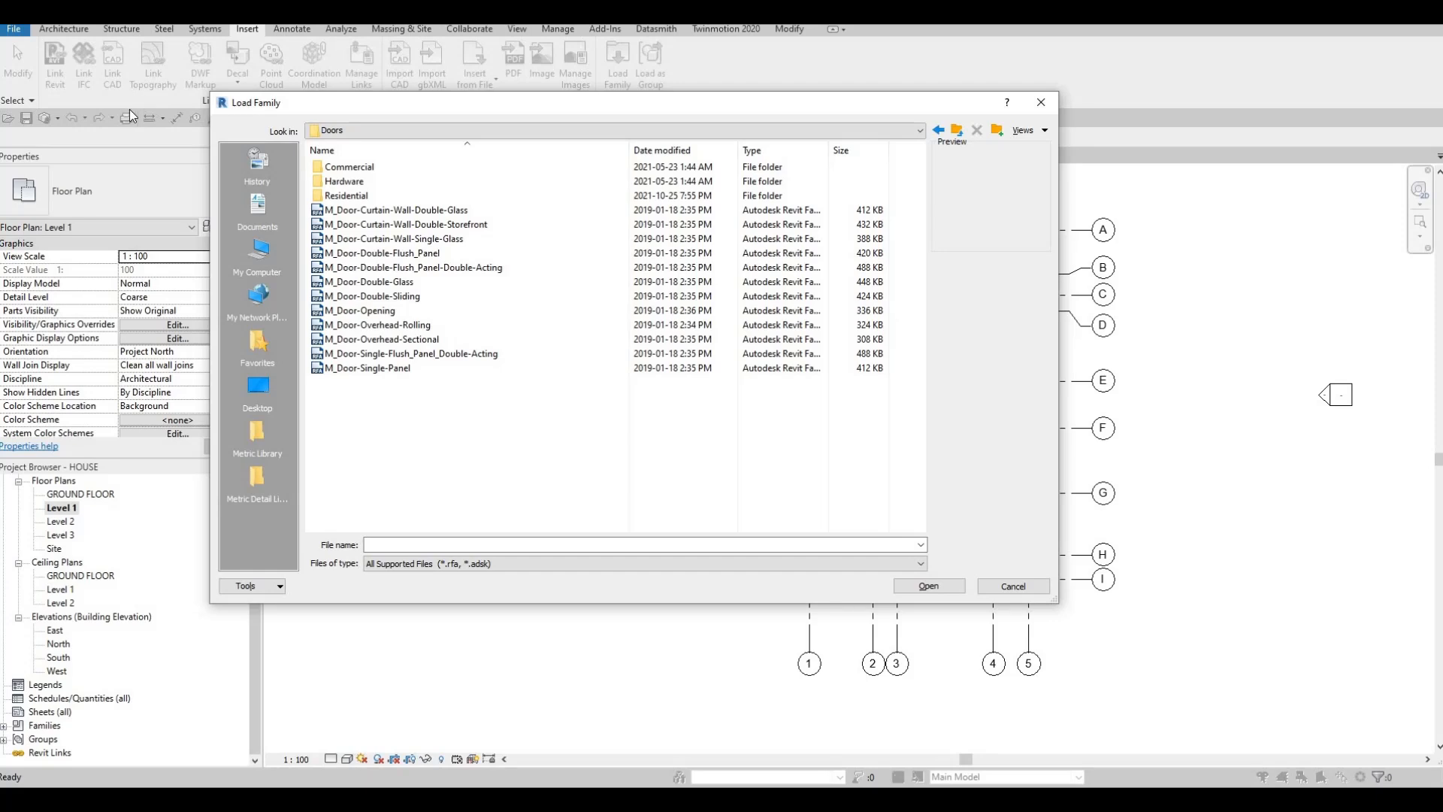
{"action": "double_click", "coordinate": [346, 196]}
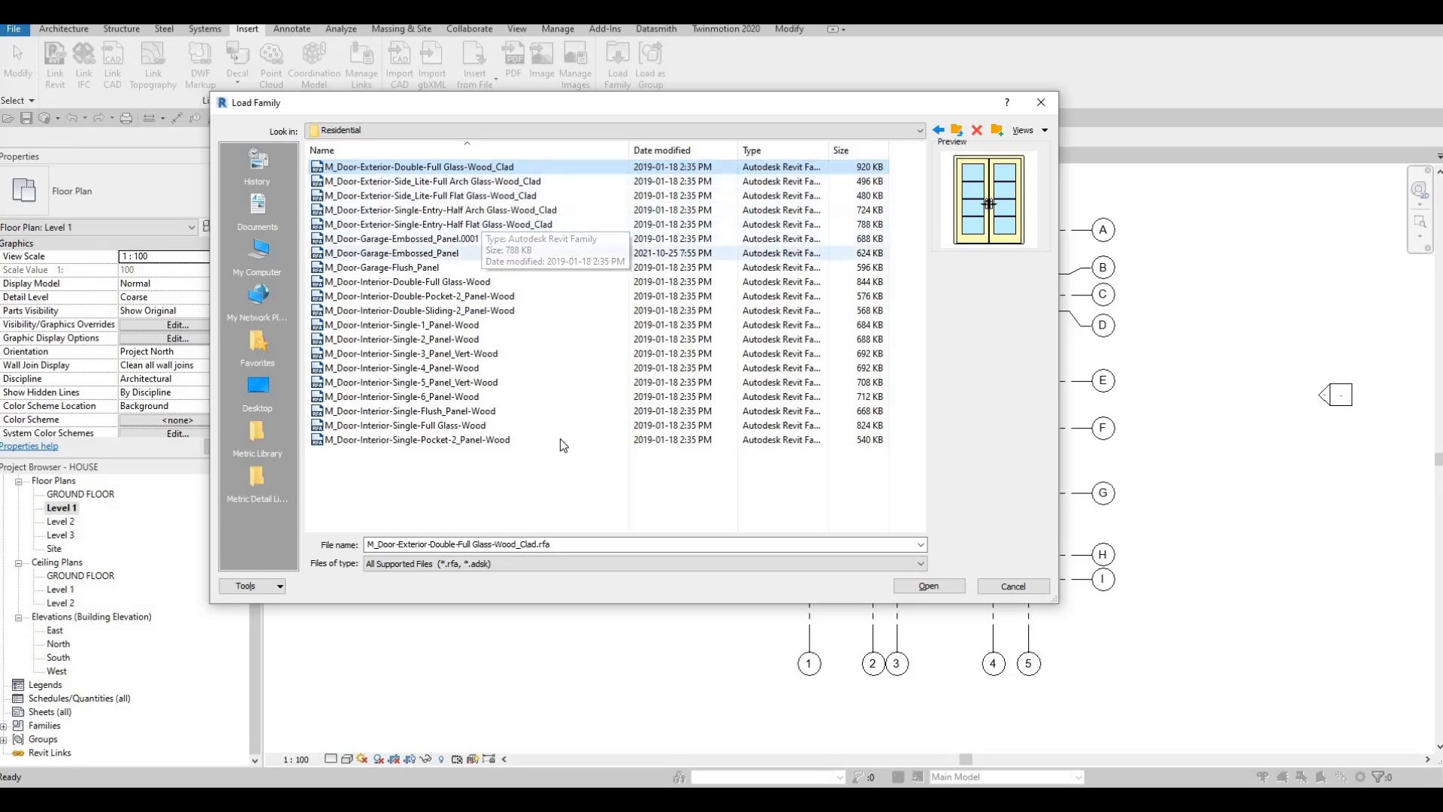
{"action": "left_click", "coordinate": [906, 583]}
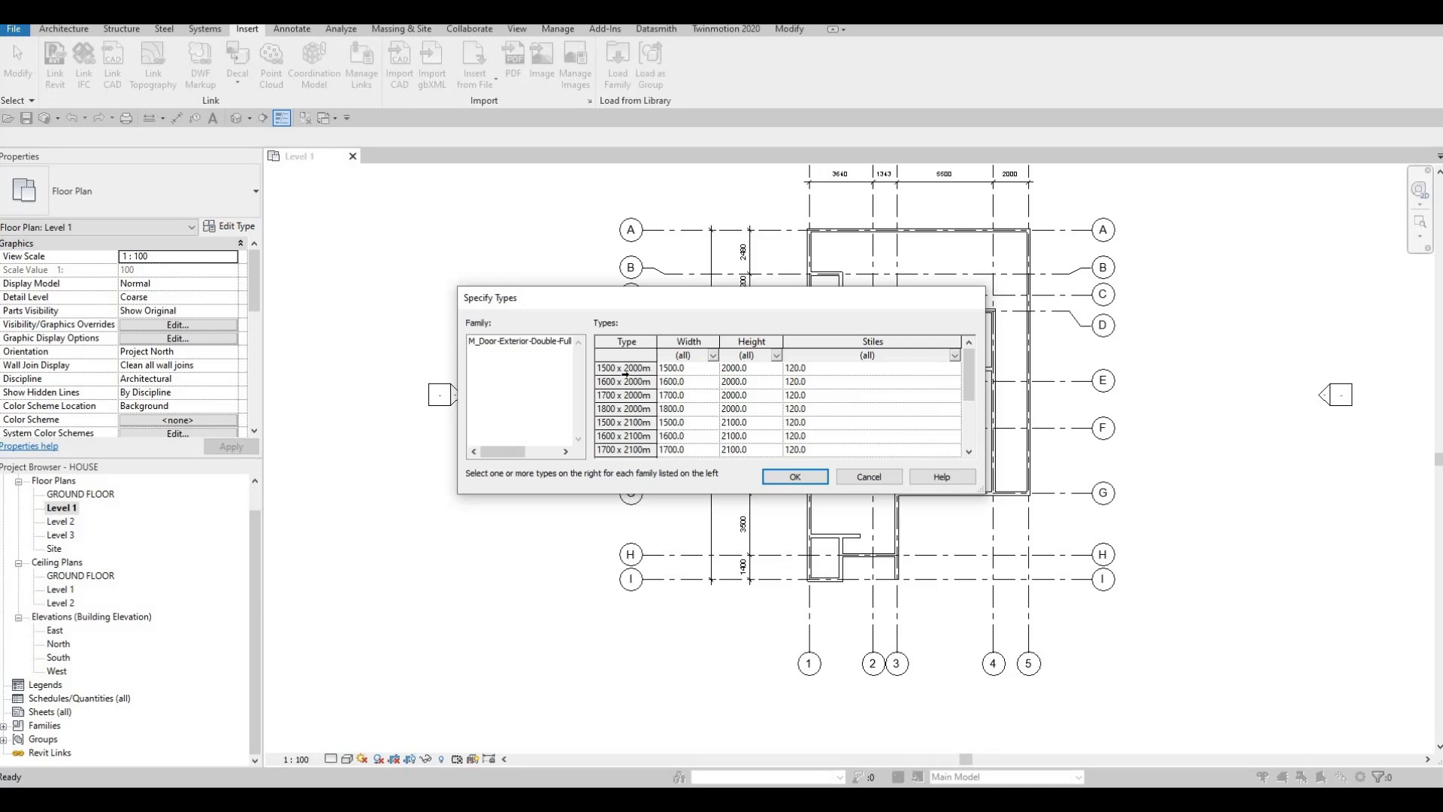
{"action": "left_click", "coordinate": [626, 370]}
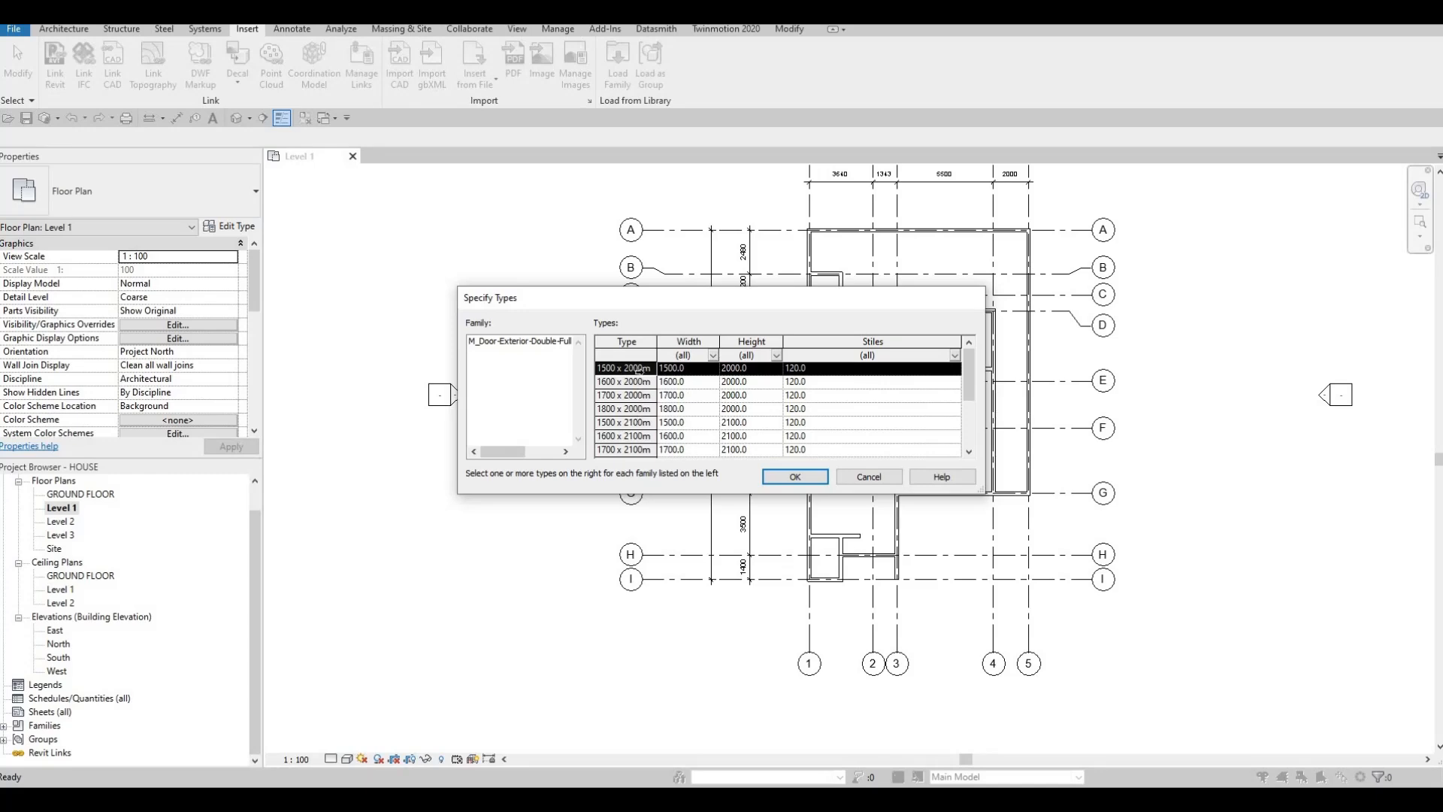
{"action": "left_click", "coordinate": [610, 409], "text": "shift"}
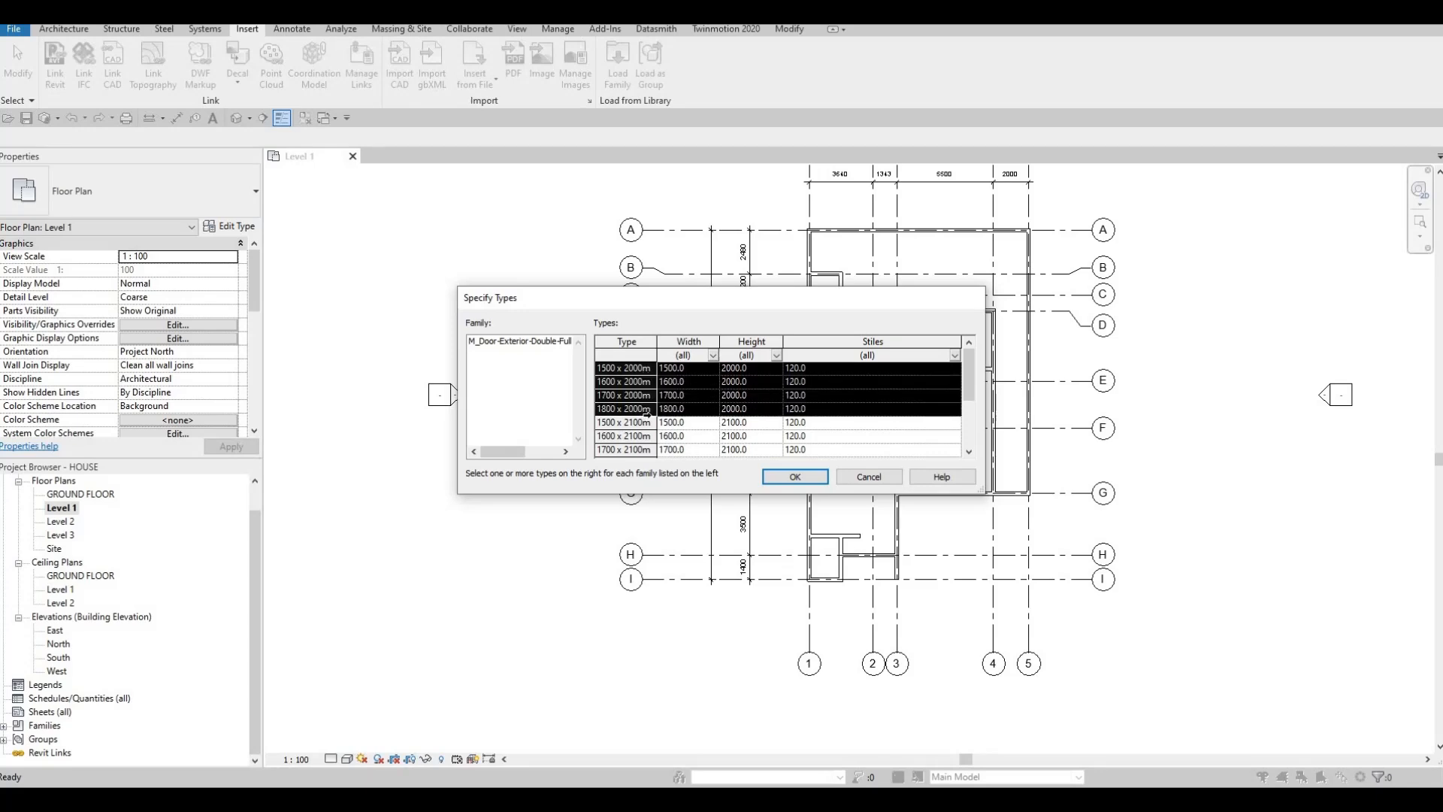
{"action": "left_click", "coordinate": [809, 477]}
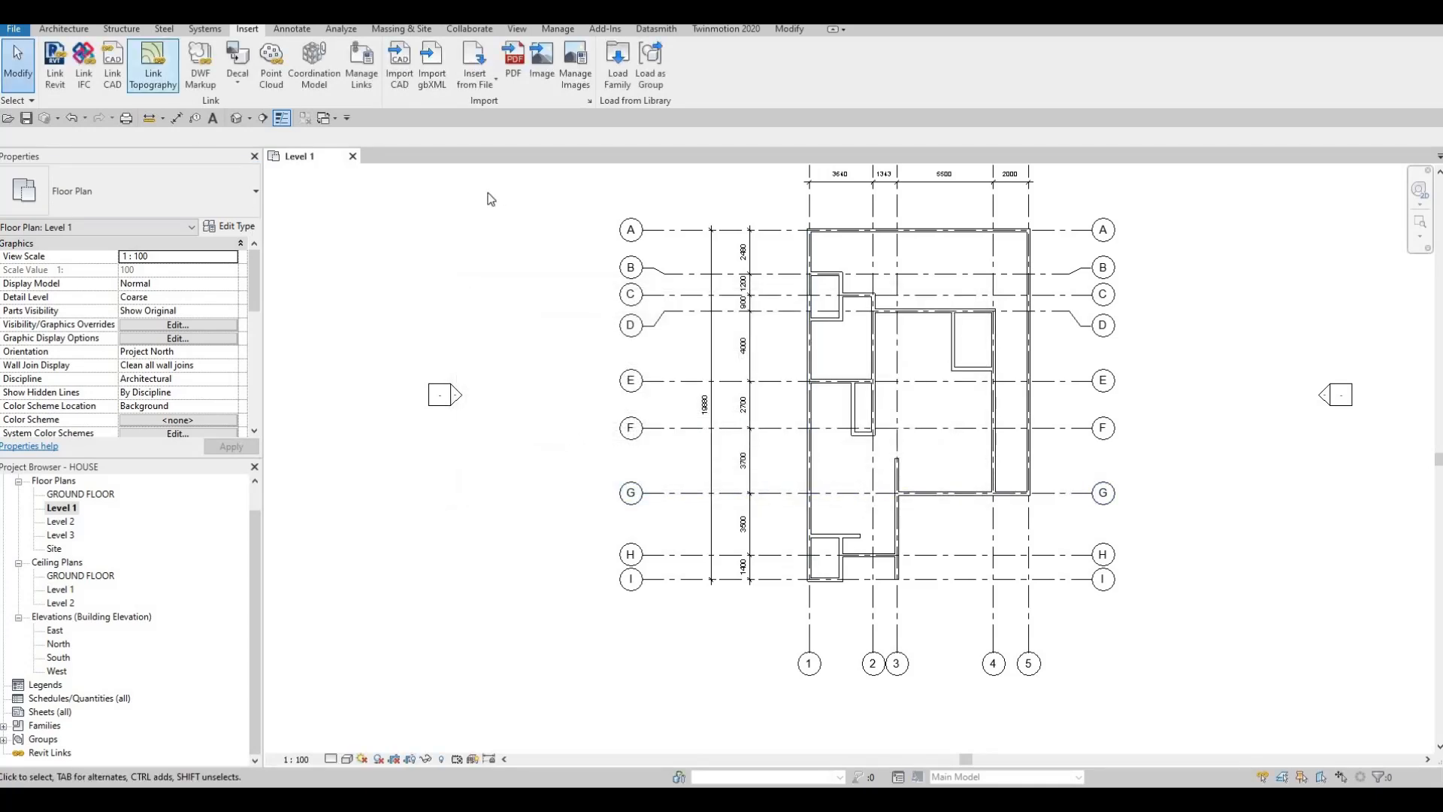
Place a 1500 x 2000mm exterior double glass door in the grid H wall, centred 1100 mm from the grid 3 wall.
{"action": "left_click", "coordinate": [66, 32]}
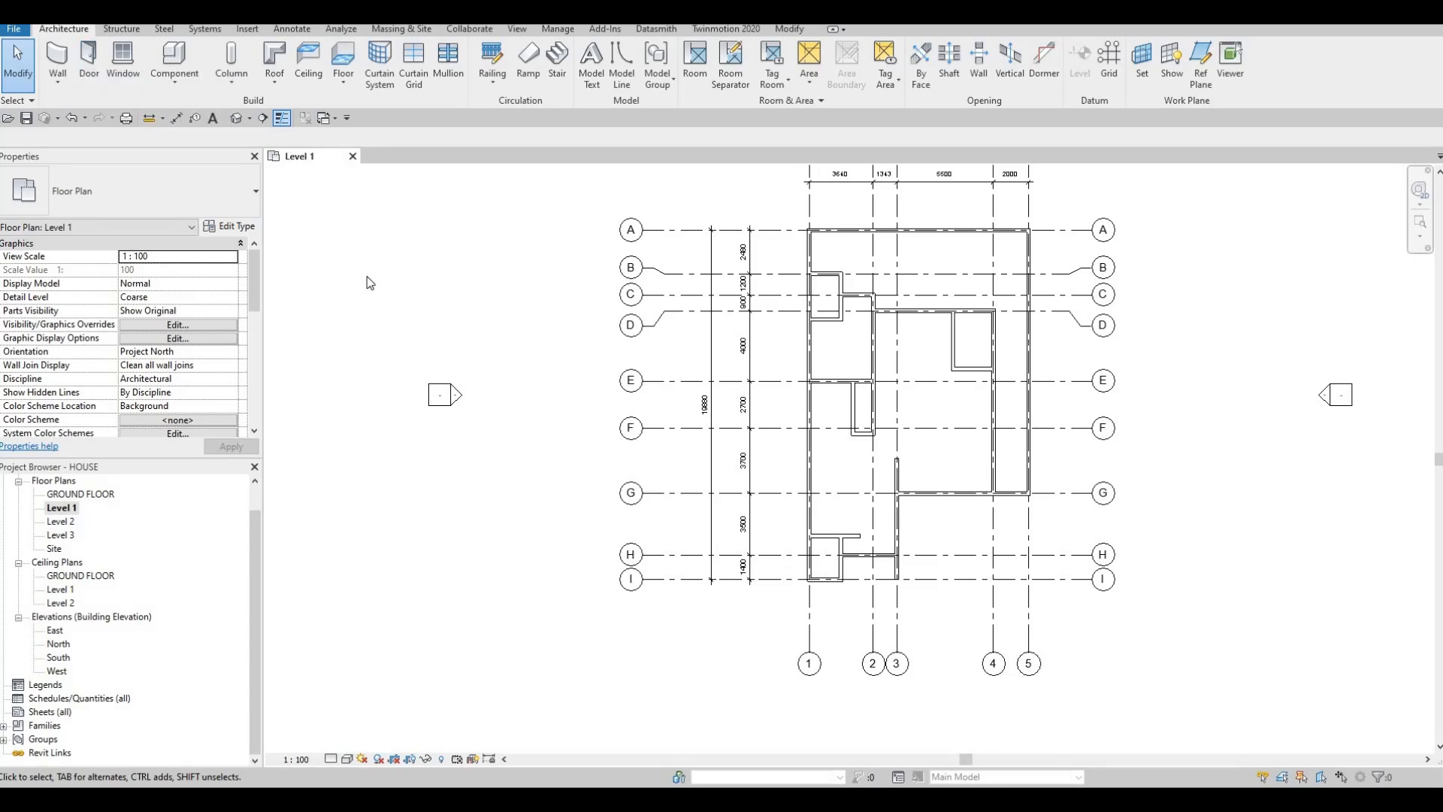
{"action": "key", "text": "d"}
{"action": "key", "text": "r"}
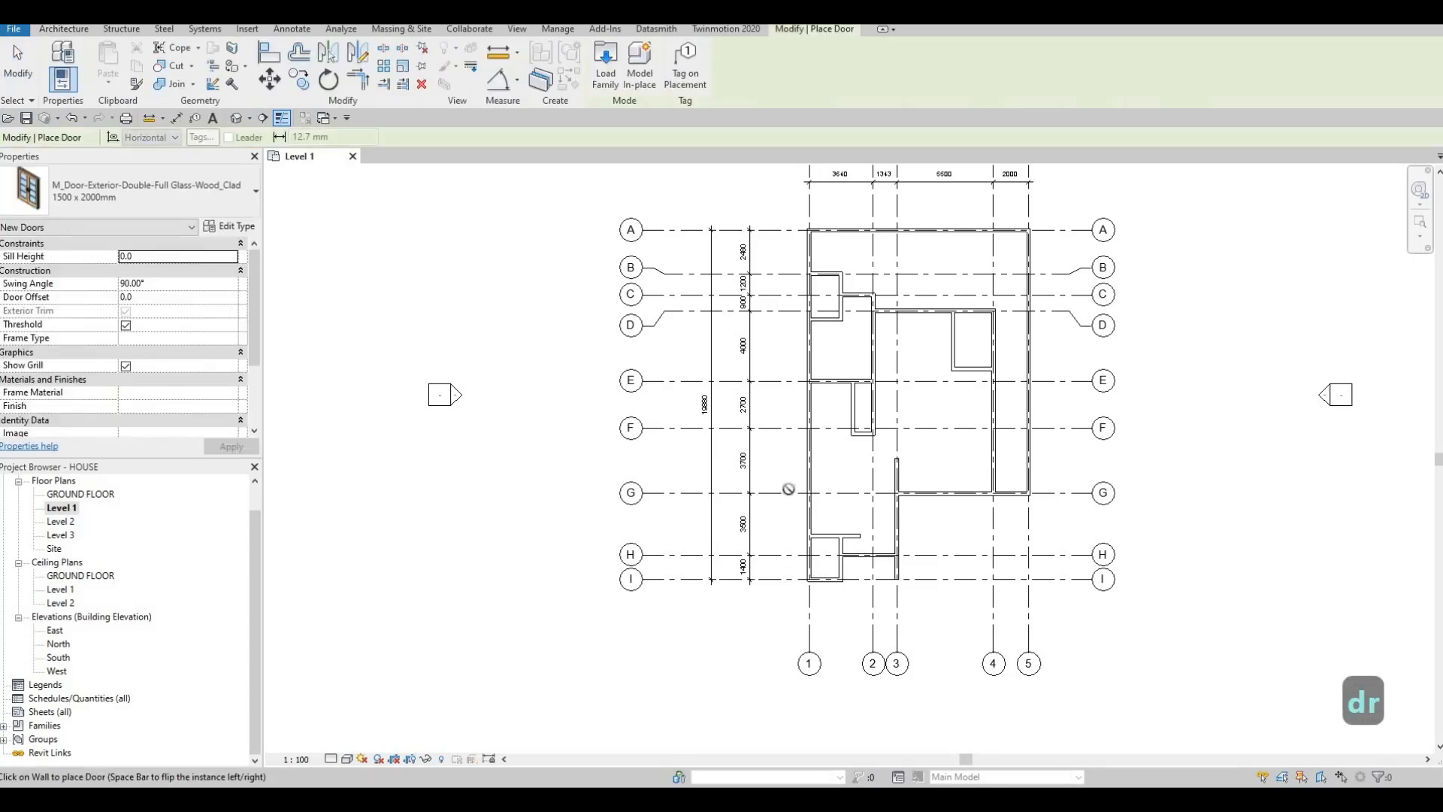
{"action": "scroll", "coordinate": [867, 561], "scroll_direction": "up", "scroll_amount": 5}
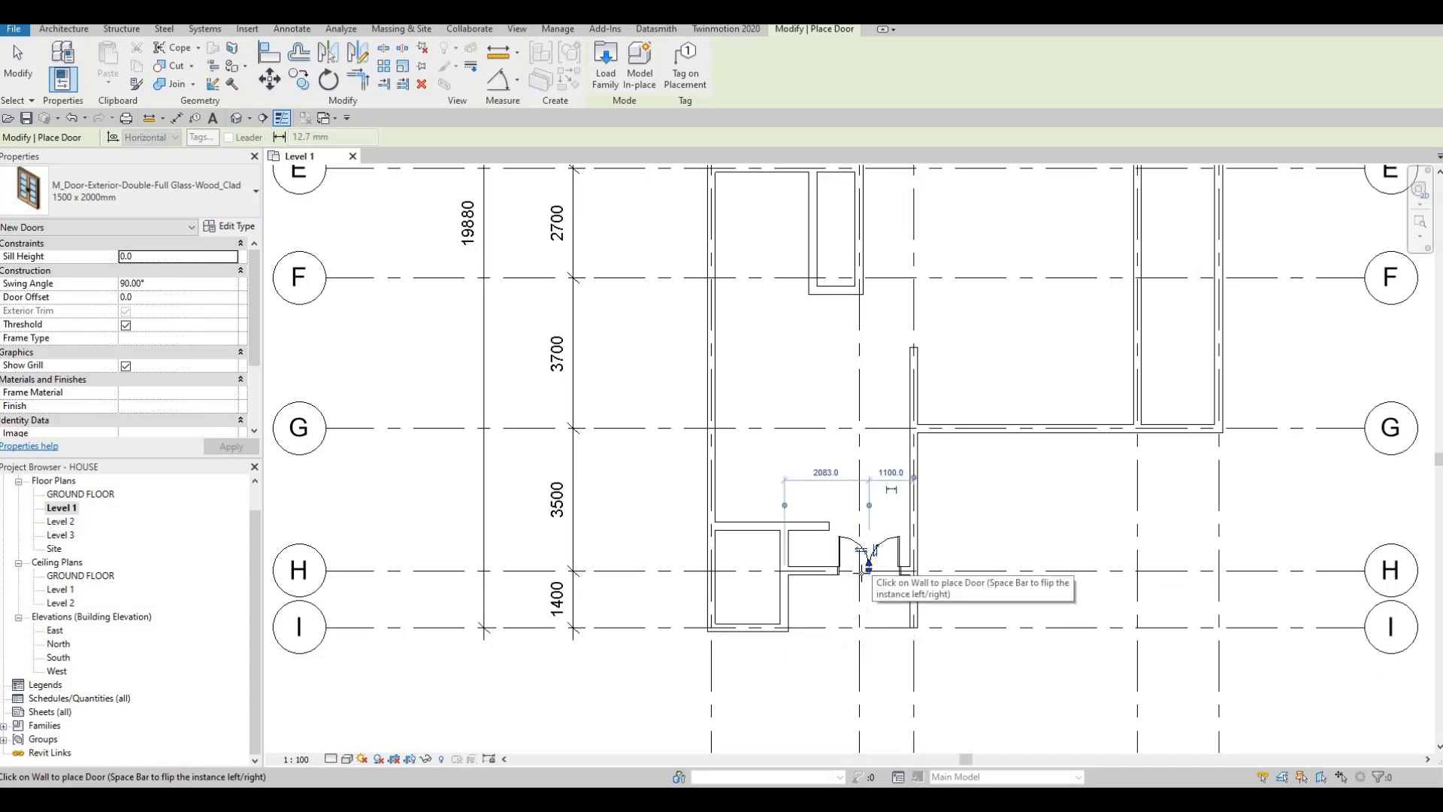
{"action": "left_click", "coordinate": [870, 570]}
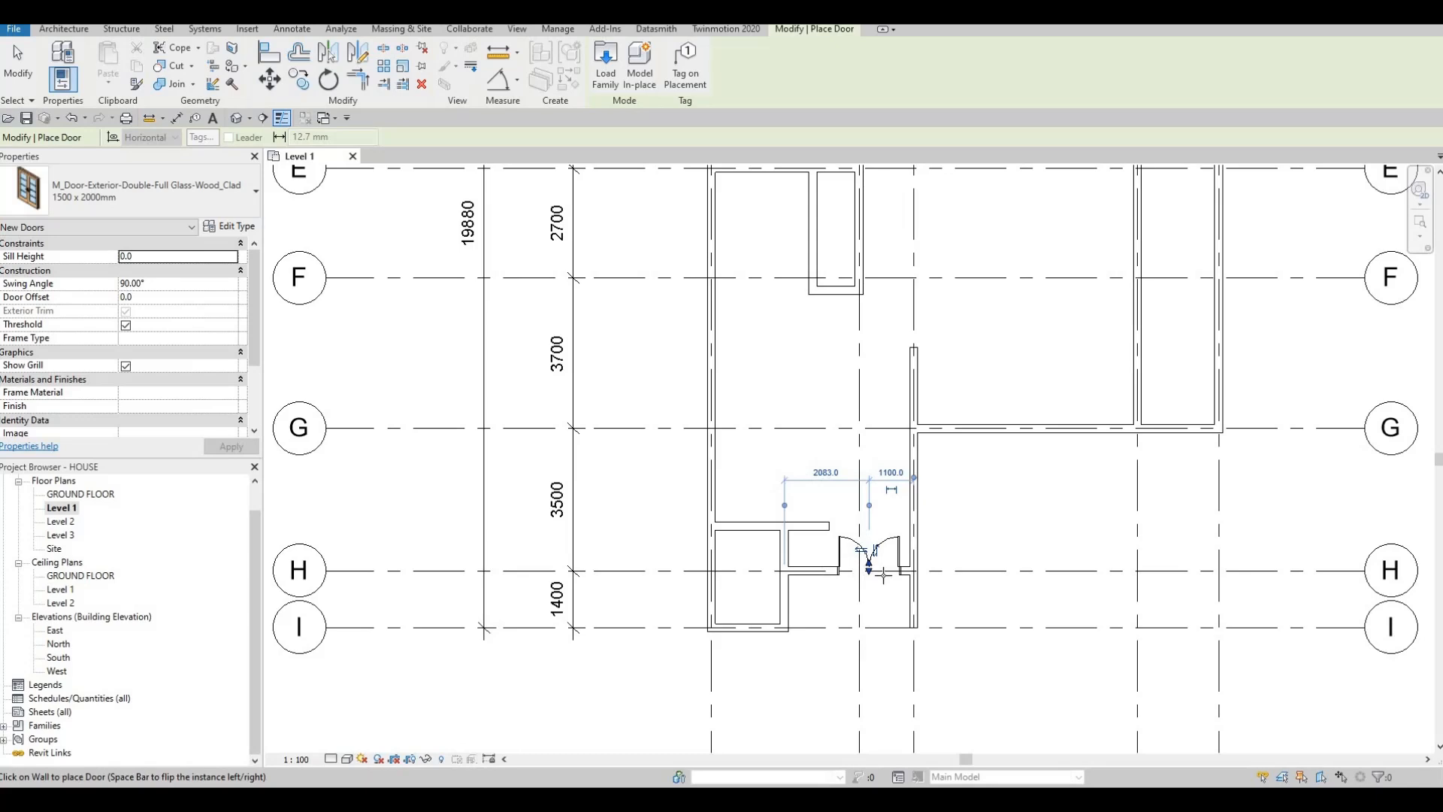
{"action": "key", "text": "Escape"}
{"action": "key", "text": "Escape"}
{"action": "key", "text": "Escape"}
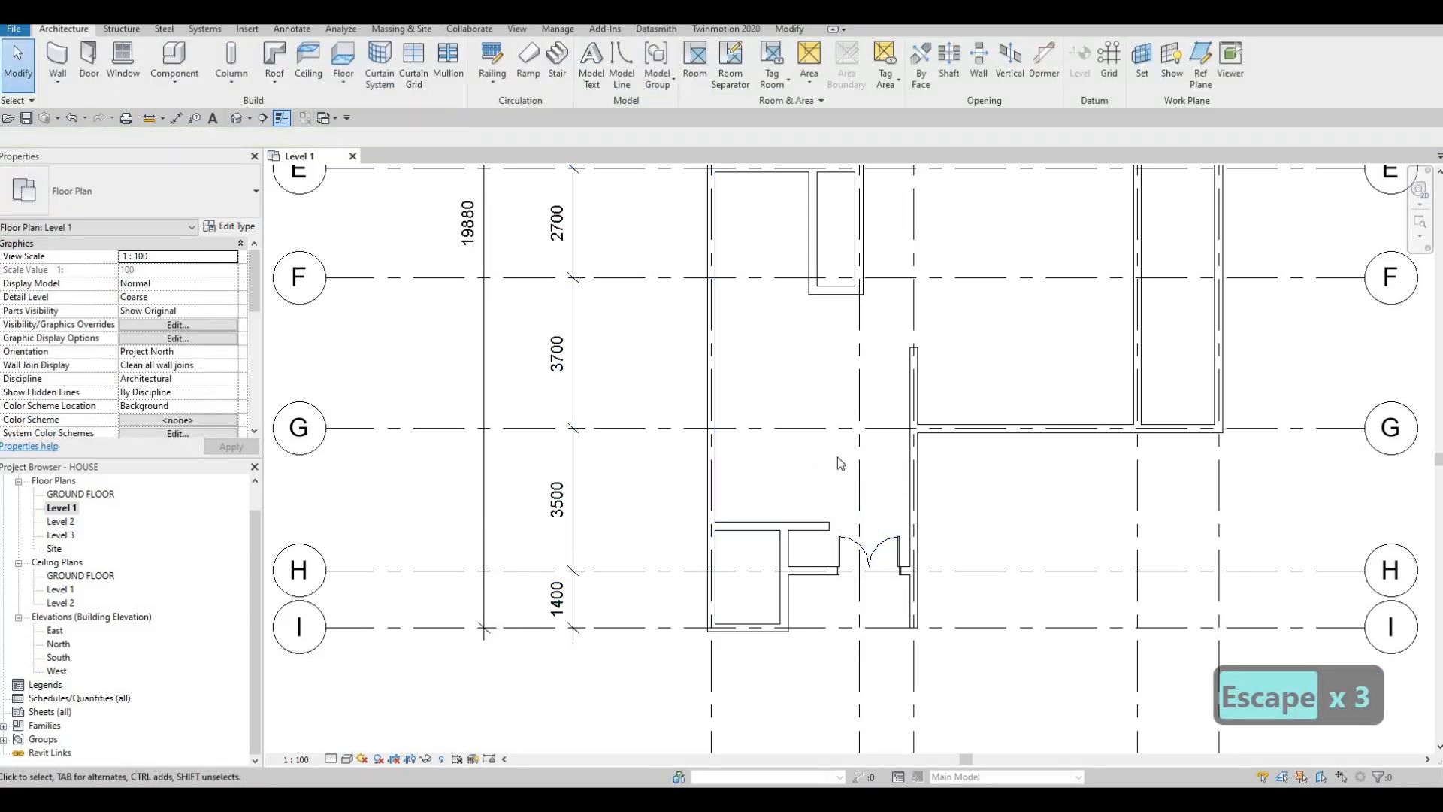
Move the small room's upper horizontal wall up to 2000 mm below grid G.
{"action": "middle_click_drag", "start_coordinate": [765, 504], "coordinate": [760, 489]}
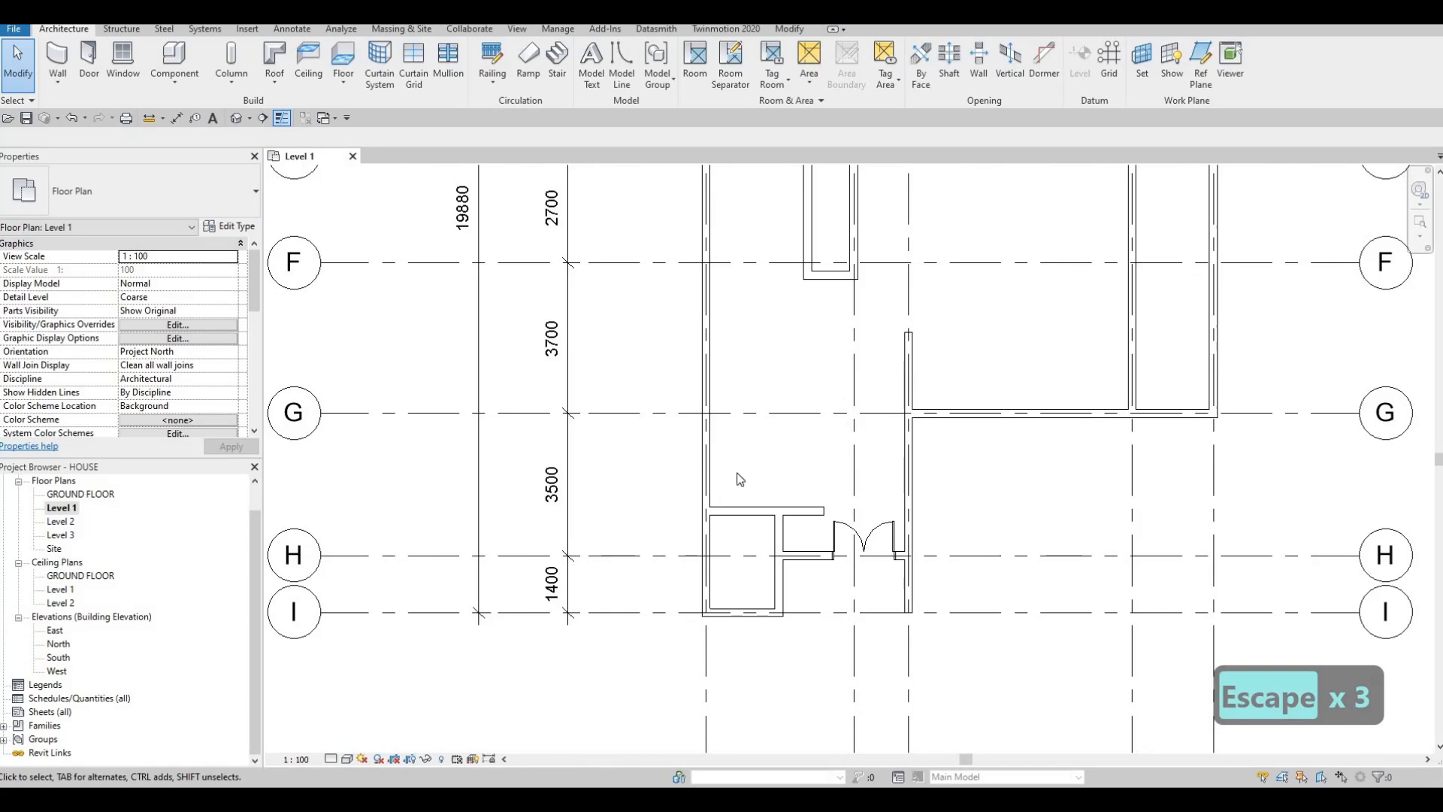
{"action": "left_click", "coordinate": [746, 511]}
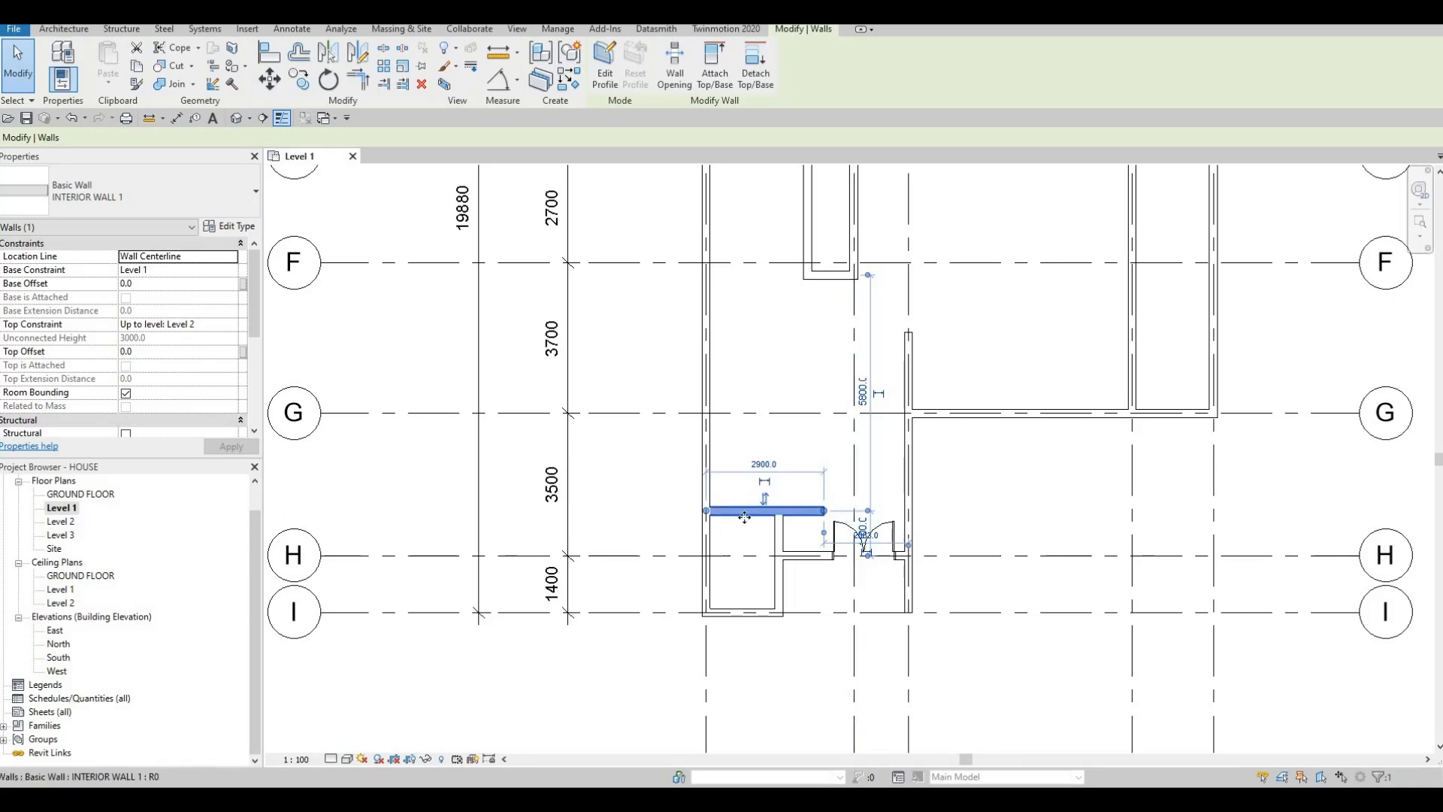
{"action": "scroll", "coordinate": [749, 534], "scroll_direction": "up", "scroll_amount": 2}
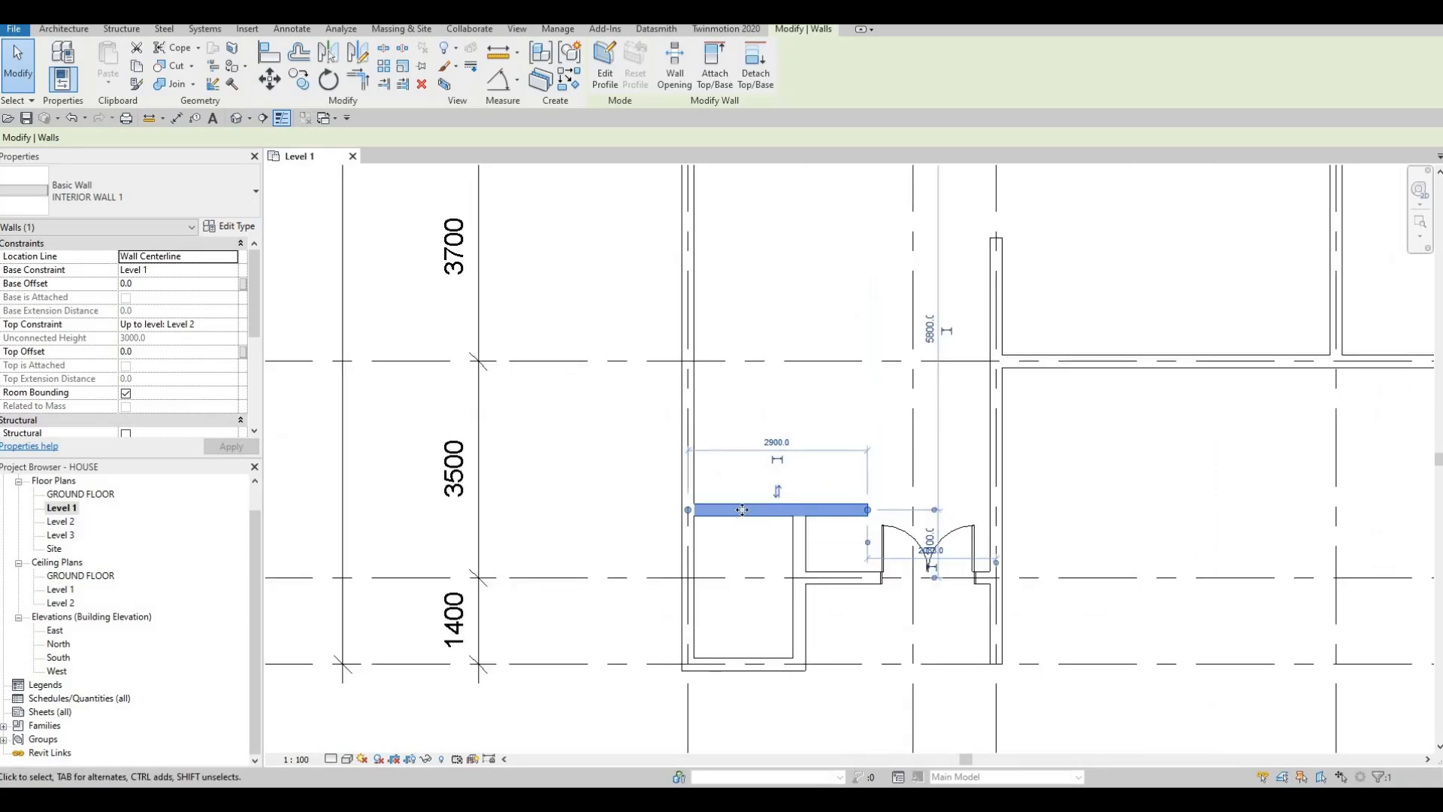
{"action": "key", "text": "Escape"}
{"action": "key", "text": "Escape"}
{"action": "left_click", "coordinate": [700, 517]}
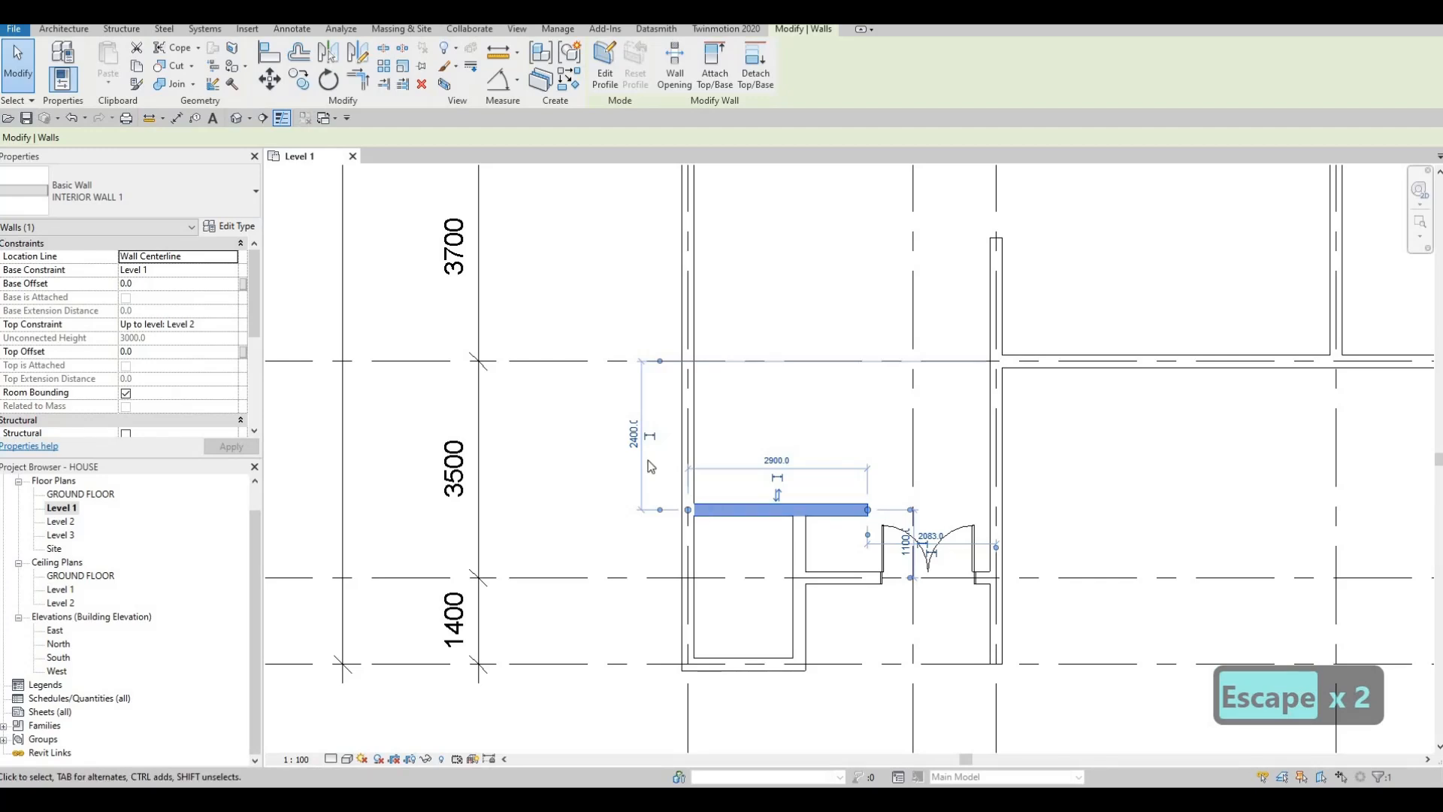
{"action": "left_click_drag", "start_coordinate": [744, 510], "coordinate": [841, 515]}
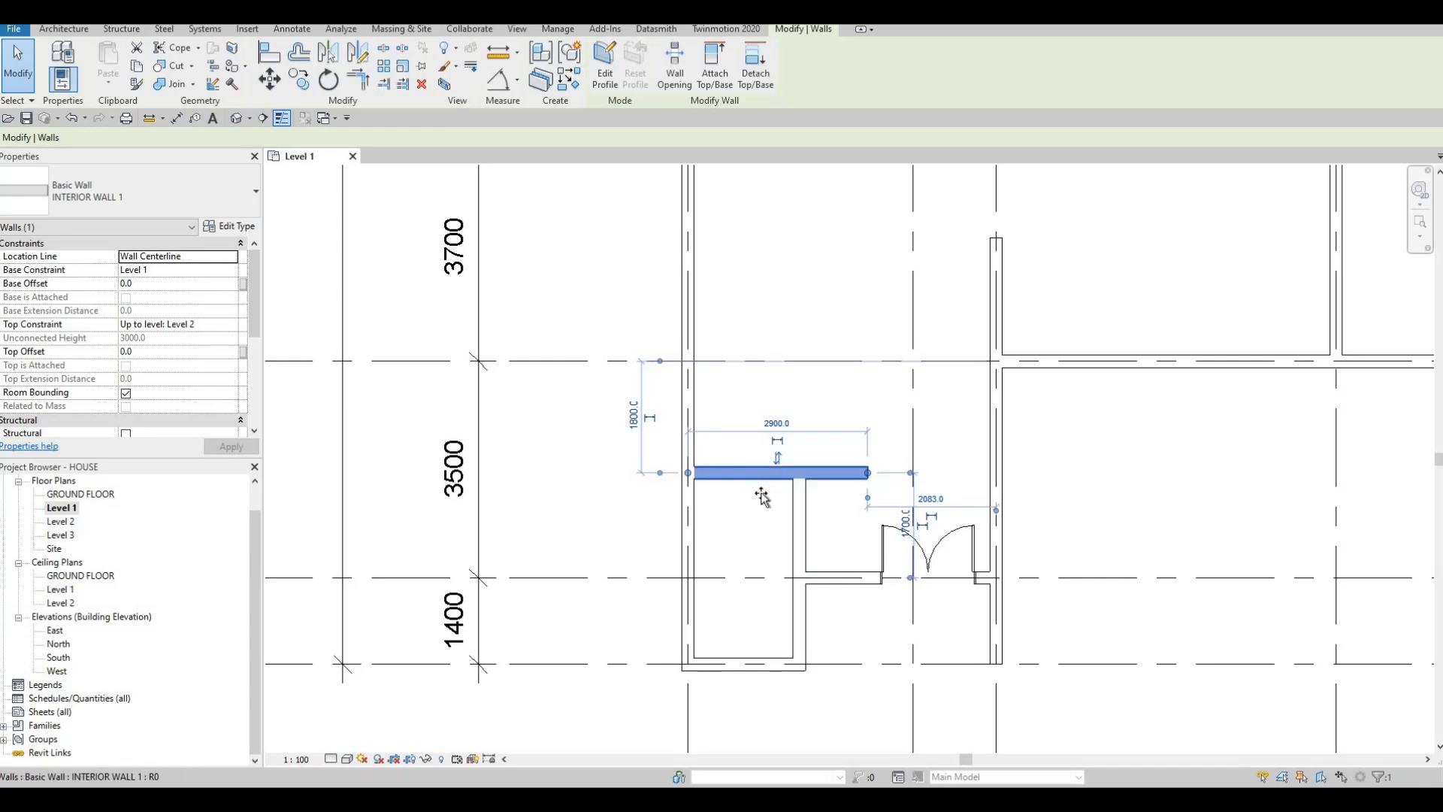
{"action": "left_click_drag", "start_coordinate": [764, 482], "coordinate": [806, 521]}
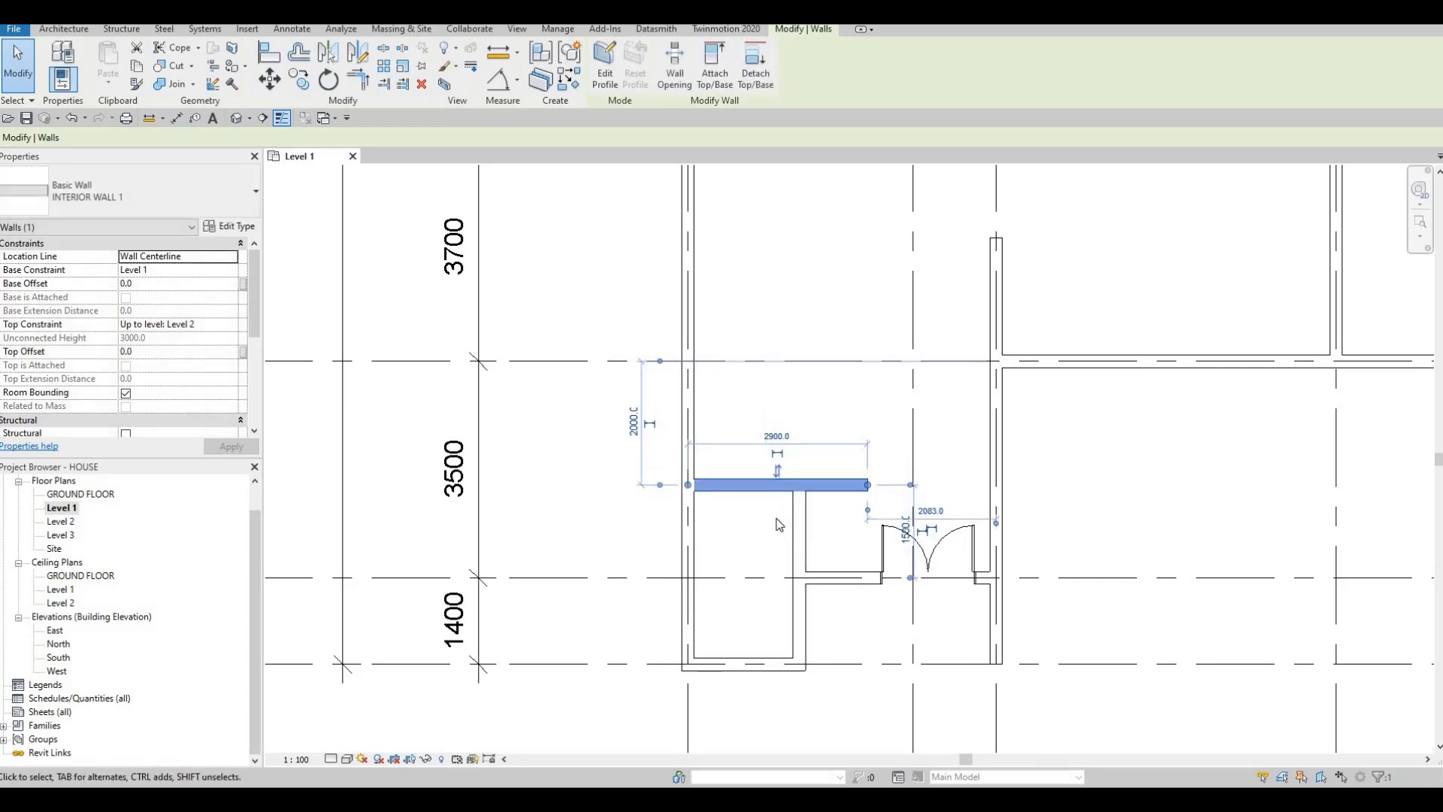
{"action": "key", "text": "Escape"}
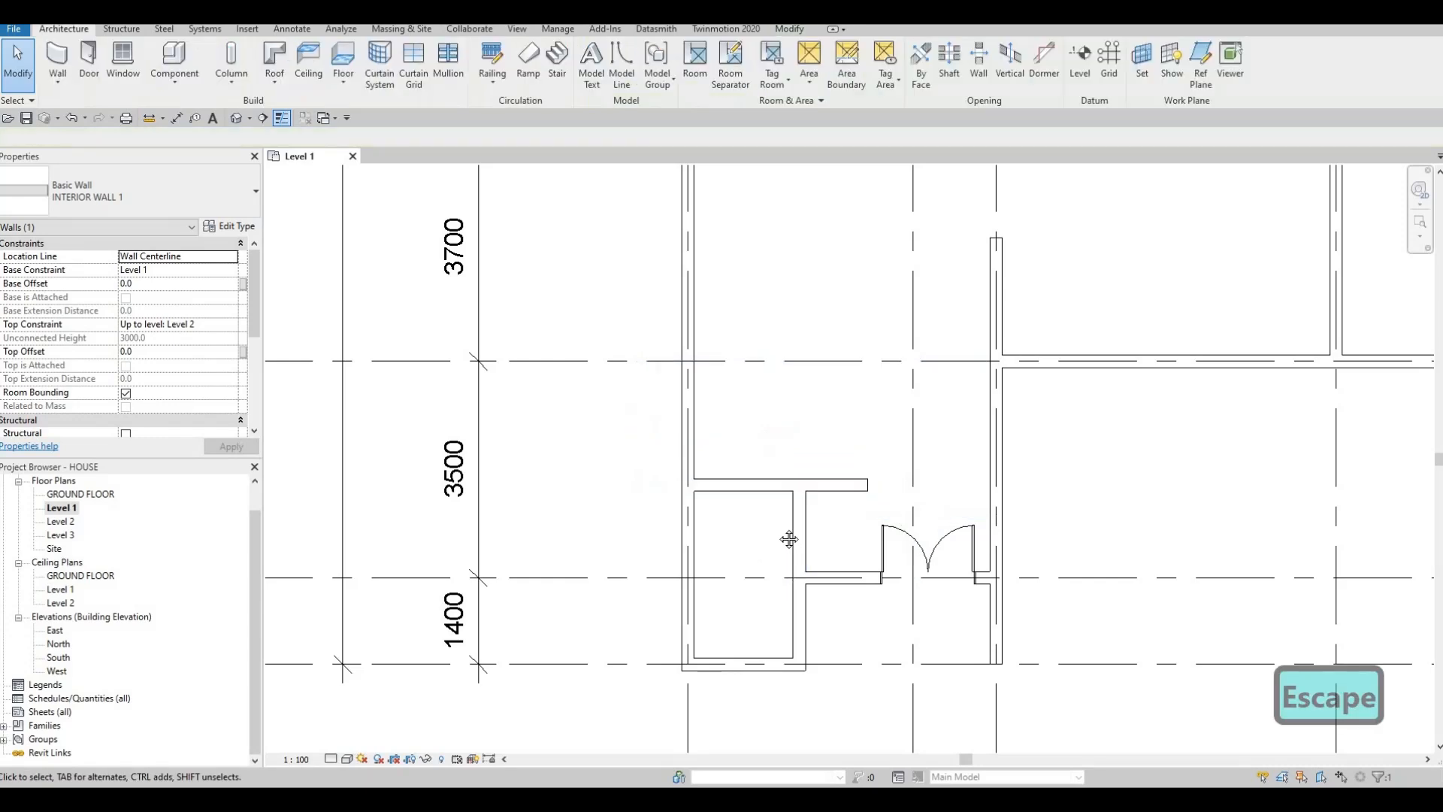
Check the distance from the grid 1 wall to the small room's vertical interior wall above grid H.
{"action": "key", "text": "Escape"}
{"action": "middle_click_drag", "start_coordinate": [793, 535], "coordinate": [799, 518]}
{"action": "left_click", "coordinate": [798, 519]}
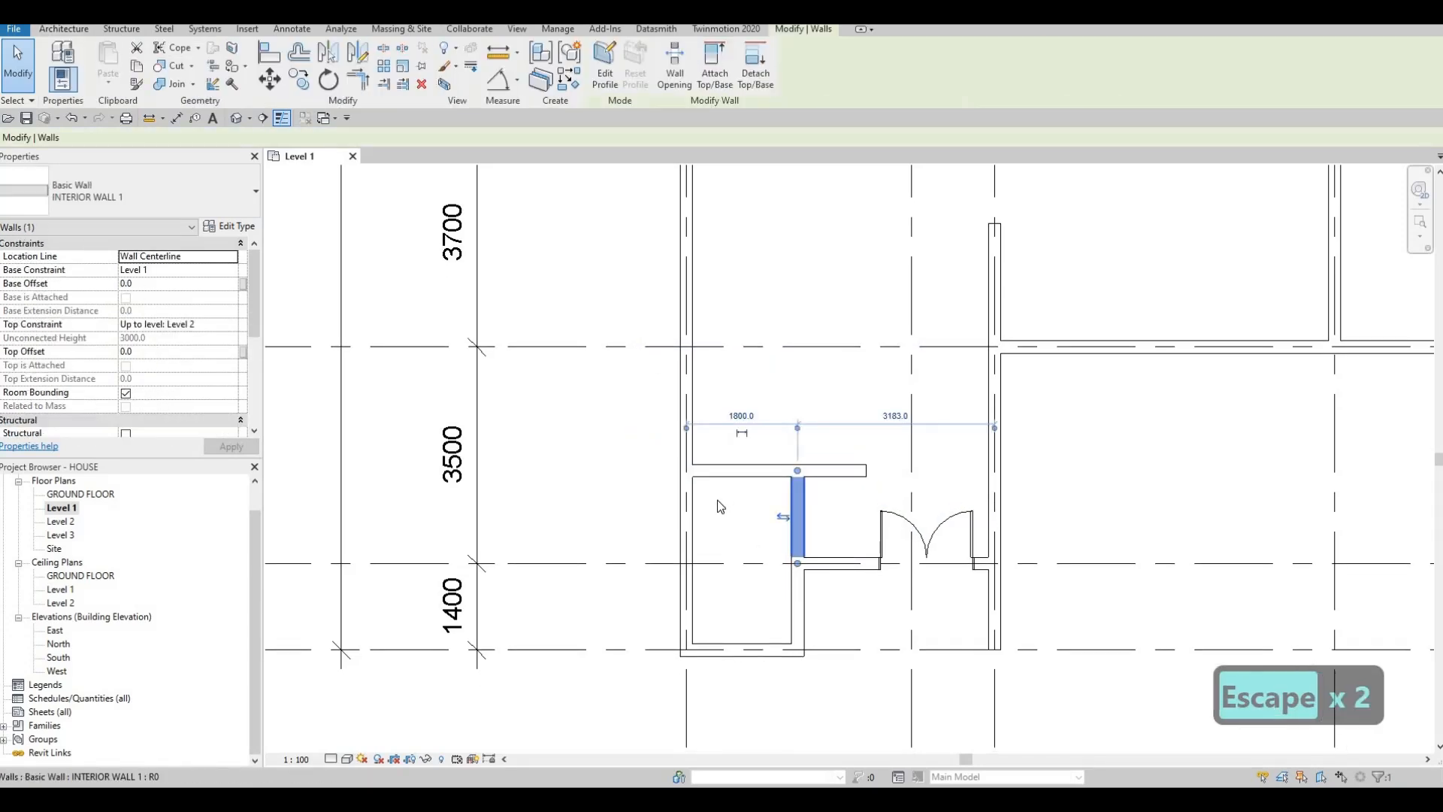
{"action": "key", "text": "Escape"}
{"action": "key", "text": "Escape"}
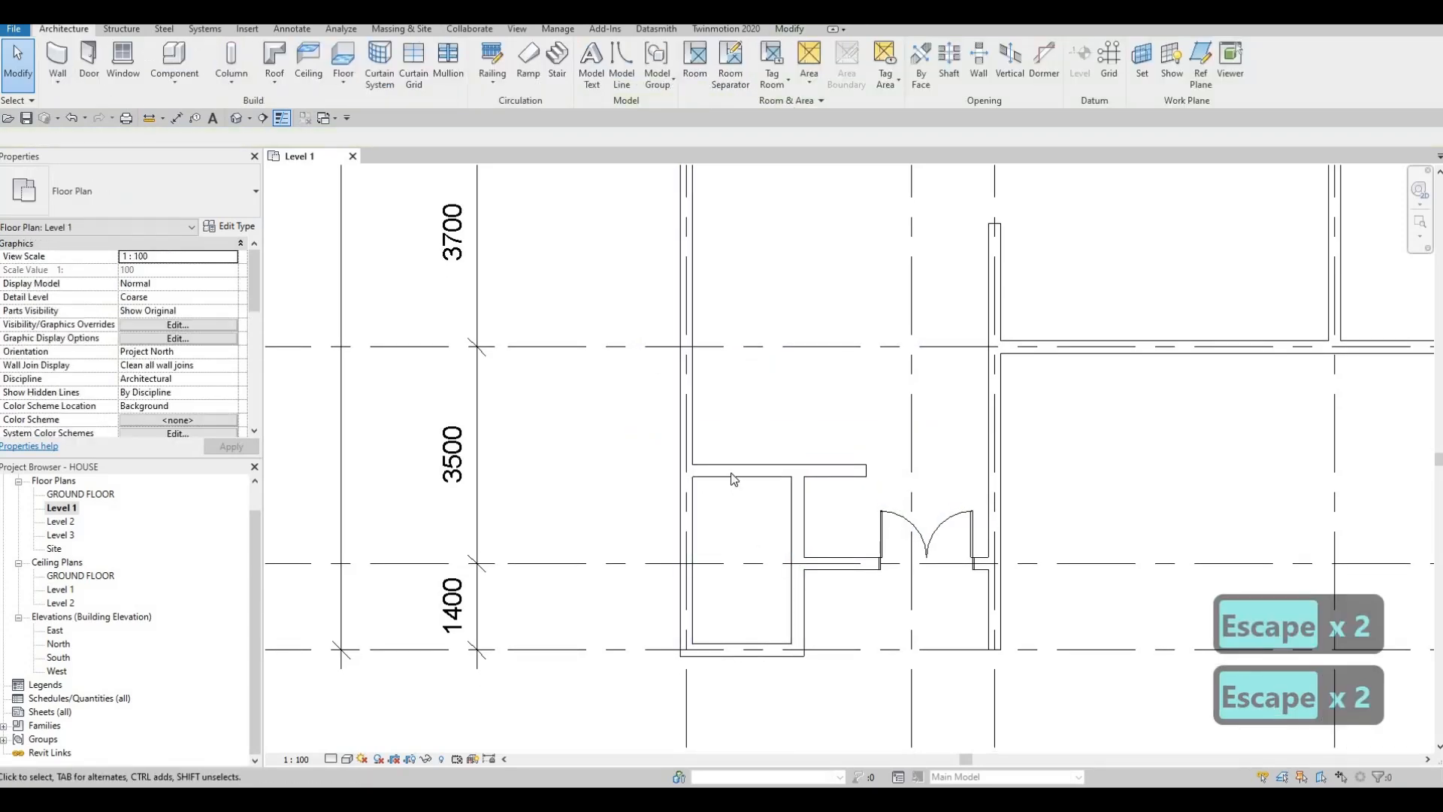
Move the small room's upper wall down to 2300 mm below grid G and shorten its free end to a 2300 mm length.
{"action": "left_click", "coordinate": [728, 487]}
{"action": "left_click_drag", "start_coordinate": [796, 485], "coordinate": [828, 490]}
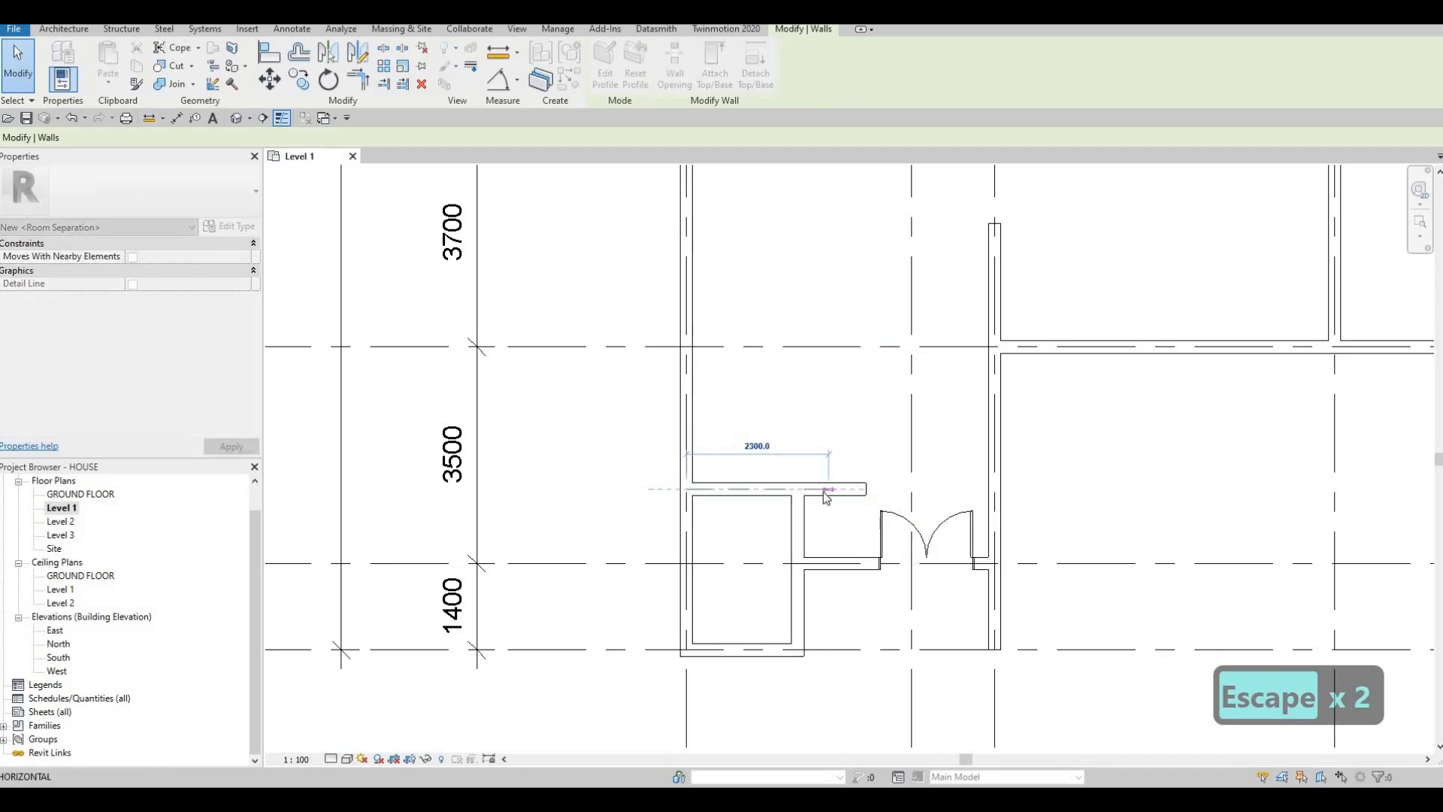
{"action": "left_click", "coordinate": [823, 492]}
{"action": "key", "text": "Escape"}
{"action": "left_click", "coordinate": [742, 490]}
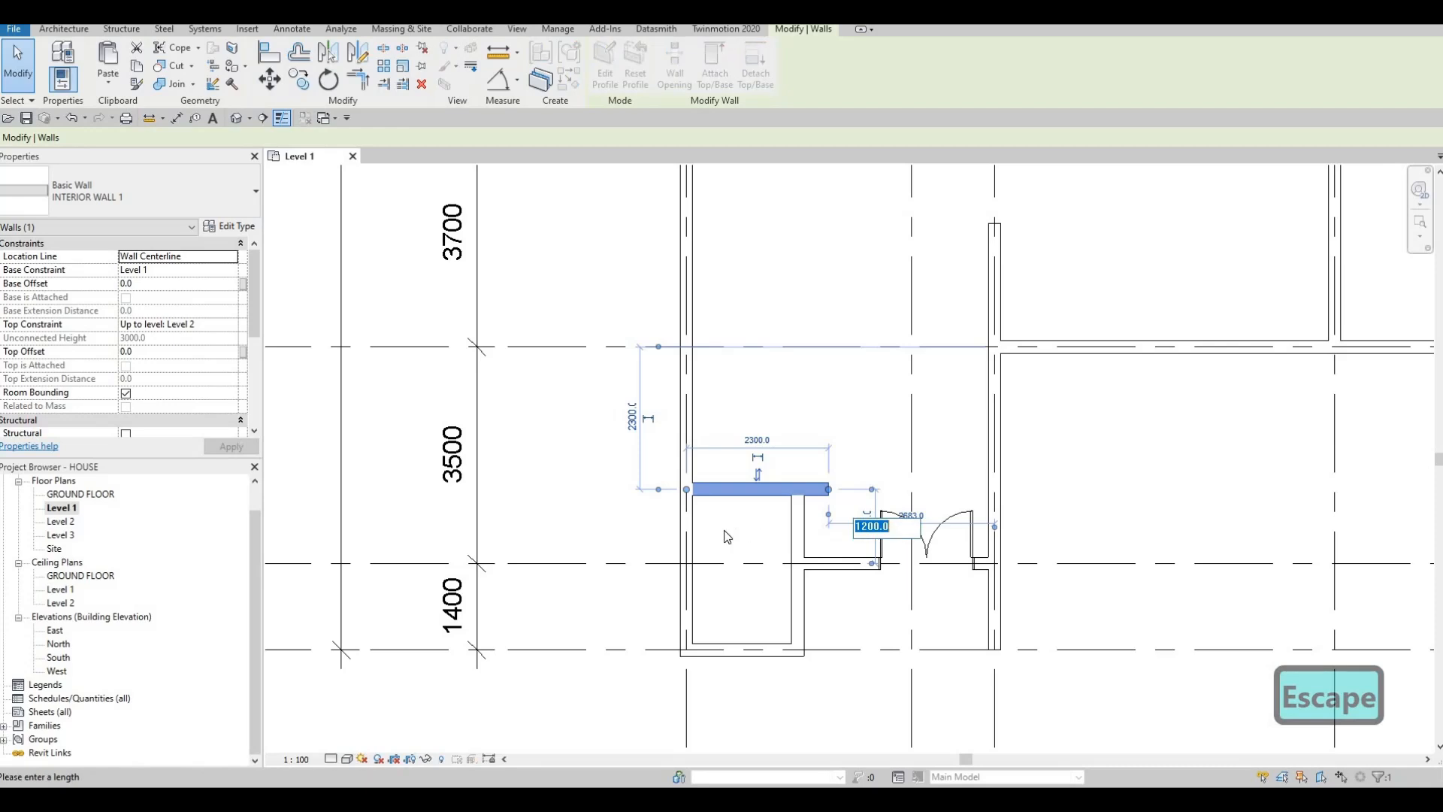
{"action": "key", "text": "Escape"}
{"action": "key", "text": "Escape"}
{"action": "scroll", "coordinate": [710, 507], "scroll_direction": "down", "scroll_amount": 2}
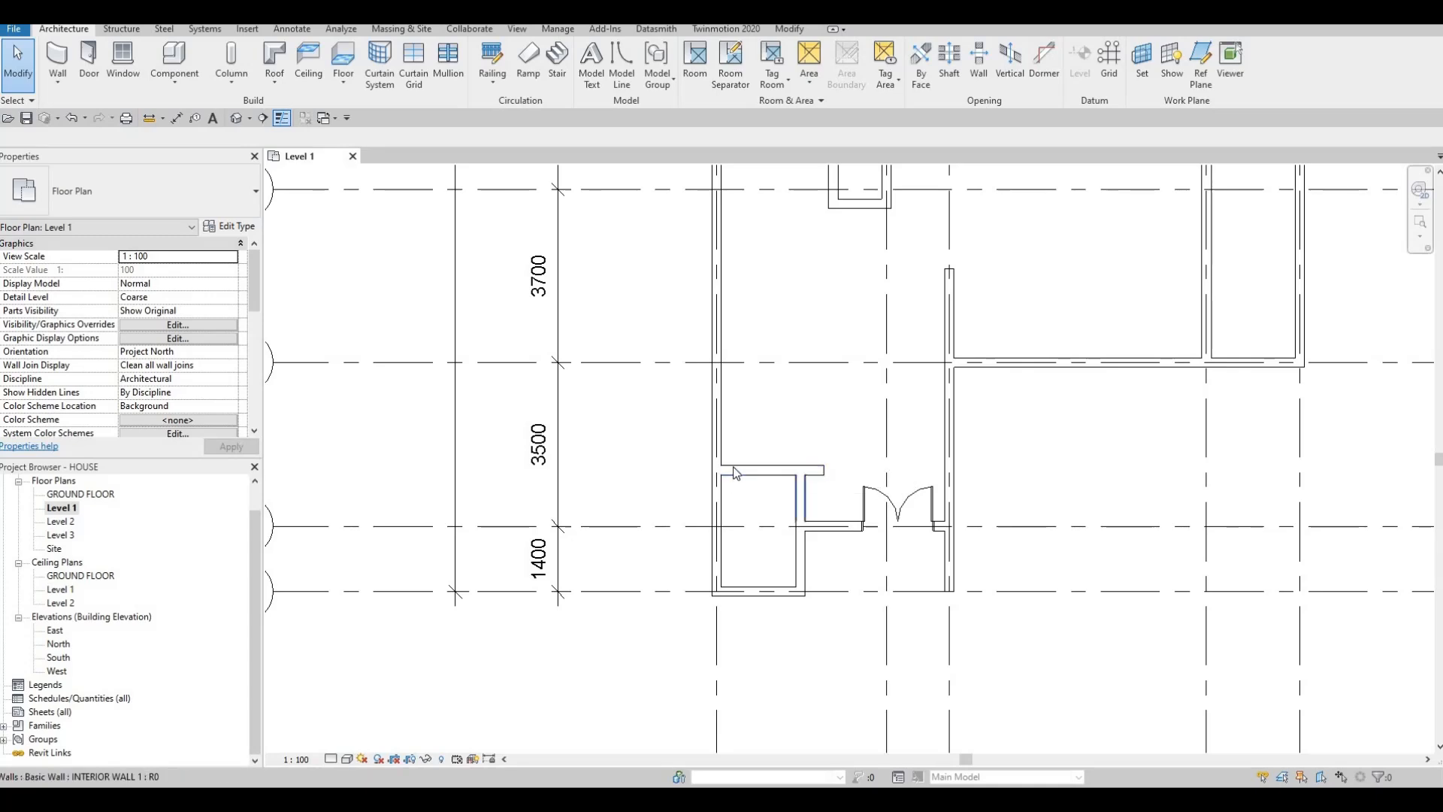
Extend the free end of the small room's upper wall above grid H to a wall length of 2600 mm.
{"action": "left_click", "coordinate": [818, 471]}
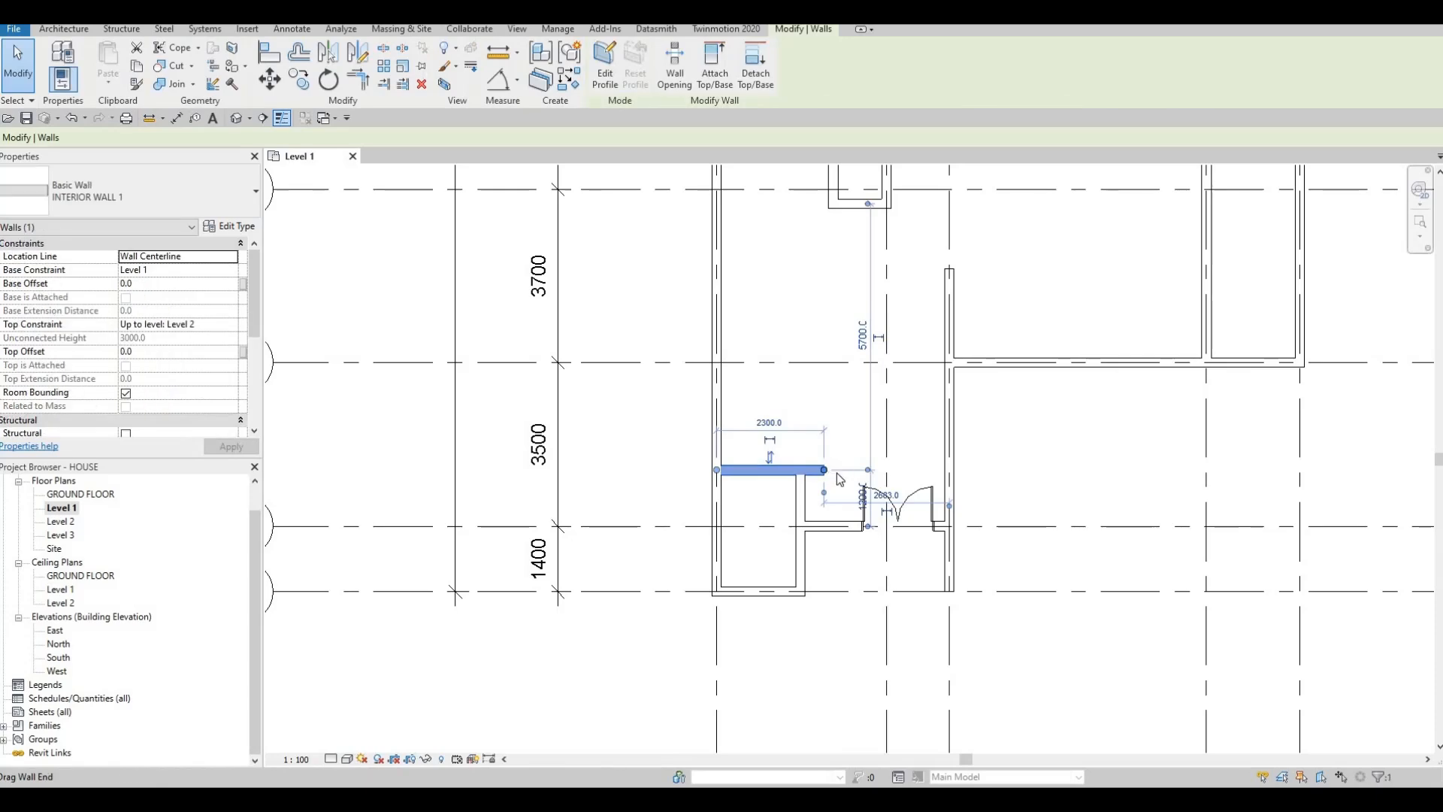
{"action": "left_click_drag", "start_coordinate": [837, 472], "coordinate": [839, 470]}
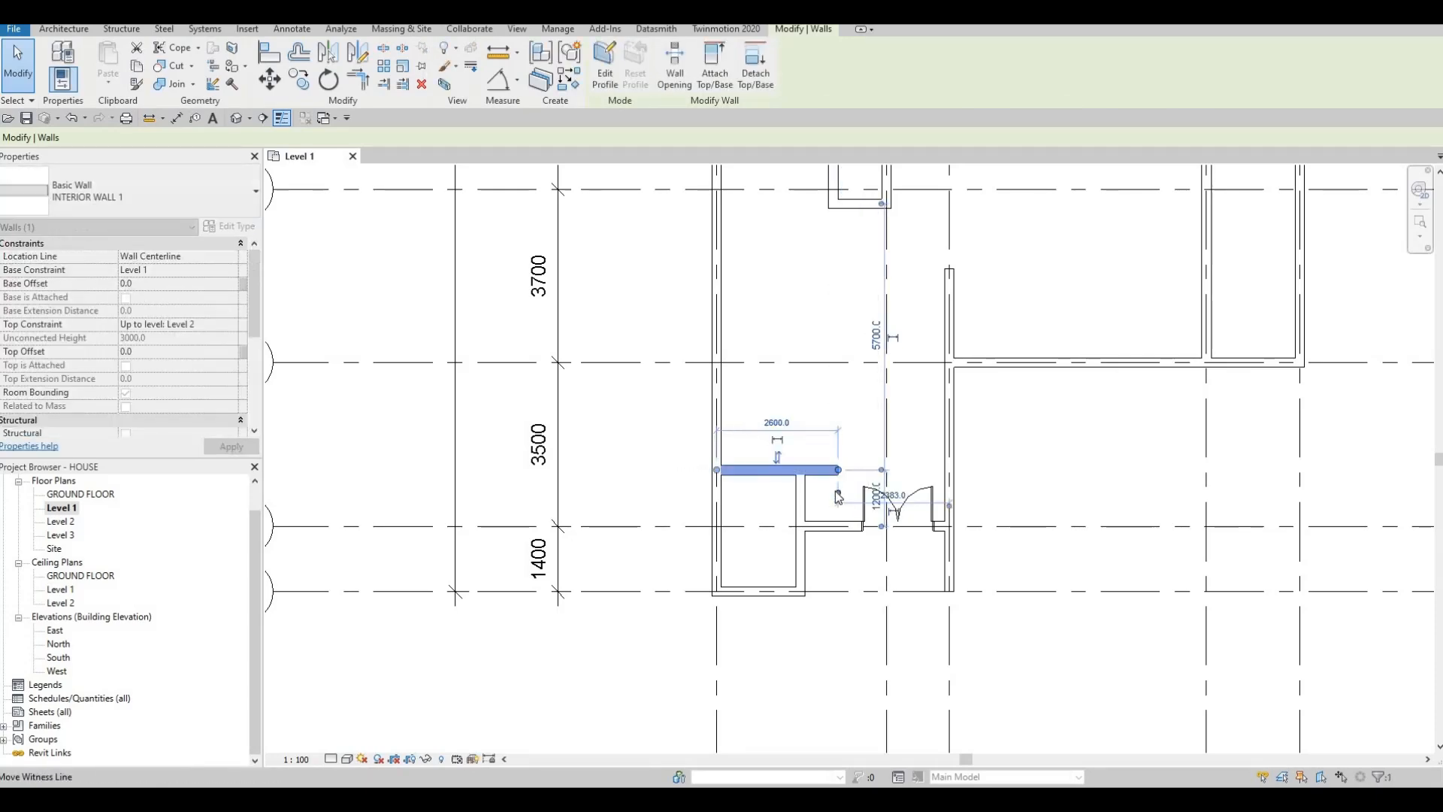
{"action": "key", "text": "Escape"}
{"action": "key", "text": "Escape"}
{"action": "key", "text": "Escape"}
{"action": "scroll", "coordinate": [766, 504], "scroll_direction": "down", "scroll_amount": 4}
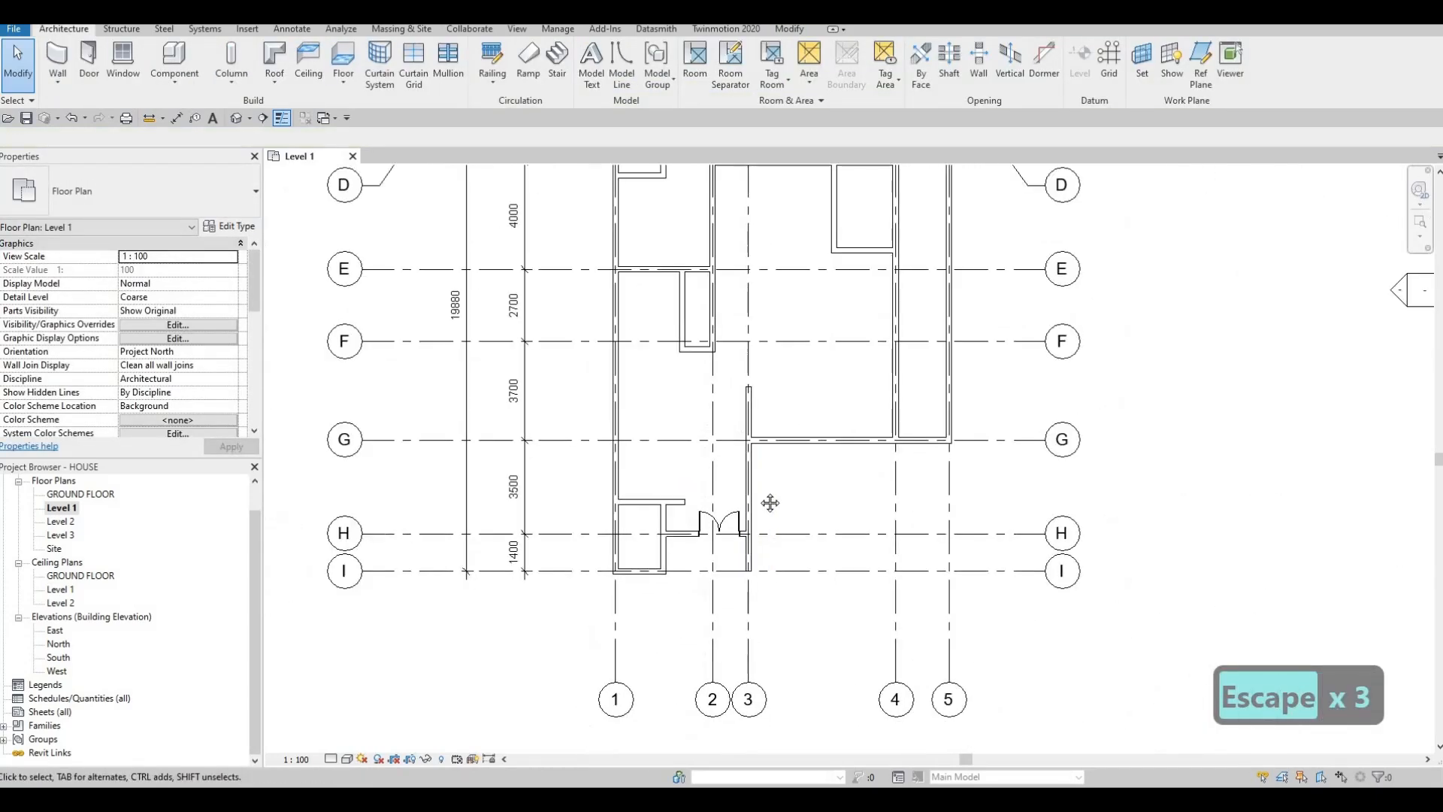
Choose the M_Door-Interior-Single-1_Panel-Wood family from the Residential folder for loading.
{"action": "scroll", "coordinate": [771, 503], "scroll_direction": "down", "scroll_amount": 2}
{"action": "scroll", "coordinate": [771, 503], "scroll_direction": "up", "scroll_amount": 4}
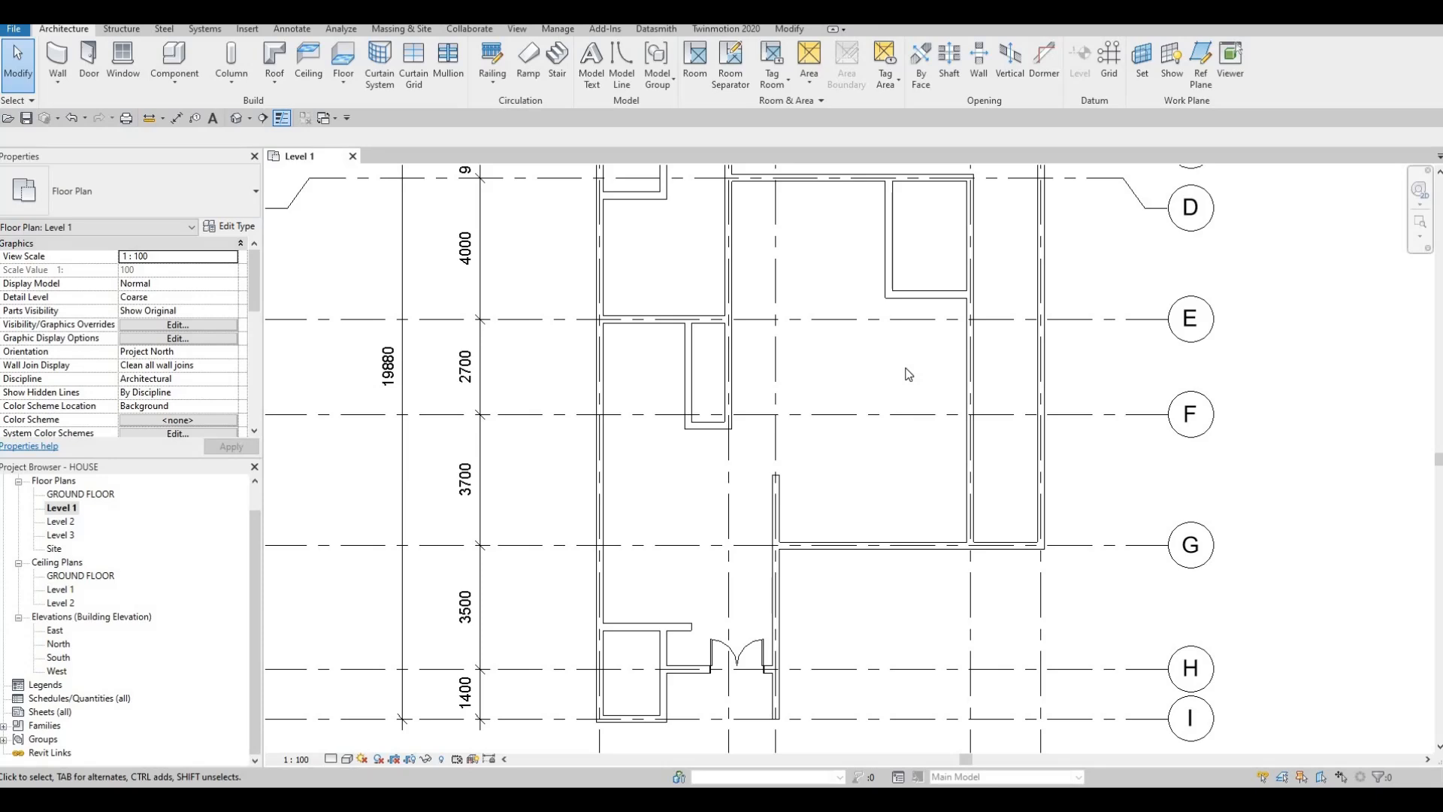
{"action": "scroll", "coordinate": [902, 375], "scroll_direction": "down", "scroll_amount": 2}
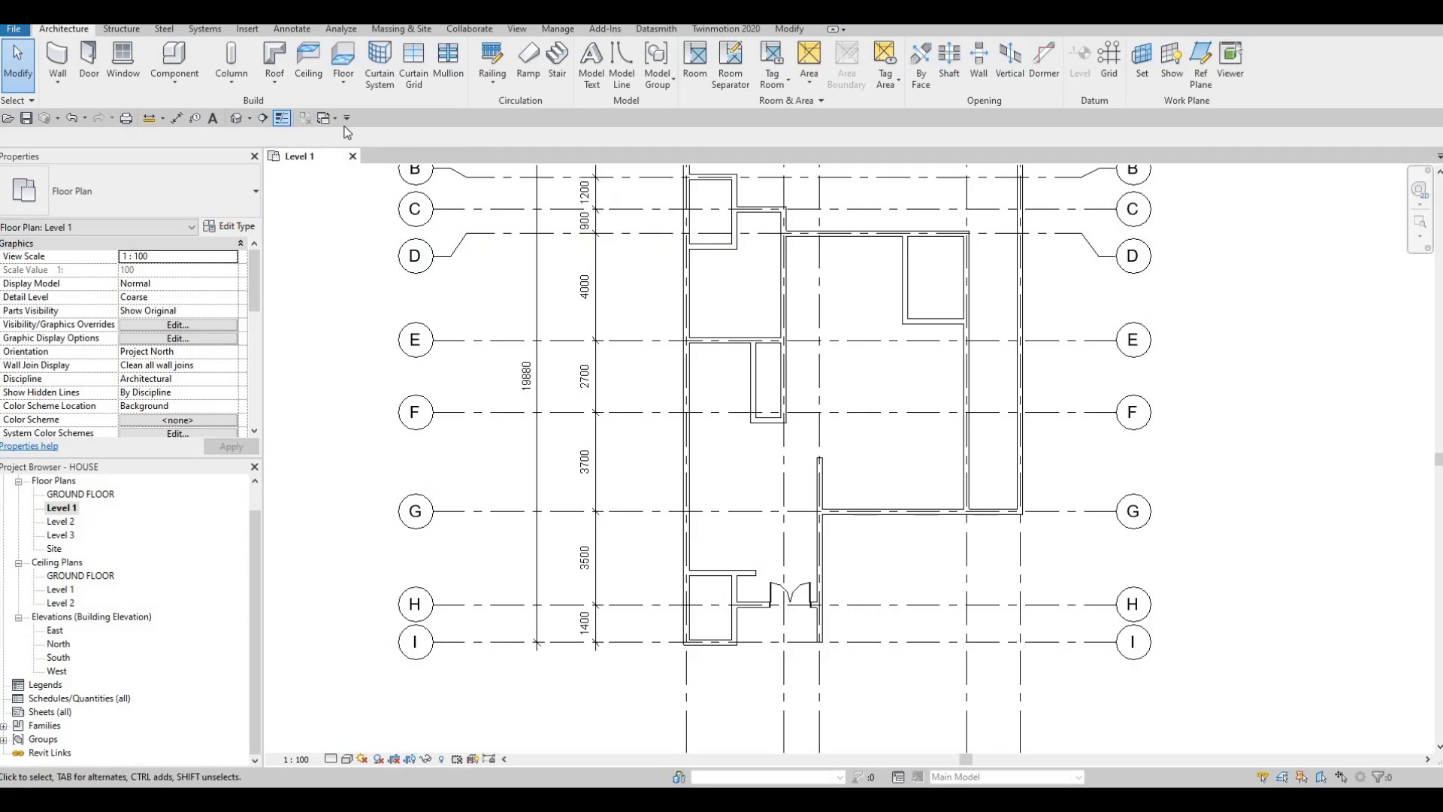
{"action": "left_click", "coordinate": [247, 30]}
{"action": "left_click", "coordinate": [627, 86]}
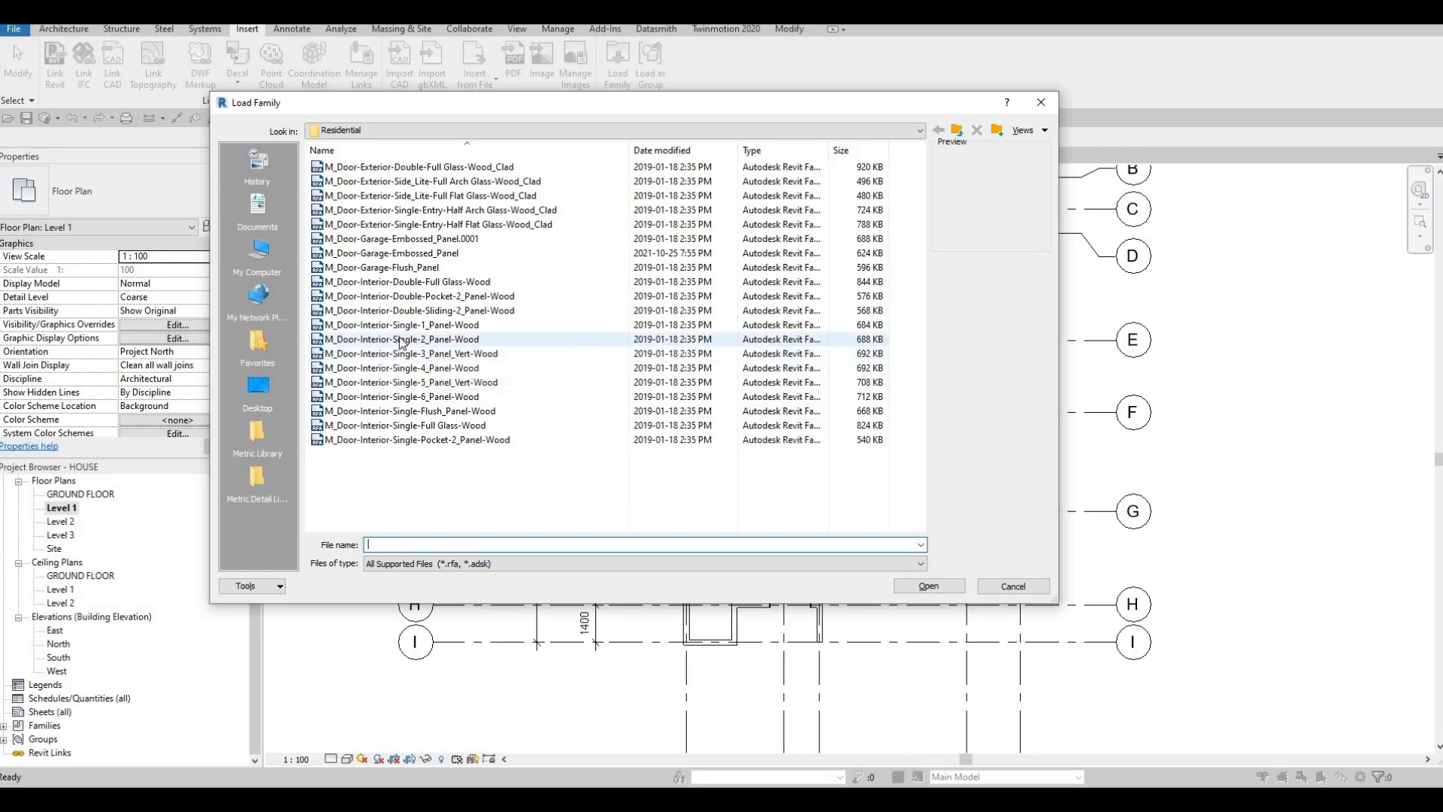
{"action": "left_click", "coordinate": [373, 329]}
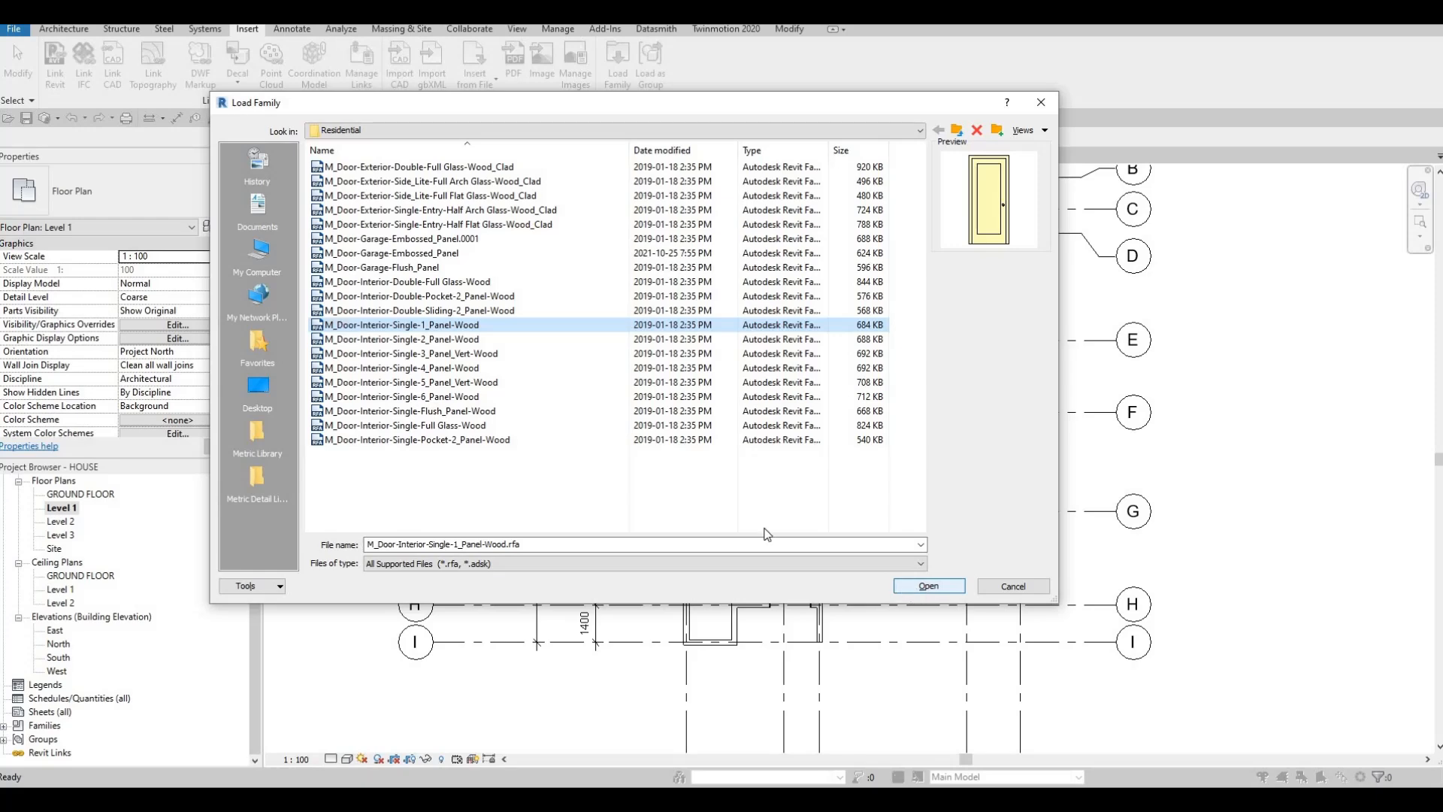
{"action": "key", "text": "Return"}
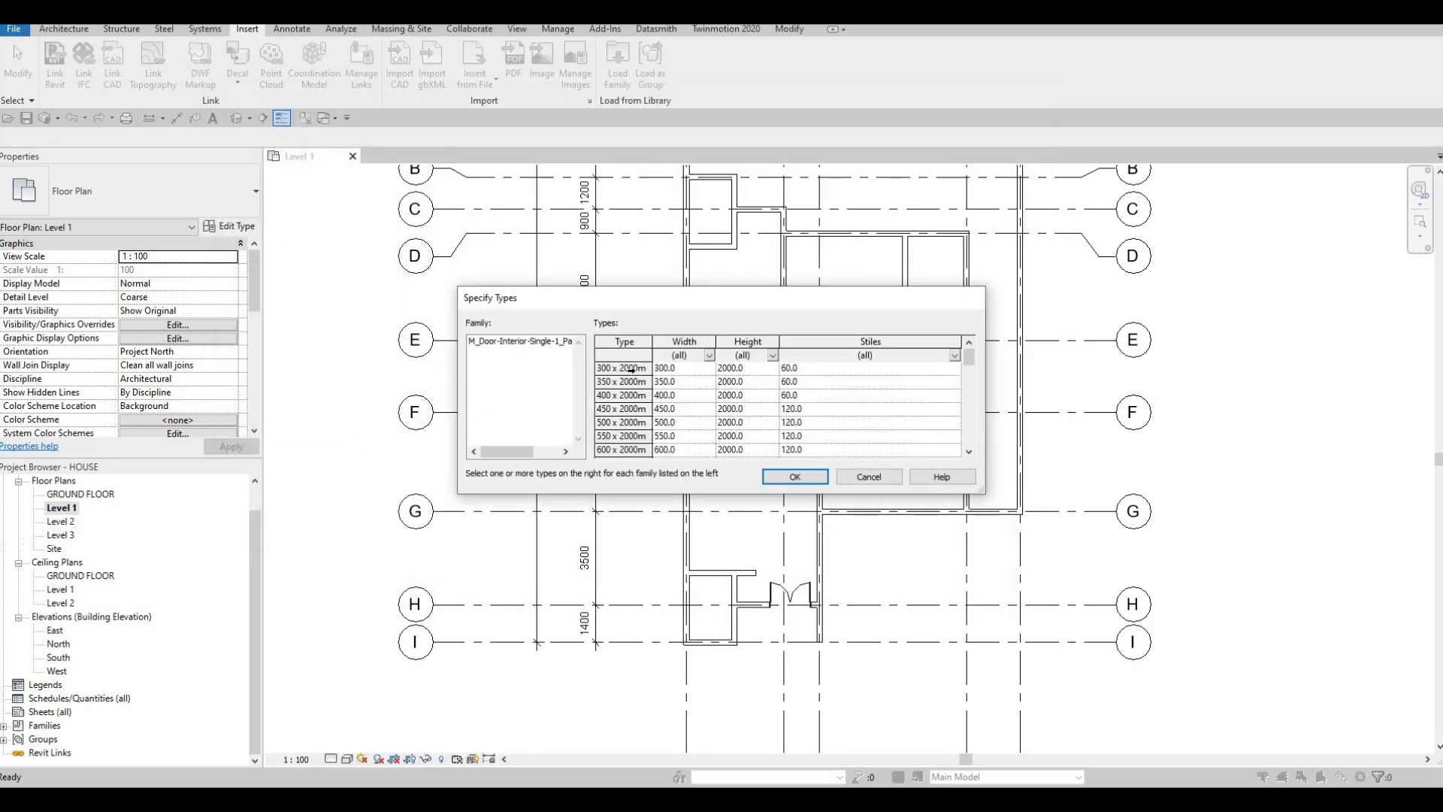
Load the single-panel interior door types from 300 x 2000mm to 900 x 2000mm and accept the large number of types.
{"action": "left_click", "coordinate": [630, 370]}
{"action": "scroll", "coordinate": [643, 409], "scroll_direction": "down", "scroll_amount": 11}
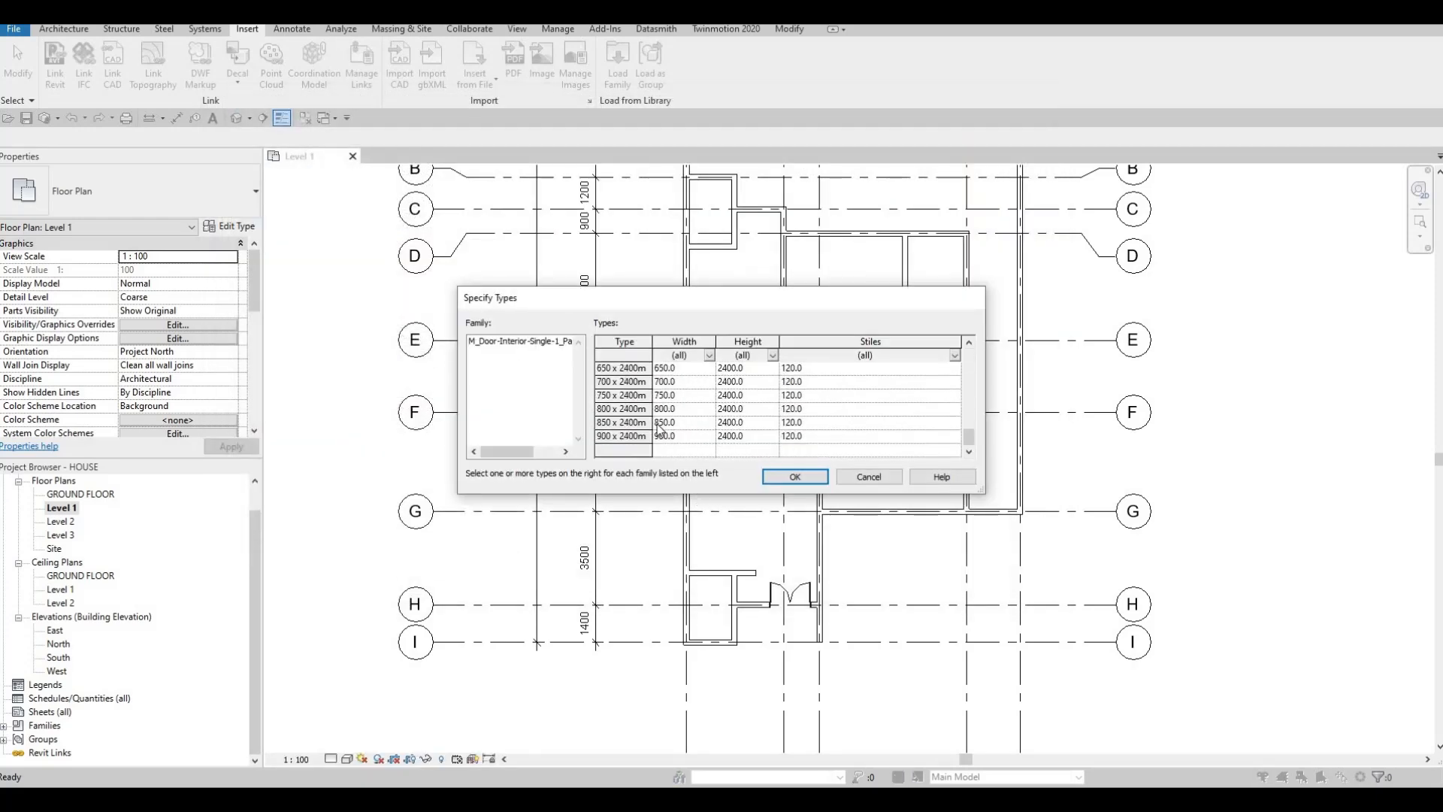
{"action": "scroll", "coordinate": [659, 427], "scroll_direction": "up", "scroll_amount": 10}
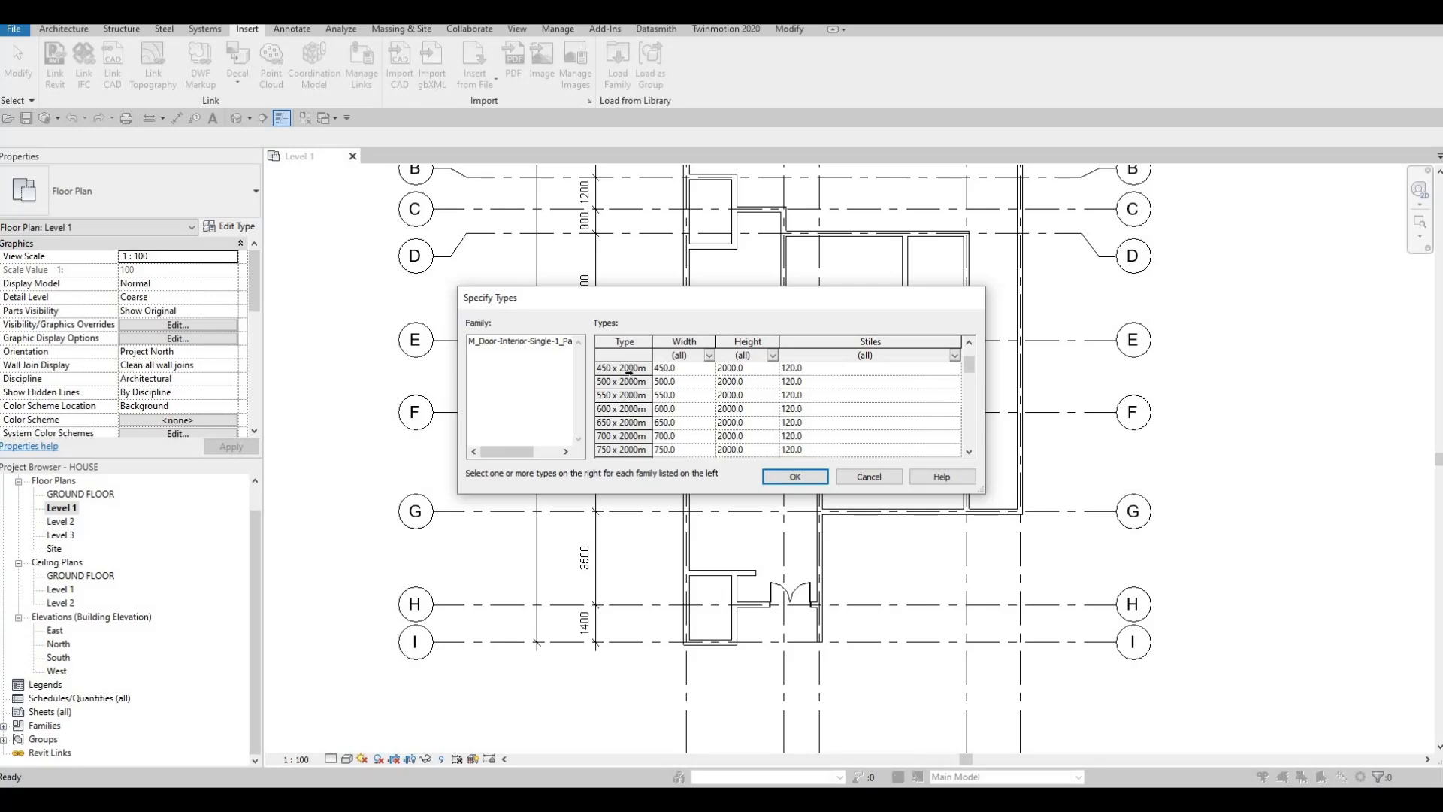
{"action": "scroll", "coordinate": [639, 383], "scroll_direction": "up", "scroll_amount": 1}
{"action": "scroll", "coordinate": [646, 418], "scroll_direction": "down", "scroll_amount": 3}
{"action": "left_click", "coordinate": [631, 396], "text": "shift"}
{"action": "left_click", "coordinate": [771, 483]}
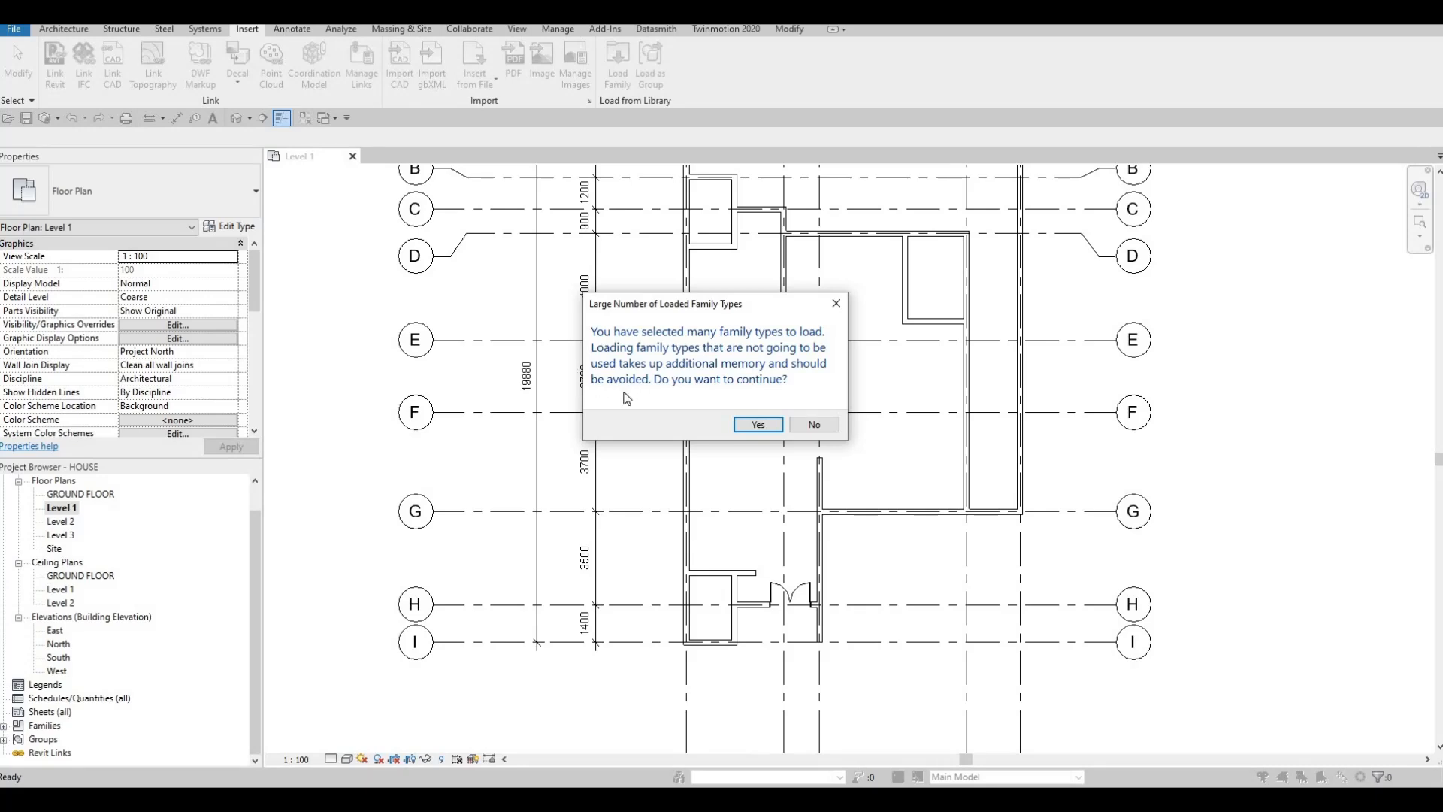
{"action": "left_click", "coordinate": [748, 426]}
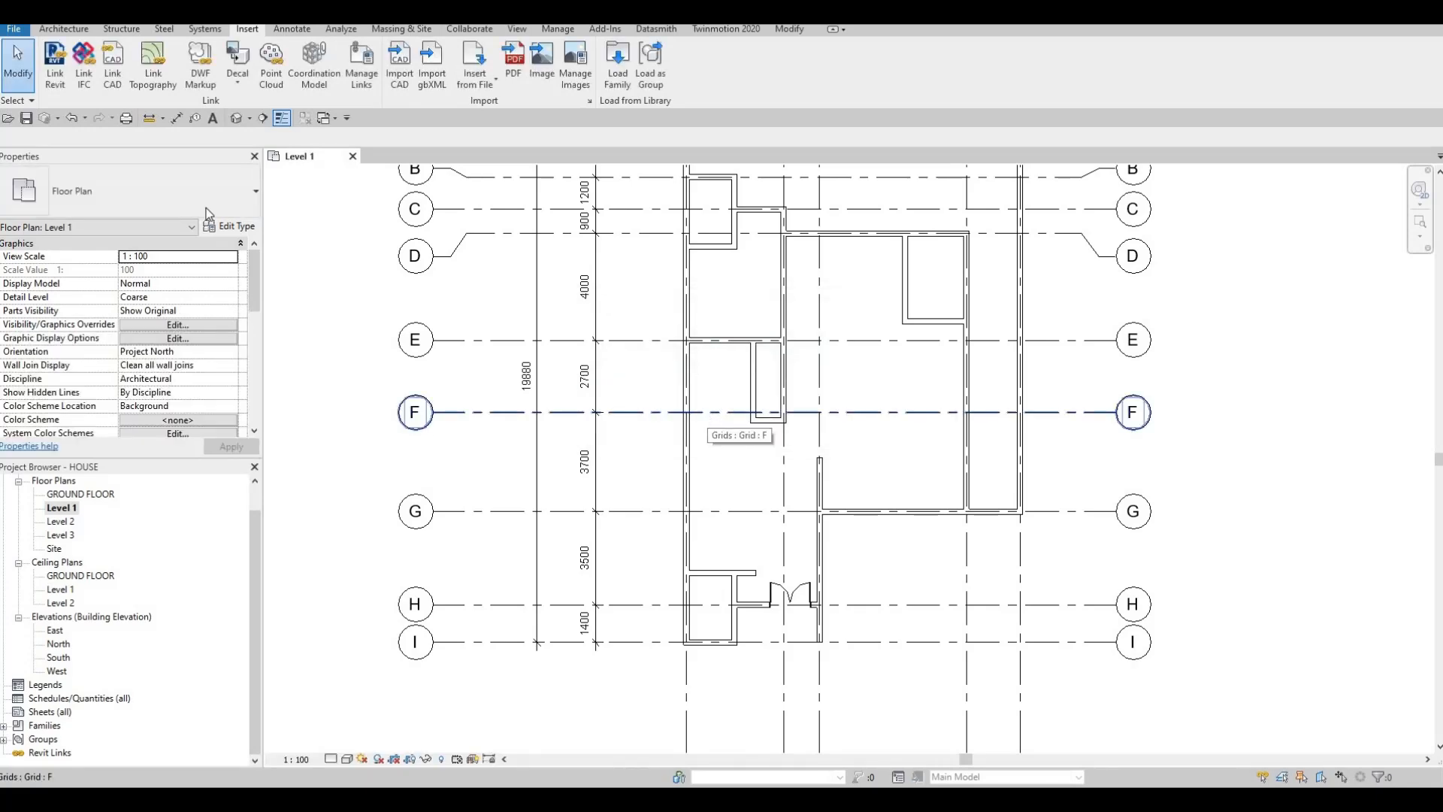
Place a 700 x 2000mm single-panel interior door in the small entrance room's vertical wall, centred 600 mm above grid H and swinging into the room.
{"action": "key", "text": "d"}
{"action": "key", "text": "r"}
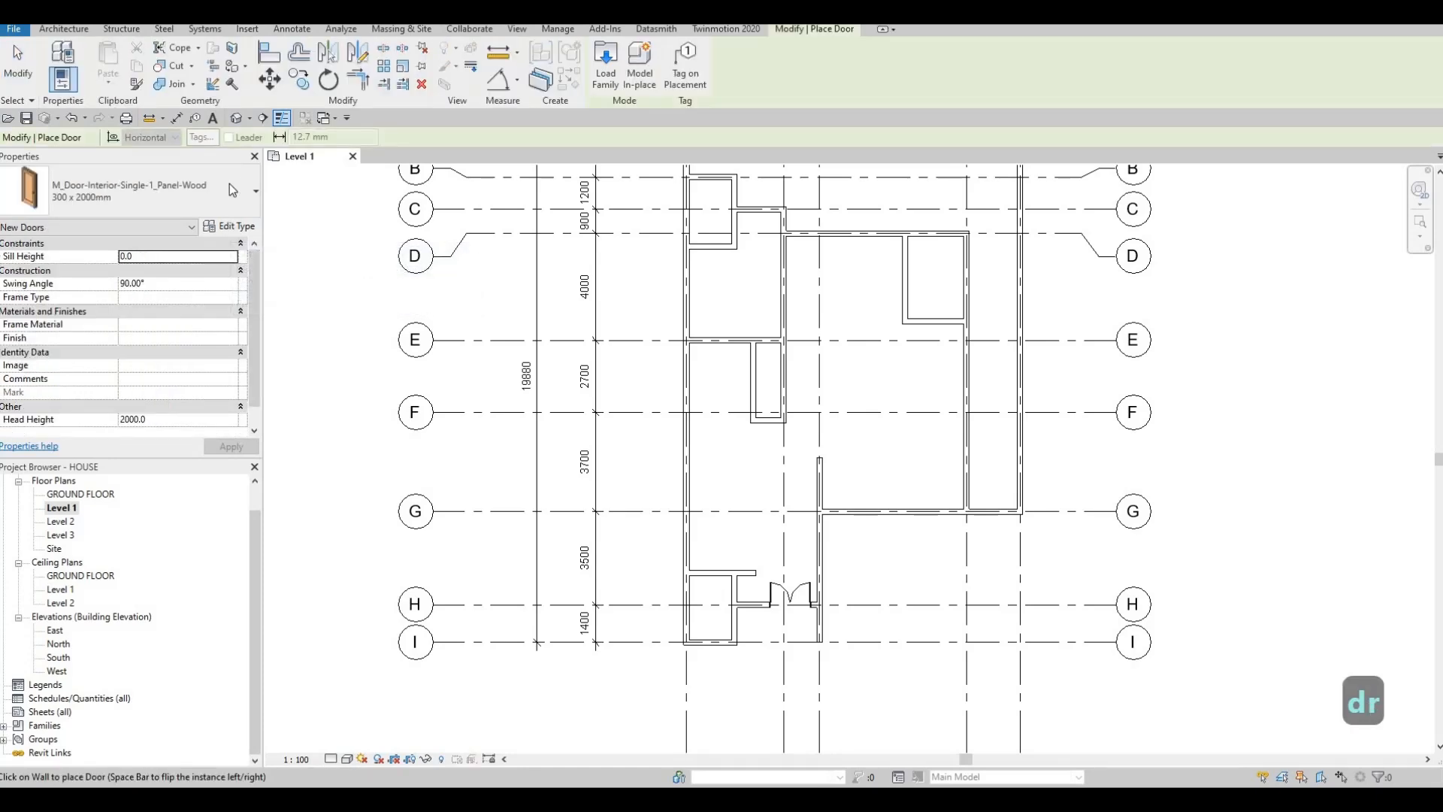
{"action": "left_click", "coordinate": [214, 188]}
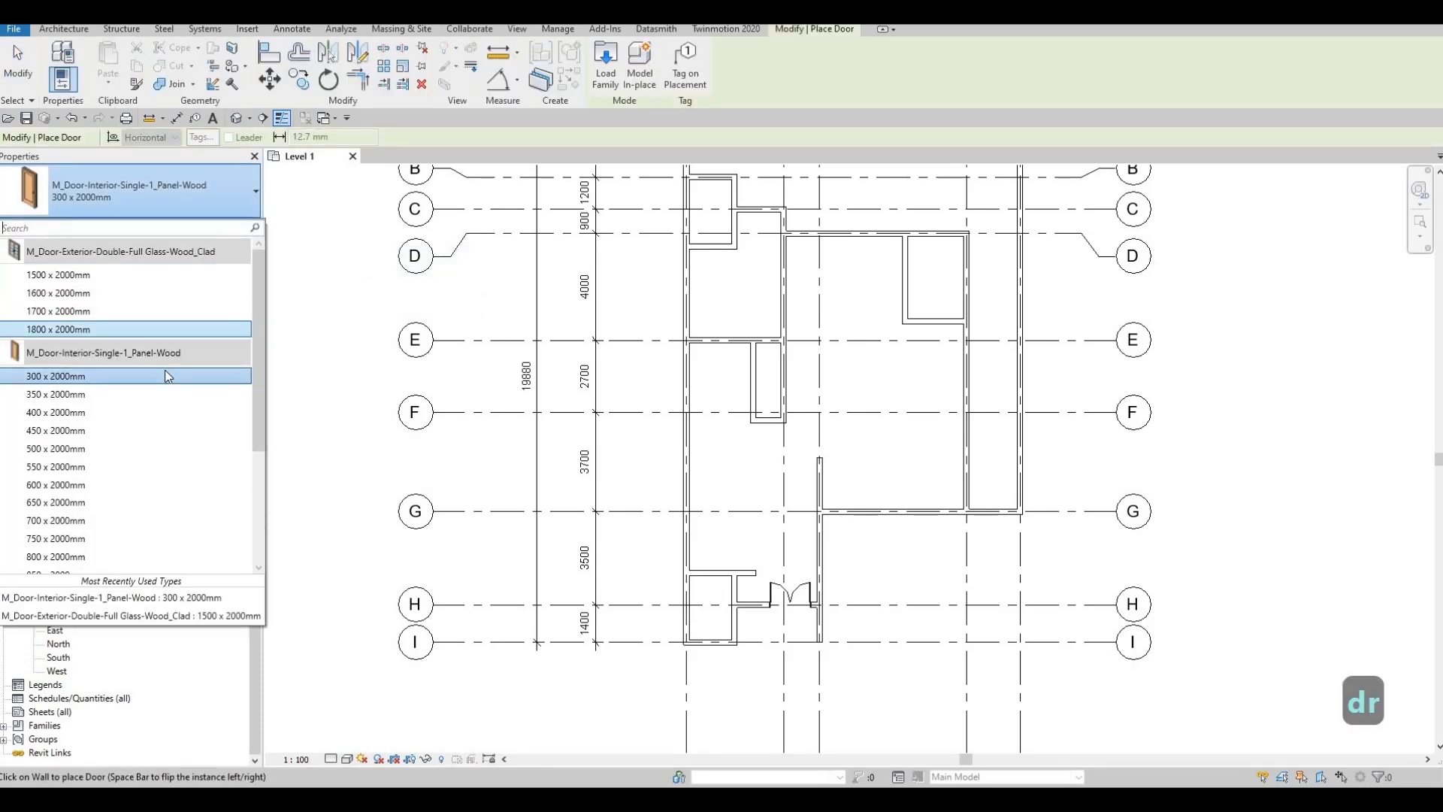
{"action": "mouse_move", "coordinate": [167, 376]}
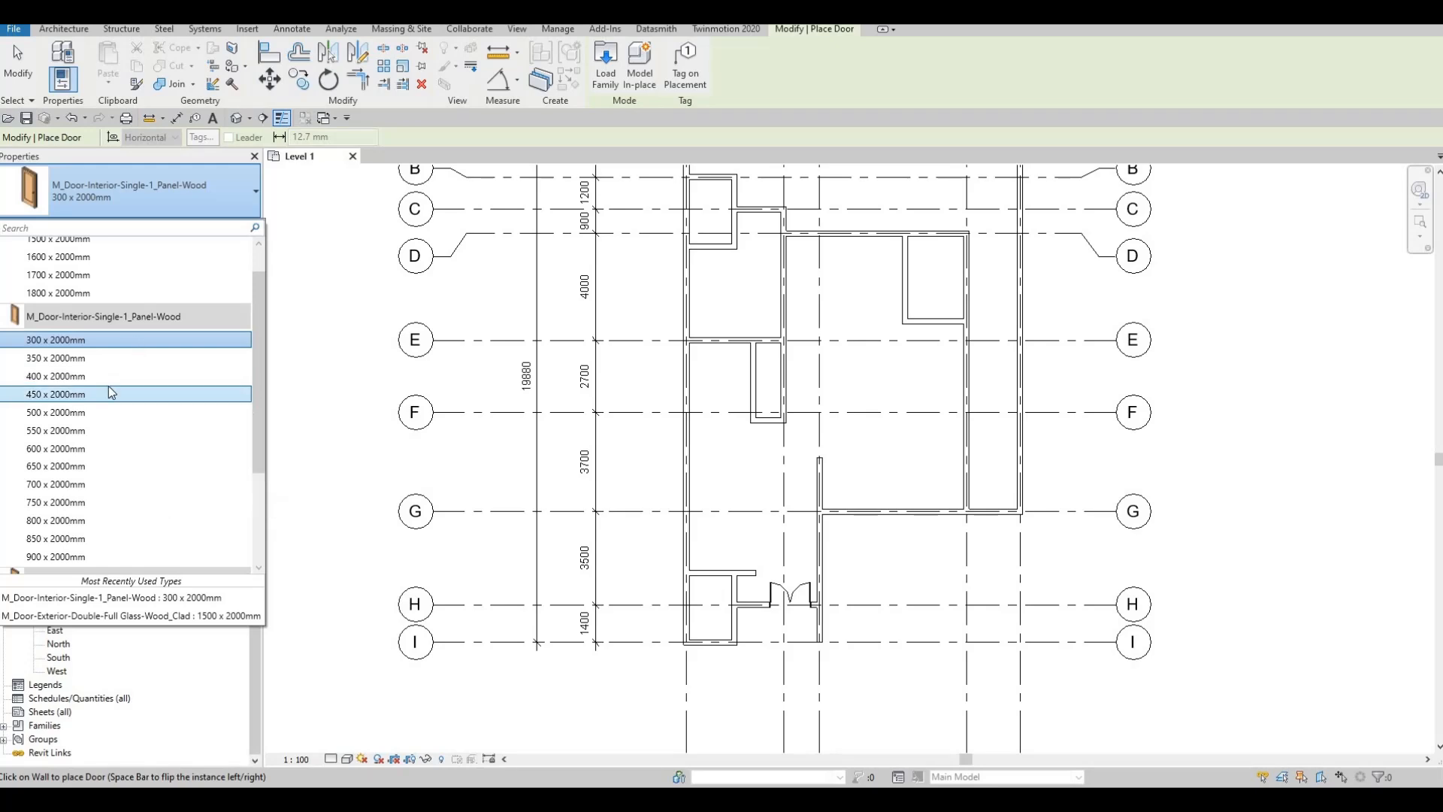
{"action": "left_click", "coordinate": [76, 484]}
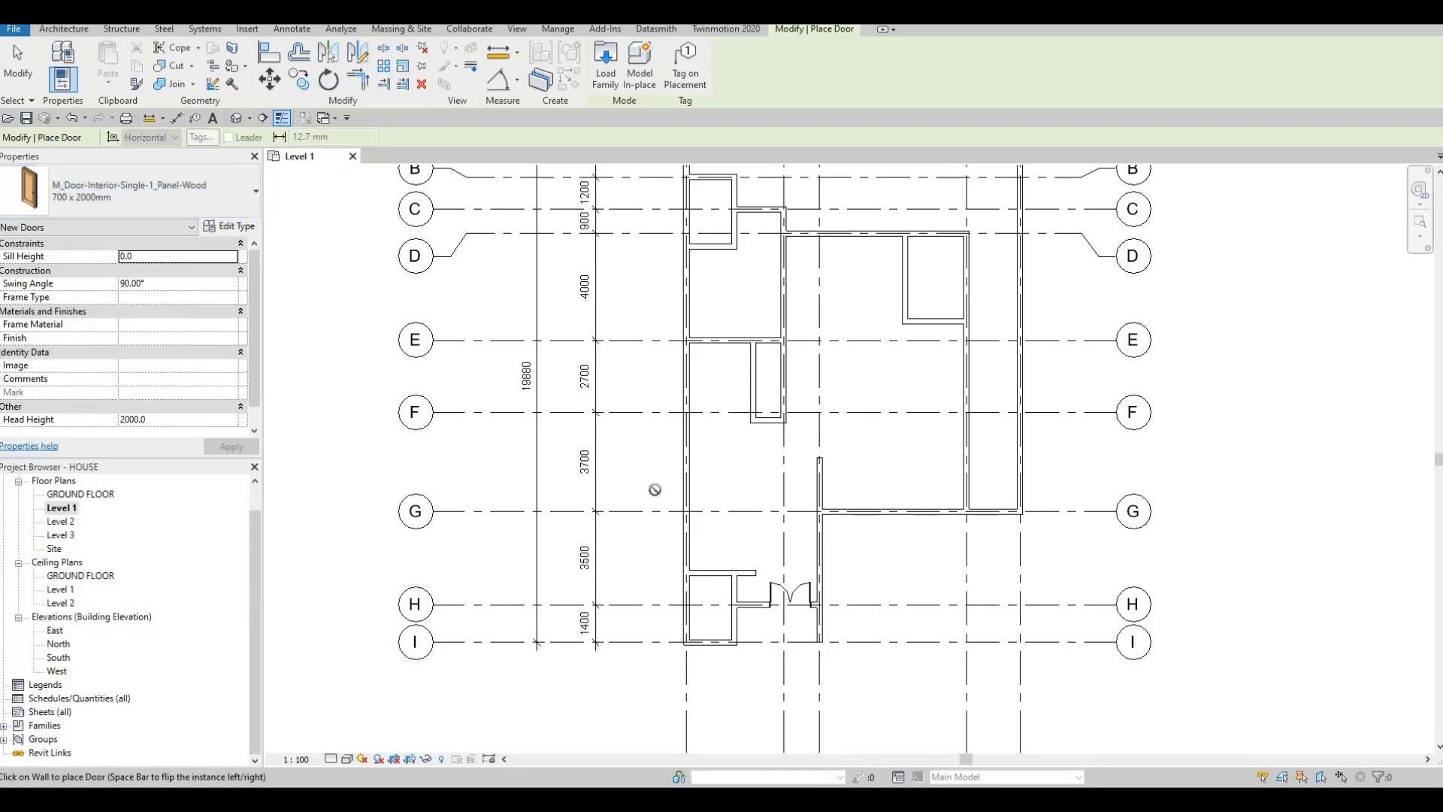
{"action": "scroll", "coordinate": [723, 585], "scroll_direction": "up", "scroll_amount": 4}
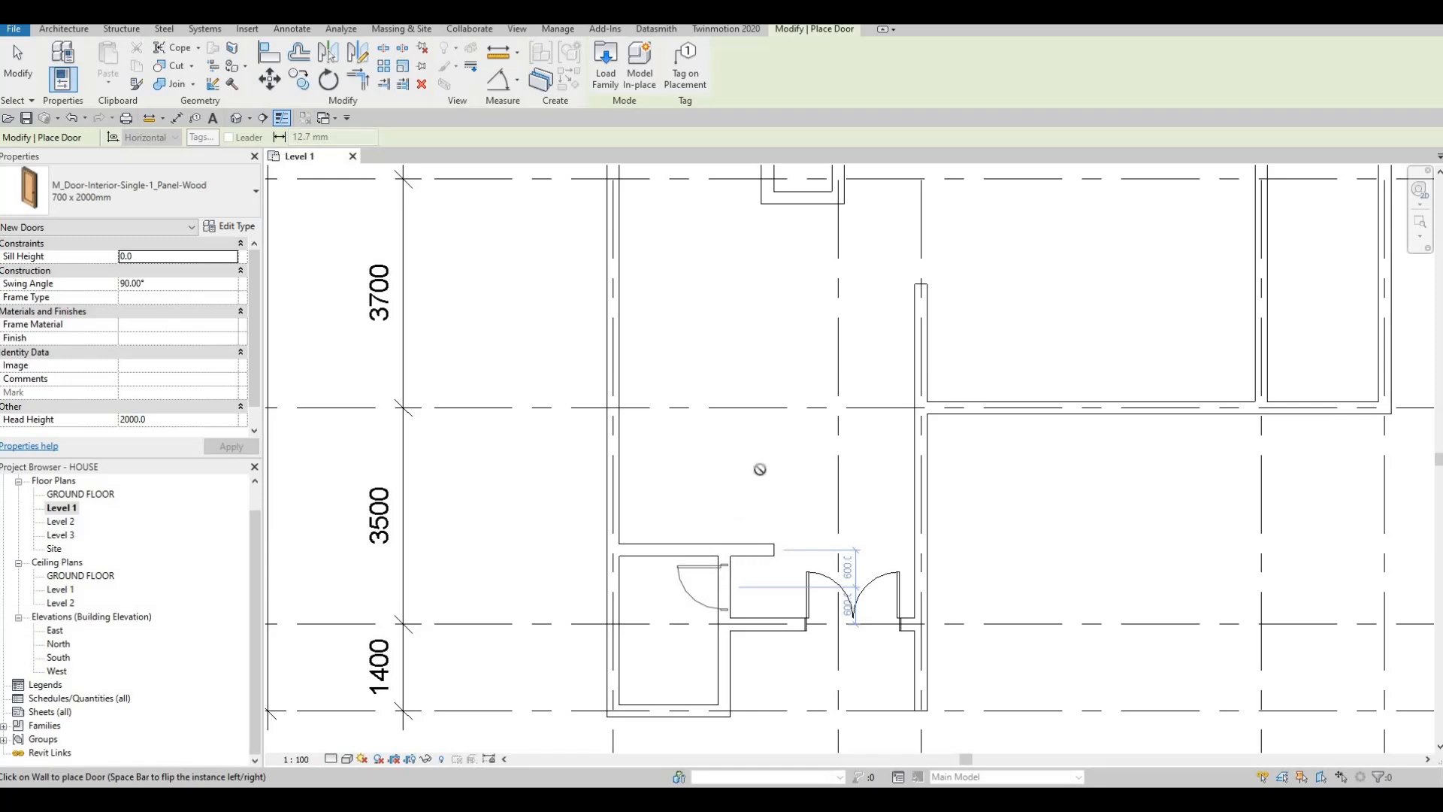
{"action": "scroll", "coordinate": [766, 443], "scroll_direction": "down", "scroll_amount": 3}
{"action": "scroll", "coordinate": [771, 440], "scroll_direction": "down", "scroll_amount": 4}
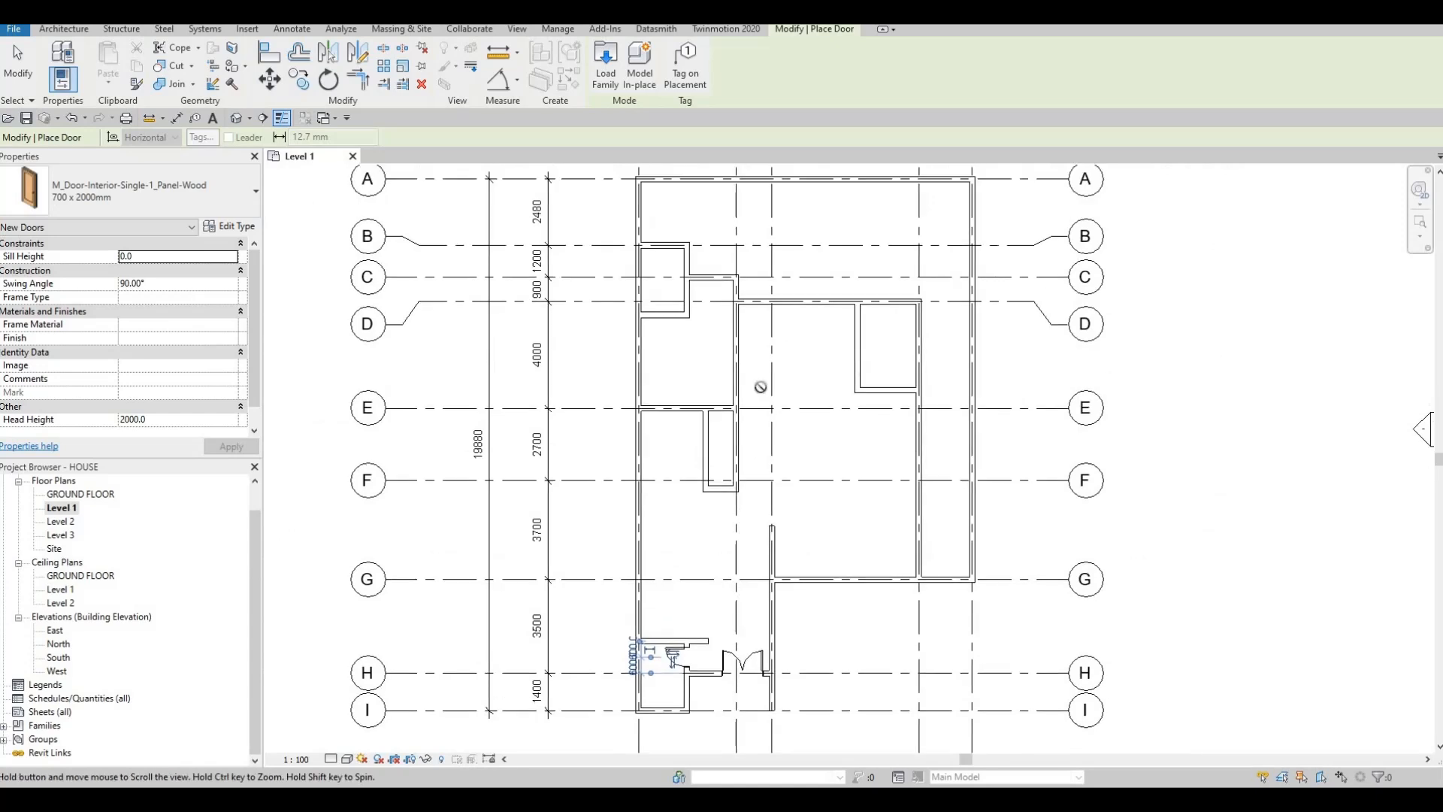
Place 700 x 2000mm doors in the grid 2 wall, 600 mm above grid E, and in the vertical wall of the small room crossing grid D.
{"action": "scroll", "coordinate": [710, 432], "scroll_direction": "up", "scroll_amount": 2}
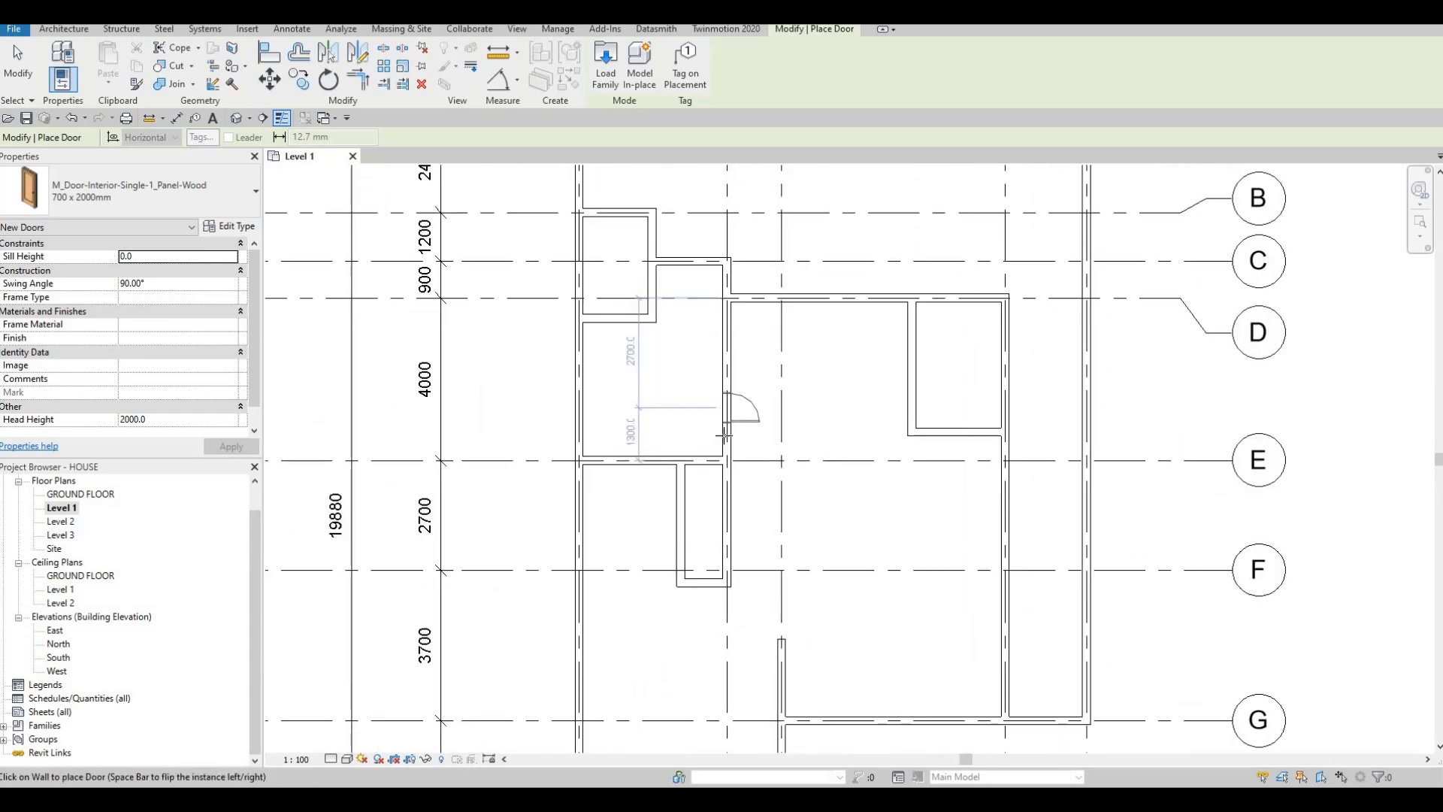
{"action": "key", "text": "space"}
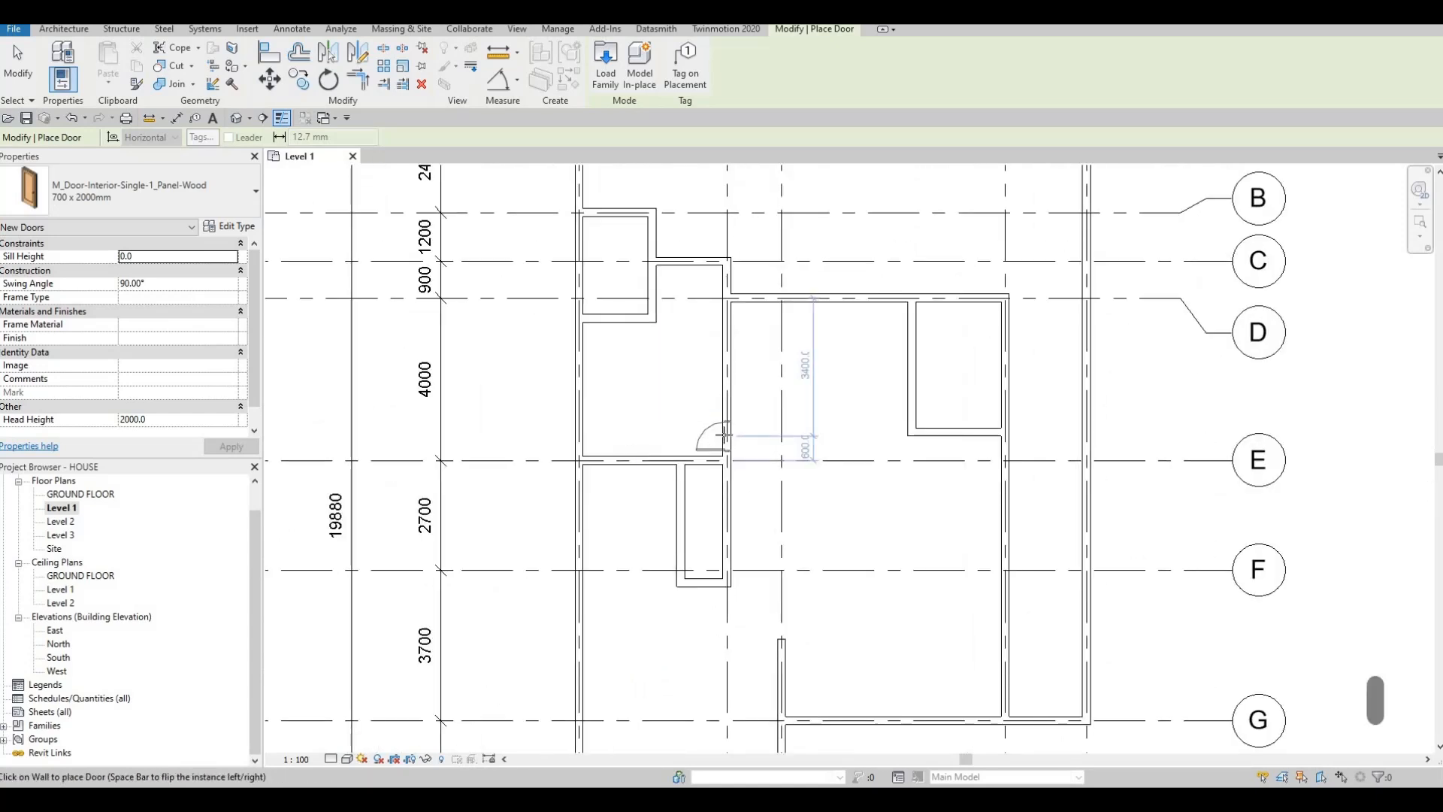
{"action": "left_click", "coordinate": [724, 435]}
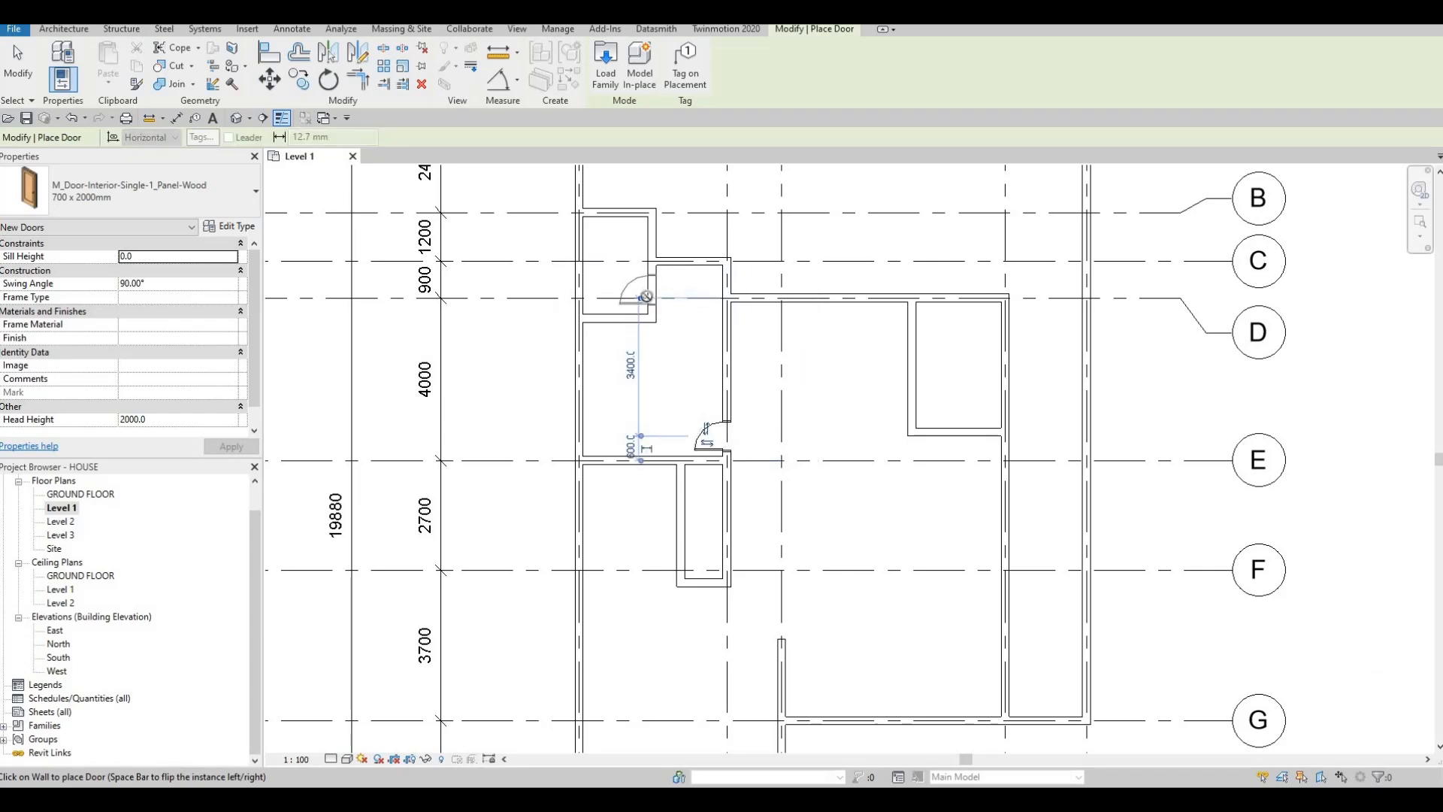
{"action": "scroll", "coordinate": [645, 301], "scroll_direction": "up", "scroll_amount": 3}
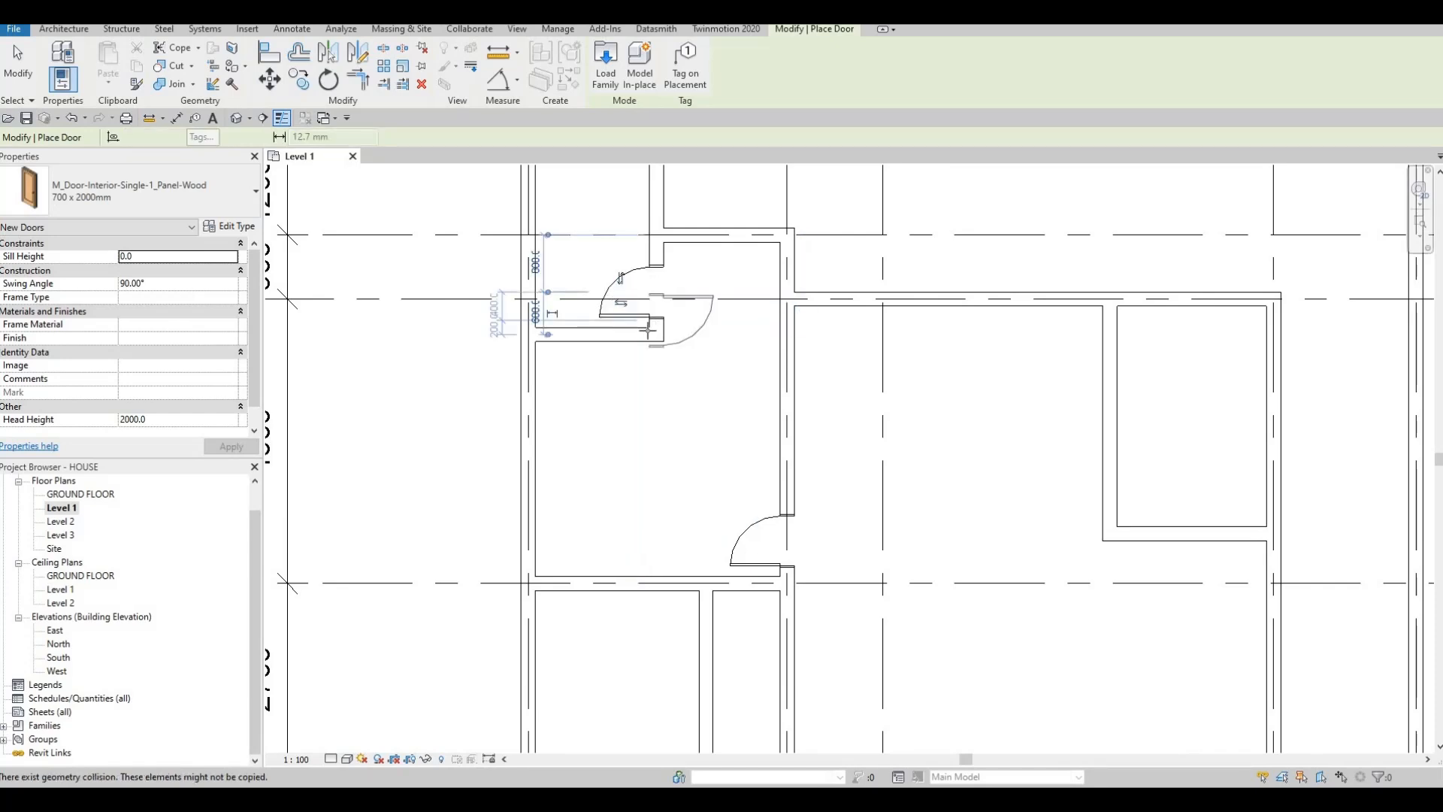
{"action": "scroll", "coordinate": [662, 310], "scroll_direction": "down", "scroll_amount": 3}
Place 700 x 2000mm doors in the lower wall of the room beside grid 4, 500 mm from that grid, and in its grid 4 wall, 500 mm below grid D.
{"action": "middle_click_drag", "start_coordinate": [680, 313], "coordinate": [610, 306]}
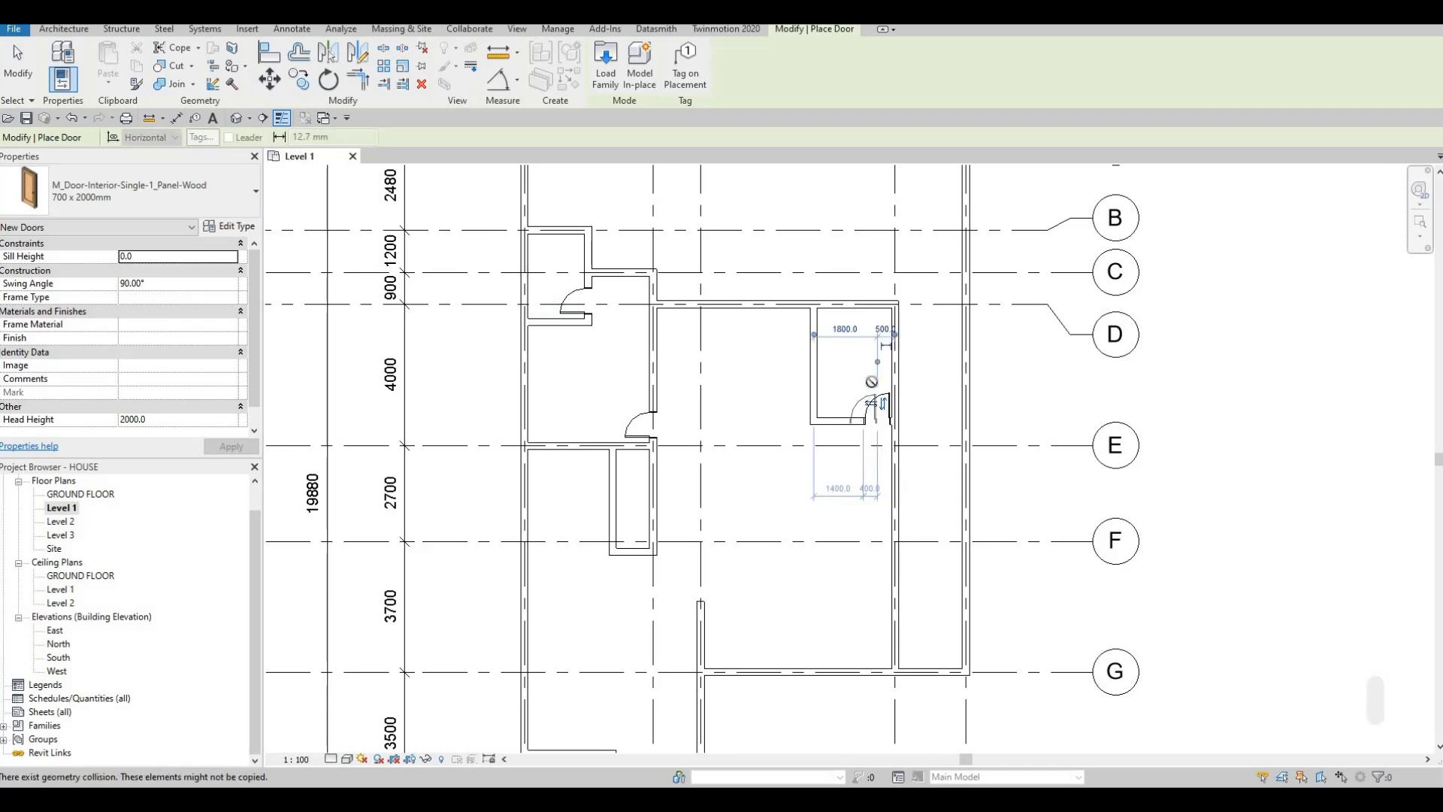
{"action": "scroll", "coordinate": [872, 380], "scroll_direction": "up", "scroll_amount": 2}
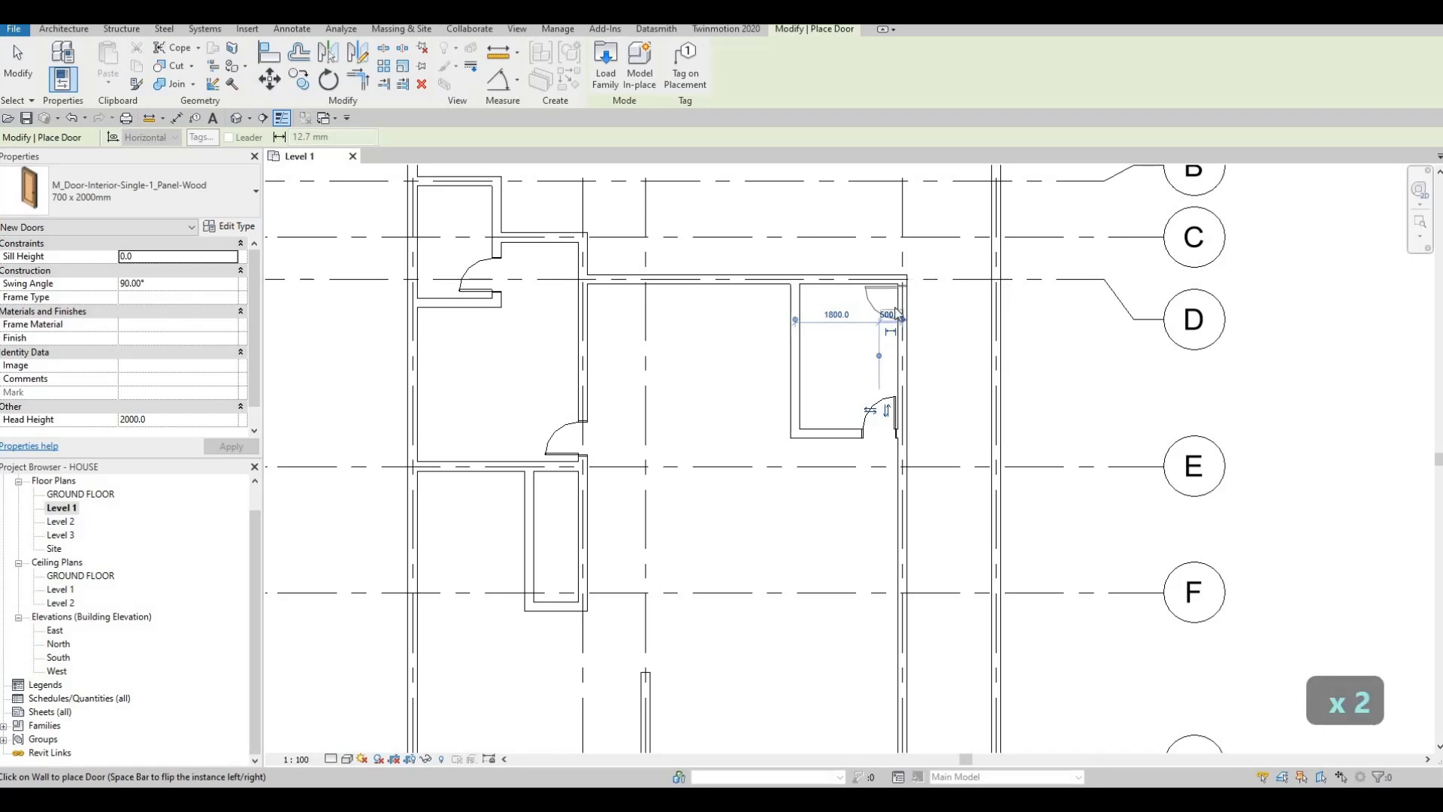
{"action": "left_click", "coordinate": [896, 312]}
{"action": "left_click", "coordinate": [887, 315]}
{"action": "scroll", "coordinate": [842, 286], "scroll_direction": "up", "scroll_amount": 2}
{"action": "key", "text": "Escape"}
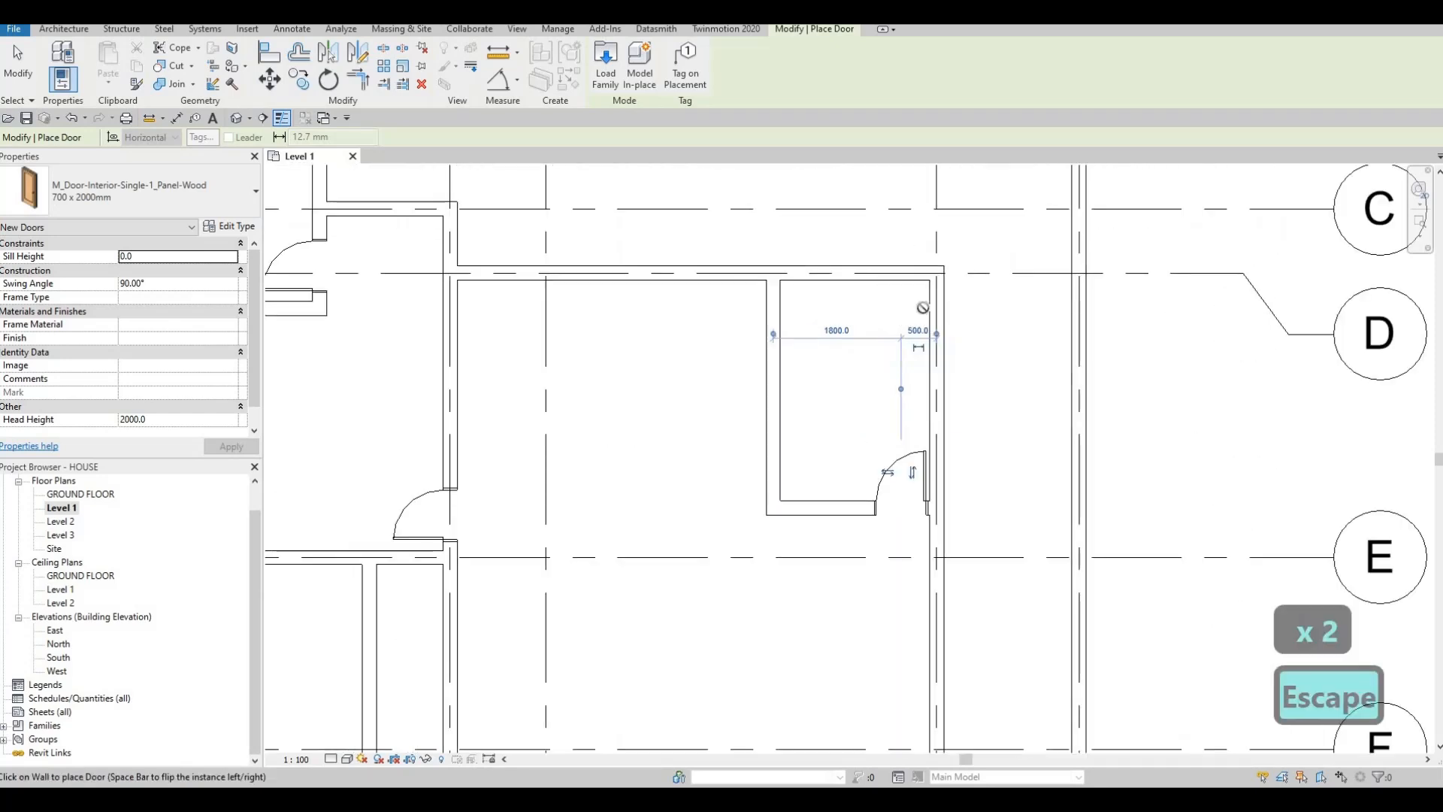
{"action": "key", "text": "Escape"}
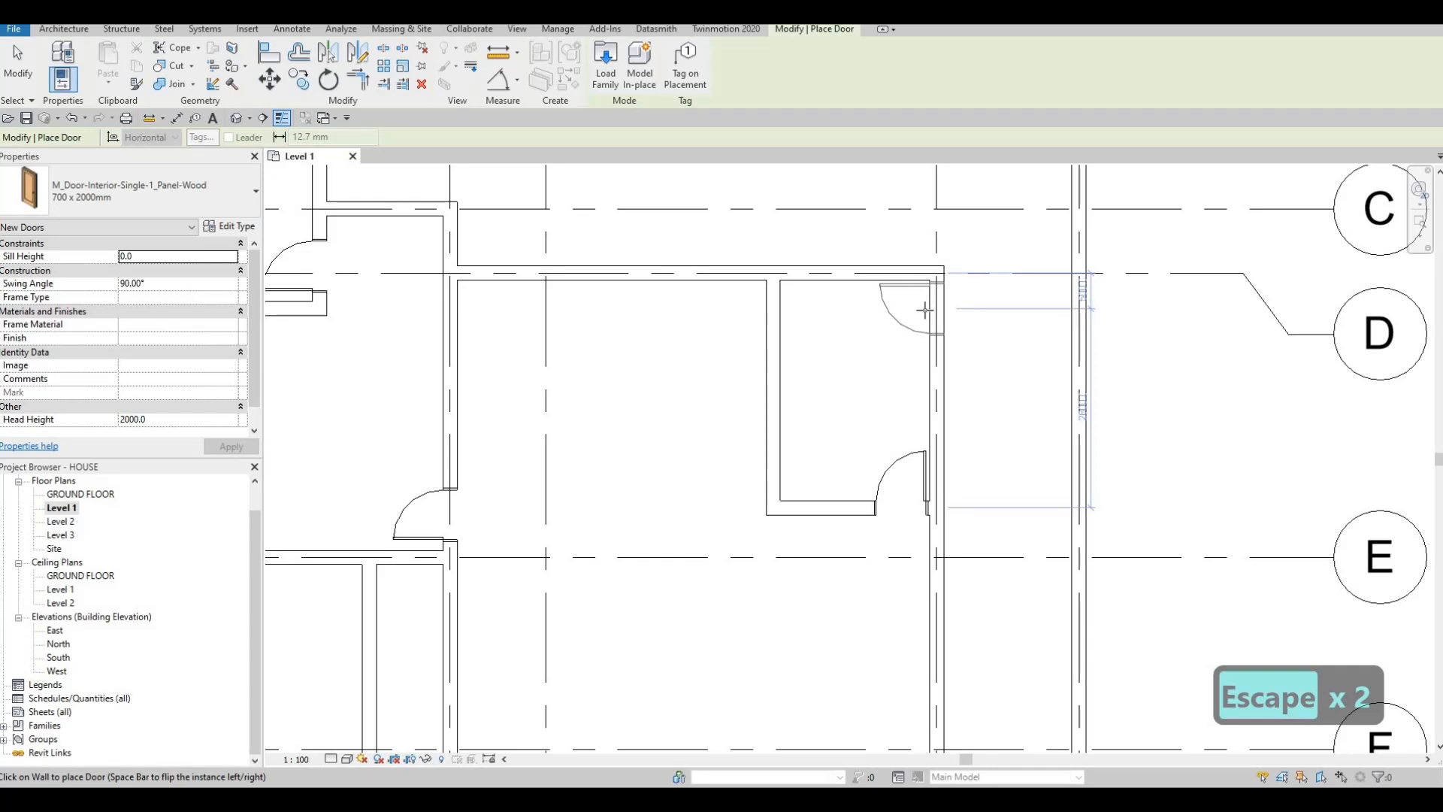
{"action": "key", "text": "space"}
{"action": "key", "text": "space"}
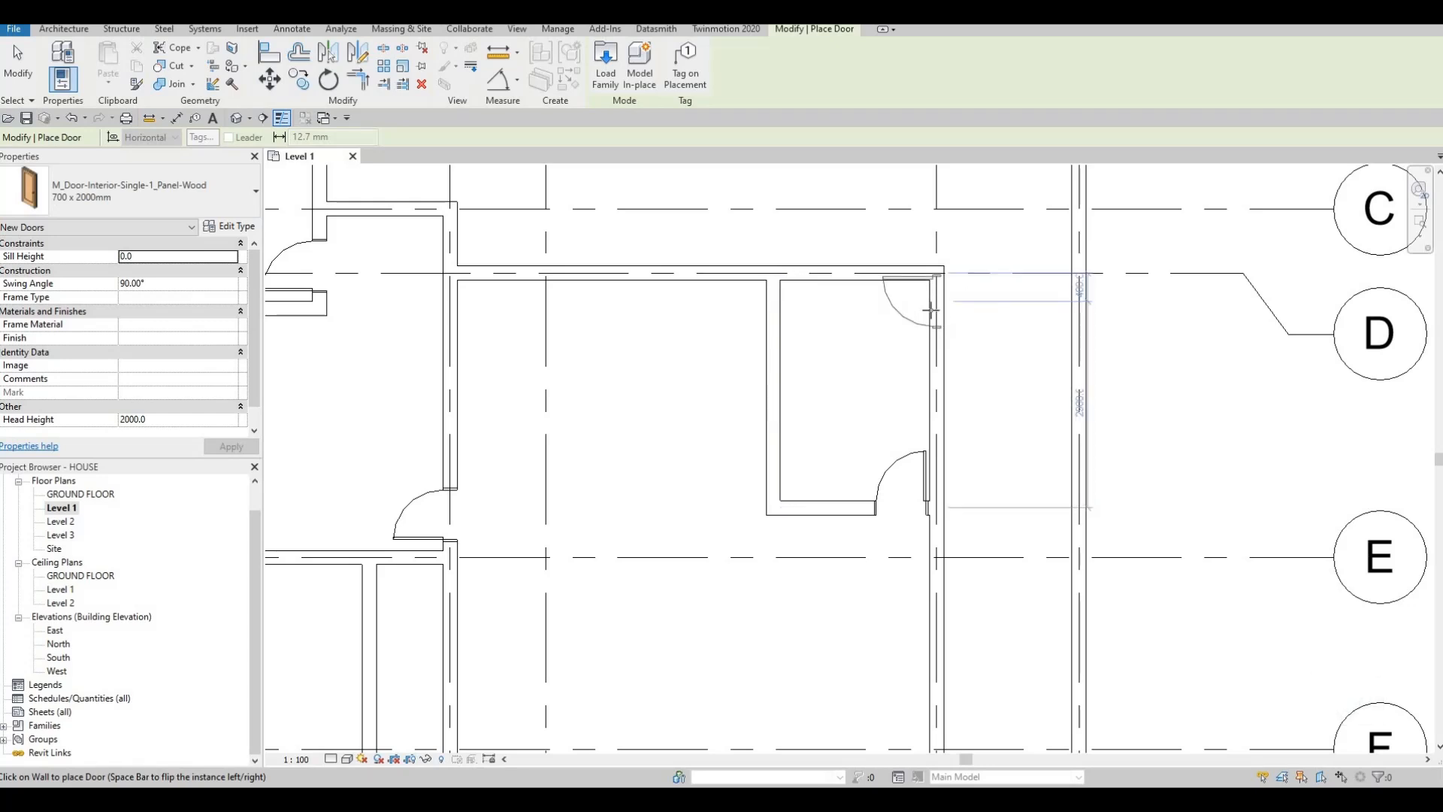
Examine the placed doors and the remaining walls across the whole Level 1 plan, and end door placement.
{"action": "scroll", "coordinate": [831, 316], "scroll_direction": "down", "scroll_amount": 3}
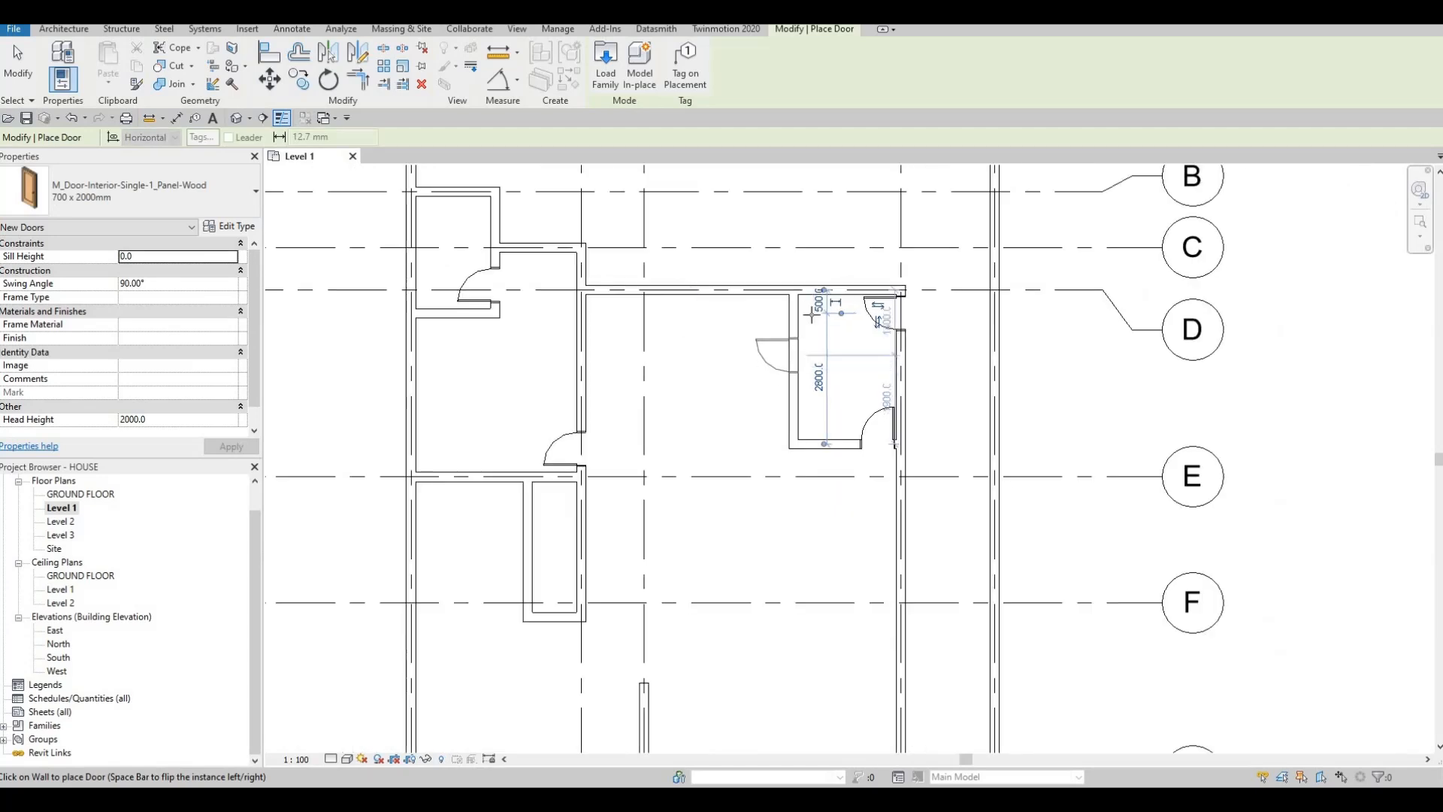
{"action": "middle_click_drag", "start_coordinate": [817, 398], "coordinate": [808, 443]}
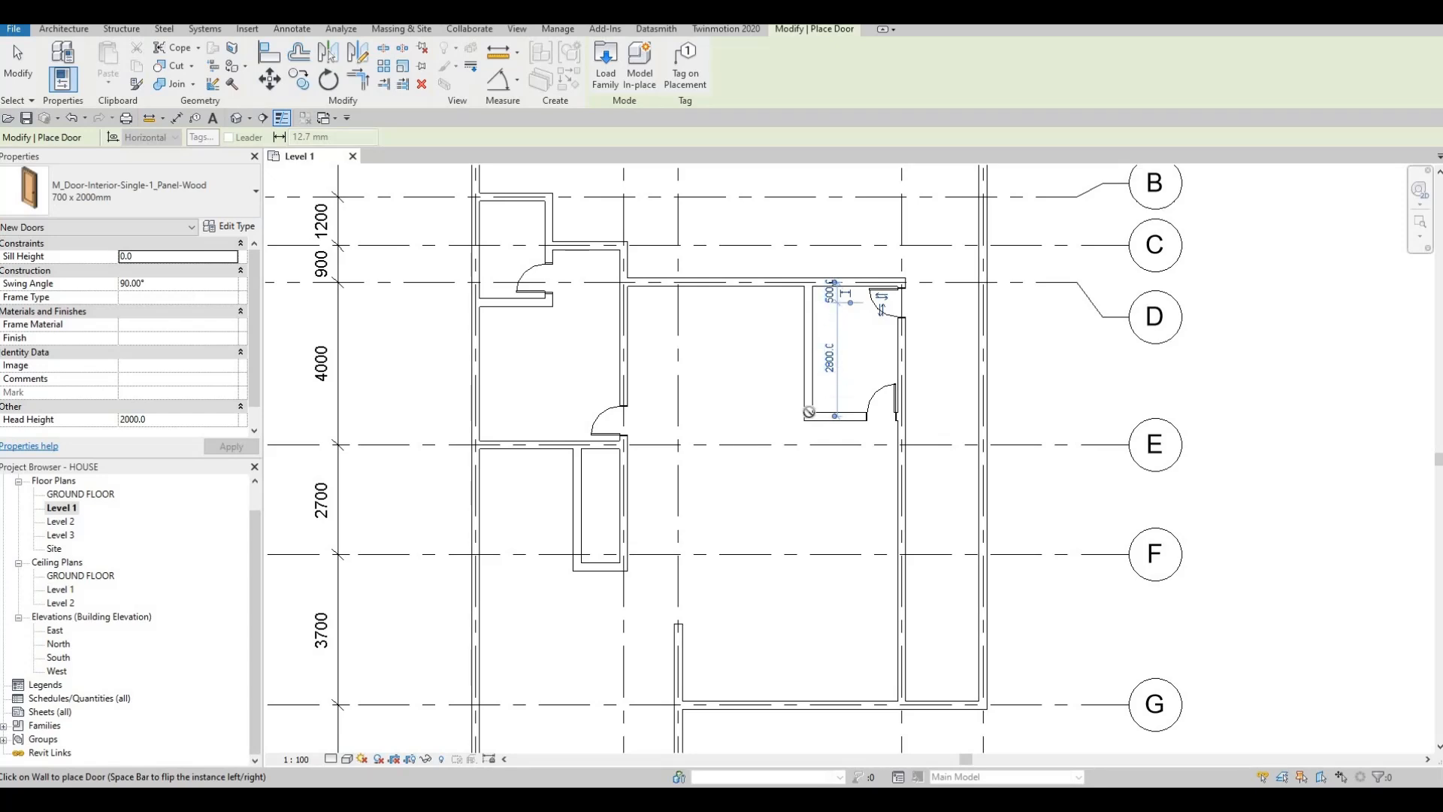
{"action": "middle_click_drag", "start_coordinate": [836, 396], "coordinate": [858, 286]}
{"action": "scroll", "coordinate": [858, 286], "scroll_direction": "down", "scroll_amount": 1}
{"action": "middle_click_drag", "start_coordinate": [789, 393], "coordinate": [803, 310]}
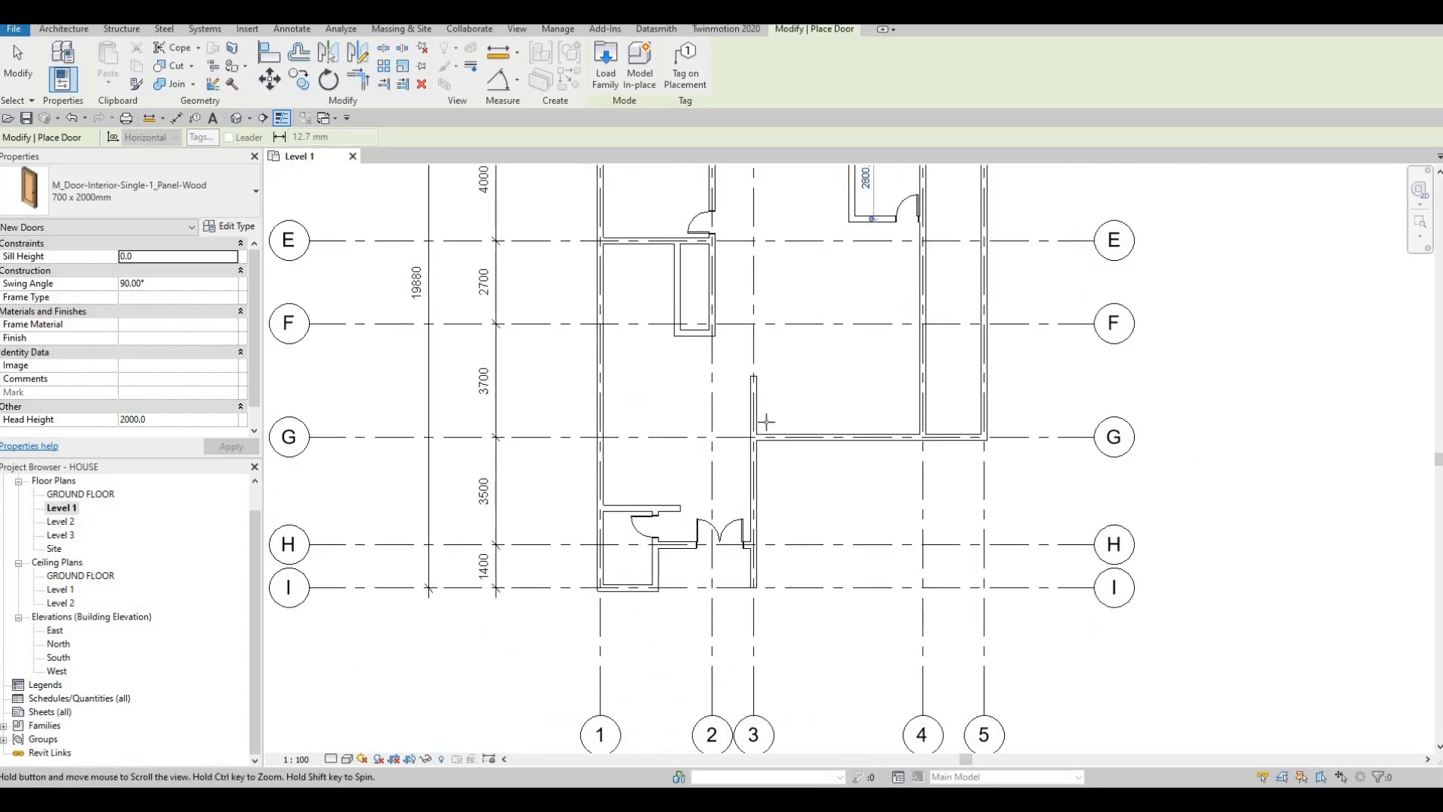
{"action": "middle_click_drag", "start_coordinate": [764, 419], "coordinate": [782, 380]}
{"action": "middle_click_drag", "start_coordinate": [697, 450], "coordinate": [704, 411]}
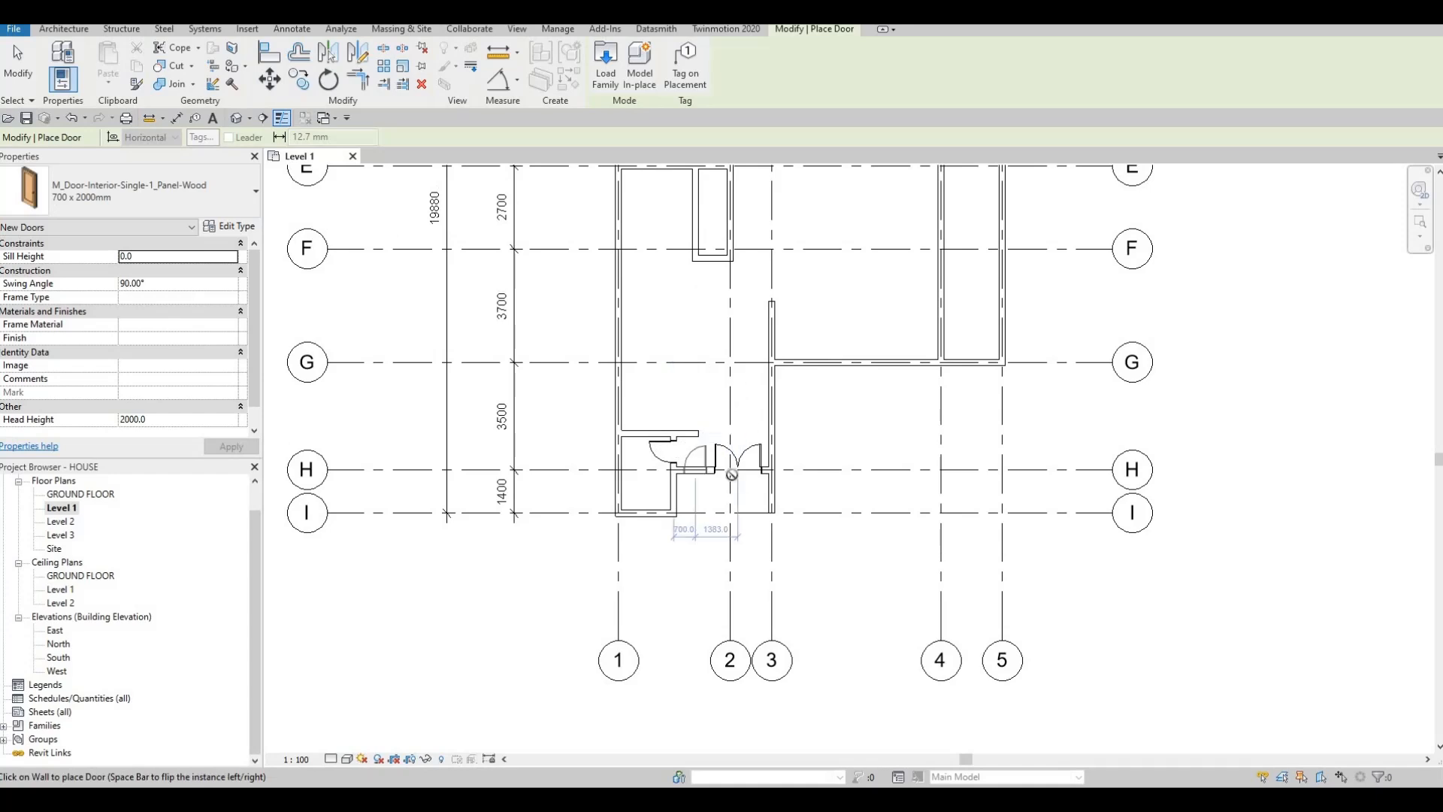
{"action": "scroll", "coordinate": [763, 297], "scroll_direction": "down", "scroll_amount": 1}
{"action": "middle_click_drag", "start_coordinate": [763, 297], "coordinate": [747, 395]}
{"action": "middle_click_drag", "start_coordinate": [675, 272], "coordinate": [664, 325]}
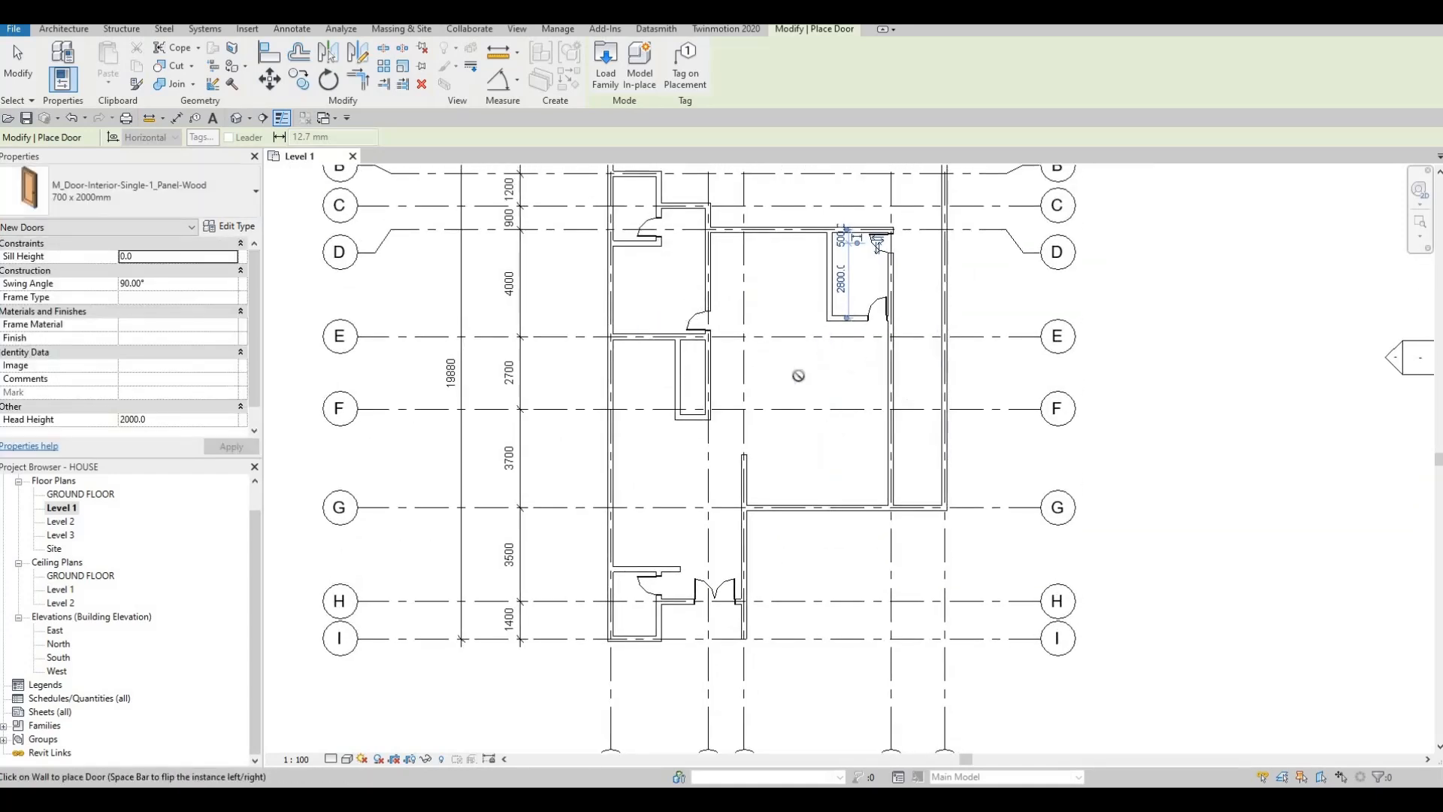
{"action": "middle_click_drag", "start_coordinate": [801, 357], "coordinate": [787, 413]}
{"action": "middle_click_drag", "start_coordinate": [722, 349], "coordinate": [713, 395]}
{"action": "key", "text": "Escape"}
{"action": "key", "text": "Escape"}
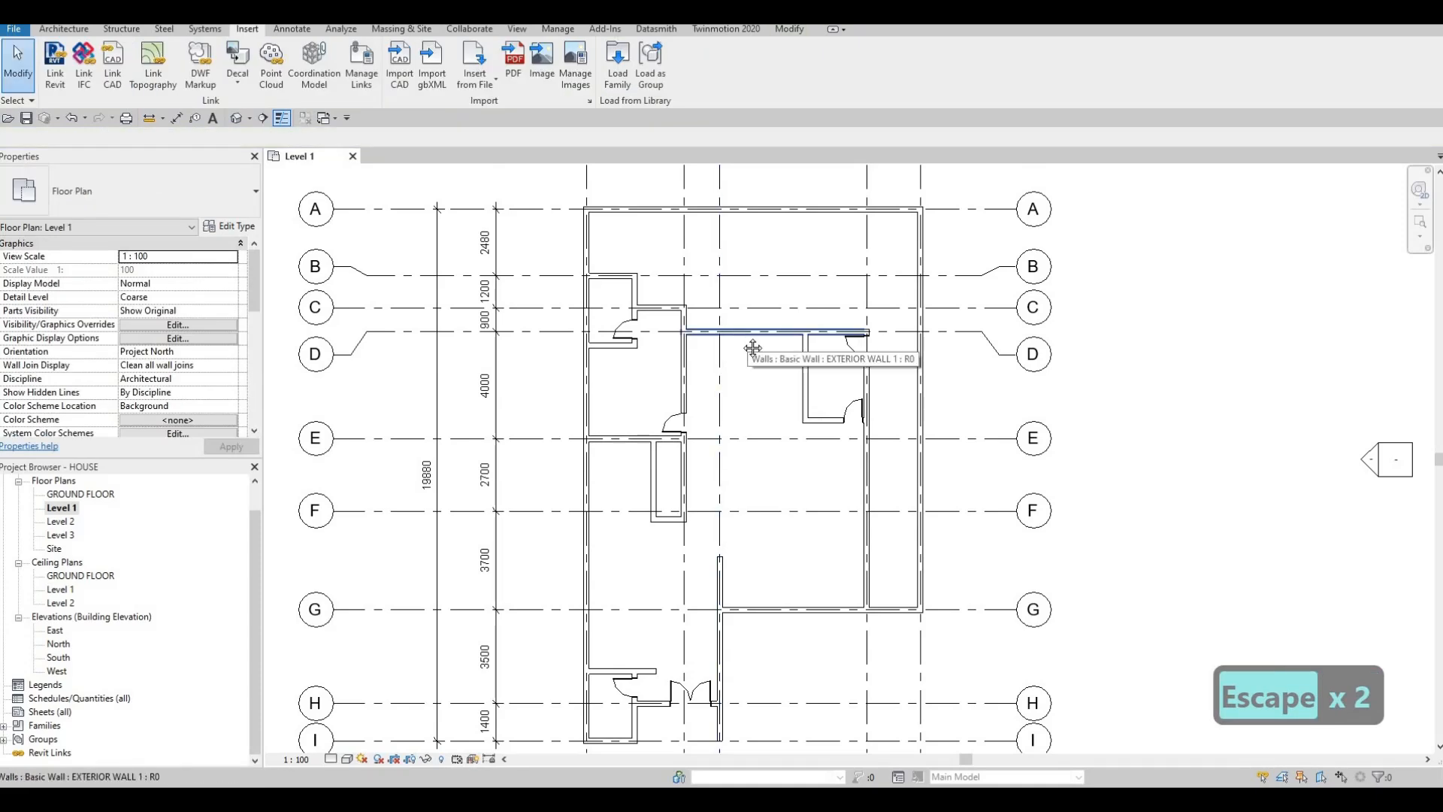
Browse the metric family library folders for other families to load, and close the library without loading anything.
{"action": "scroll", "coordinate": [744, 350], "scroll_direction": "down", "scroll_amount": 1}
{"action": "middle_click_drag", "start_coordinate": [520, 191], "coordinate": [516, 170]}
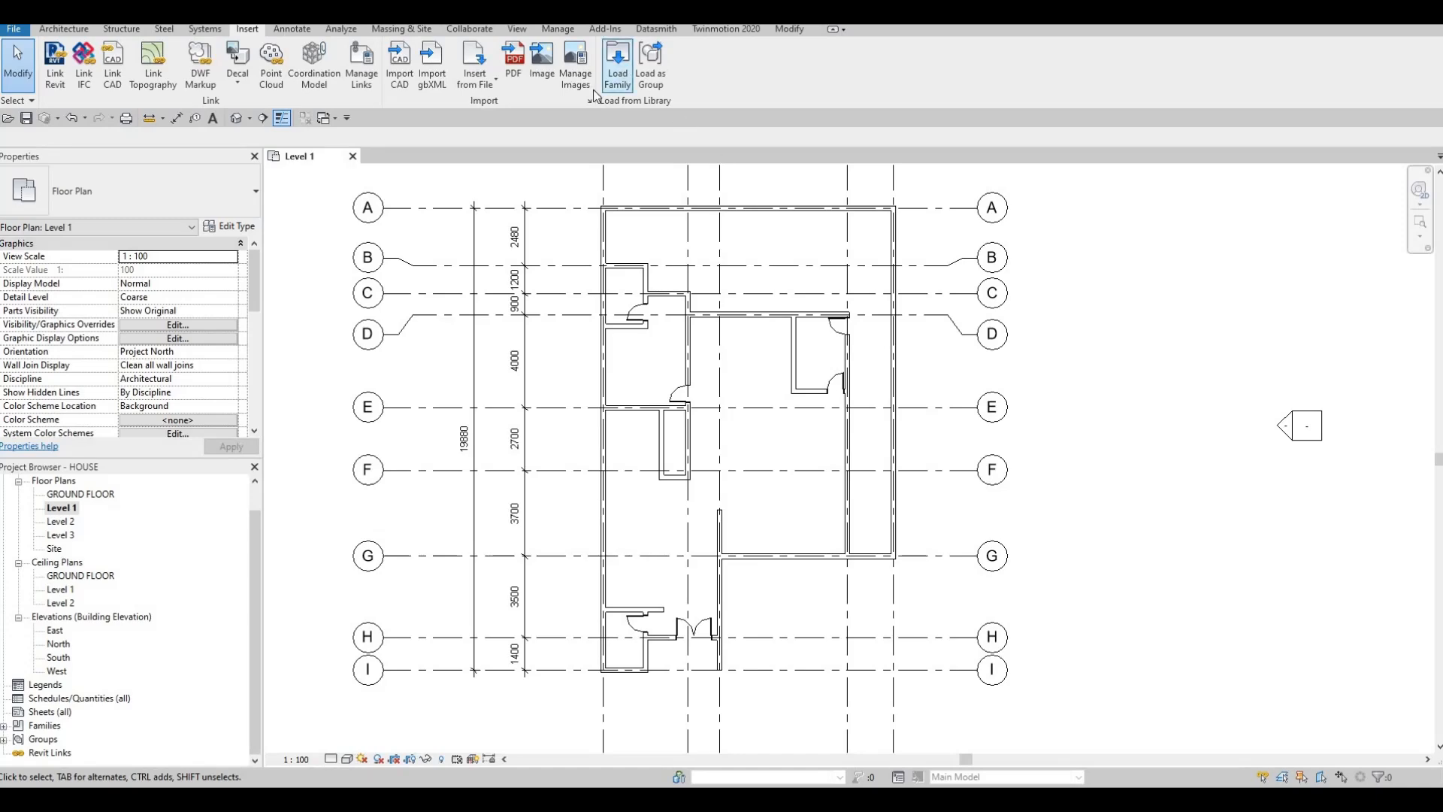
{"action": "left_click", "coordinate": [615, 72]}
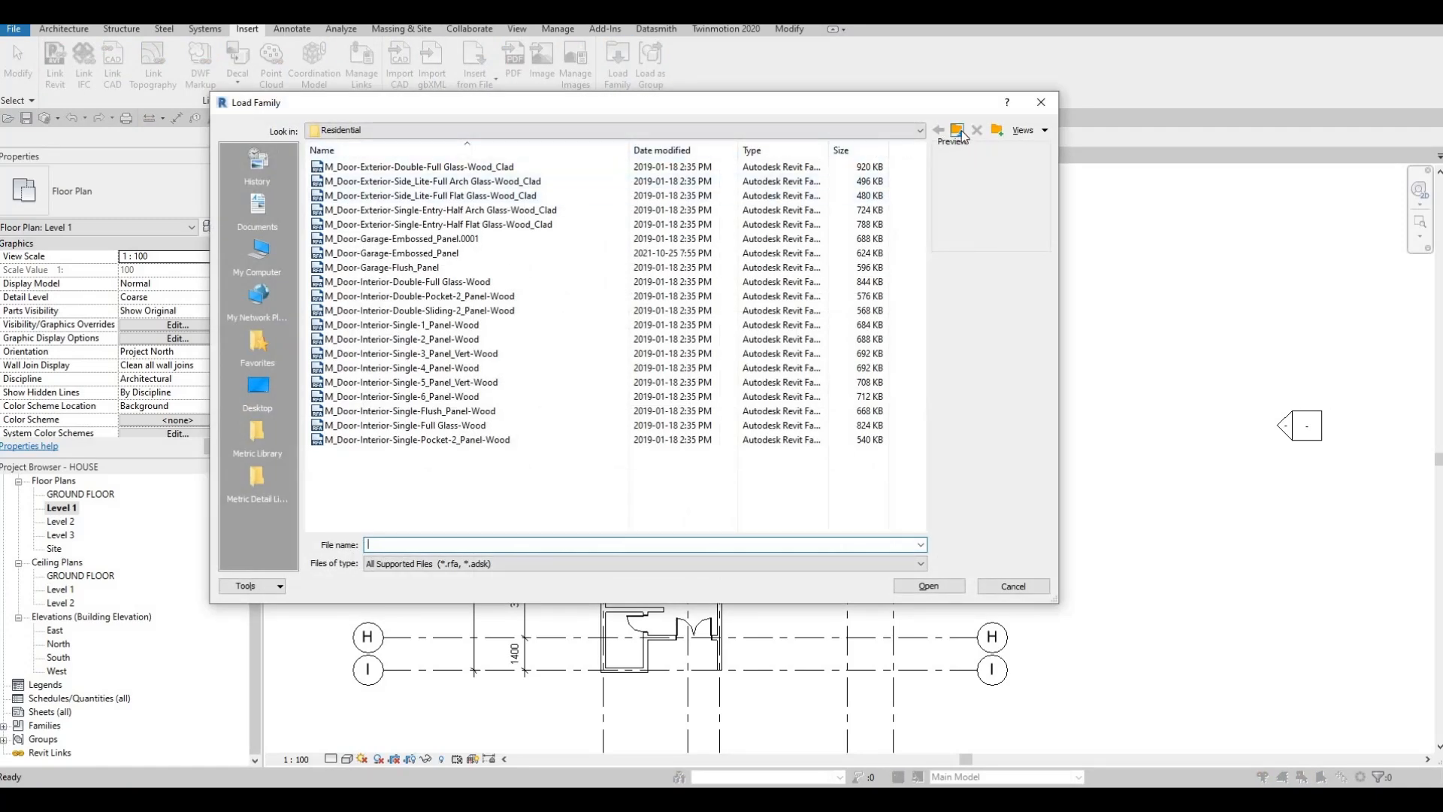
{"action": "left_click", "coordinate": [961, 132]}
{"action": "key", "text": "BackSpace"}
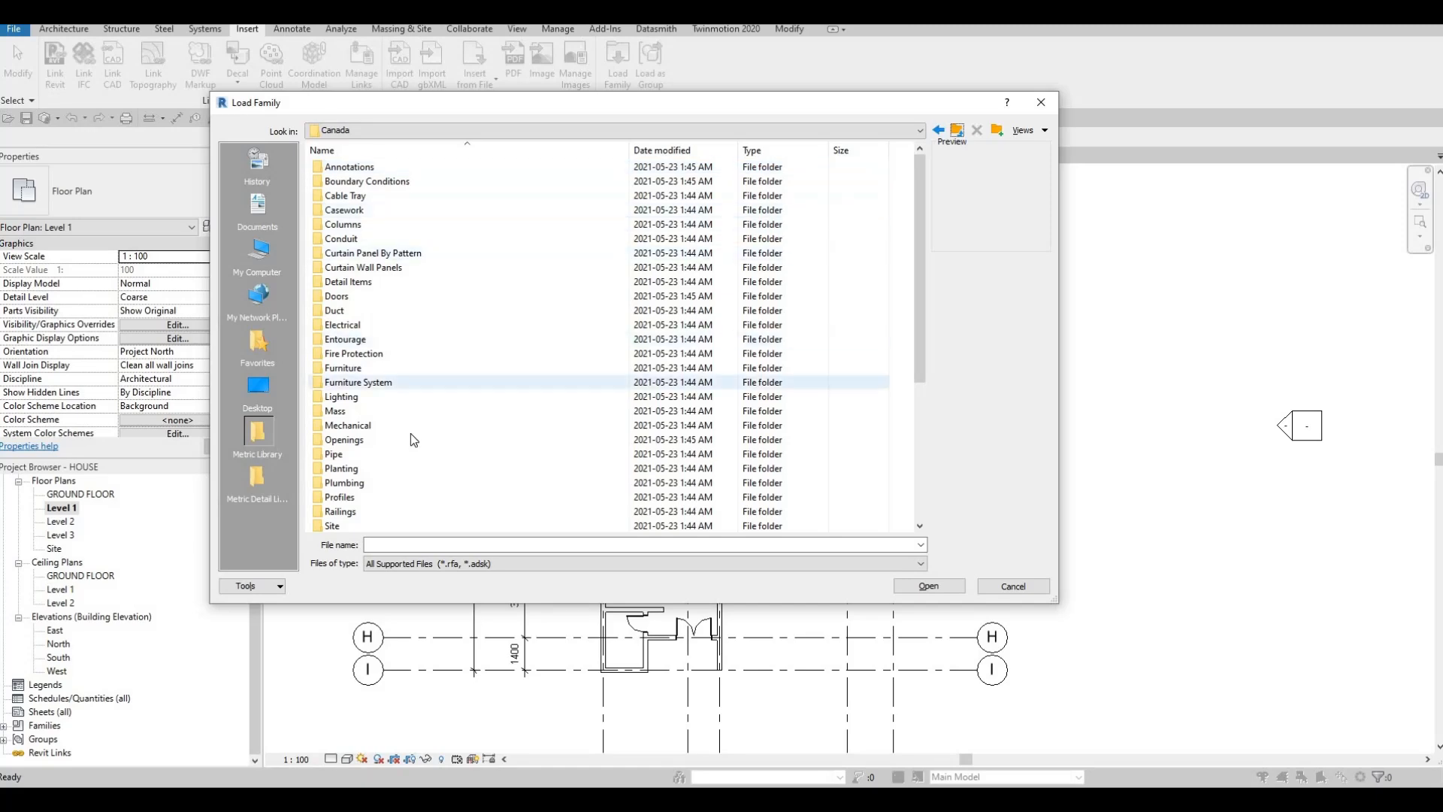
{"action": "scroll", "coordinate": [411, 433], "scroll_direction": "down", "scroll_amount": 5}
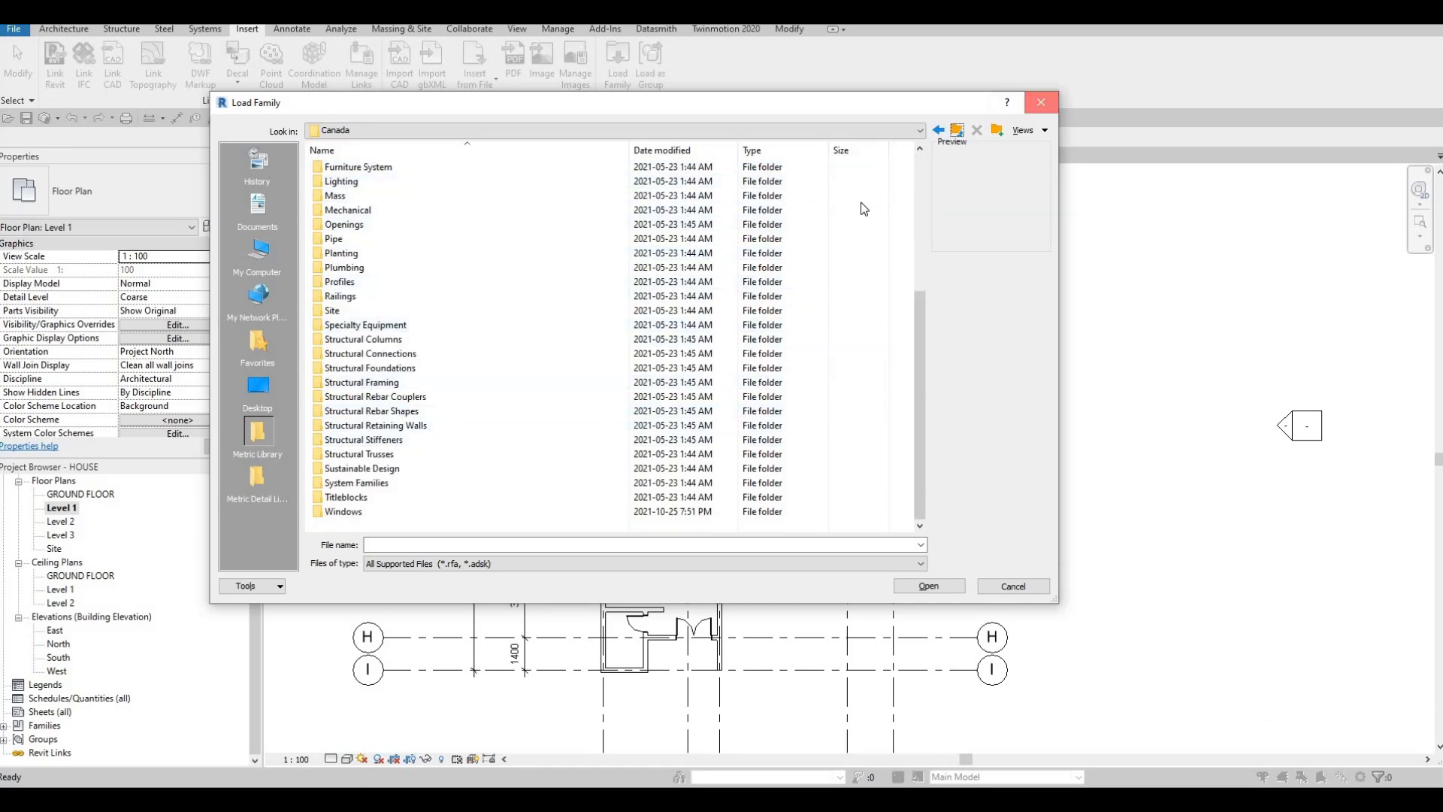
{"action": "left_click", "coordinate": [1042, 102]}
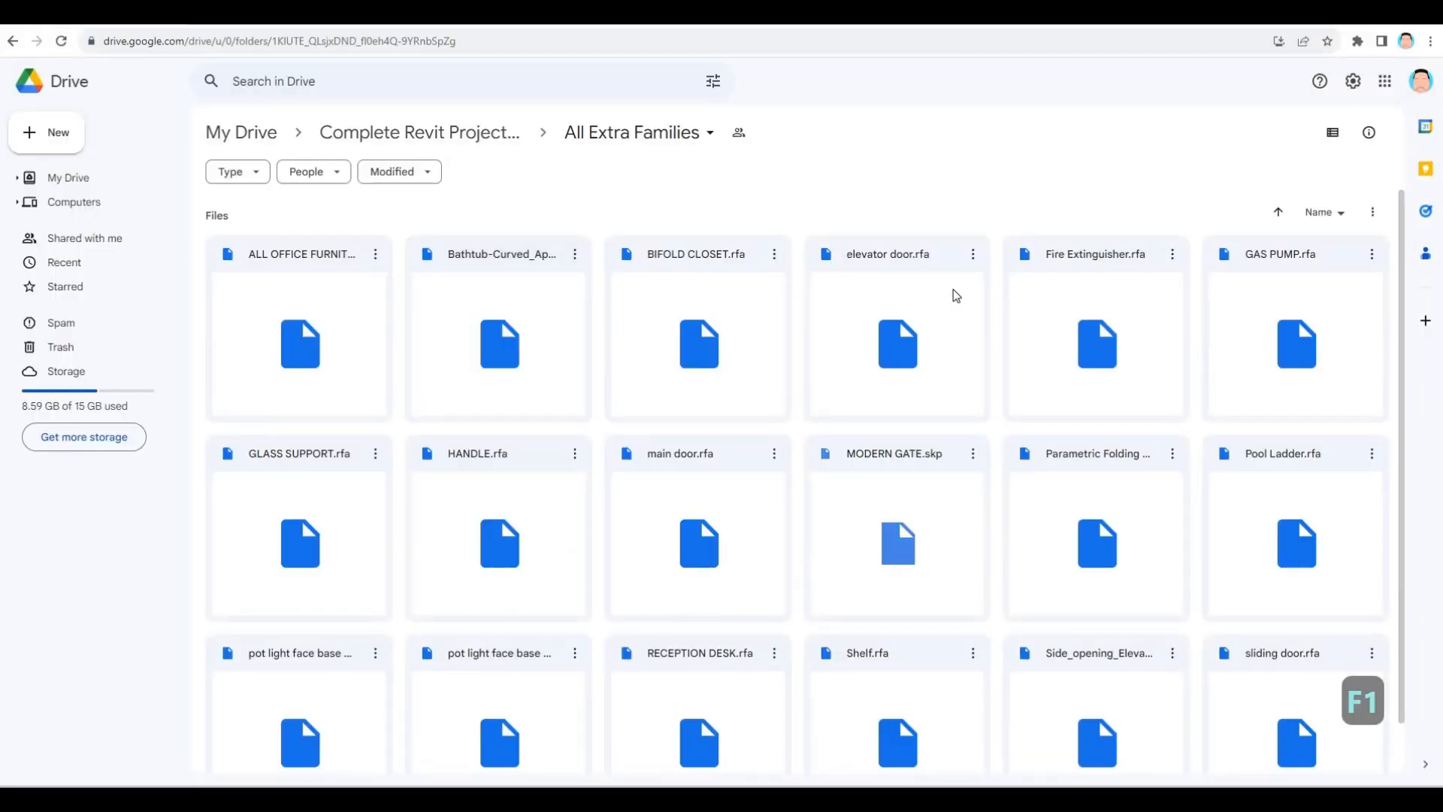
Switch to the All Extra Families folder in Google Drive and download the Parametric Folding Door and sliding door family files.
{"action": "scroll", "coordinate": [932, 354], "scroll_direction": "down", "scroll_amount": 1}
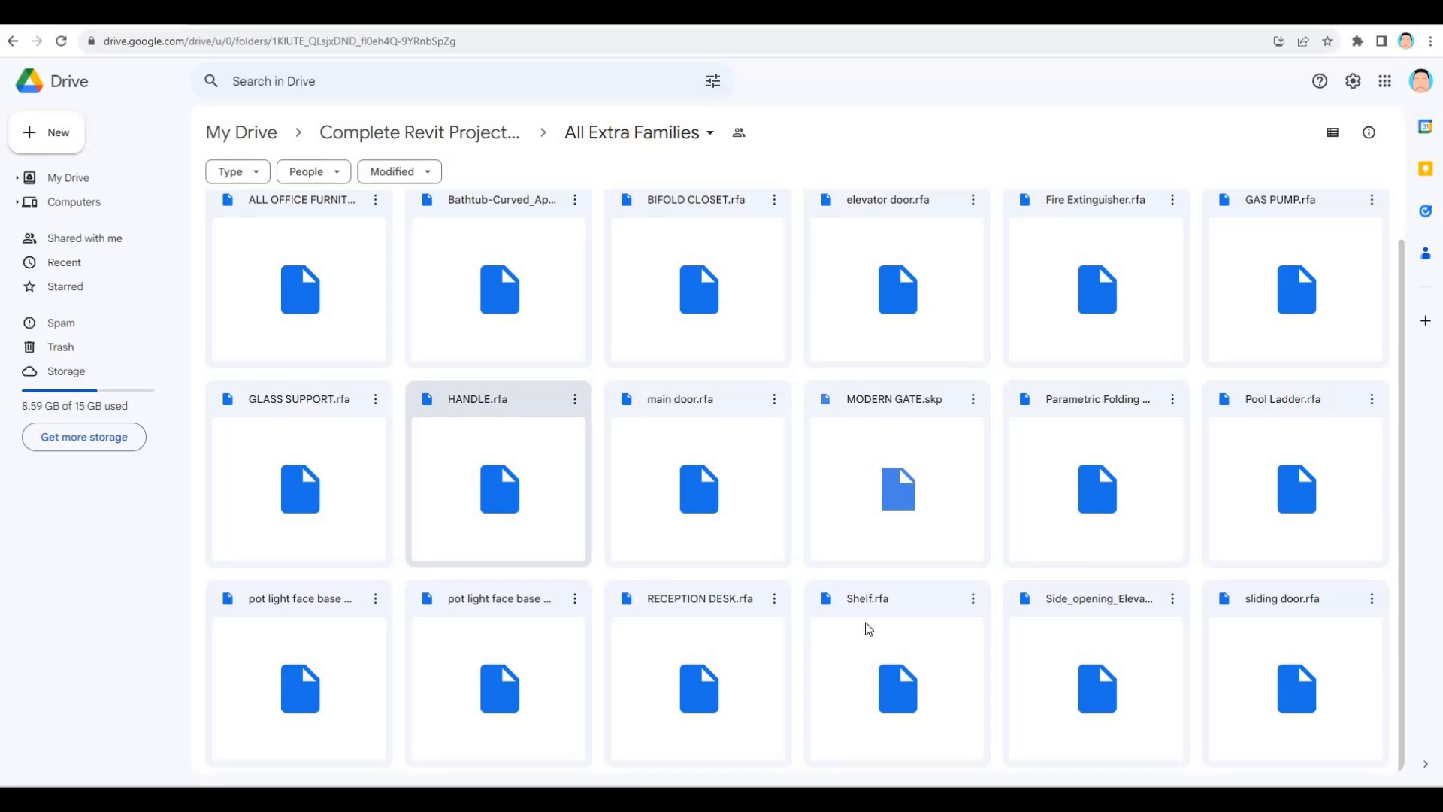
{"action": "scroll", "coordinate": [977, 602], "scroll_direction": "up", "scroll_amount": 1}
{"action": "scroll", "coordinate": [1112, 541], "scroll_direction": "down", "scroll_amount": 1}
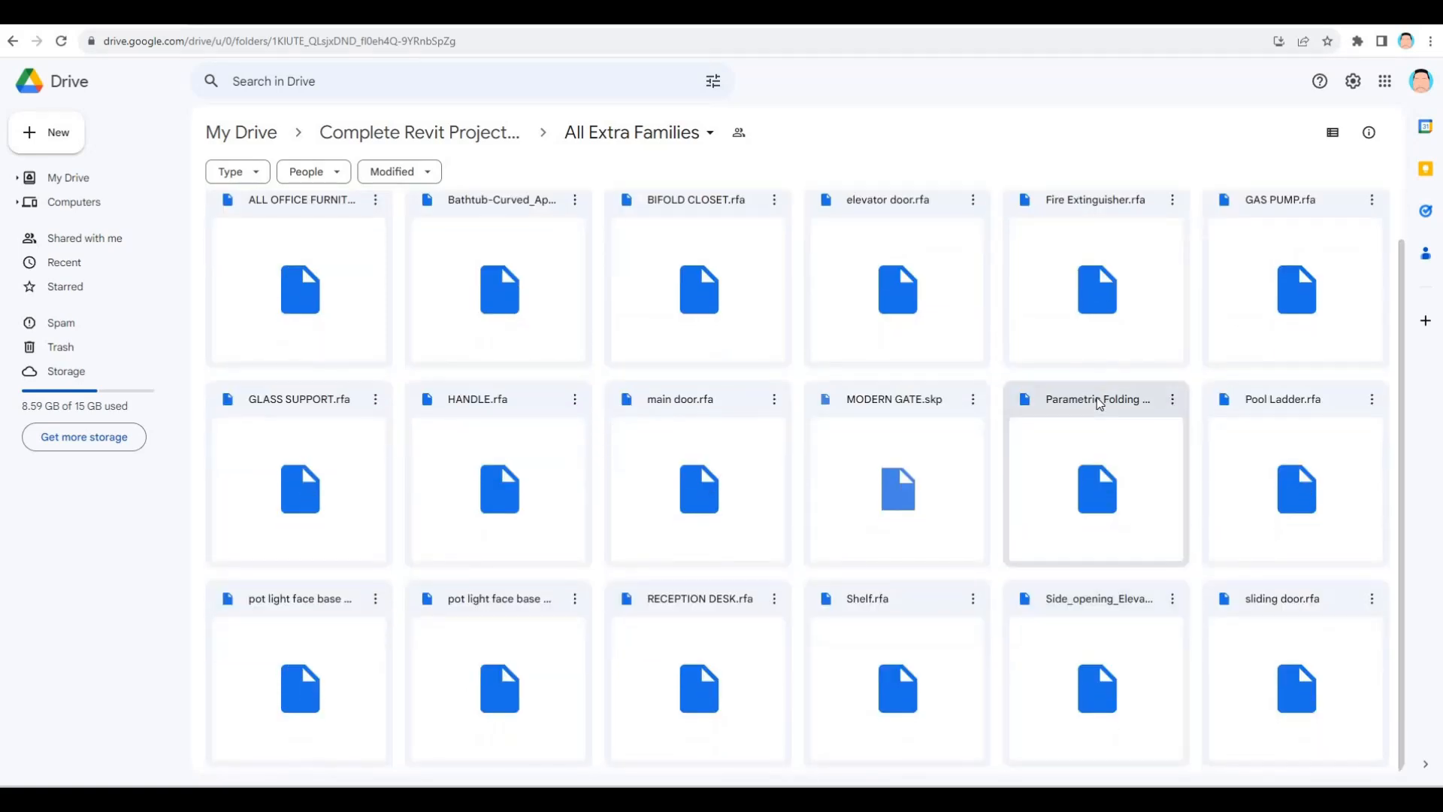
{"action": "left_click", "coordinate": [1173, 401]}
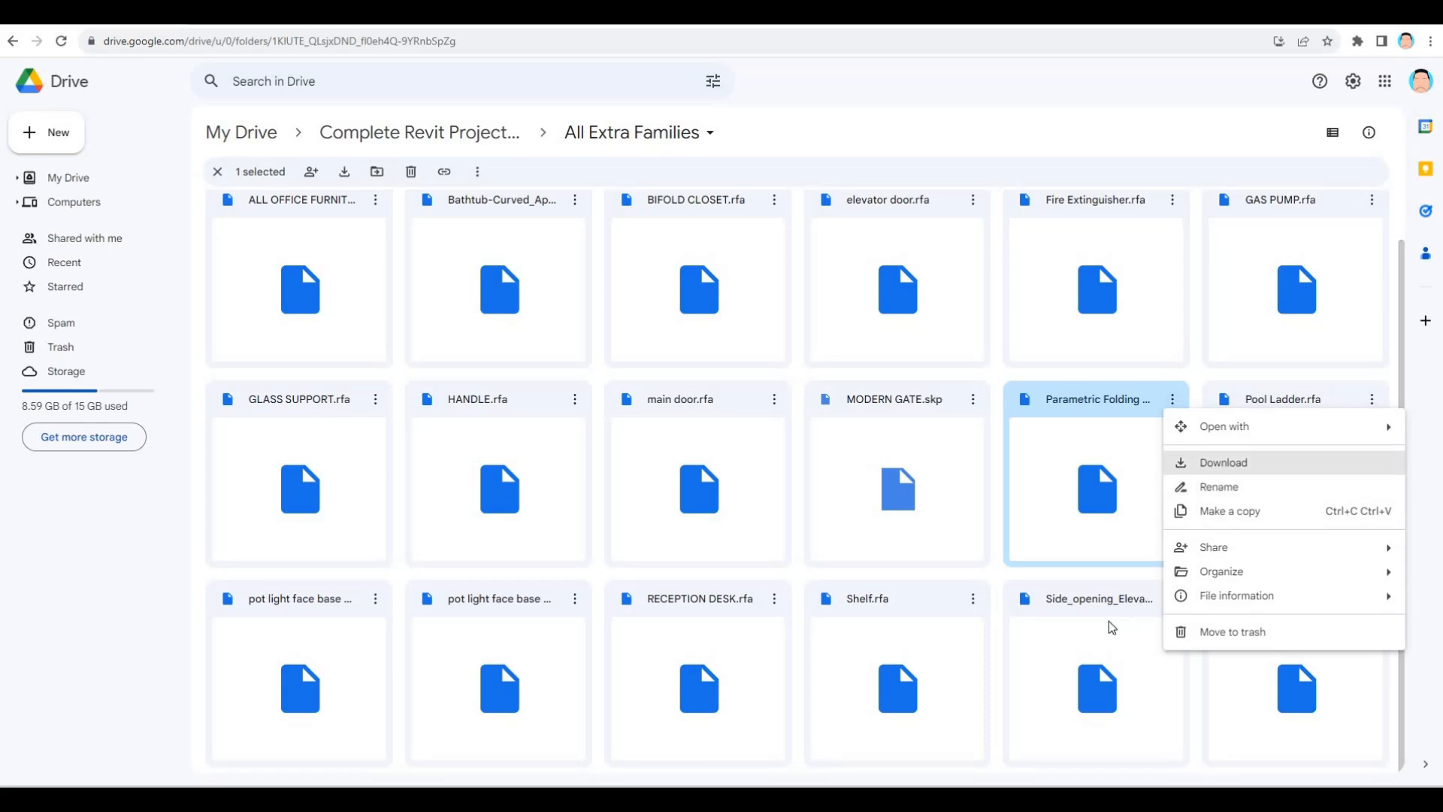
{"action": "left_click", "coordinate": [1226, 464]}
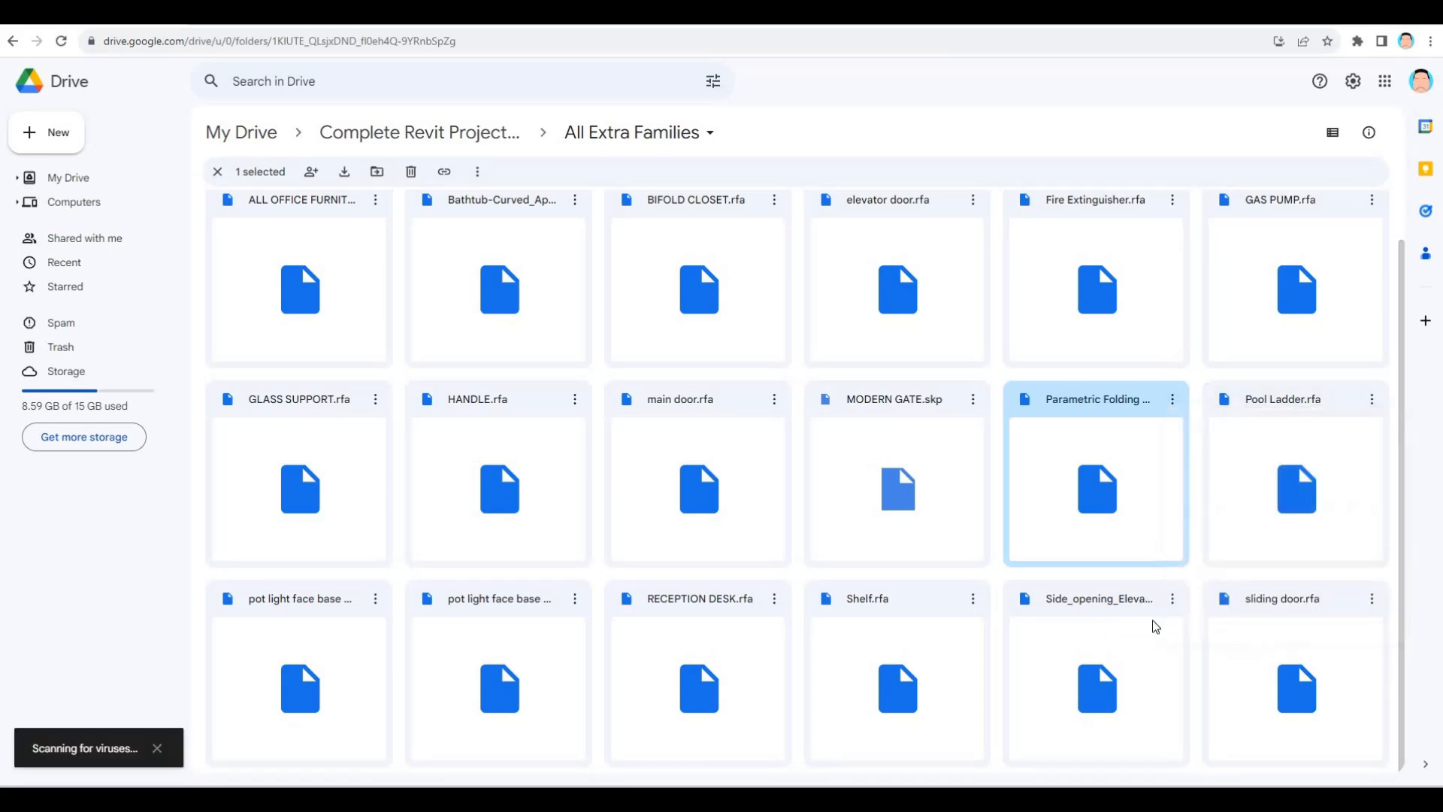
{"action": "left_click", "coordinate": [1372, 599]}
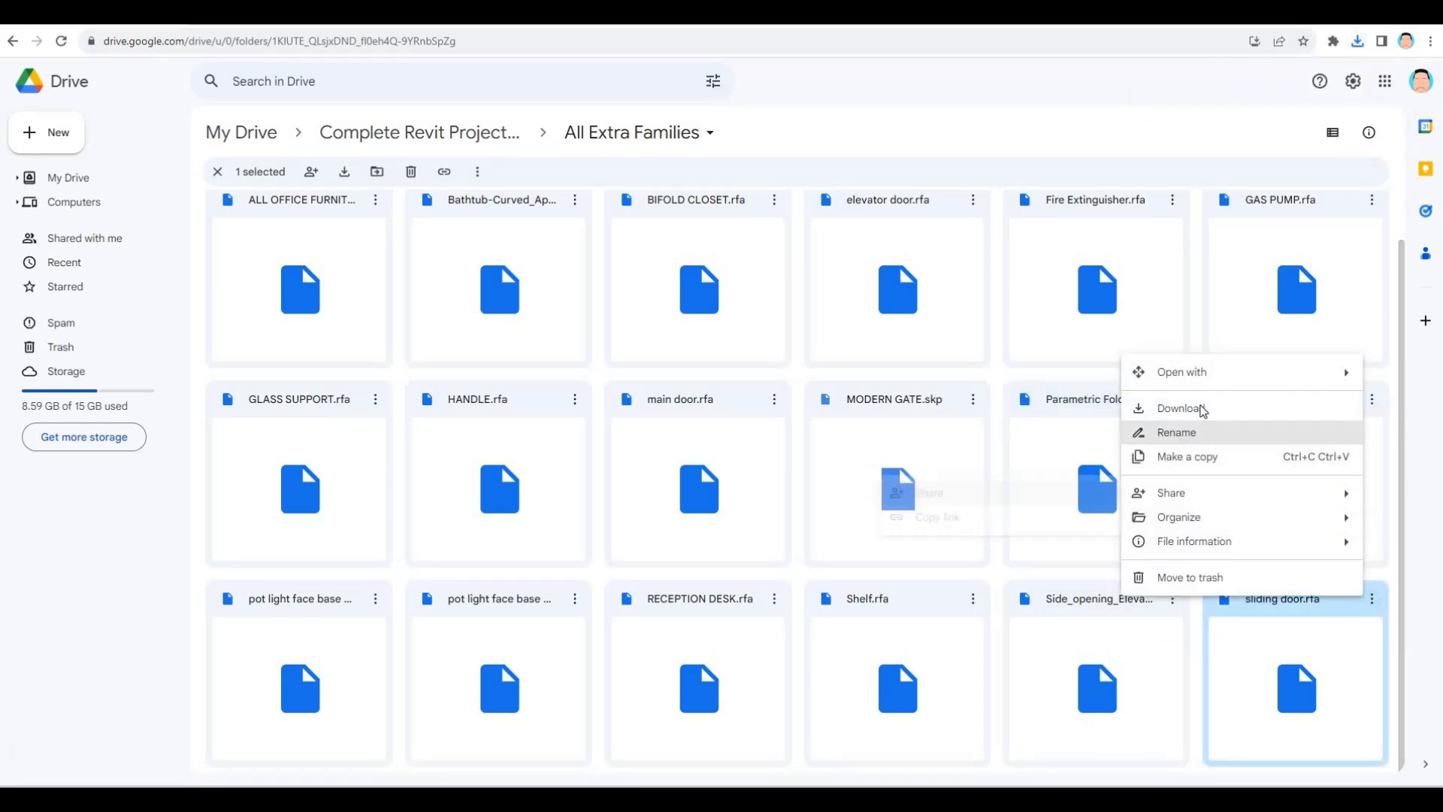
{"action": "left_click", "coordinate": [1162, 408]}
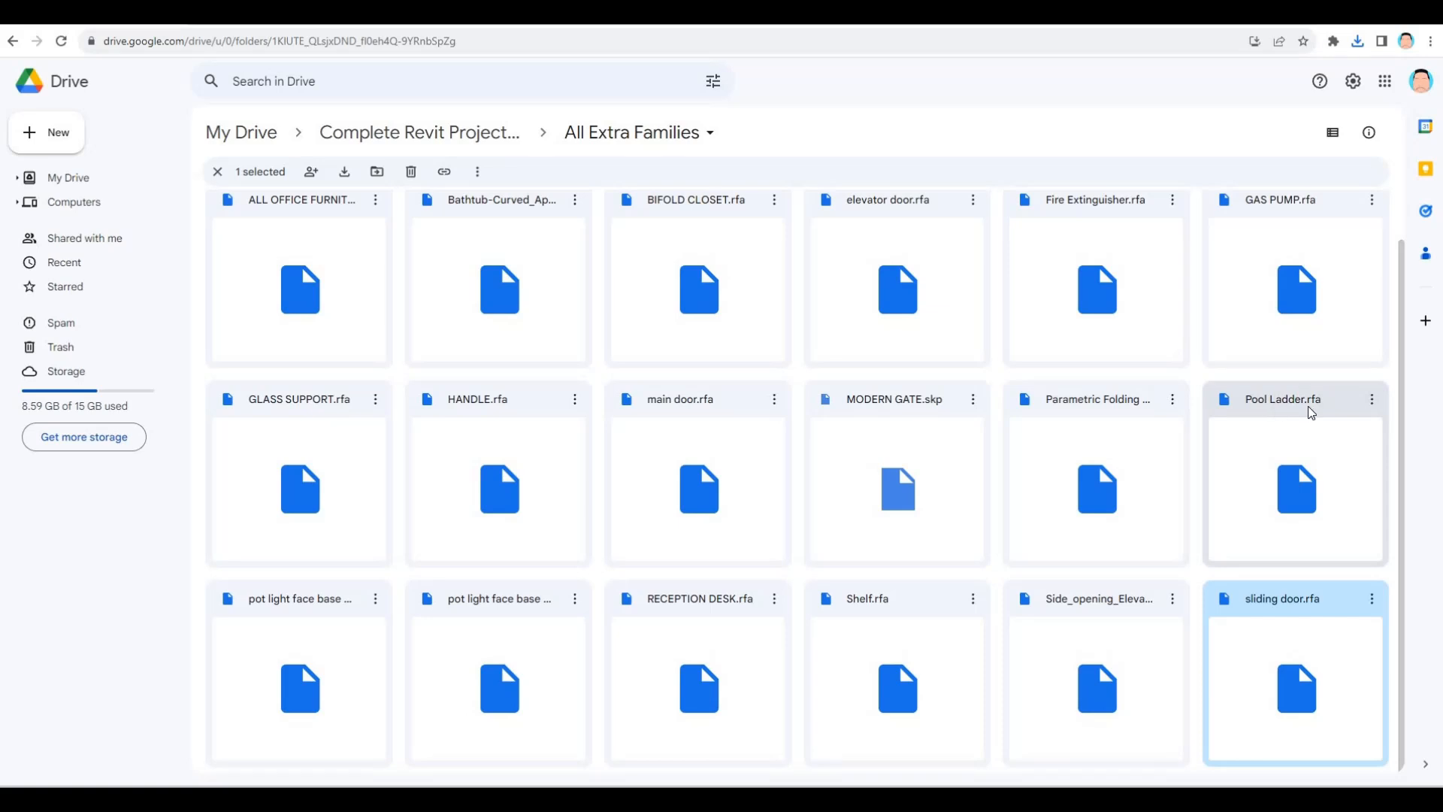
Download the Pool Ladder, pot light face base square and pot light face base circle family files.
{"action": "left_click", "coordinate": [1377, 406]}
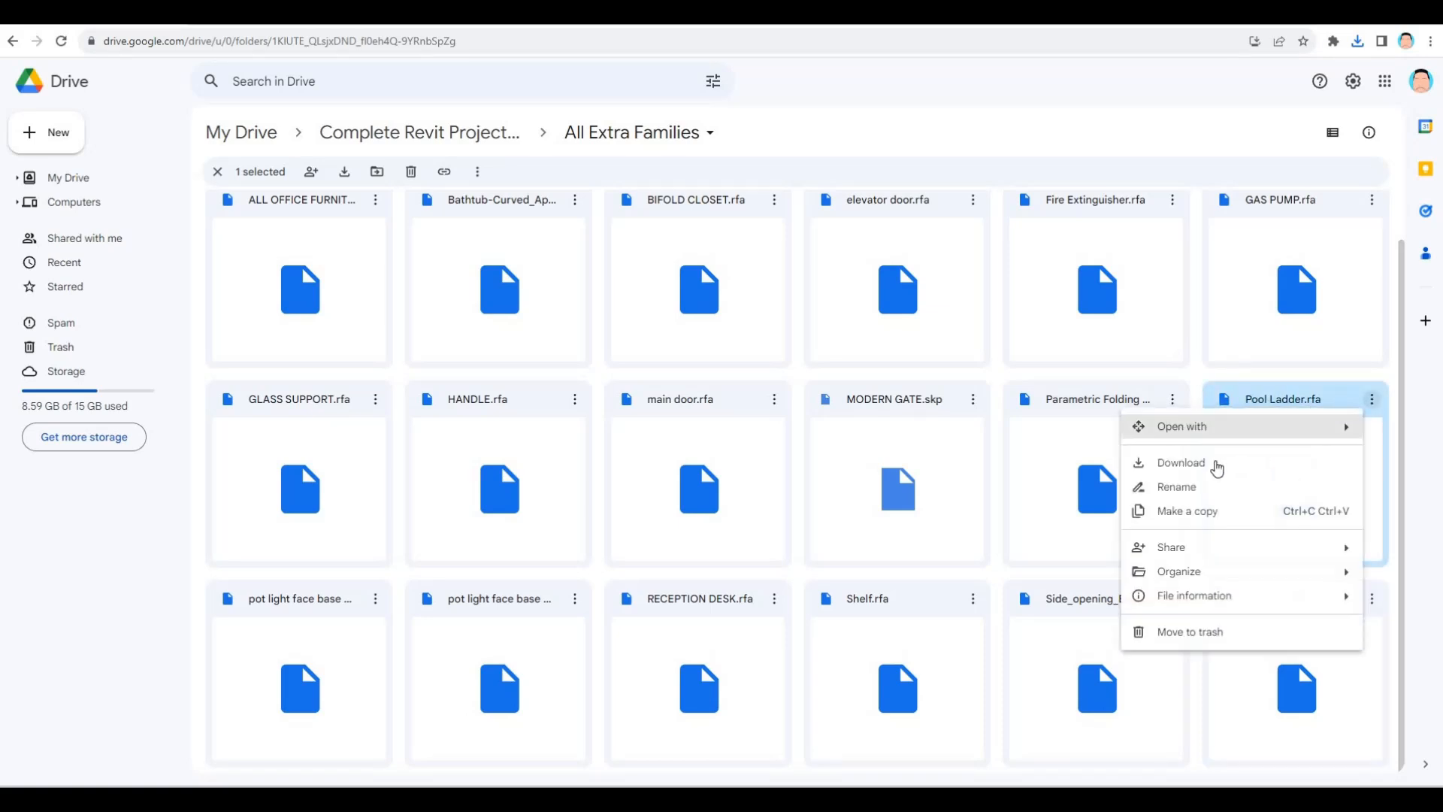
{"action": "left_click", "coordinate": [1215, 464]}
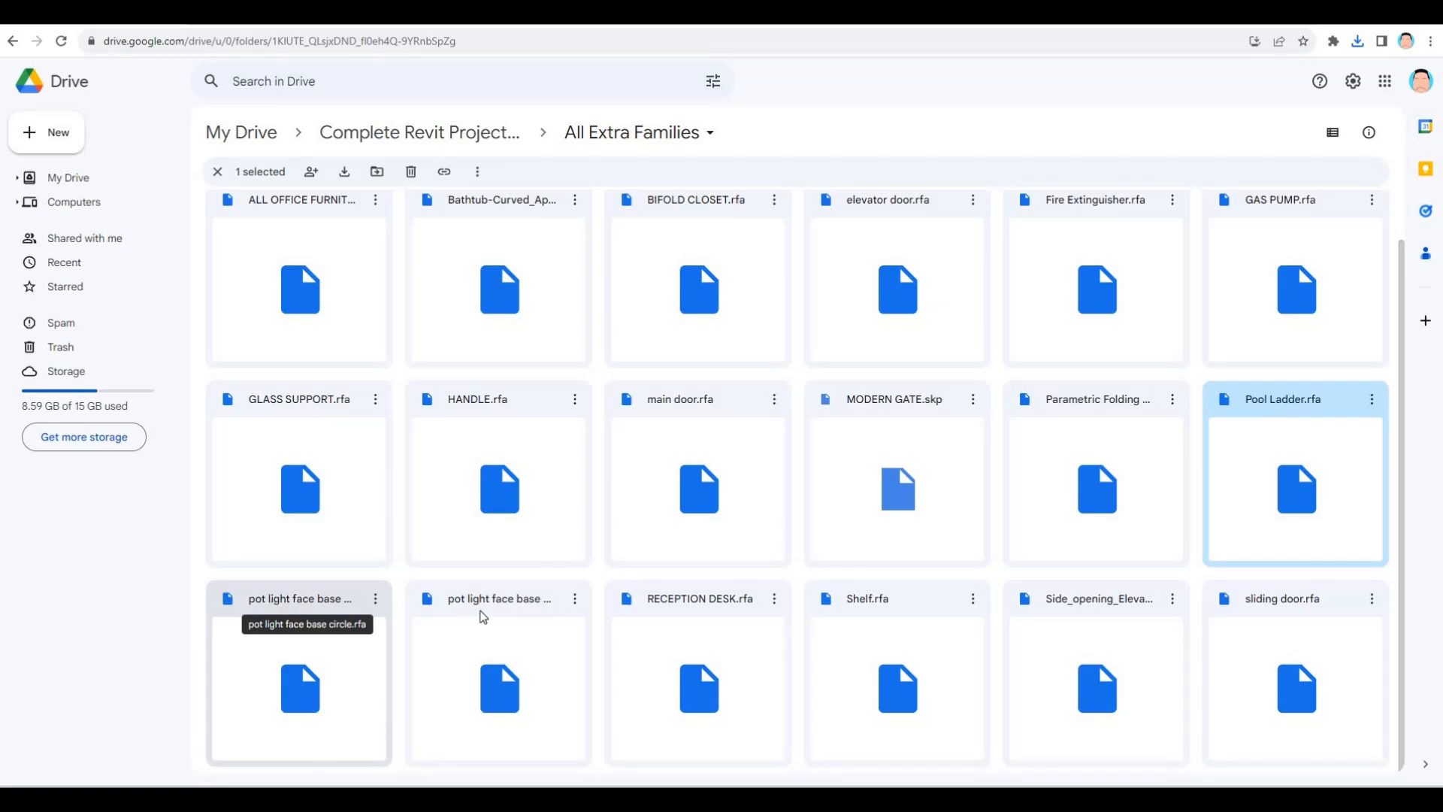
{"action": "left_click", "coordinate": [575, 613]}
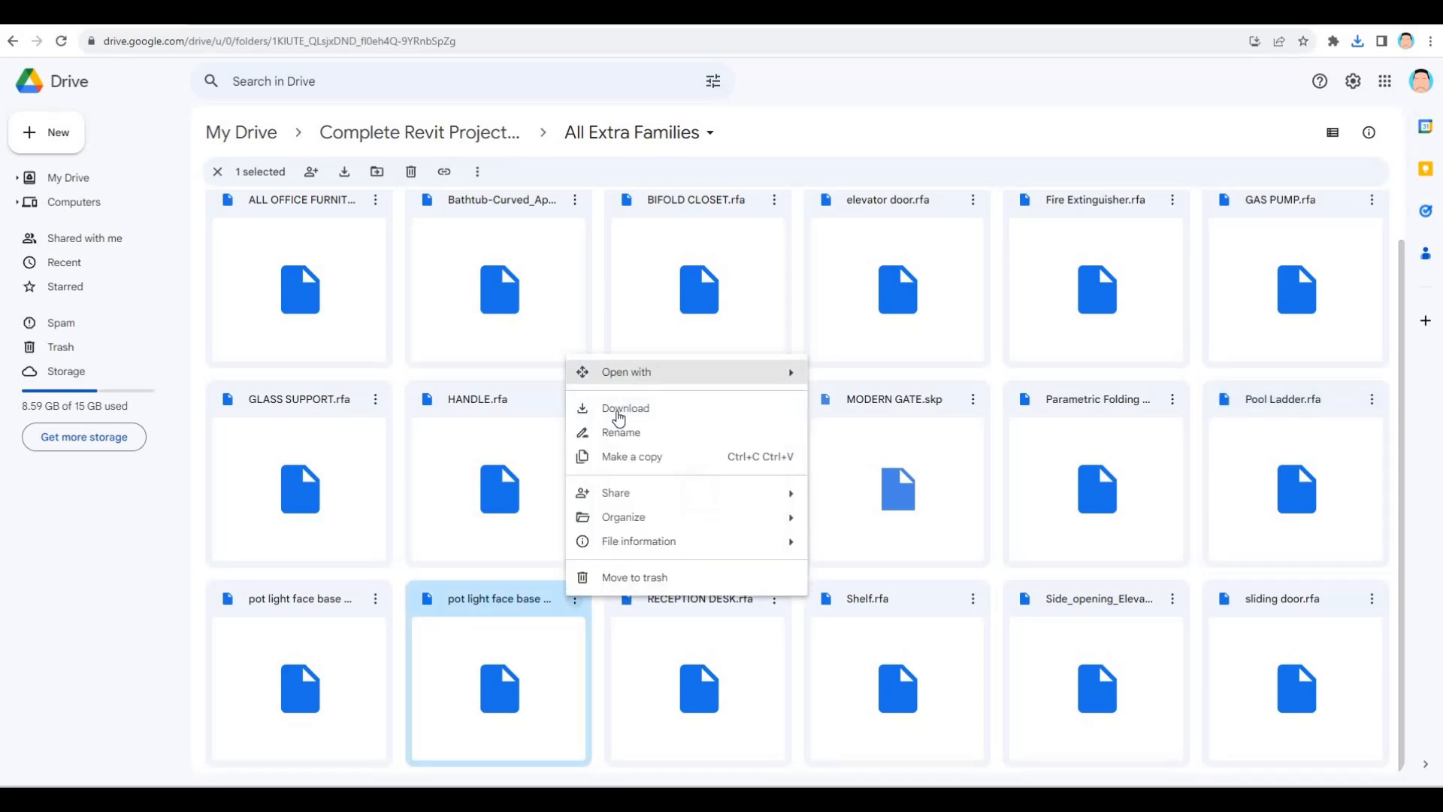
{"action": "left_click", "coordinate": [615, 408]}
{"action": "left_click", "coordinate": [376, 606]}
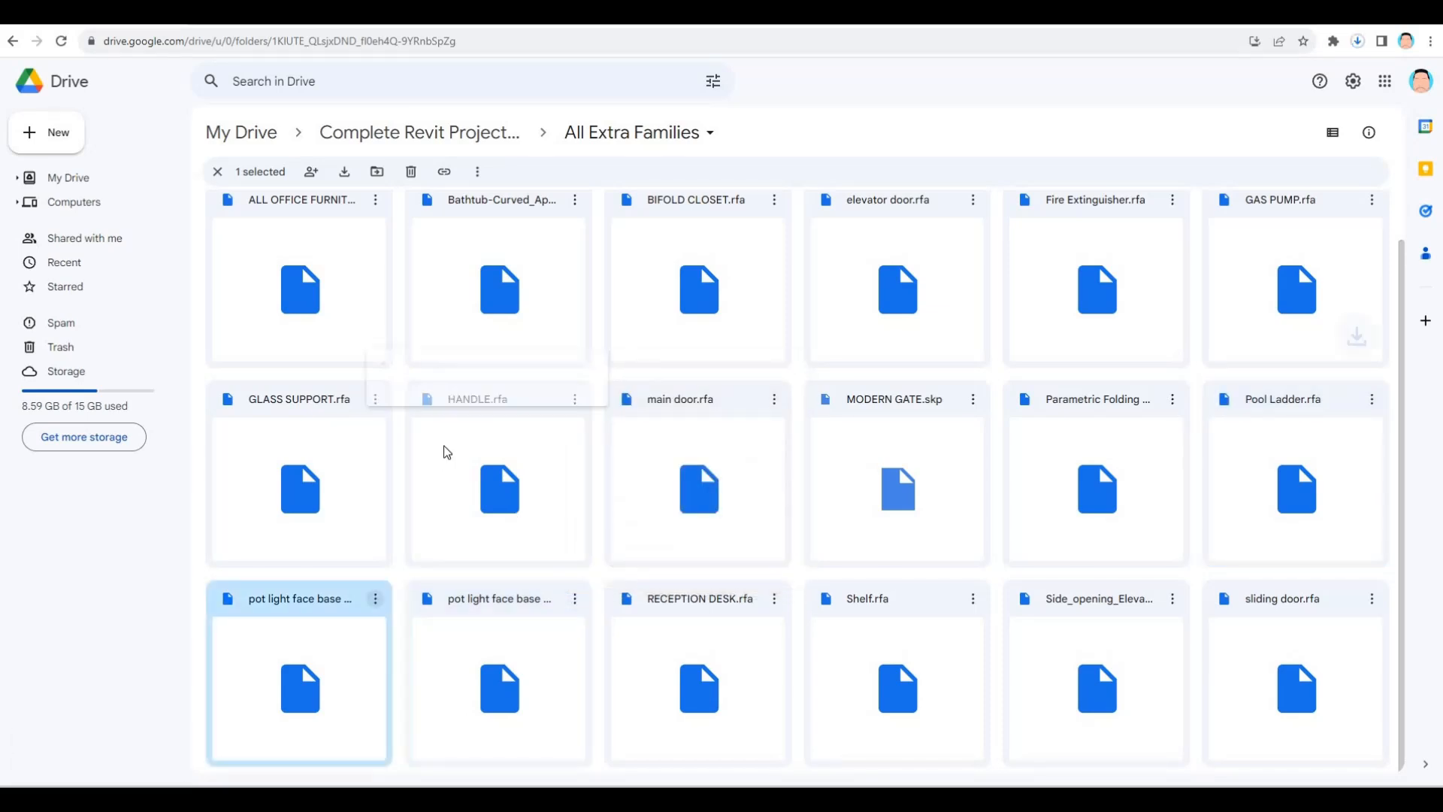
{"action": "left_click", "coordinate": [376, 606]}
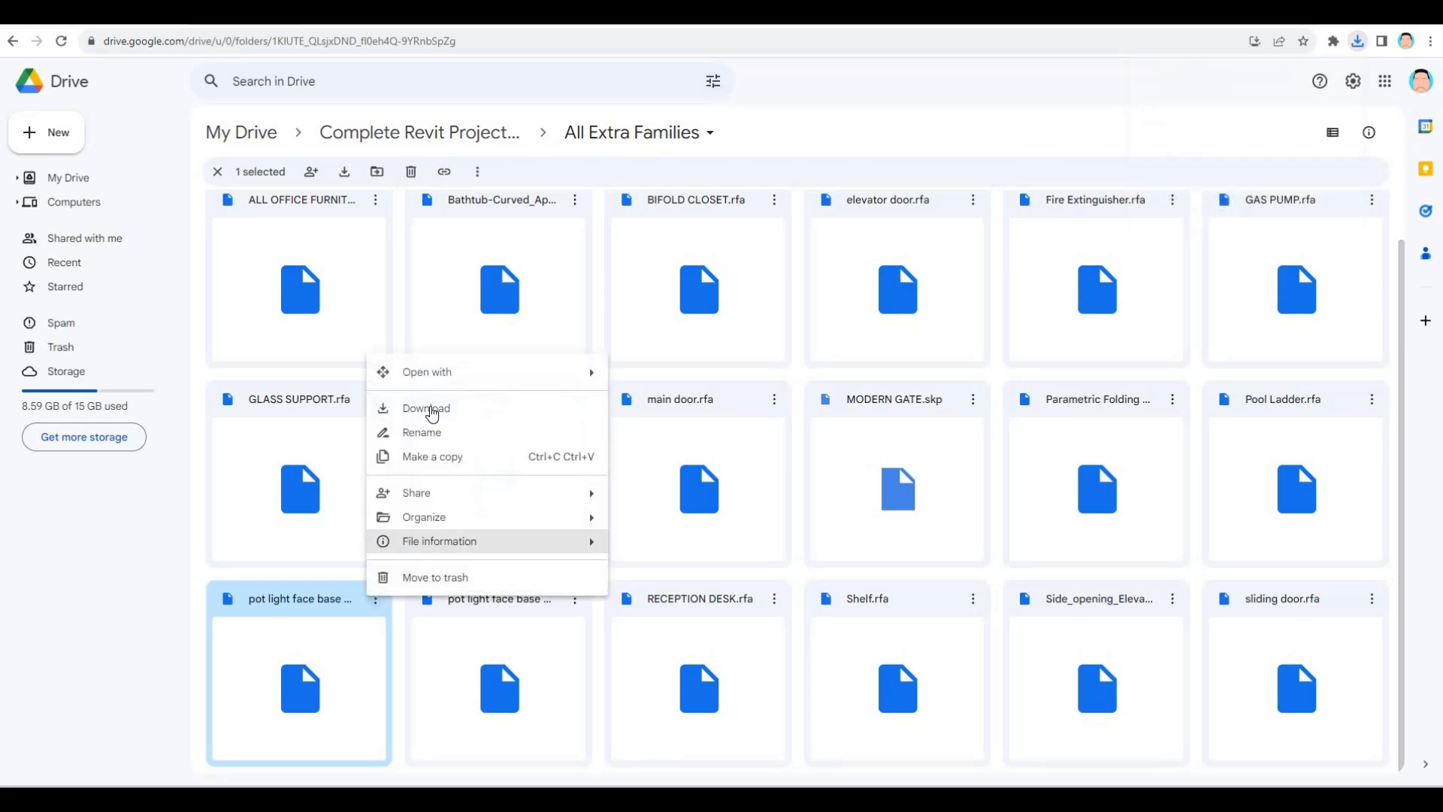
{"action": "left_click", "coordinate": [414, 395]}
Download BIFOLD CLOSET.rfa and show the Downloads folder holding the family files beside the Revit floor plan.
{"action": "scroll", "coordinate": [575, 391], "scroll_direction": "up", "scroll_amount": 1}
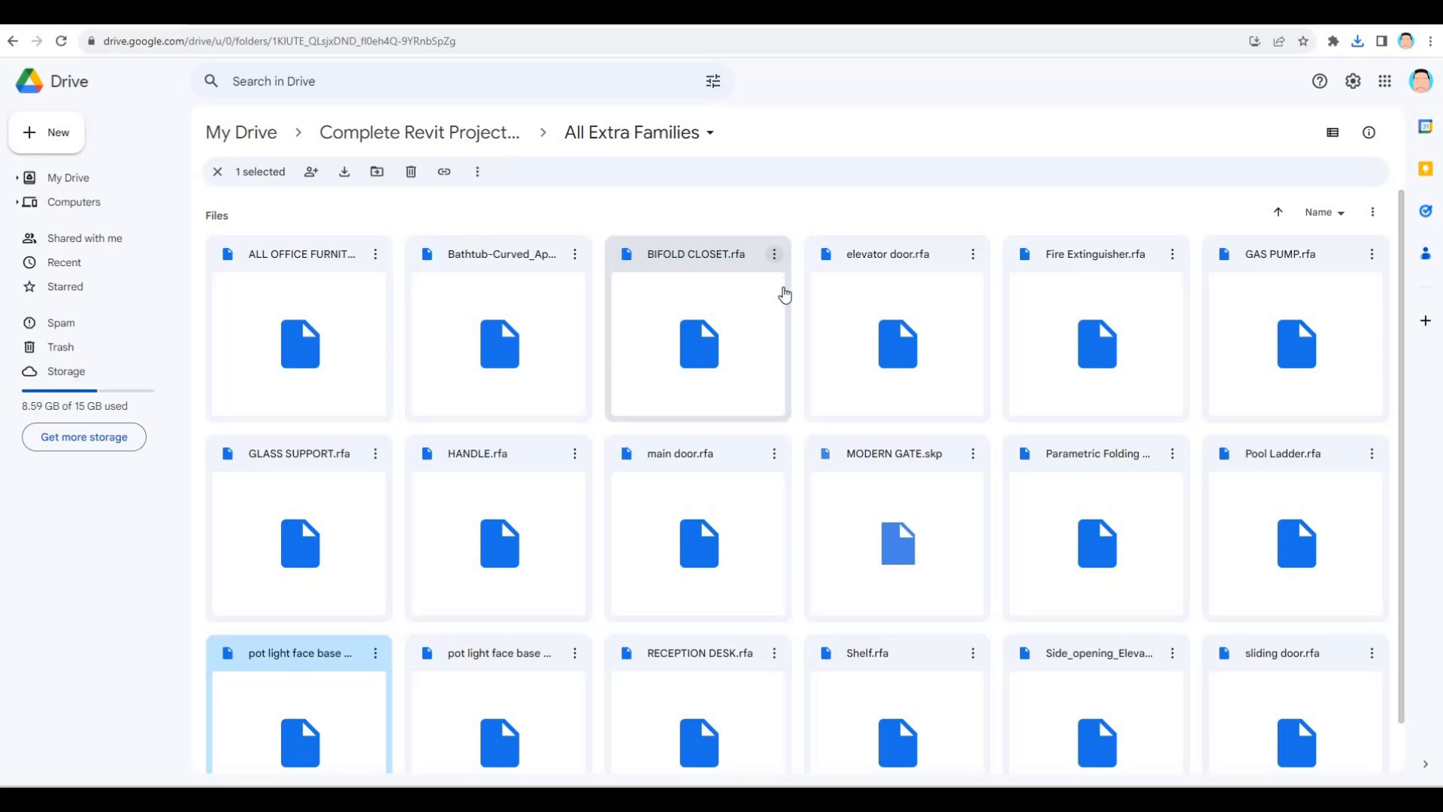
{"action": "left_click", "coordinate": [775, 254]}
{"action": "left_click", "coordinate": [827, 325]}
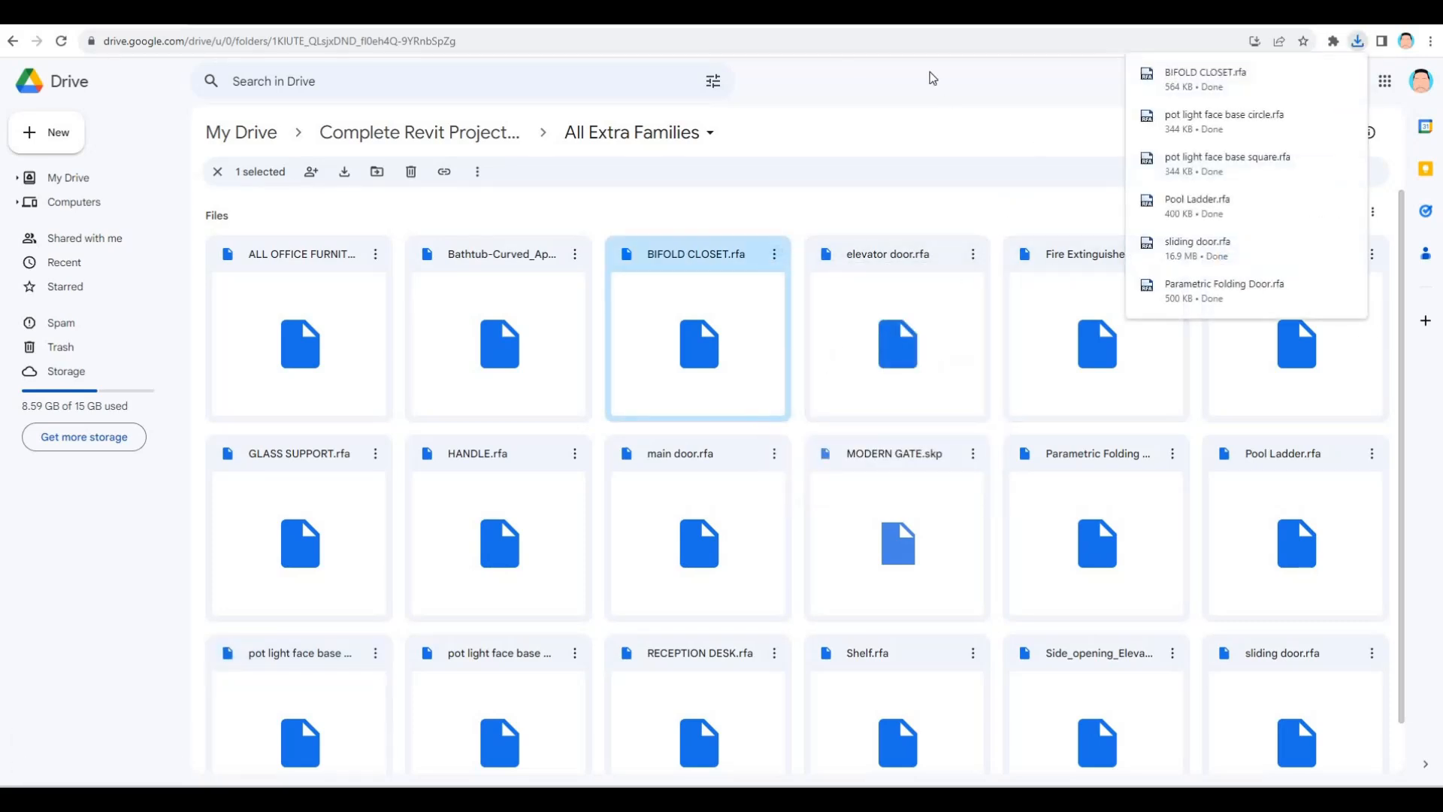
{"action": "mouse_move", "coordinate": [1325, 80]}
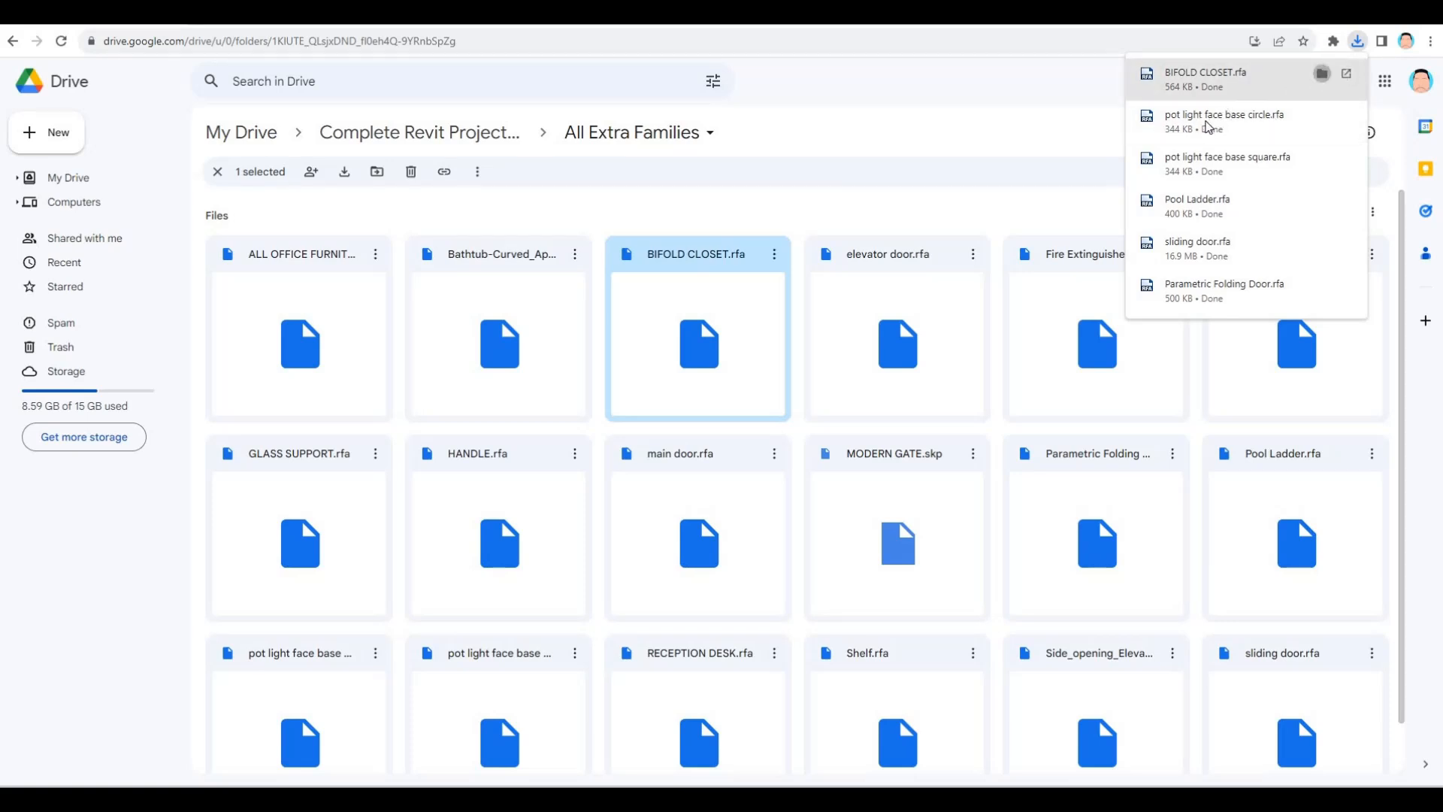
{"action": "left_click", "coordinate": [1323, 117]}
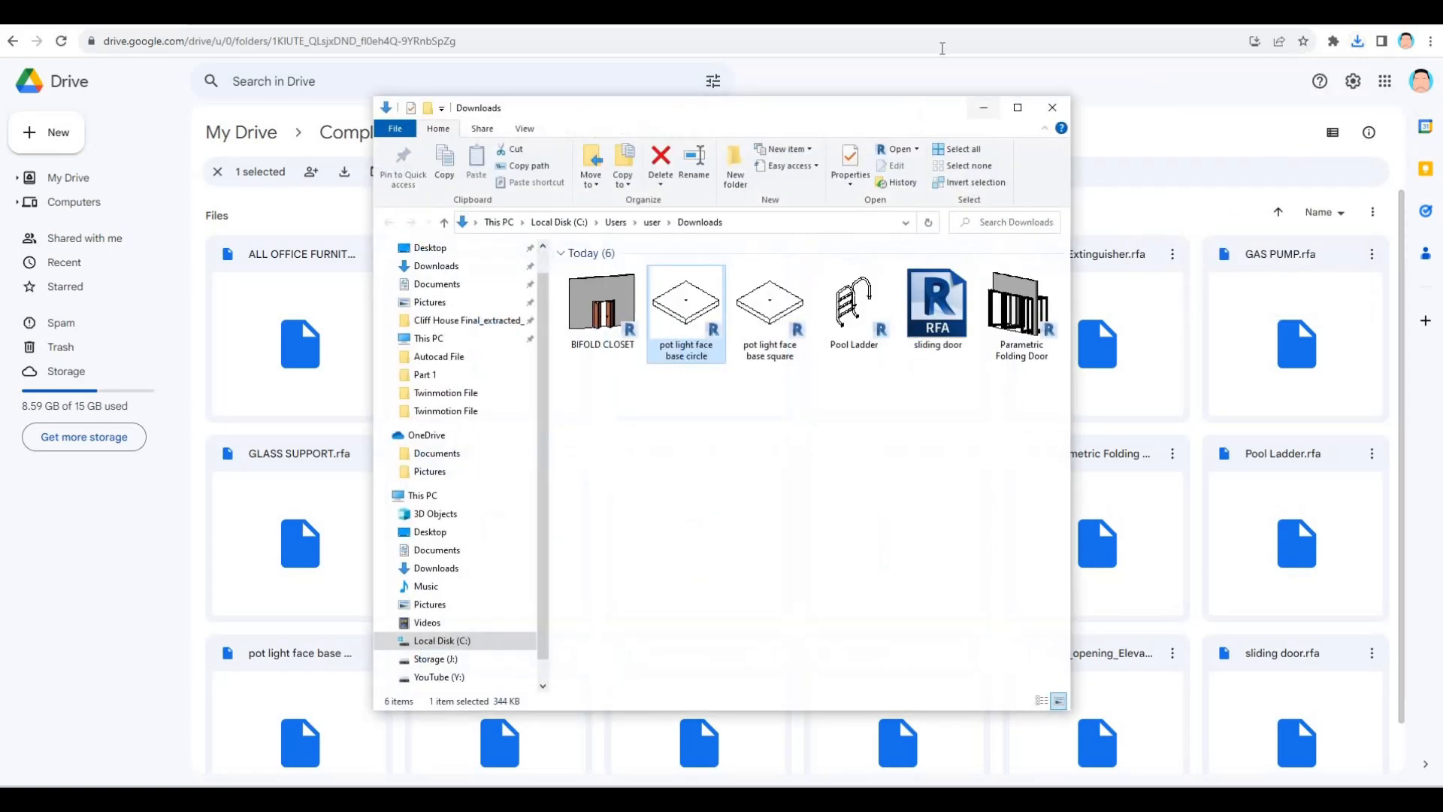
{"action": "left_click_drag", "start_coordinate": [616, 134], "coordinate": [906, 147]}
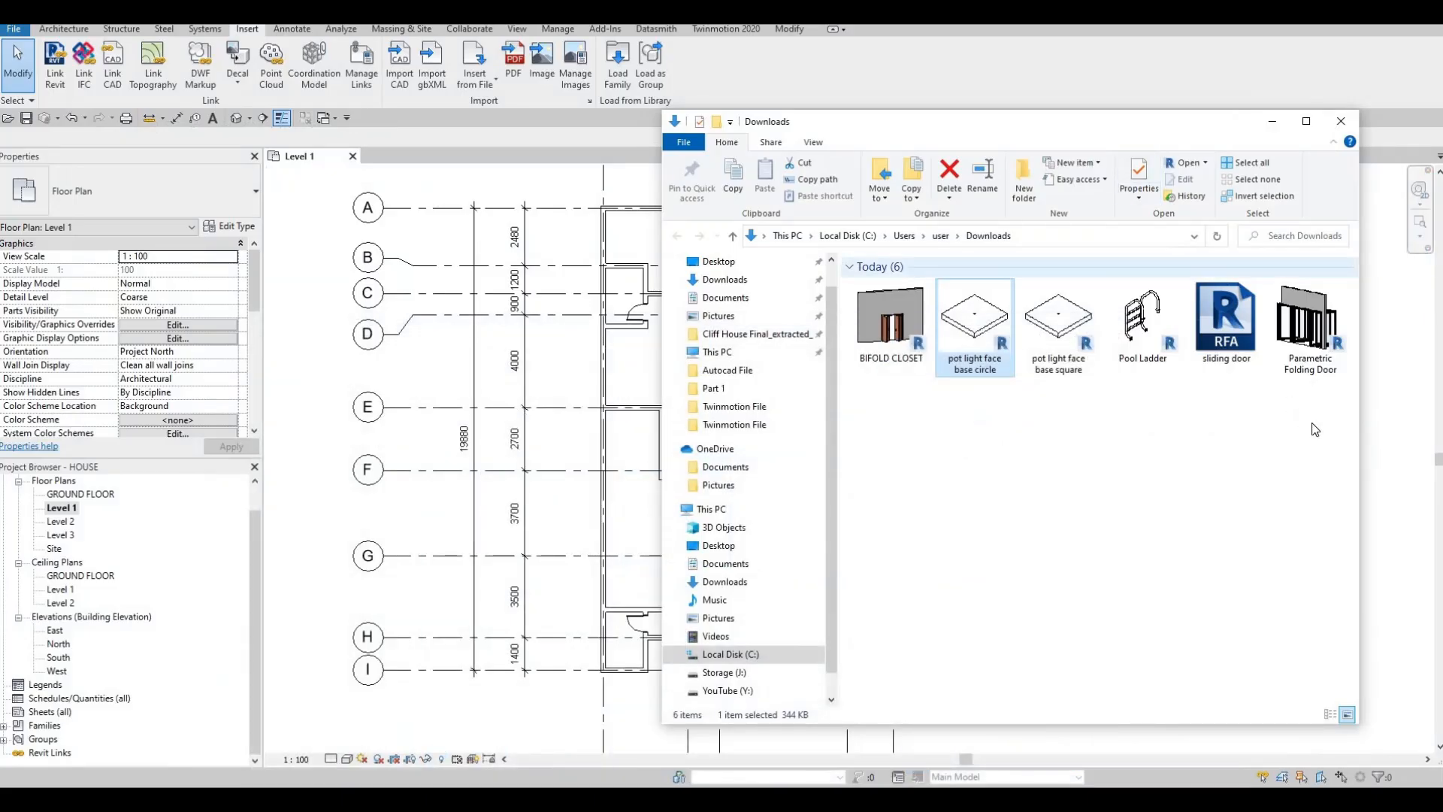
Load the Parametric Folding Door family from the Downloads folder into Revit and place one in the grid A wall between grids 2 and 4.
{"action": "left_click_drag", "start_coordinate": [1346, 440], "coordinate": [1025, 374]}
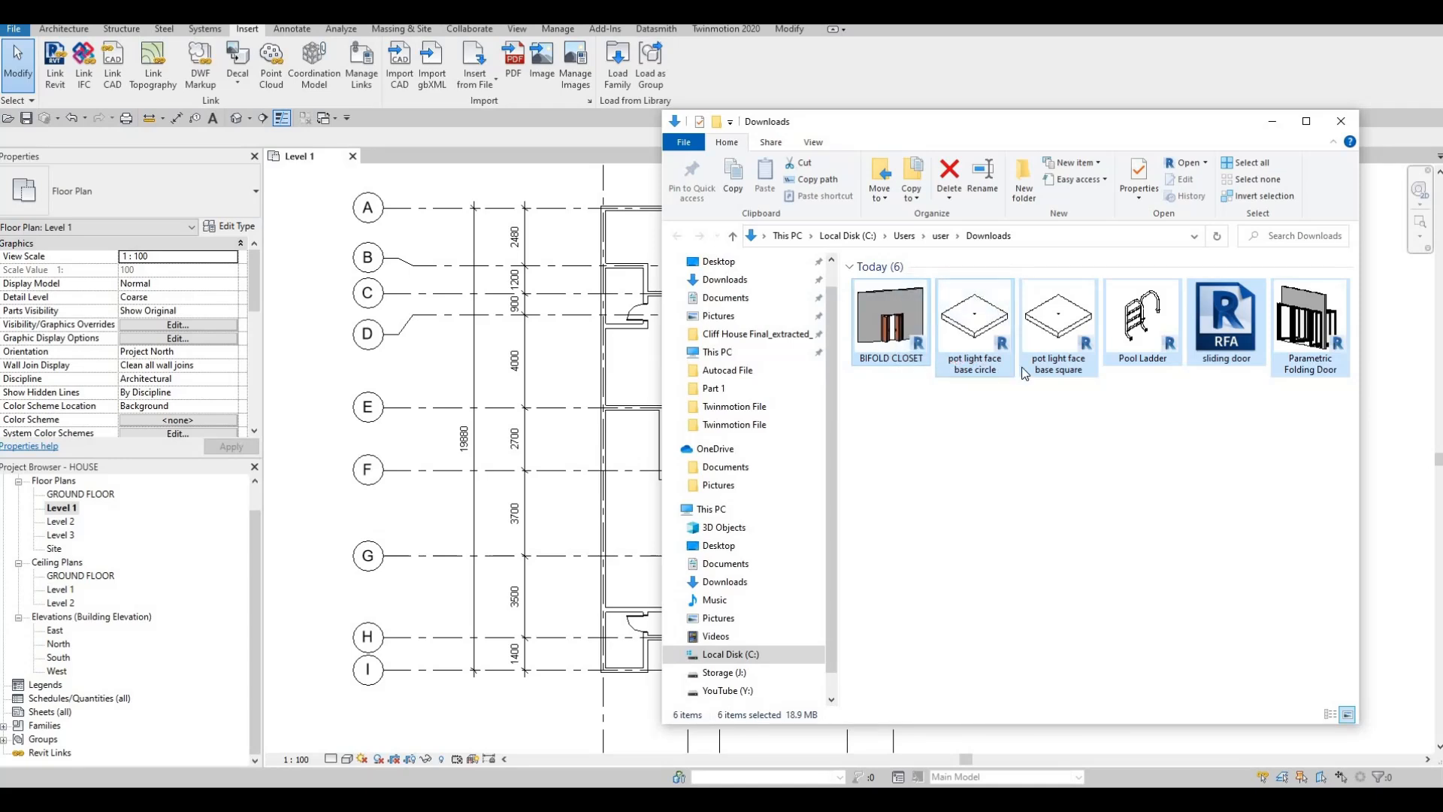
{"action": "left_click", "coordinate": [1036, 451]}
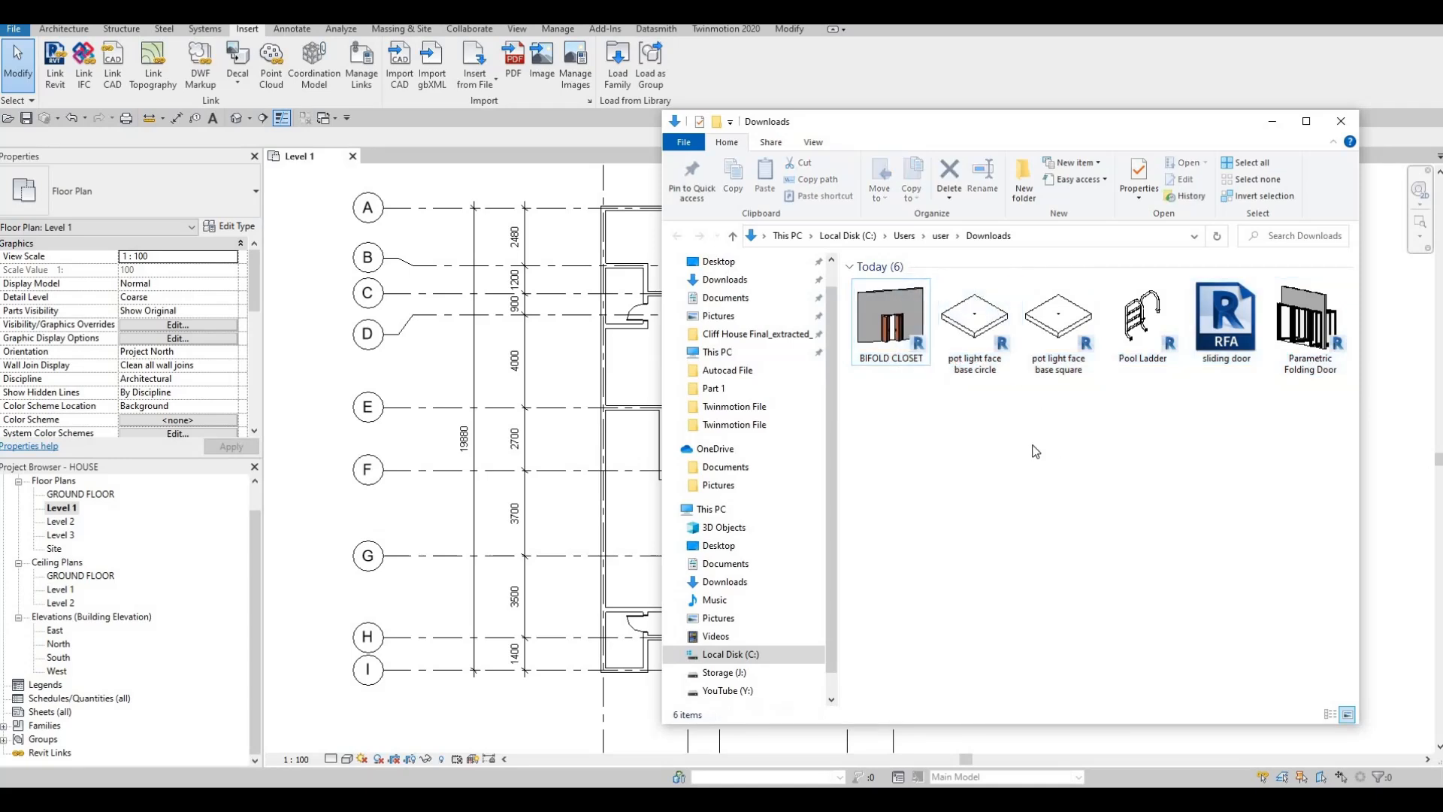
{"action": "left_click", "coordinate": [900, 338]}
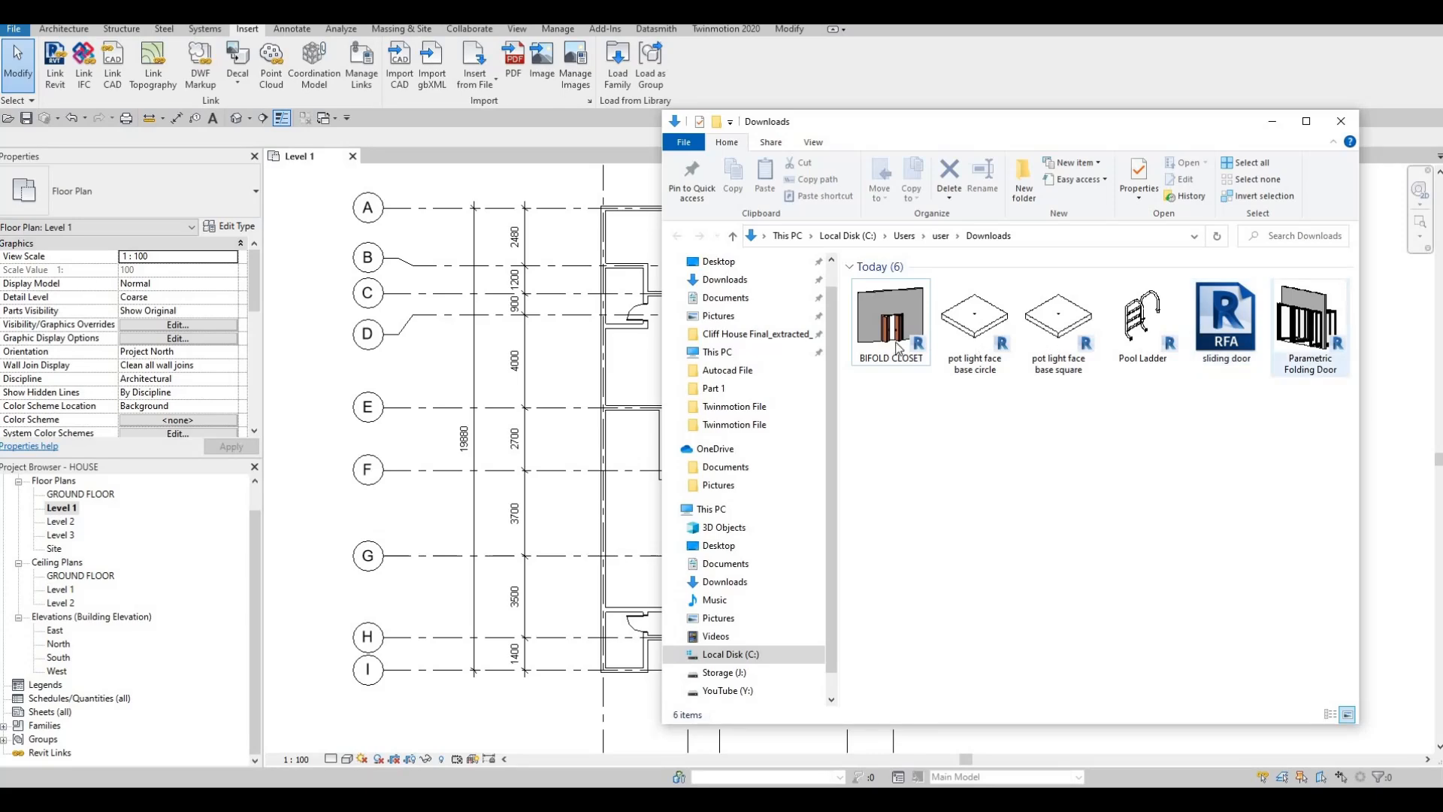
{"action": "left_click_drag", "start_coordinate": [1284, 323], "coordinate": [600, 348]}
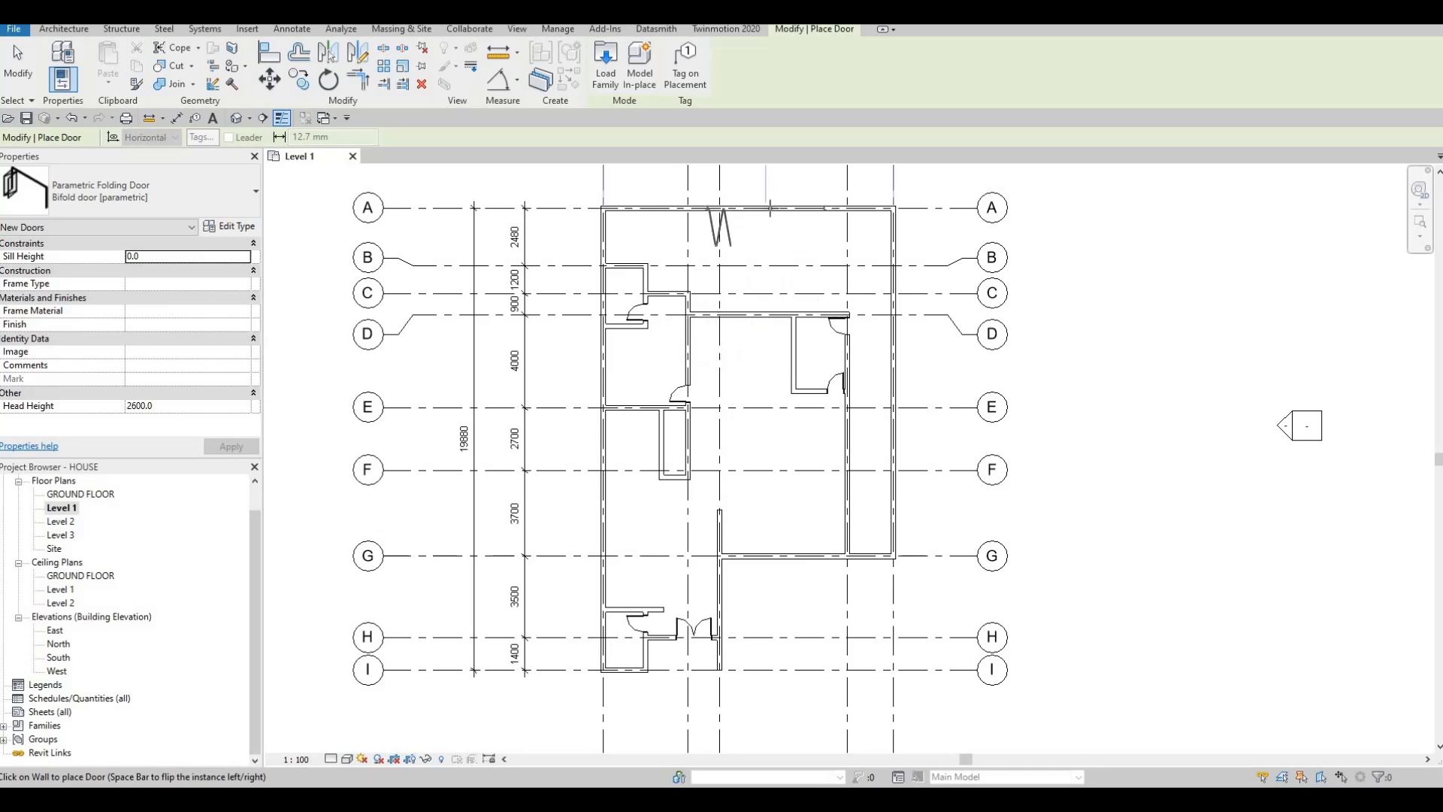
{"action": "middle_click_drag", "start_coordinate": [665, 169], "coordinate": [651, 315]}
{"action": "key", "text": "Escape"}
{"action": "key", "text": "Escape"}
{"action": "left_click", "coordinate": [803, 334]}
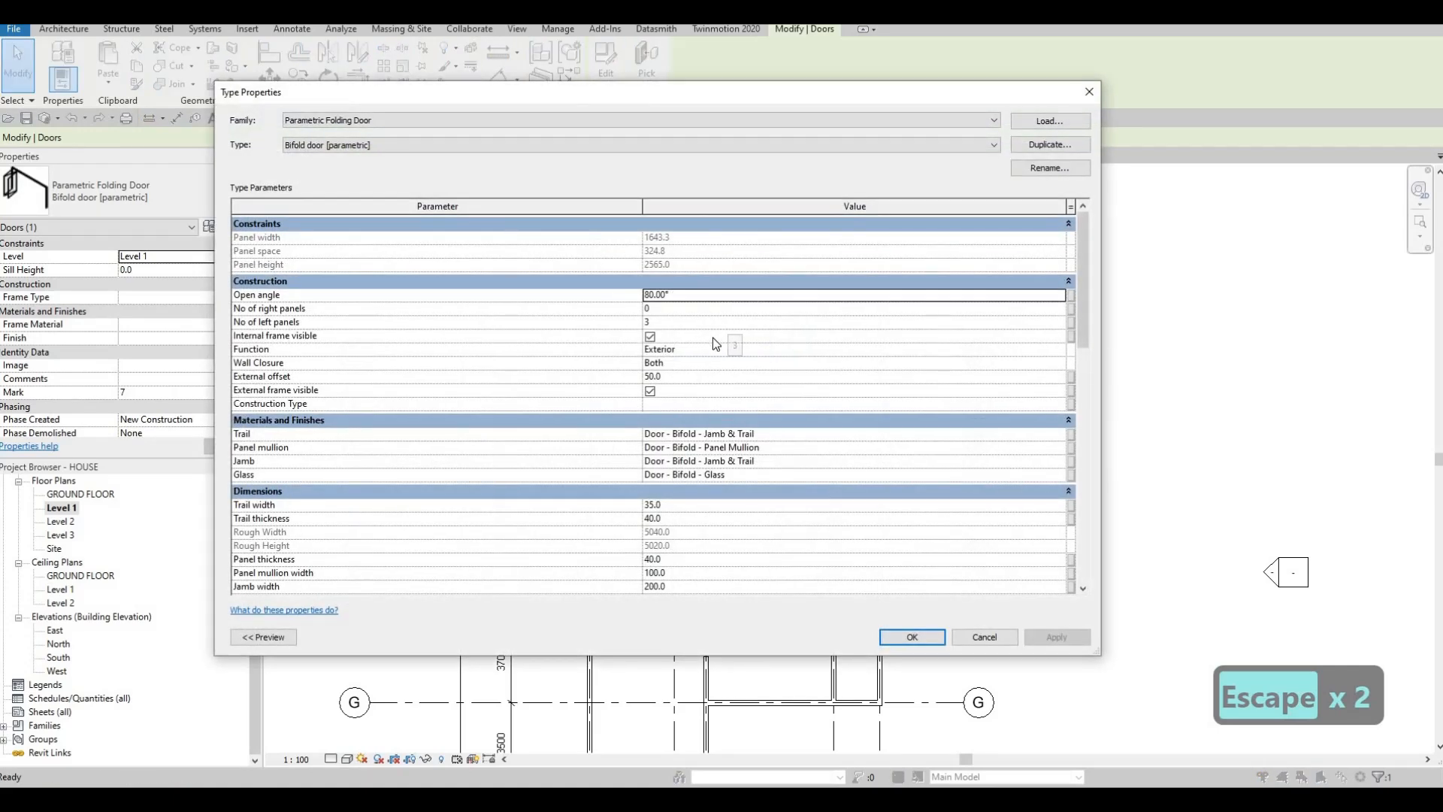
{"action": "key", "text": "Escape"}
{"action": "key", "text": "Escape"}
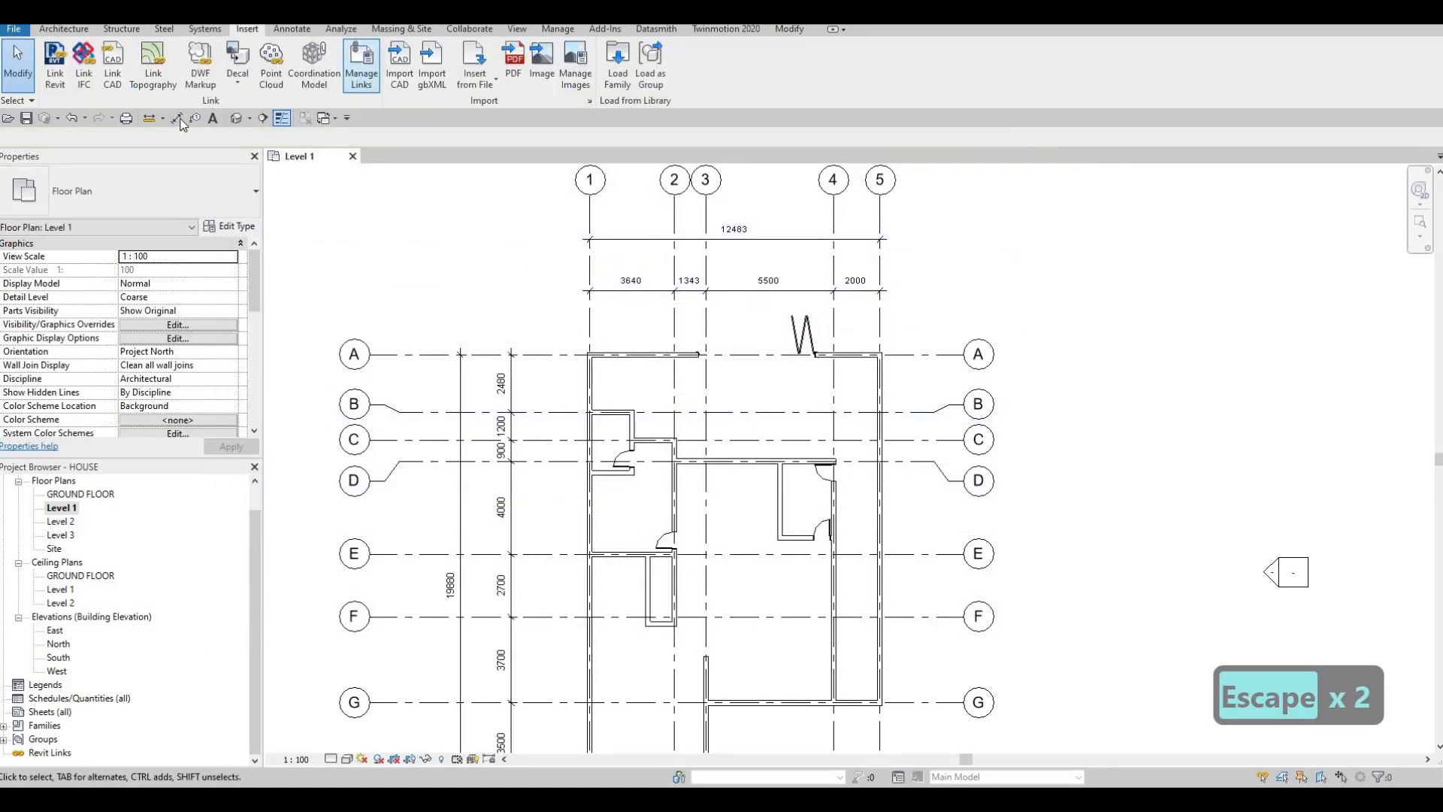
Measure the distance below grid D between the grid 2 wall and the vertical wall of the small room beside grid 4.
{"action": "key", "text": "d"}
{"action": "key", "text": "i"}
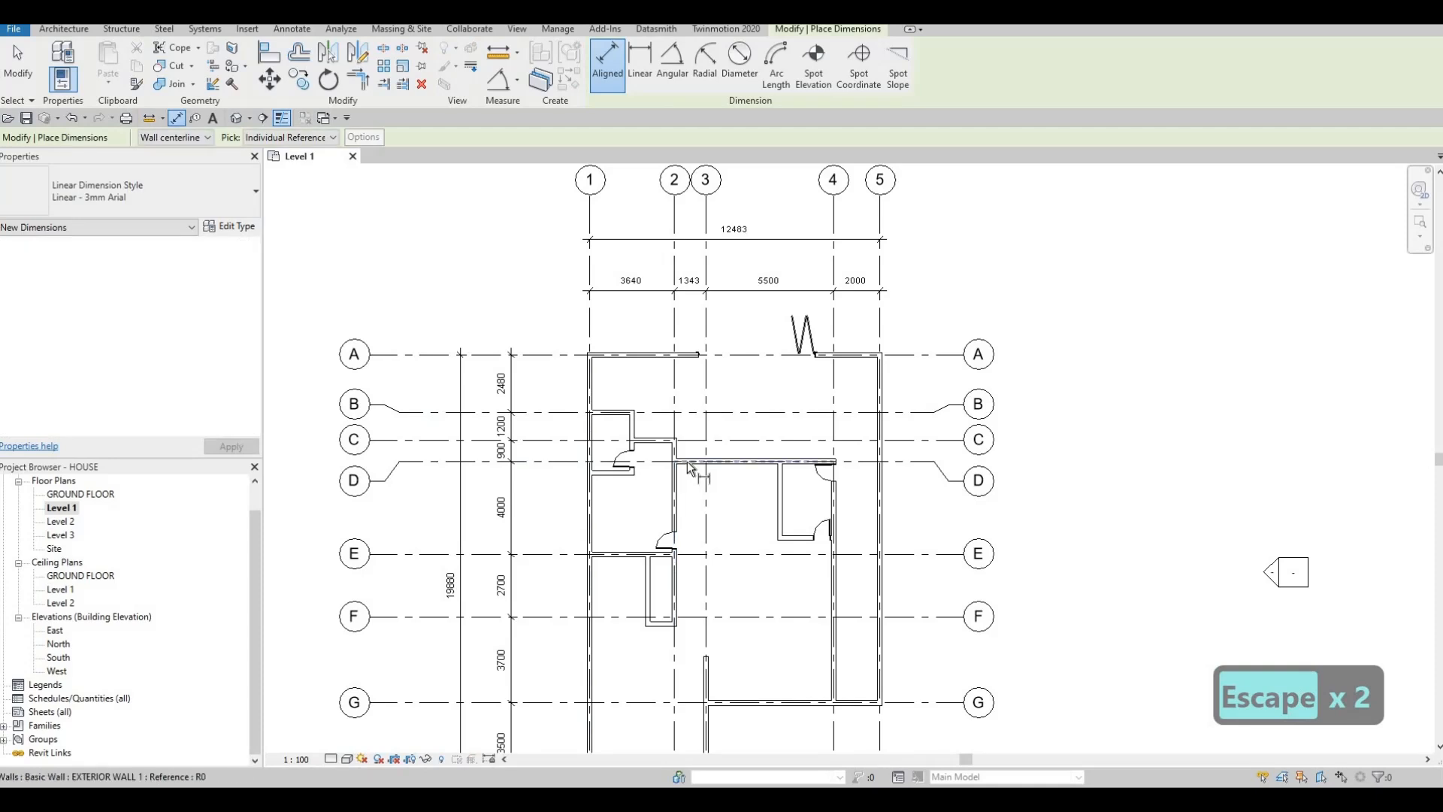
{"action": "scroll", "coordinate": [679, 468], "scroll_direction": "up", "scroll_amount": 3}
{"action": "key", "text": "Tab"}
{"action": "key", "text": "Tab"}
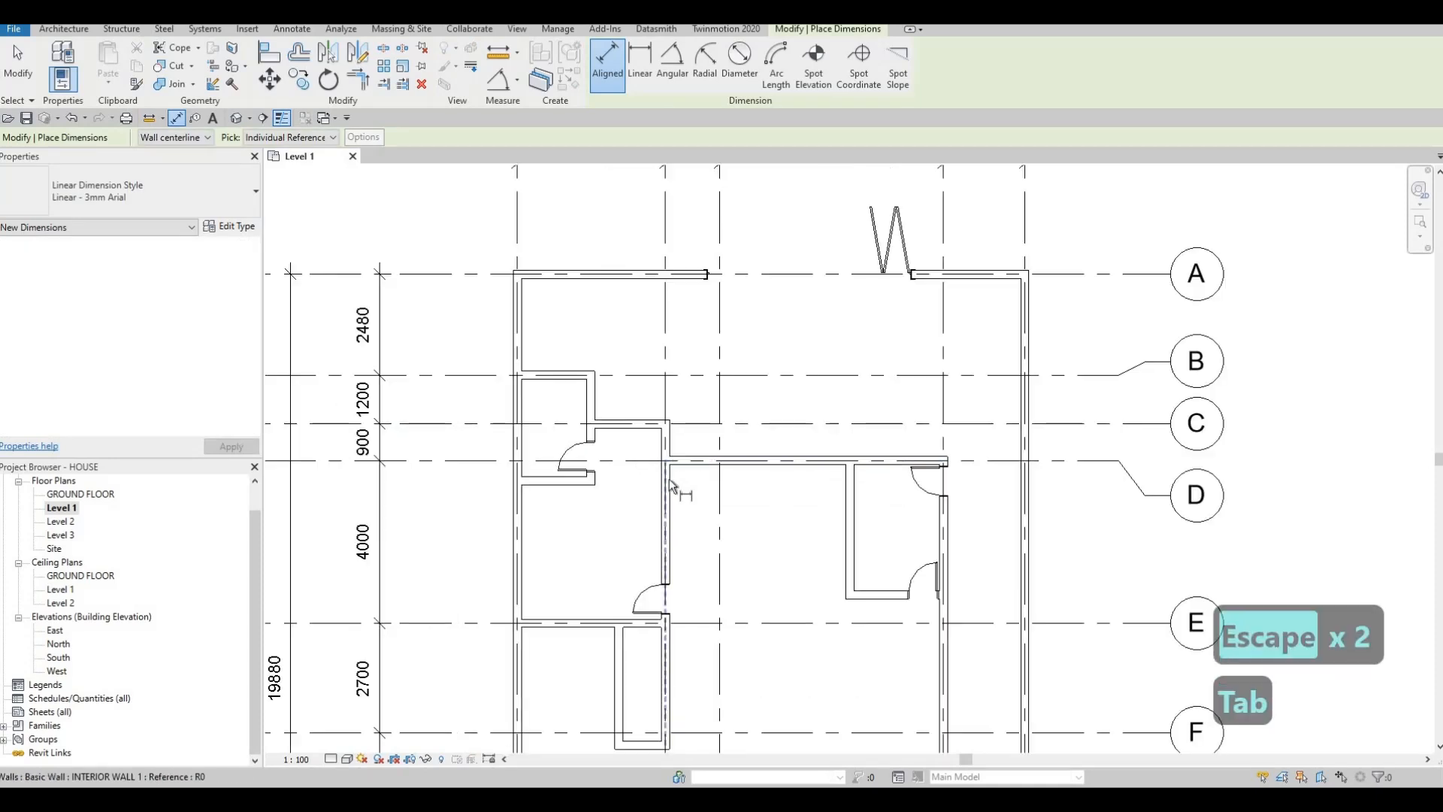
{"action": "key", "text": "Tab"}
{"action": "left_click", "coordinate": [851, 498]}
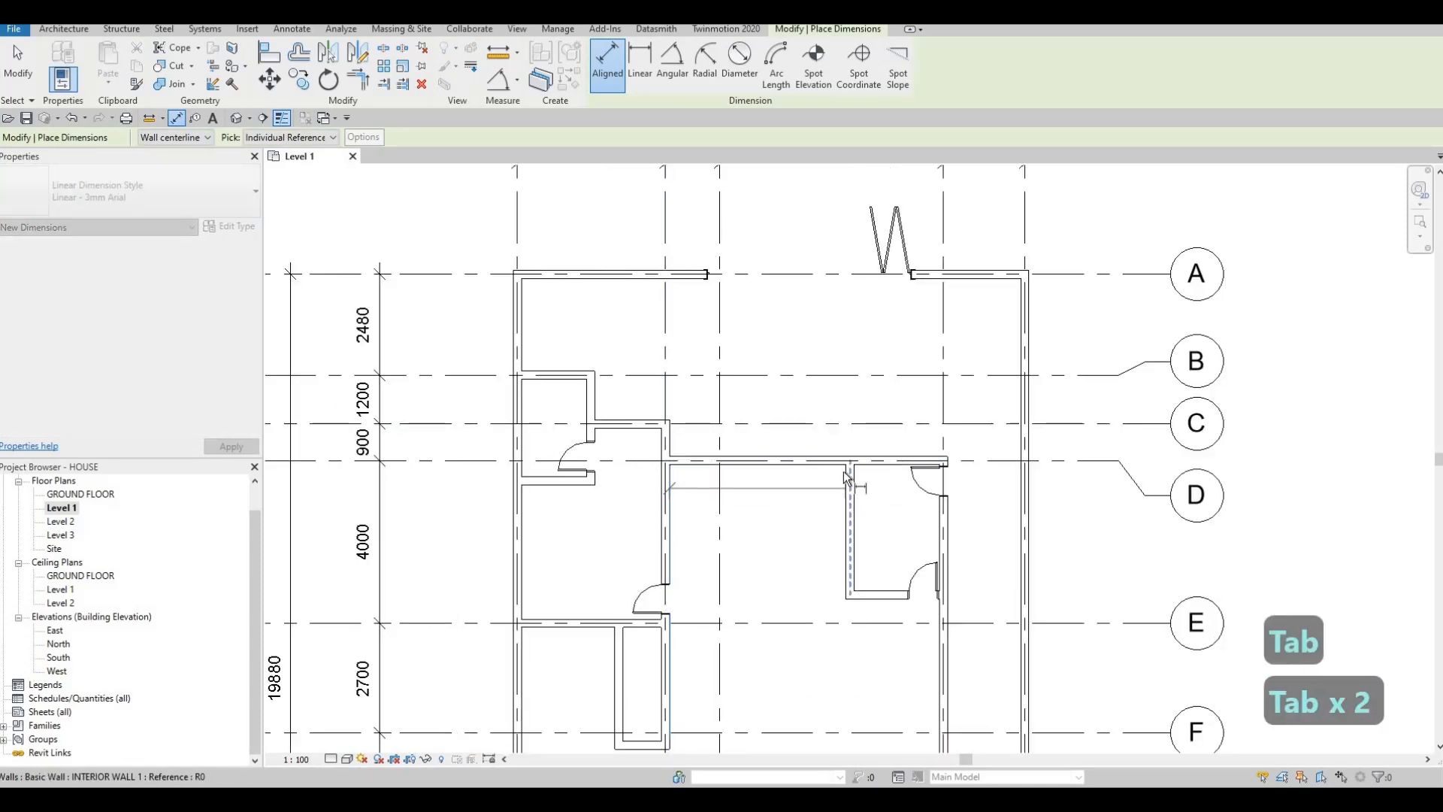
{"action": "key", "text": "Tab"}
{"action": "left_click", "coordinate": [827, 407]}
{"action": "left_click", "coordinate": [832, 406]}
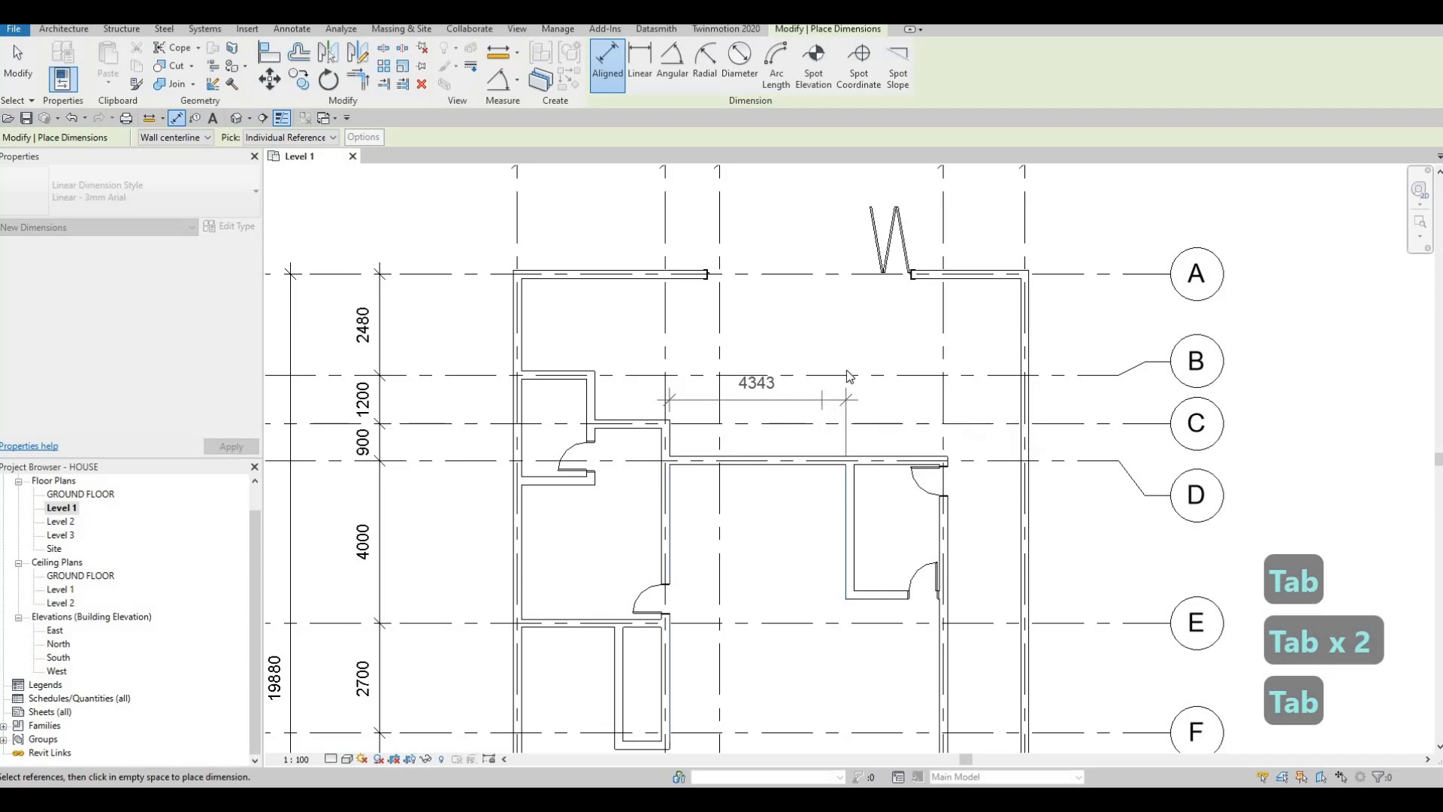
{"action": "key", "text": "Escape"}
{"action": "key", "text": "Escape"}
Set the folding door type's width to 4000 and its height to 2000.
{"action": "left_click", "coordinate": [895, 247]}
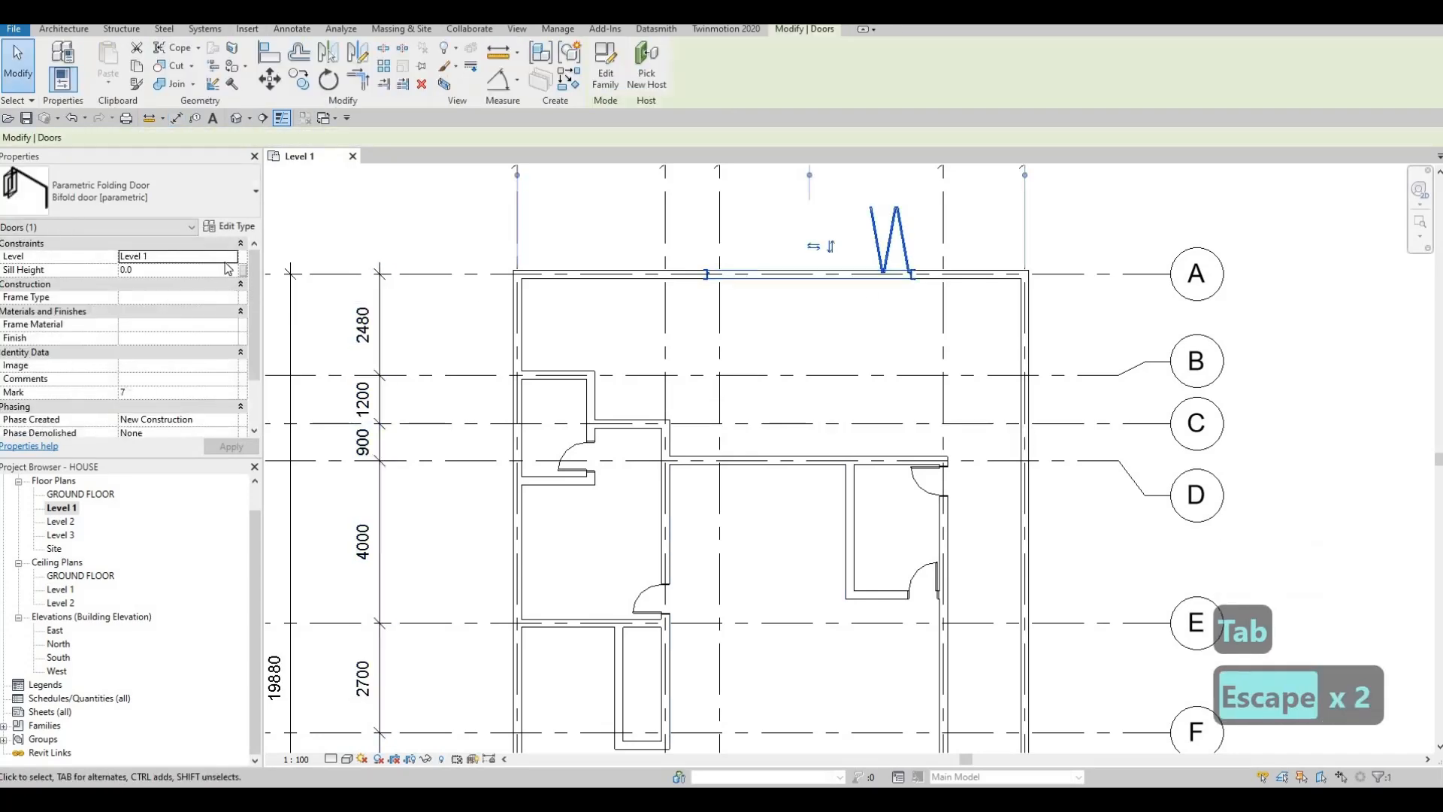
{"action": "left_click", "coordinate": [230, 226]}
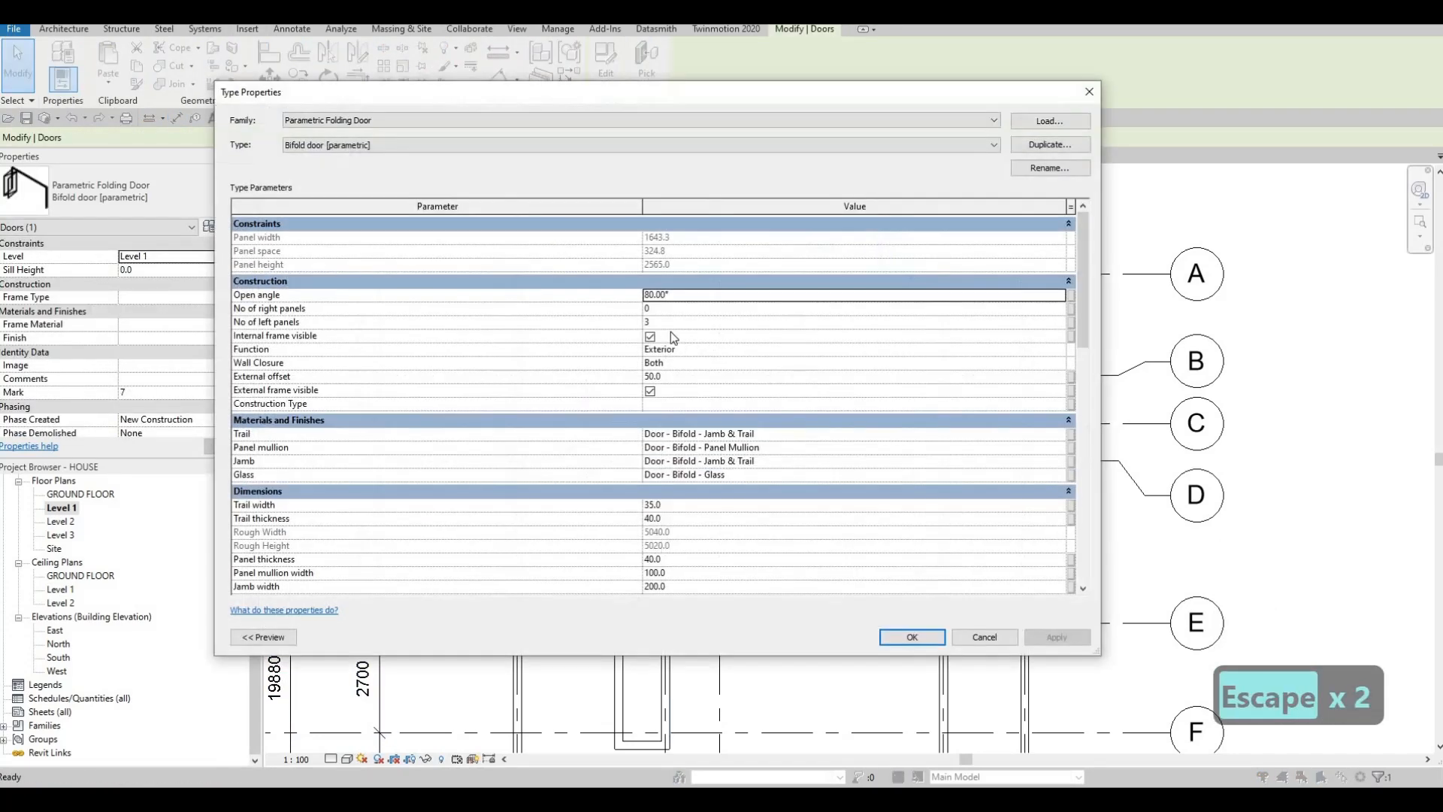
{"action": "scroll", "coordinate": [721, 466], "scroll_direction": "down", "scroll_amount": 5}
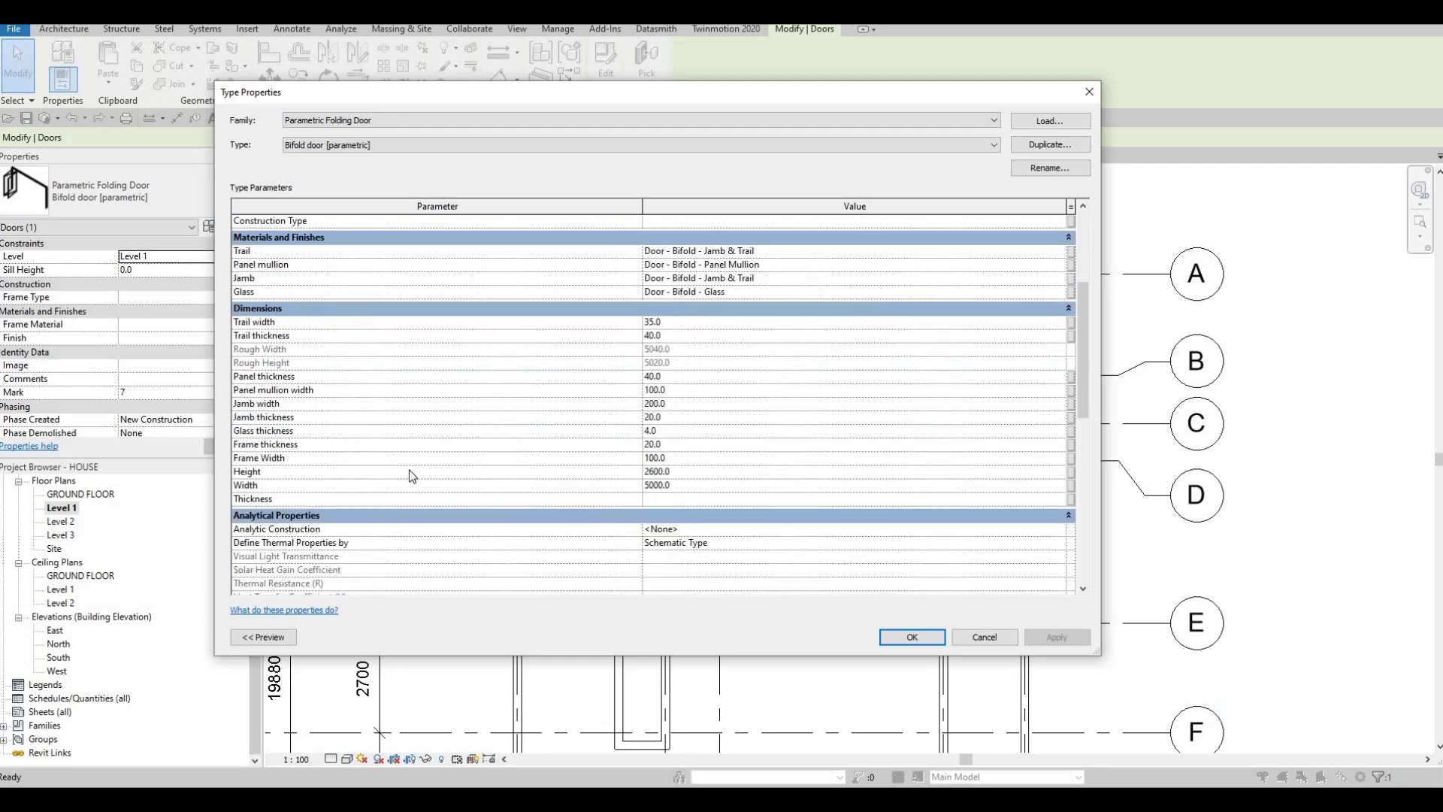
{"action": "left_click", "coordinate": [708, 489]}
{"action": "type", "text": "400"}
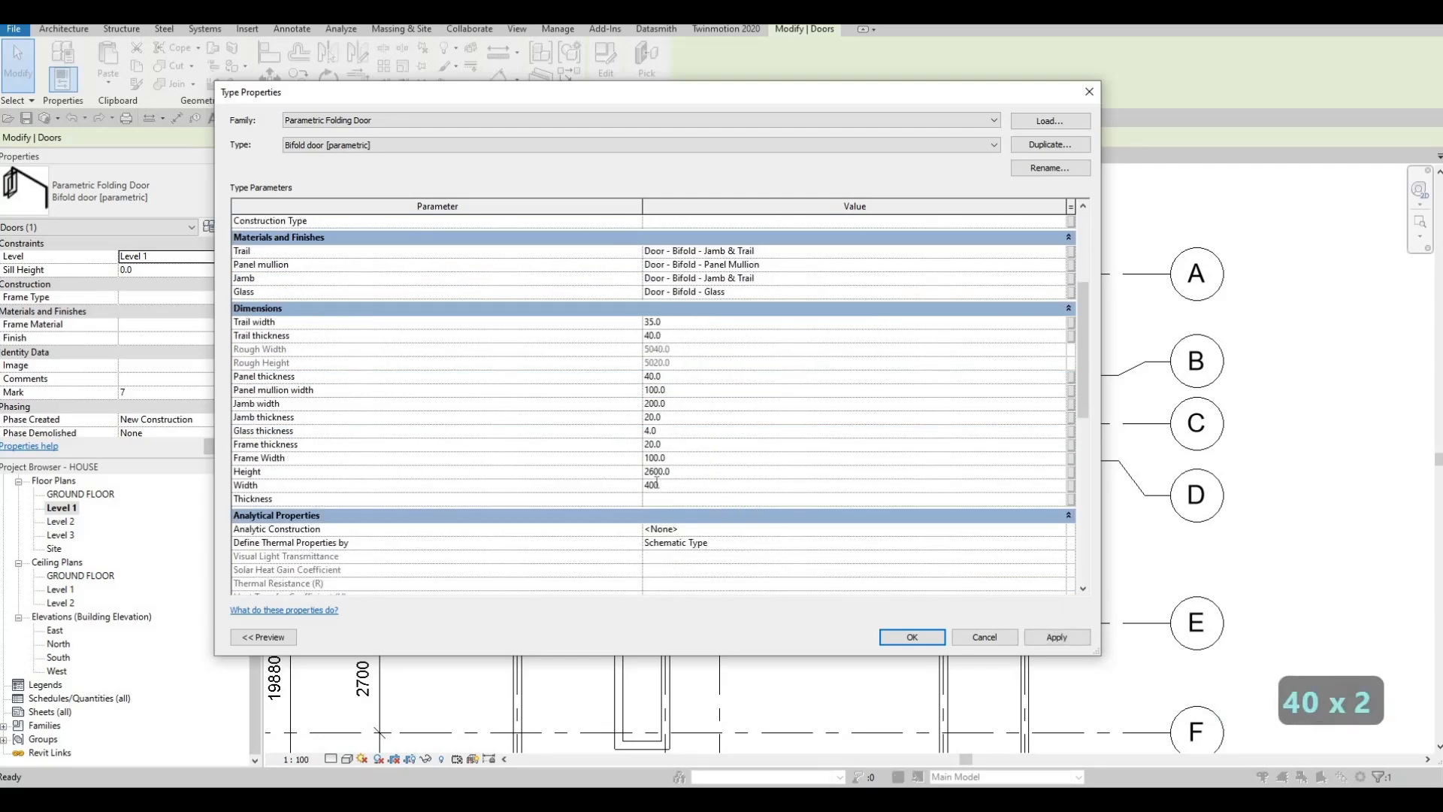
{"action": "left_click", "coordinate": [698, 476]}
{"action": "left_click", "coordinate": [661, 486]}
{"action": "type", "text": "0"}
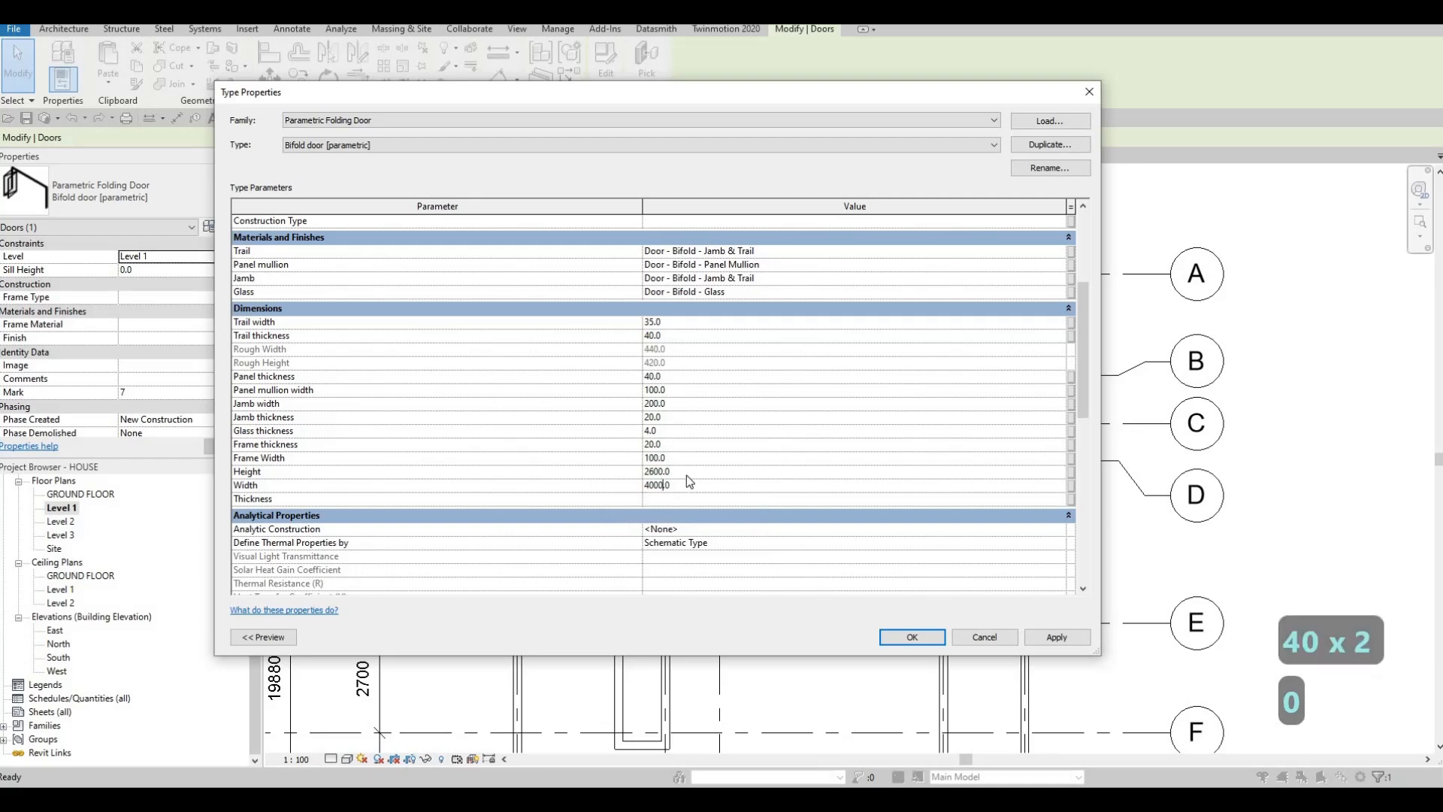
{"action": "left_click", "coordinate": [691, 471]}
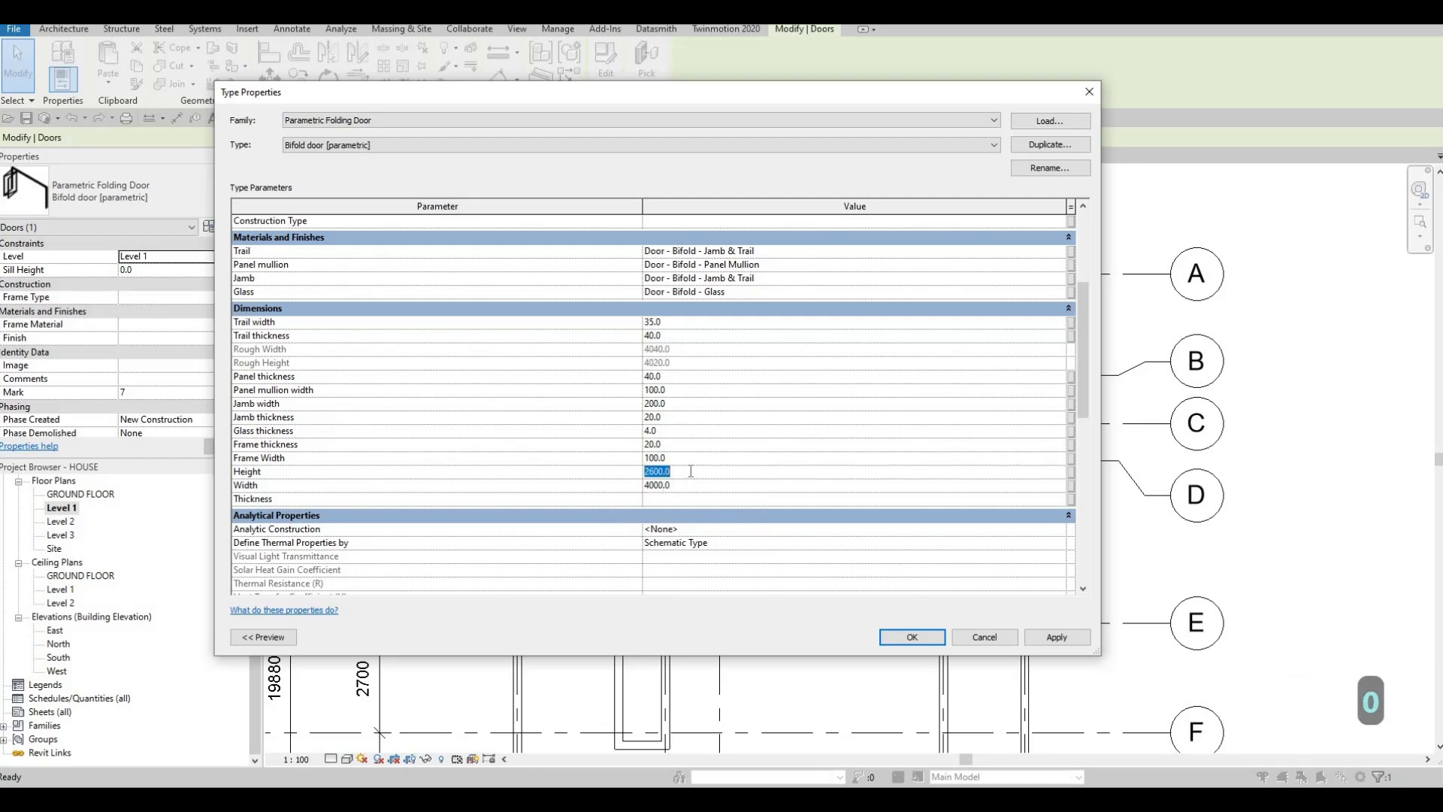
{"action": "type", "text": "200"}
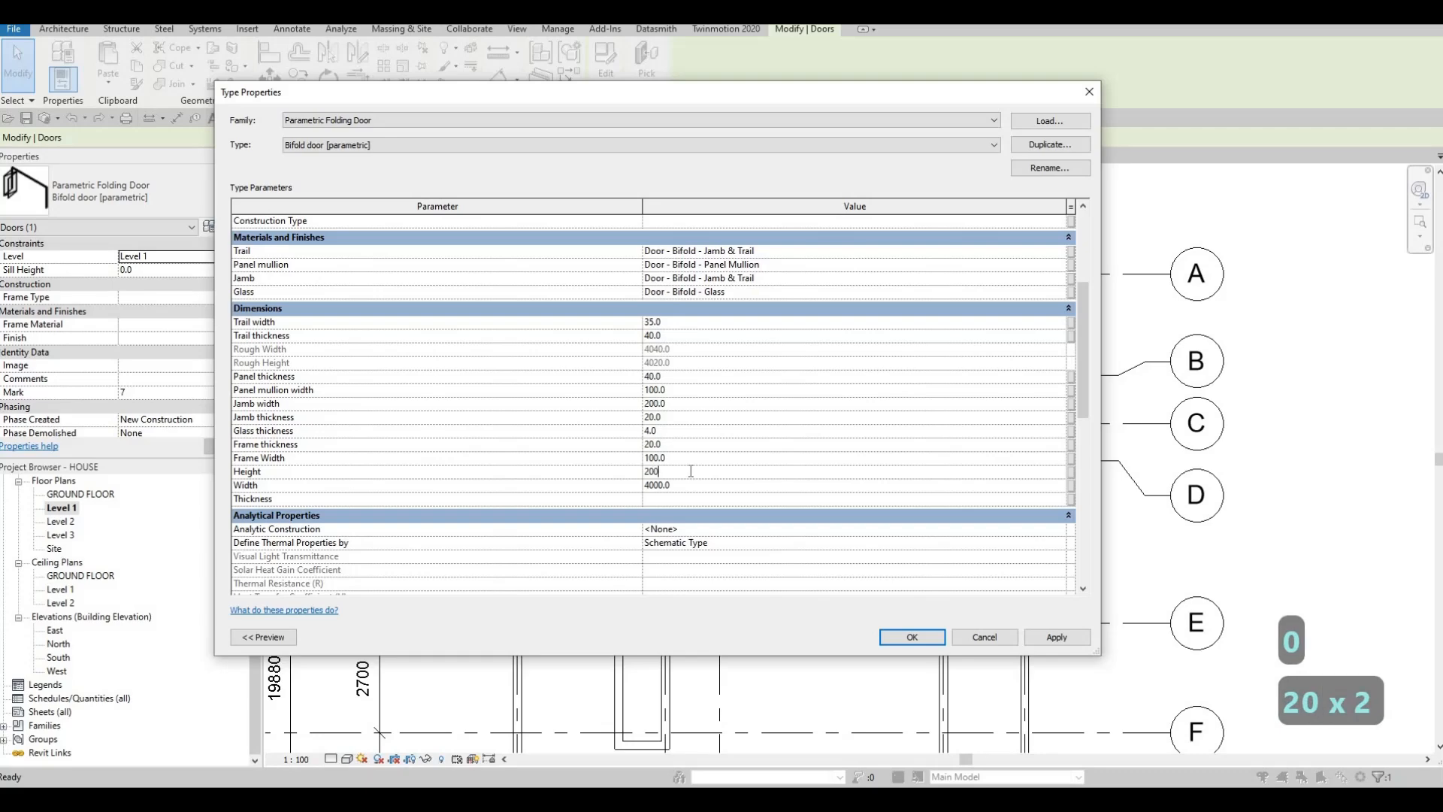
{"action": "left_click", "coordinate": [743, 335]}
Set the folding door type's number of left panels to 6 and apply the type changes.
{"action": "scroll", "coordinate": [690, 340], "scroll_direction": "up", "scroll_amount": 5}
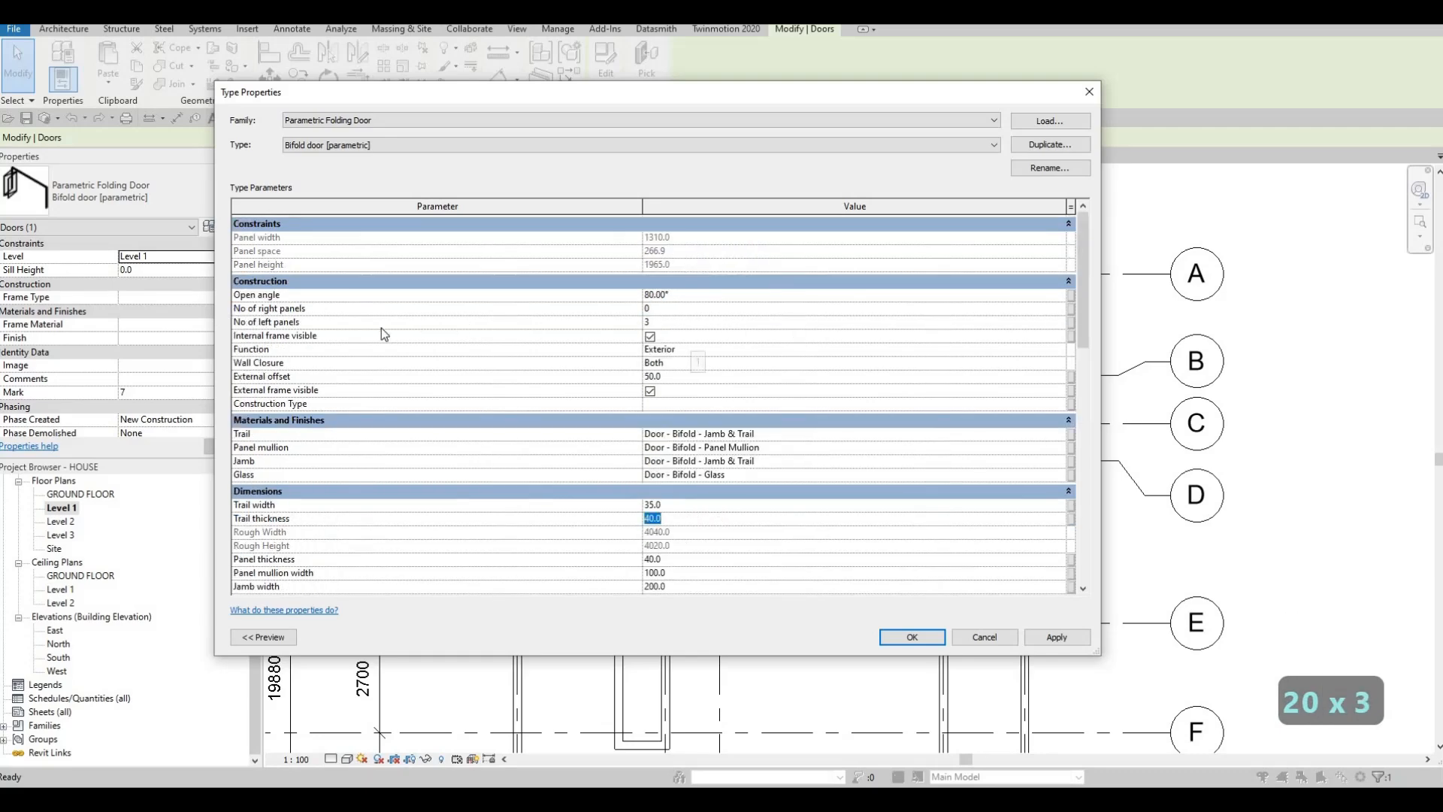
{"action": "left_click", "coordinate": [669, 322]}
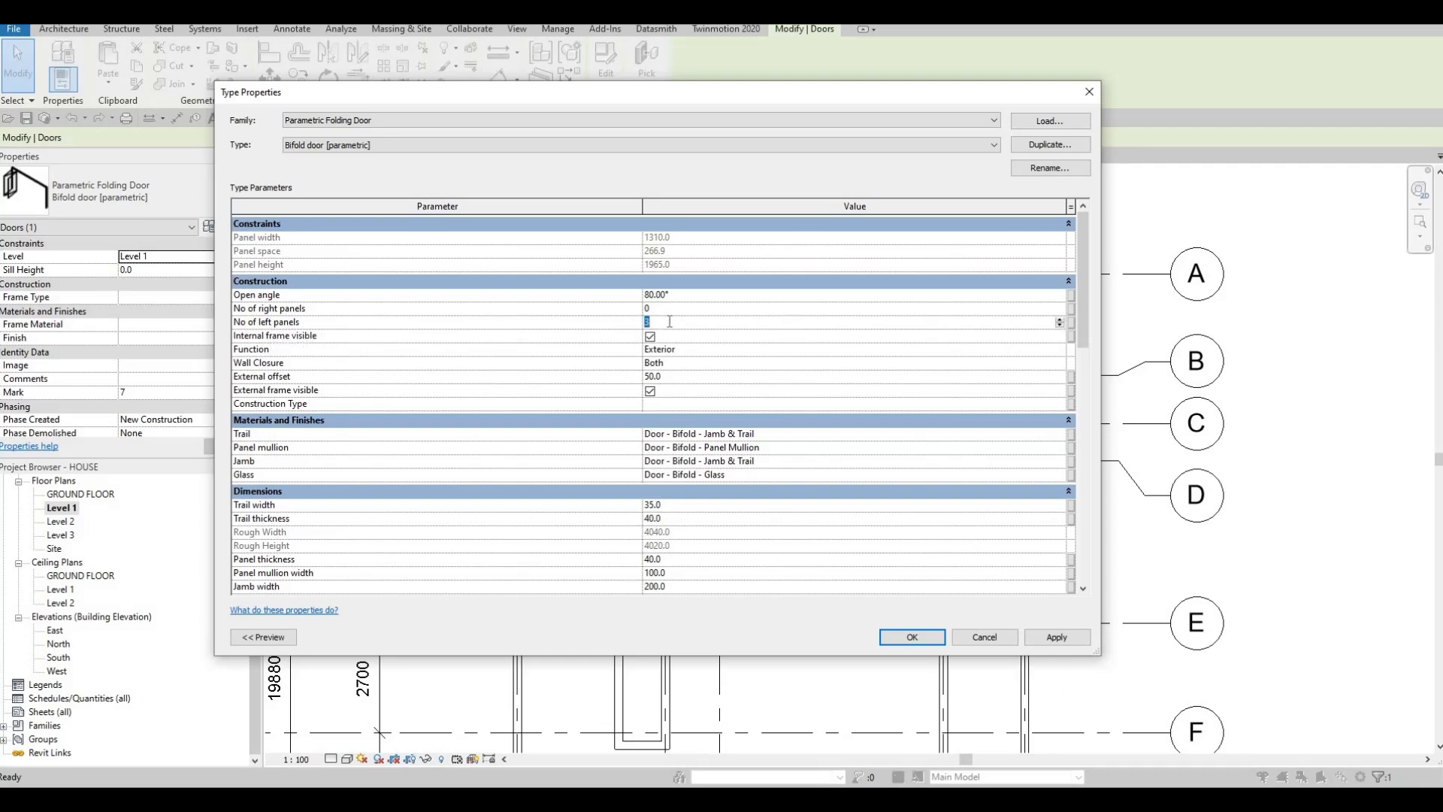
{"action": "type", "text": "6"}
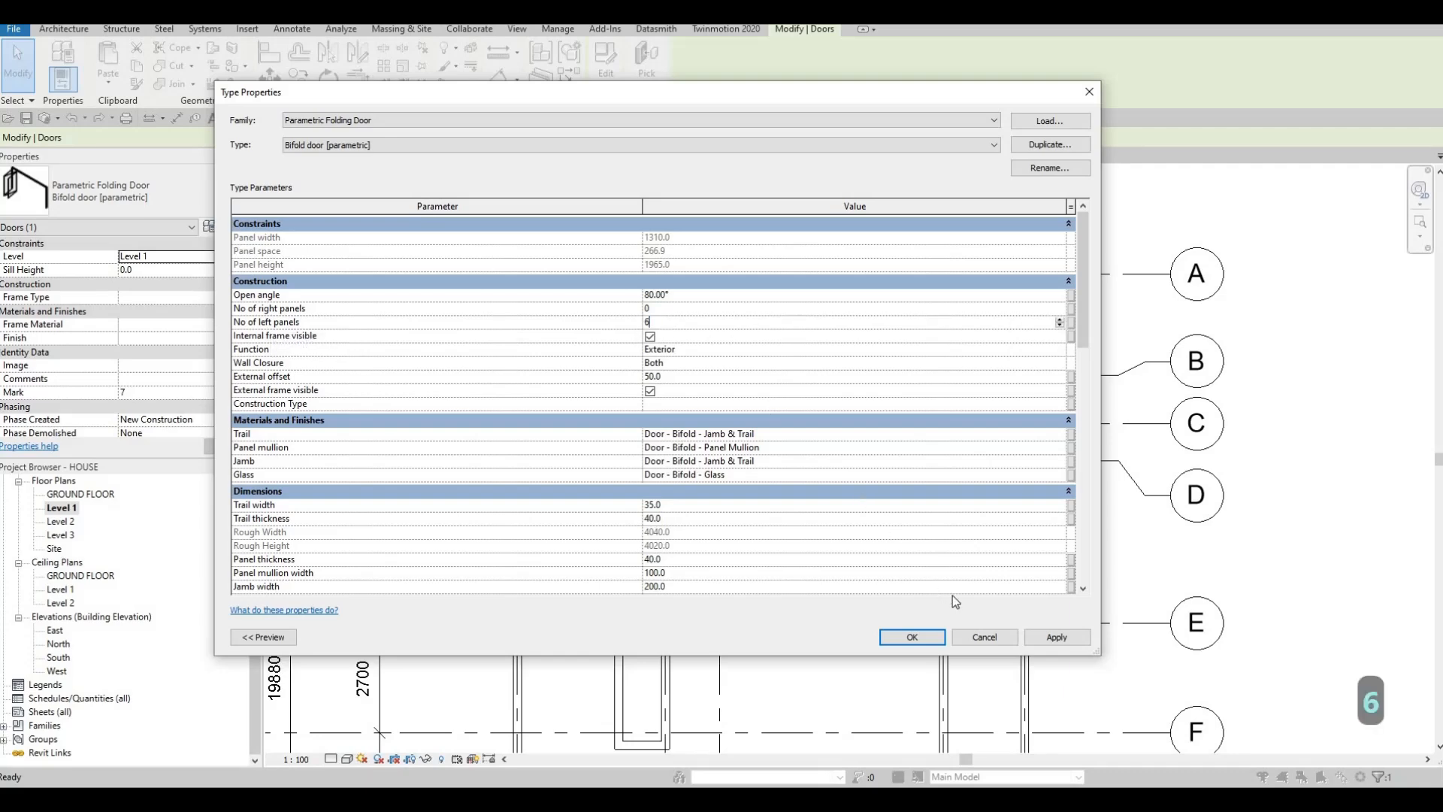
{"action": "left_click", "coordinate": [921, 637]}
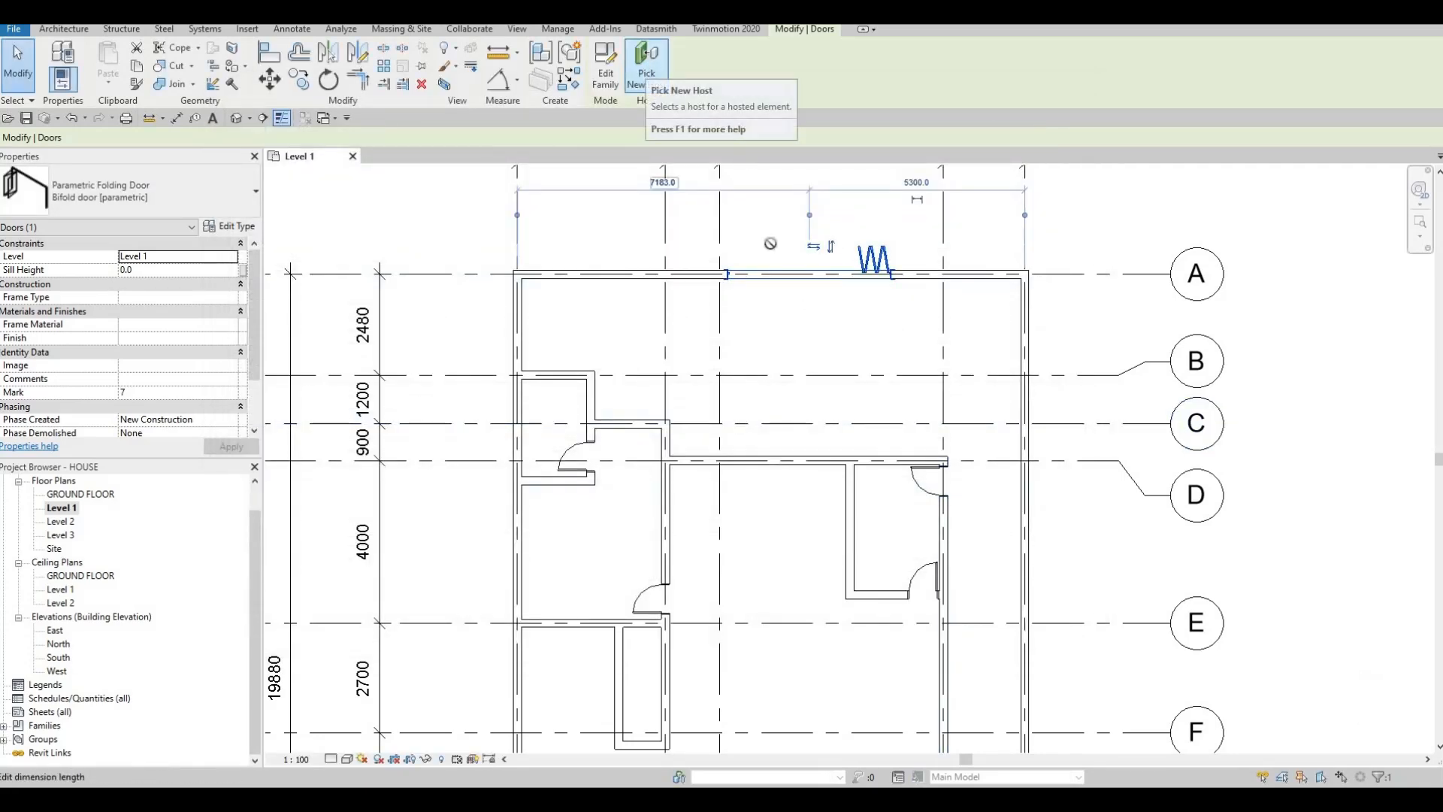
Rehost the folding door to the grid D wall, centred between the grid 2 wall and the small room's vertical wall.
{"action": "left_click", "coordinate": [647, 72]}
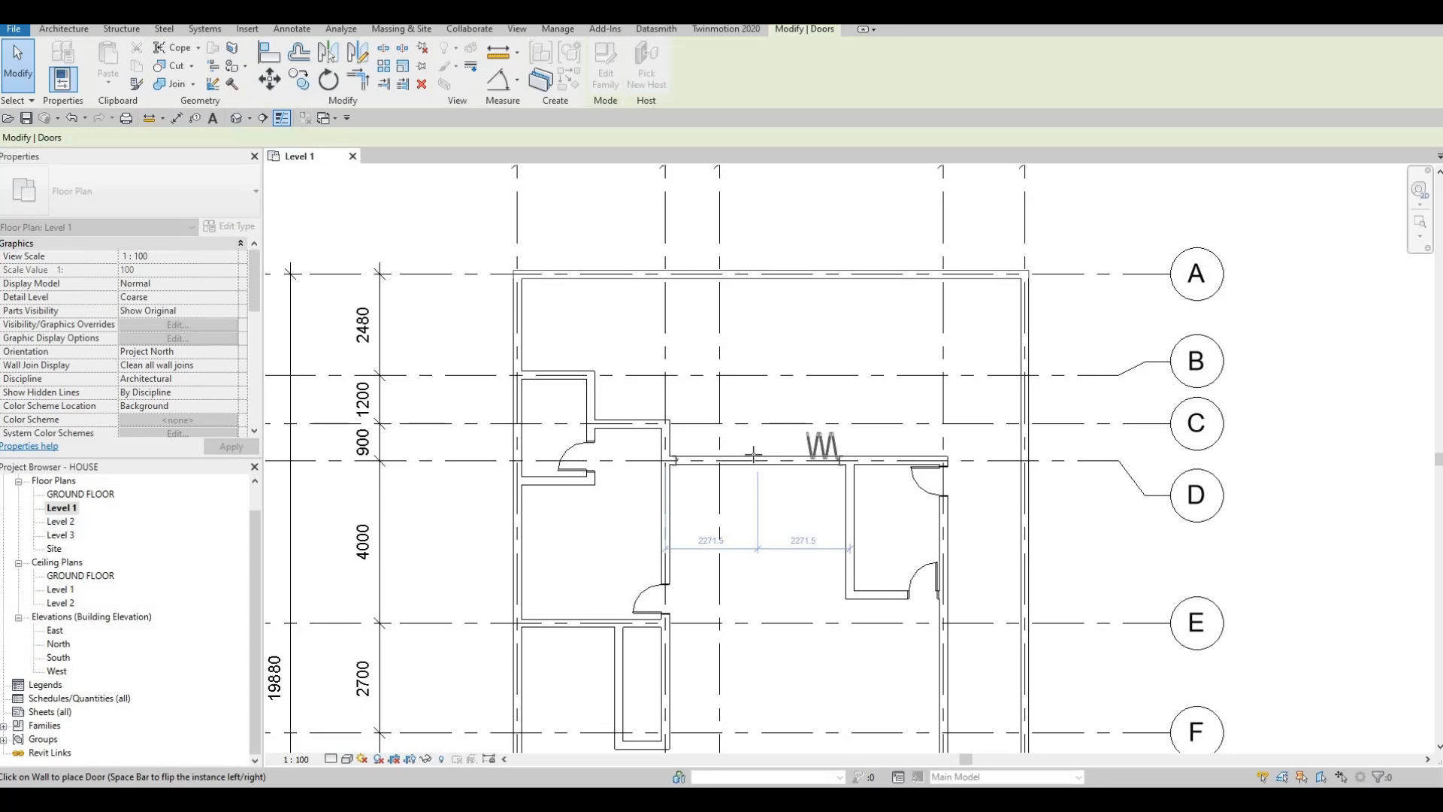
{"action": "left_click", "coordinate": [753, 455]}
{"action": "key", "text": "Escape"}
{"action": "key", "text": "Escape"}
{"action": "key", "text": "Escape"}
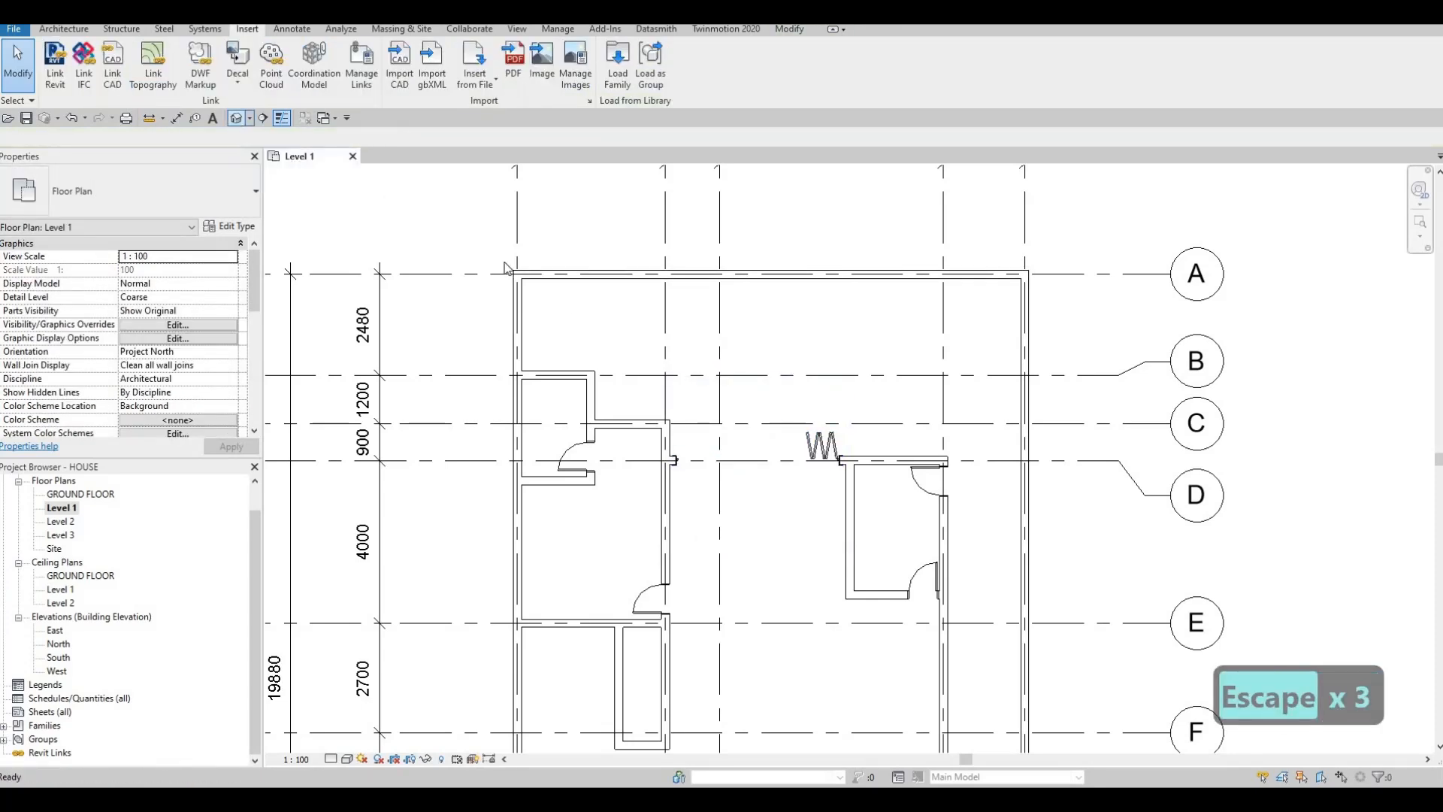
Examine the folding door and its wall opening from several sides in 3D, and return to the Level 1 floor plan.
{"action": "middle_click_drag", "start_coordinate": [444, 431], "coordinate": [368, 430], "text": "shift"}
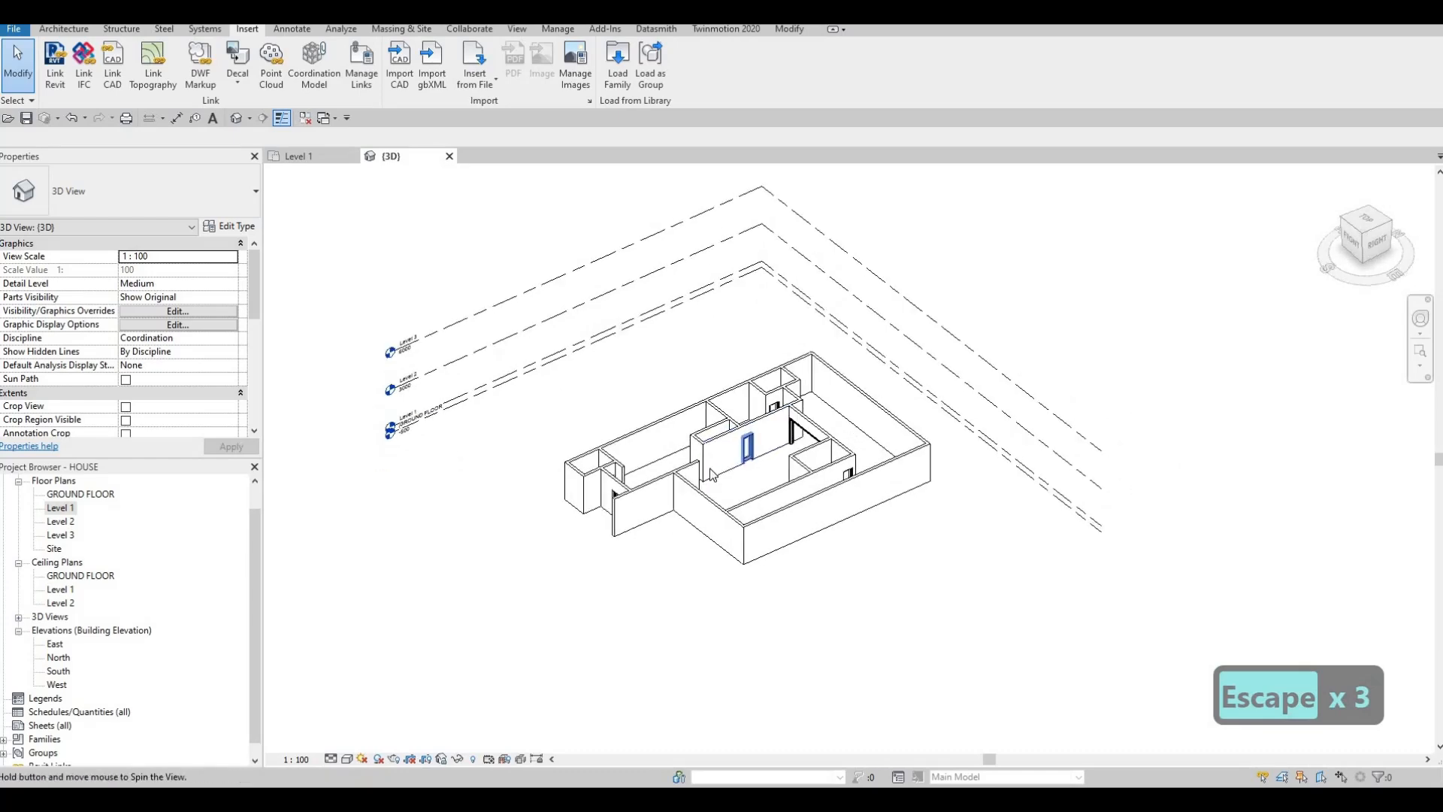
{"action": "middle_click_drag", "start_coordinate": [744, 453], "coordinate": [526, 456], "text": "shift"}
{"action": "scroll", "coordinate": [775, 512], "scroll_direction": "up", "scroll_amount": 5}
{"action": "scroll", "coordinate": [833, 544], "scroll_direction": "up", "scroll_amount": 5}
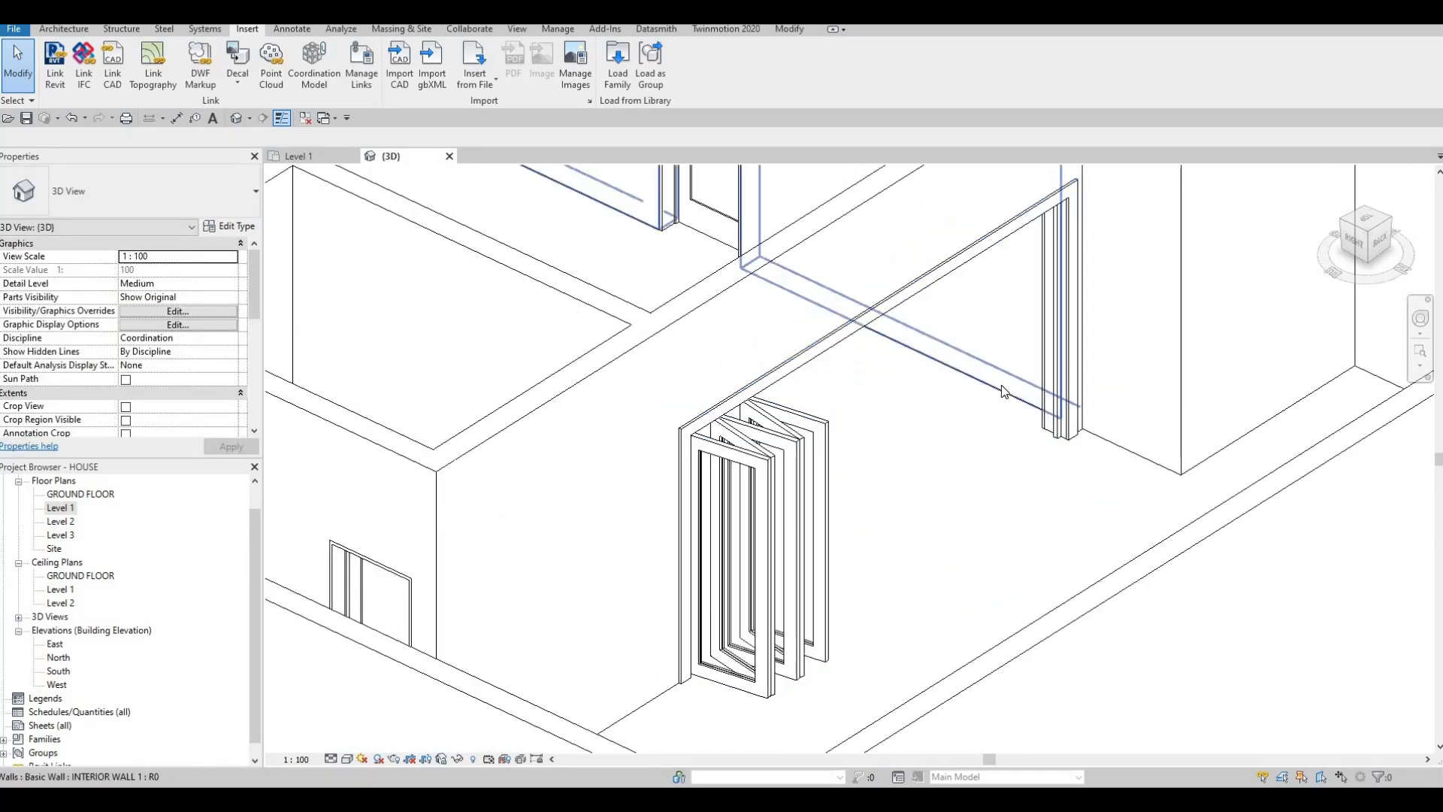
{"action": "middle_click_drag", "start_coordinate": [859, 472], "coordinate": [792, 362], "text": "shift"}
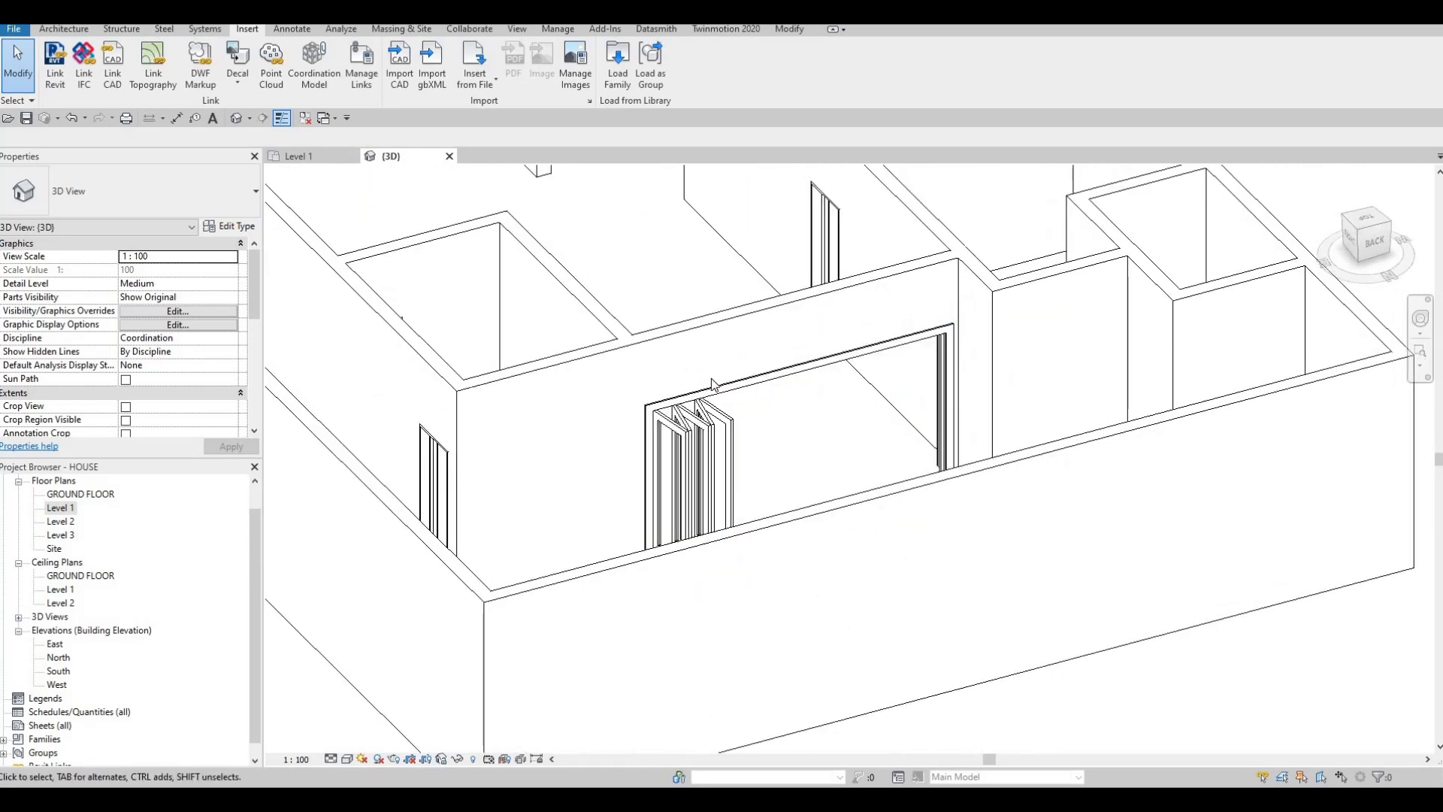
{"action": "middle_click_drag", "start_coordinate": [977, 517], "coordinate": [556, 475], "text": "shift"}
{"action": "left_click", "coordinate": [556, 474]}
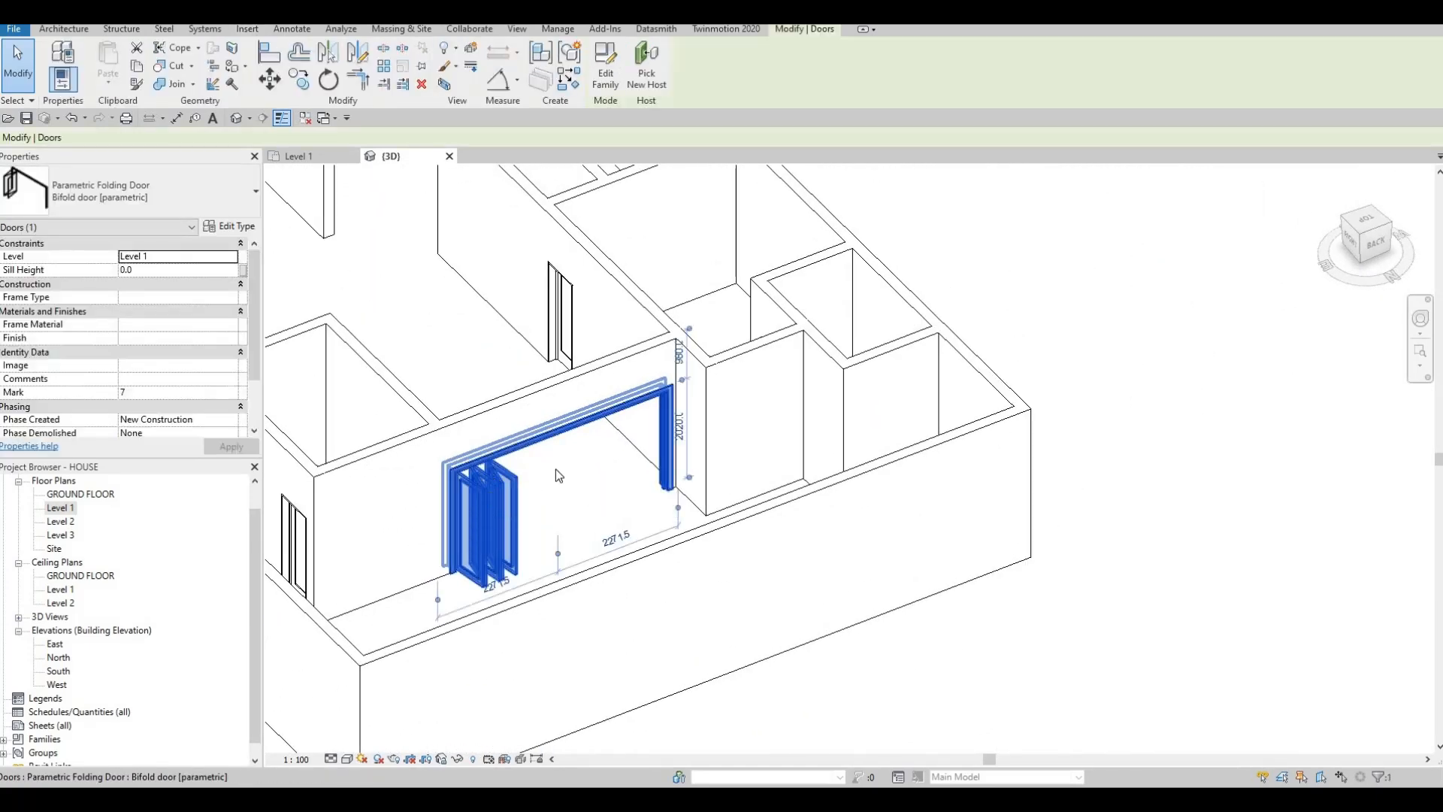
{"action": "key", "text": "Escape"}
{"action": "key", "text": "Escape"}
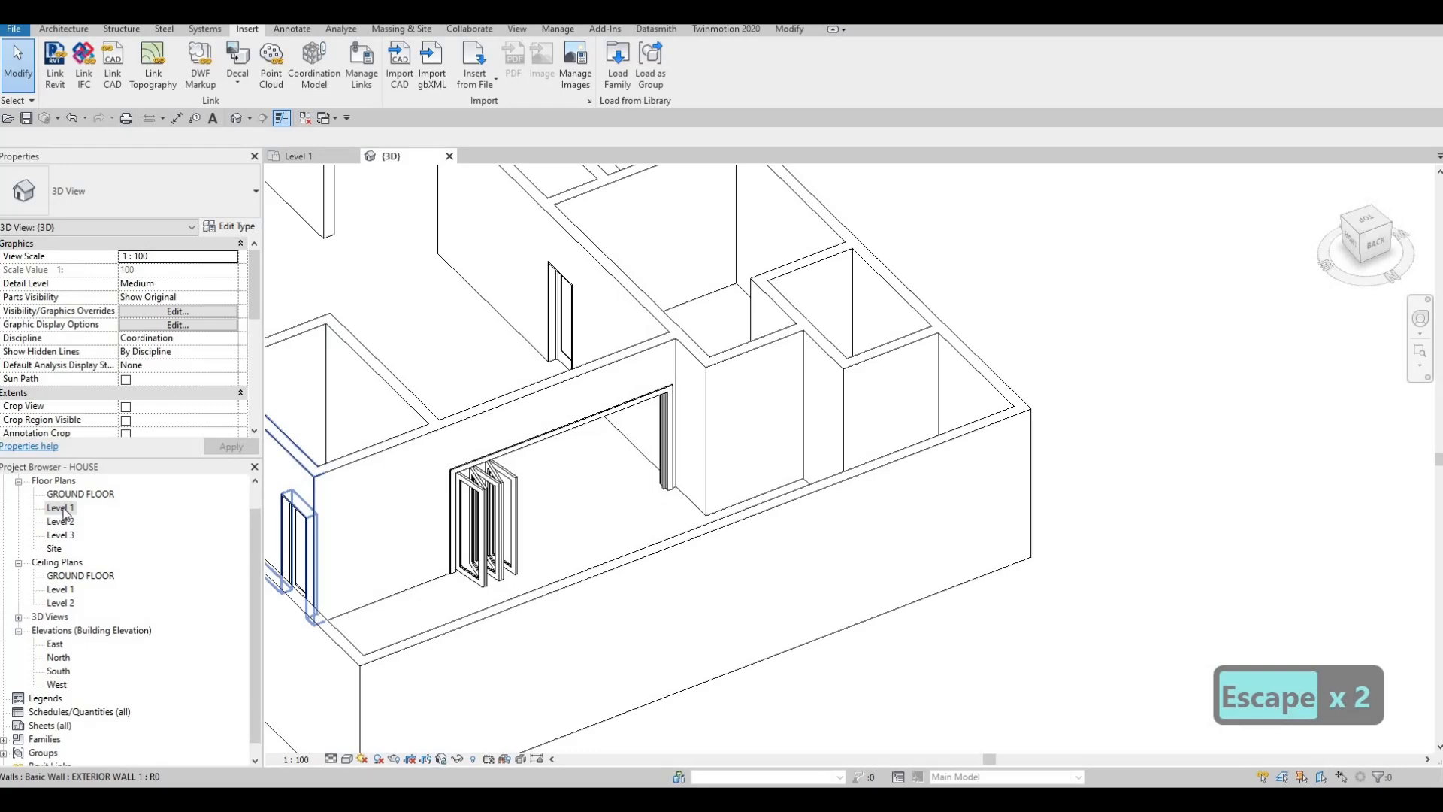
{"action": "double_click", "coordinate": [61, 509]}
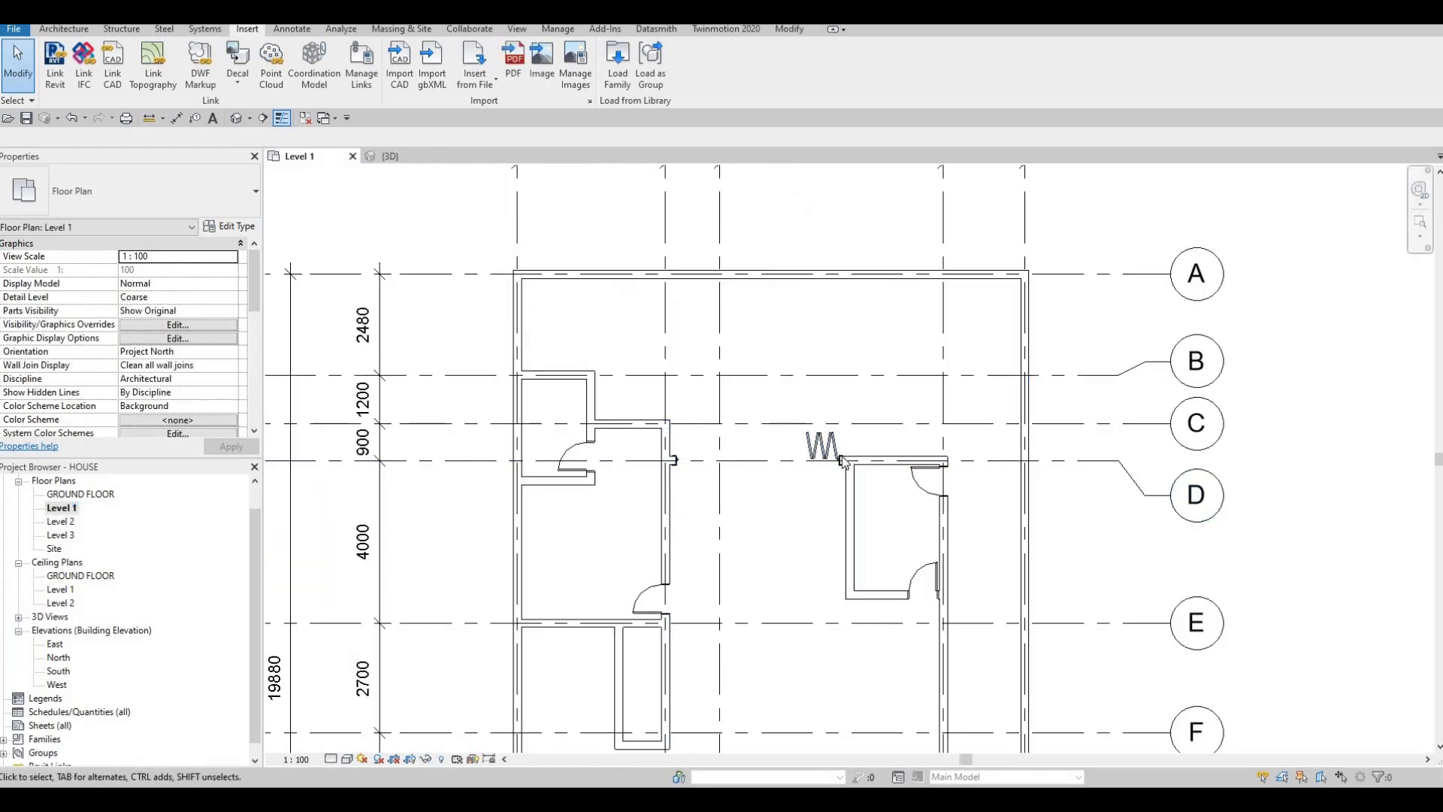
{"action": "middle_click_drag", "start_coordinate": [686, 455], "coordinate": [774, 398]}
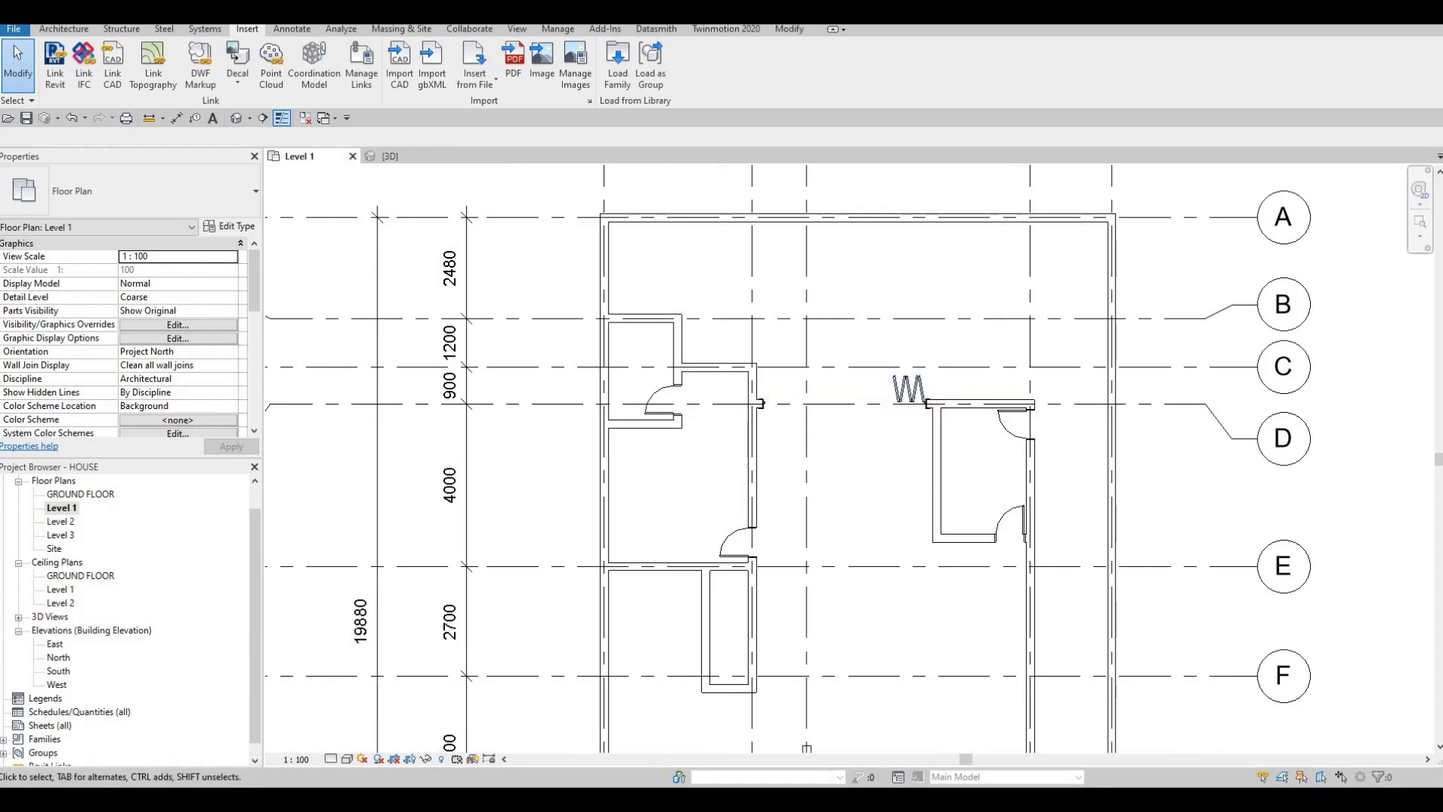
{"action": "mouse_move", "coordinate": [1442, 144]}
{"action": "left_mouse_down"}
{"action": "mouse_move", "coordinate": [1124, 129]}
{"action": "mouse_move", "coordinate": [1442, 132]}
{"action": "left_mouse_up"}
{"action": "key", "text": "z"}
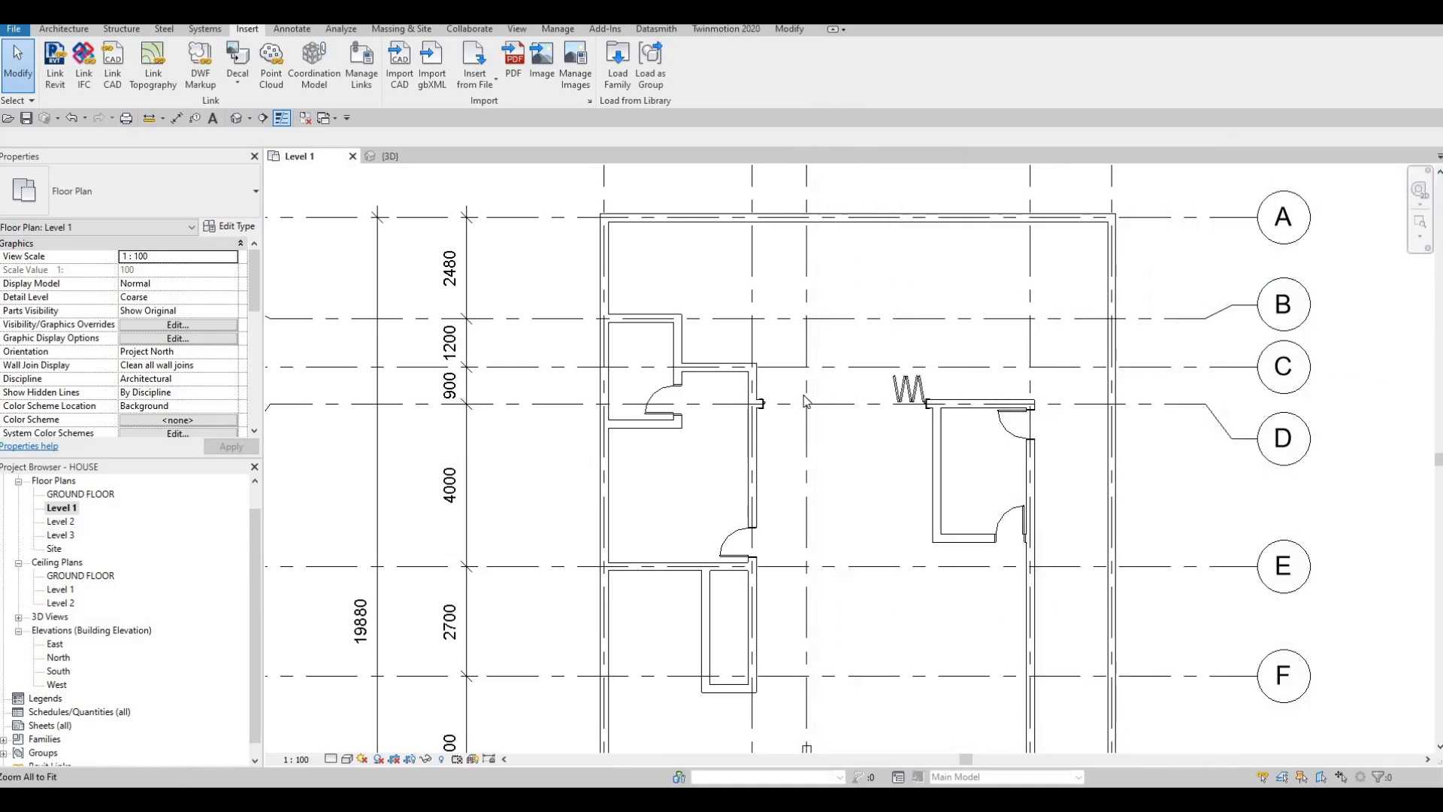
{"action": "left_click", "coordinate": [657, 427]}
{"action": "key", "text": "c"}
{"action": "key", "text": "s"}
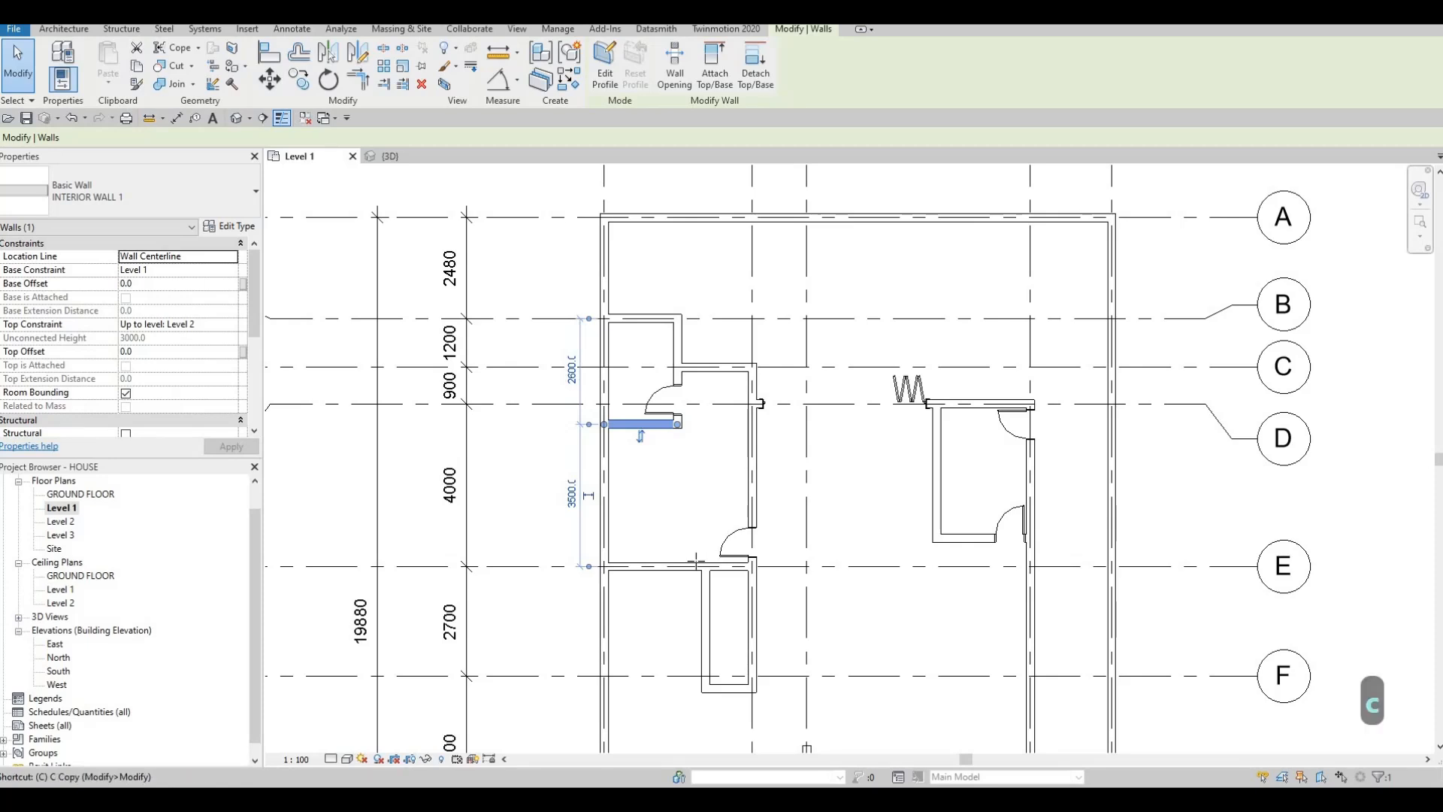
{"action": "scroll", "coordinate": [697, 563], "scroll_direction": "up", "scroll_amount": 2}
{"action": "scroll", "coordinate": [723, 566], "scroll_direction": "up", "scroll_amount": 2}
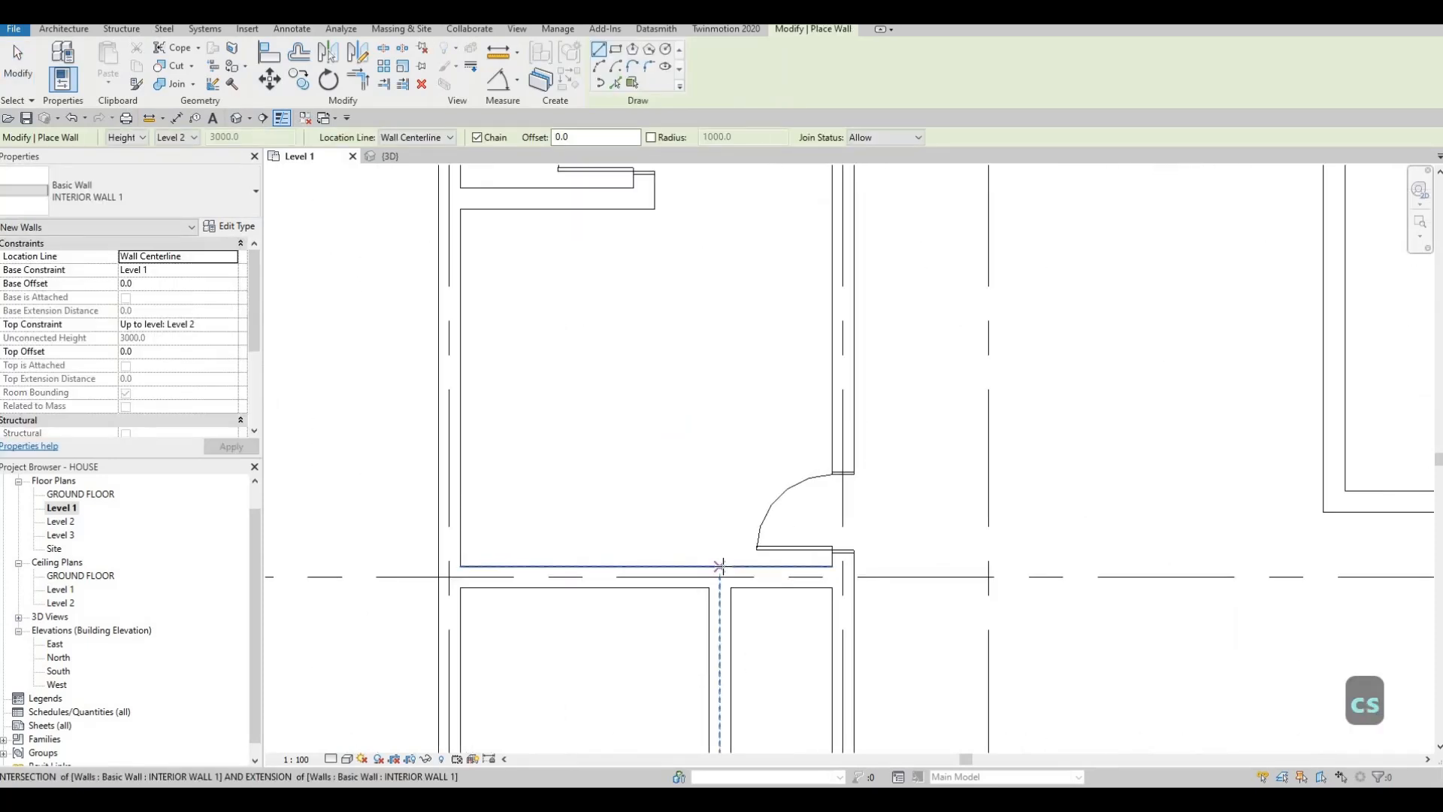
{"action": "left_click", "coordinate": [719, 566]}
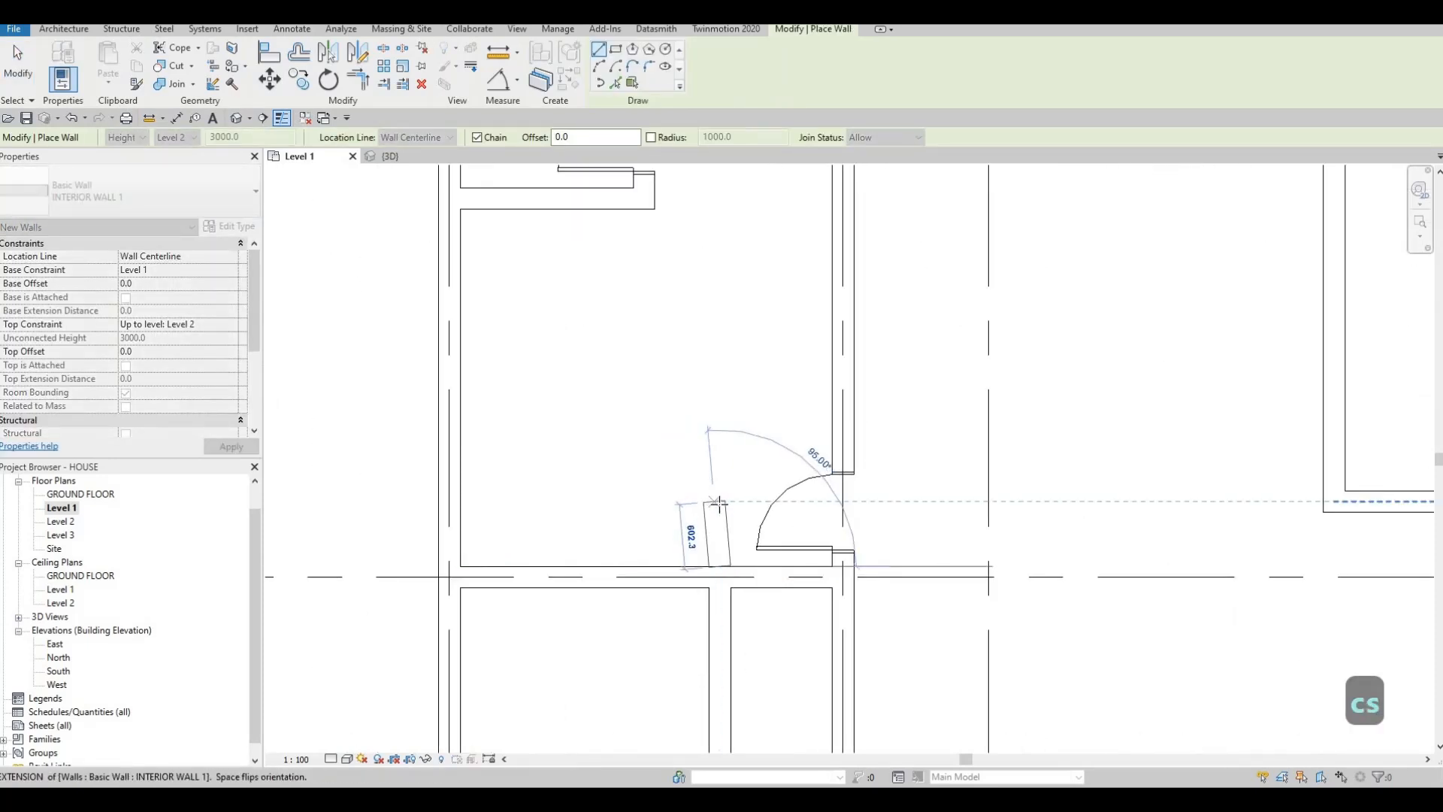
{"action": "key", "text": "Escape"}
{"action": "key", "text": "Escape"}
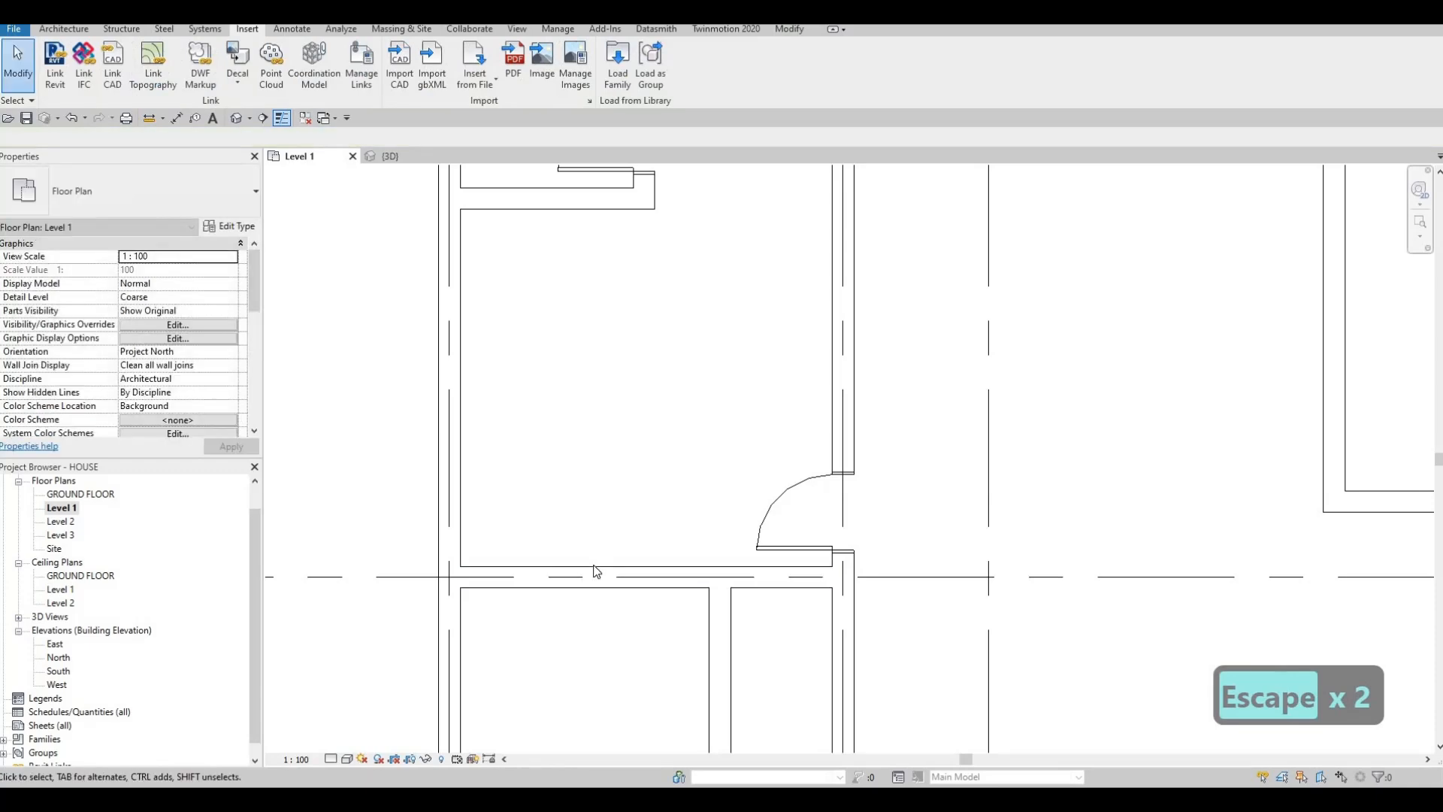
{"action": "left_click", "coordinate": [594, 576]}
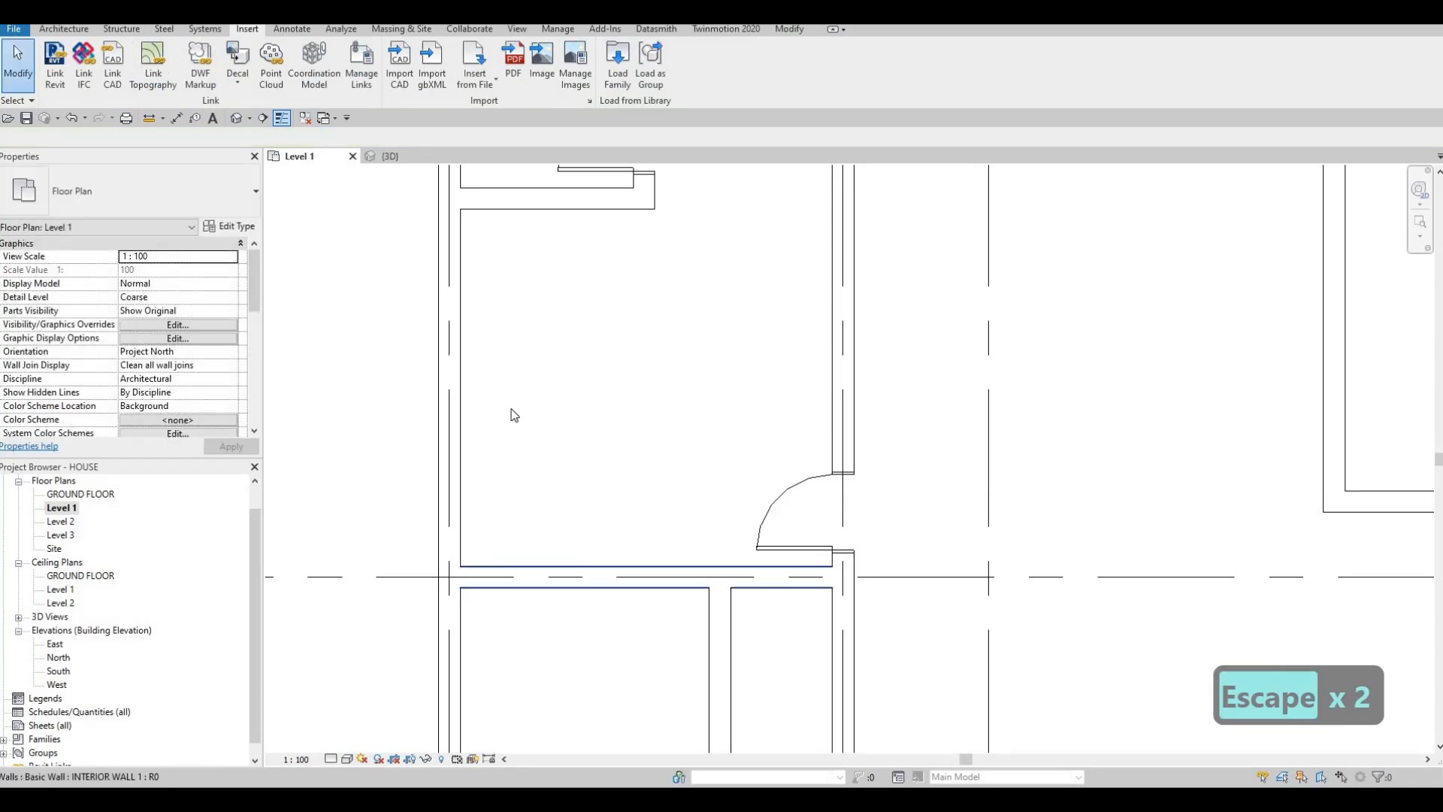
{"action": "left_click", "coordinate": [230, 227]}
{"action": "key", "text": "Escape"}
{"action": "key", "text": "Escape"}
{"action": "key", "text": "Escape"}
{"action": "left_click", "coordinate": [247, 29]}
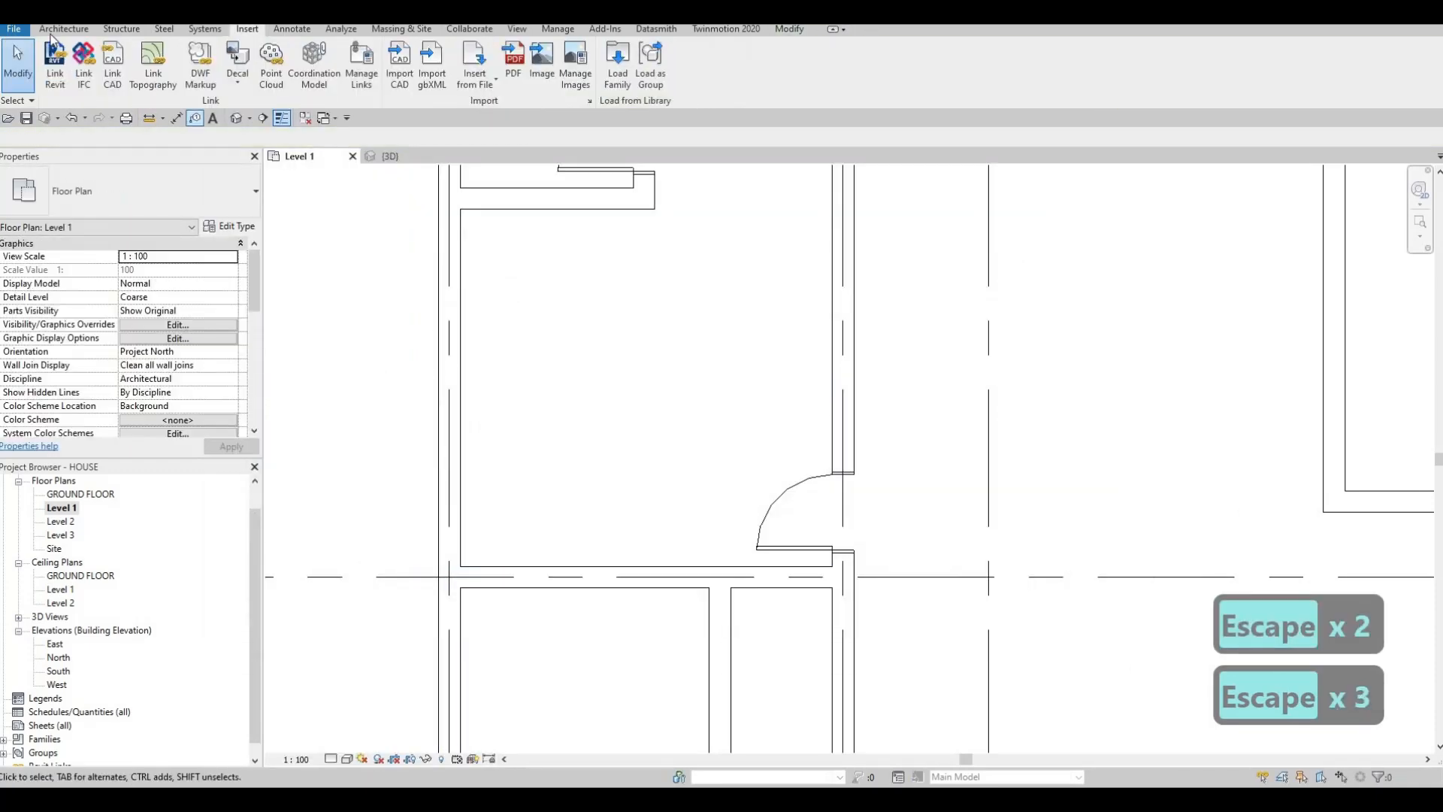
Start a new wall and duplicate the INTERIOR WALL 1 type as CLOSET WALL.
{"action": "left_click", "coordinate": [64, 29]}
{"action": "left_click", "coordinate": [53, 60]}
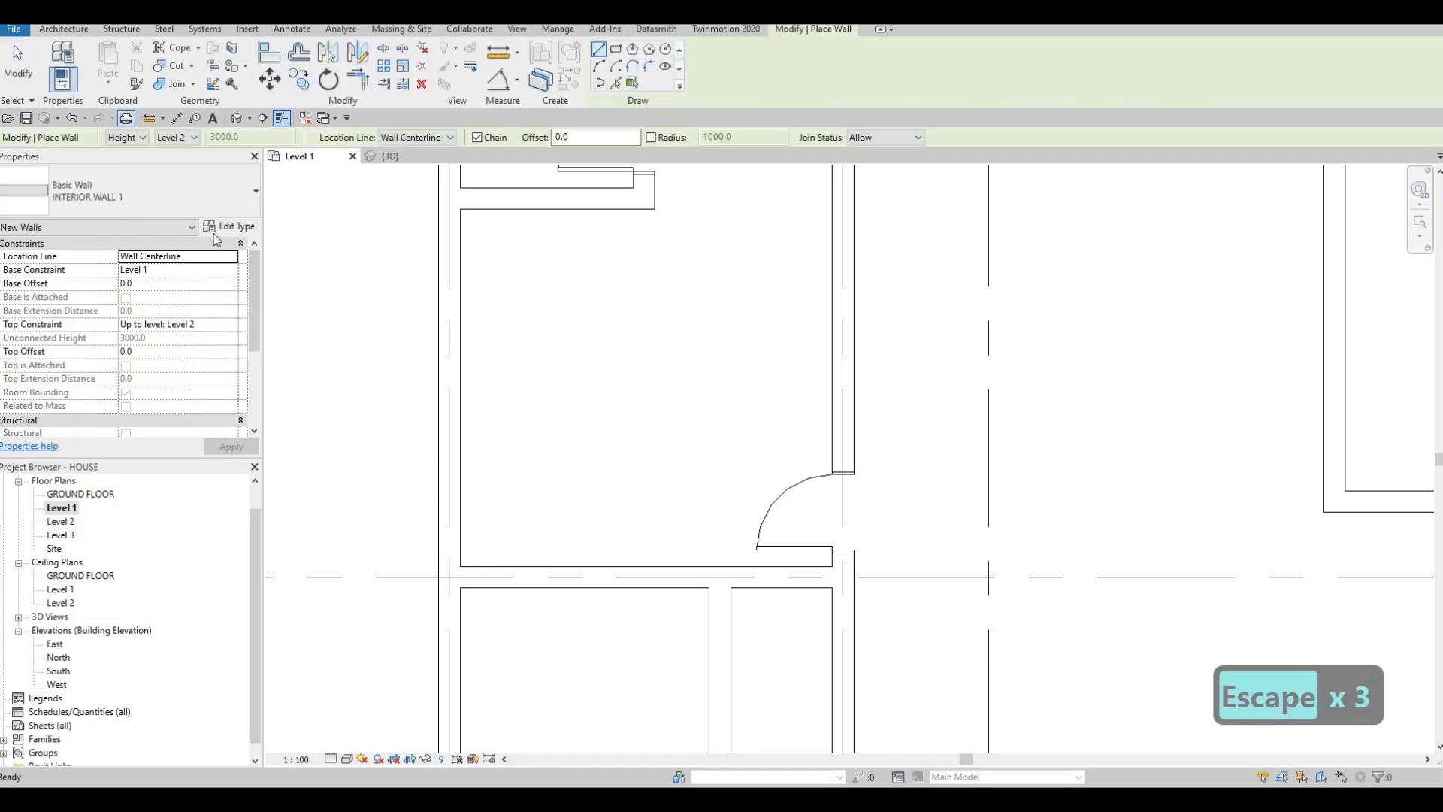
{"action": "left_click", "coordinate": [228, 228]}
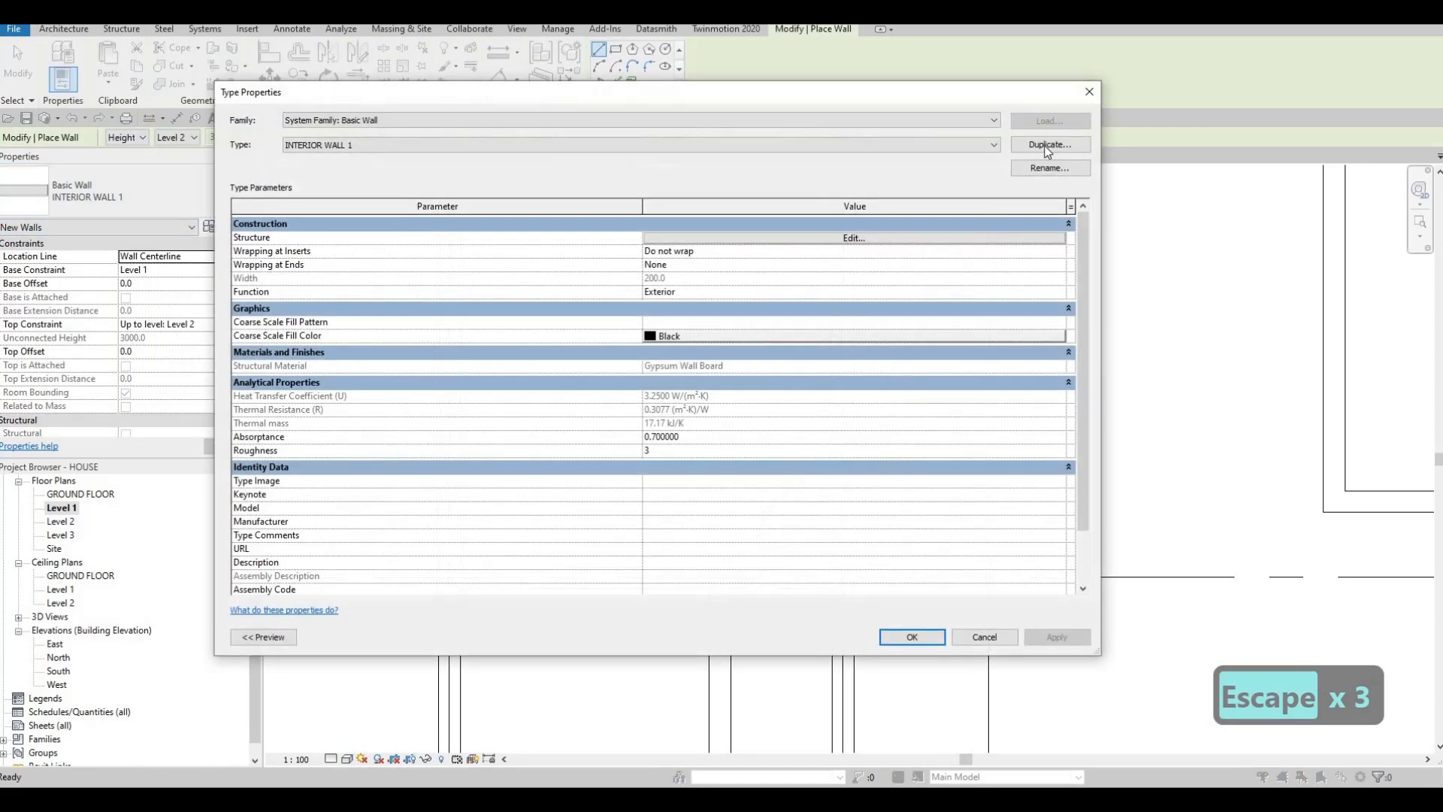
{"action": "left_click_drag", "start_coordinate": [684, 364], "coordinate": [542, 360]}
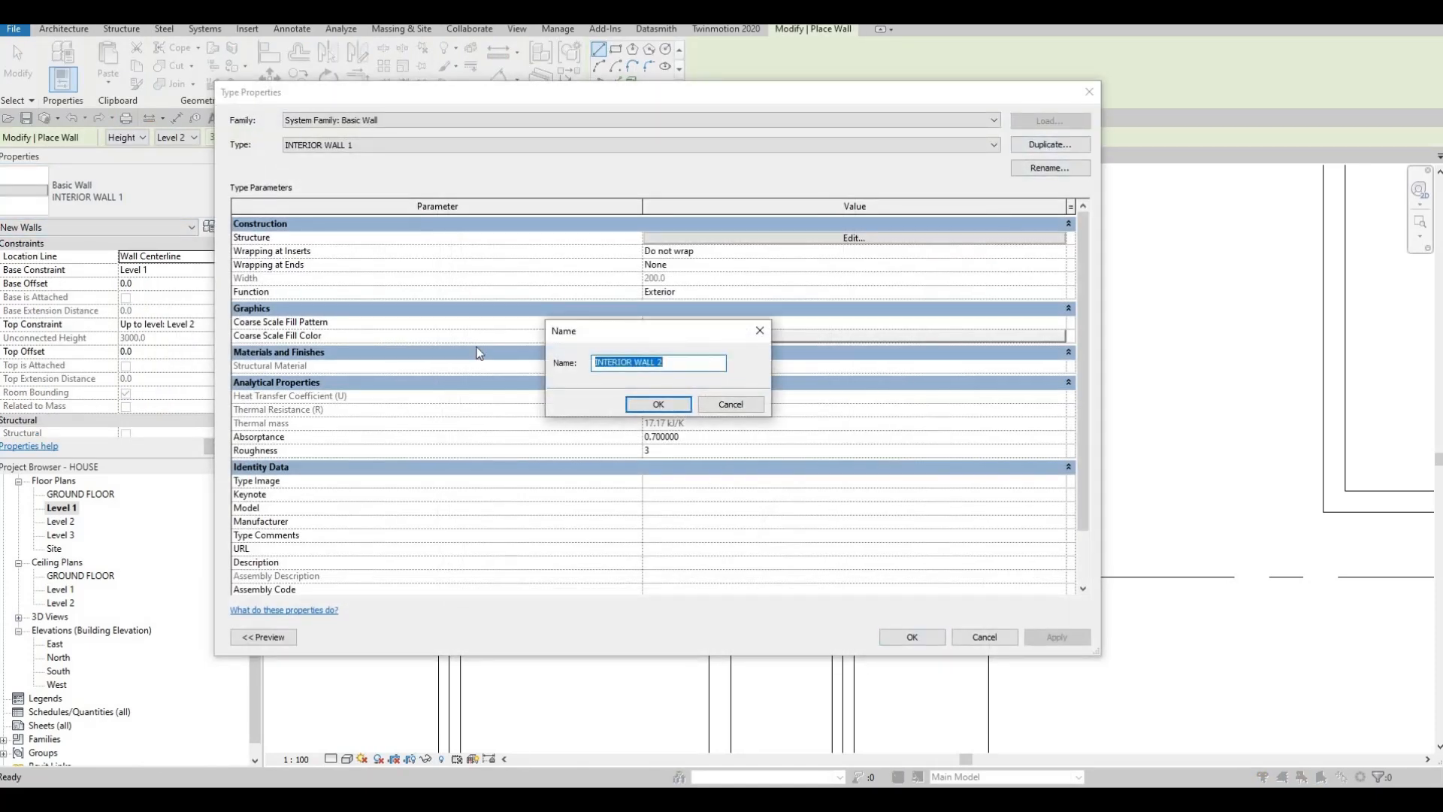
{"action": "type", "text": "CLOSE"}
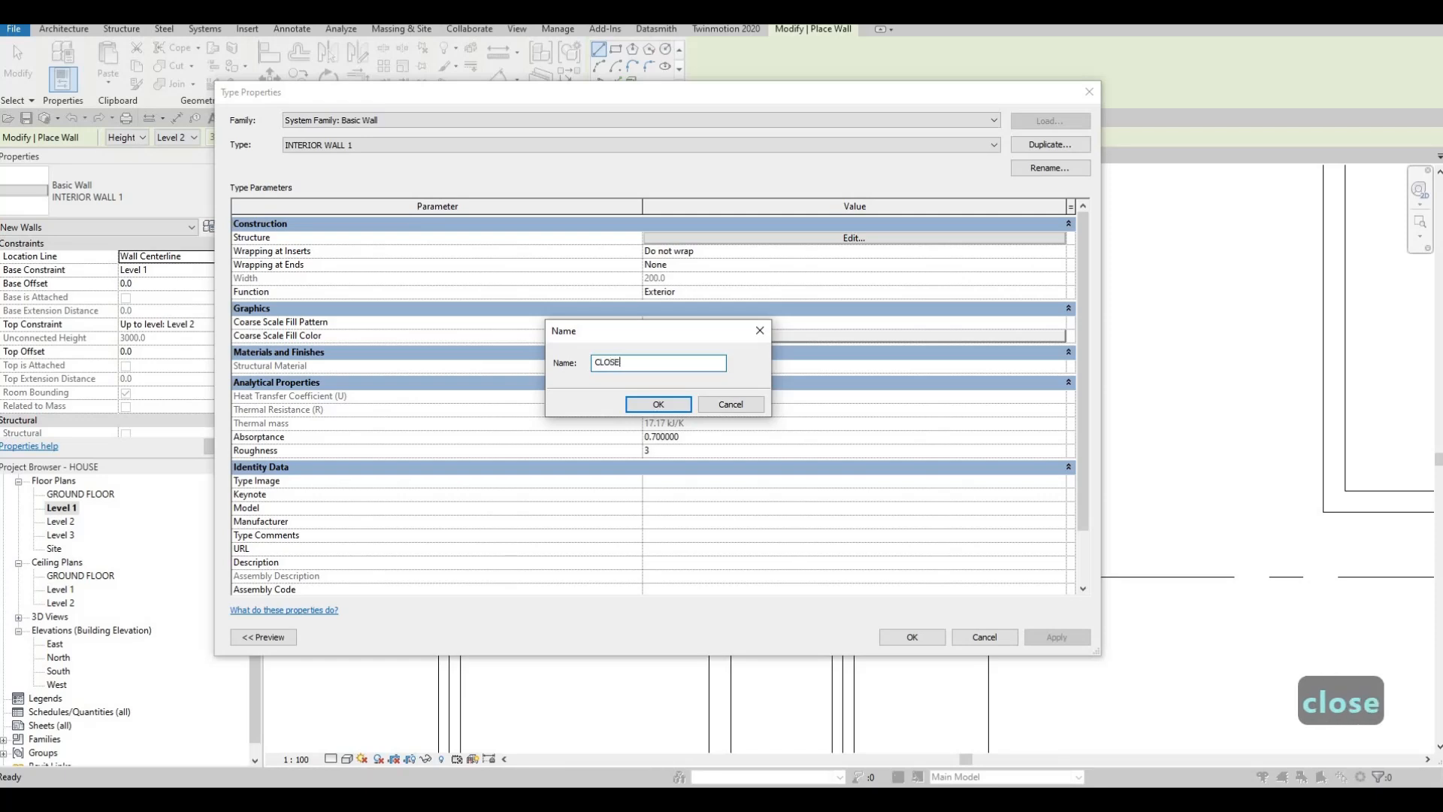
{"action": "type", "text": "T WALL"}
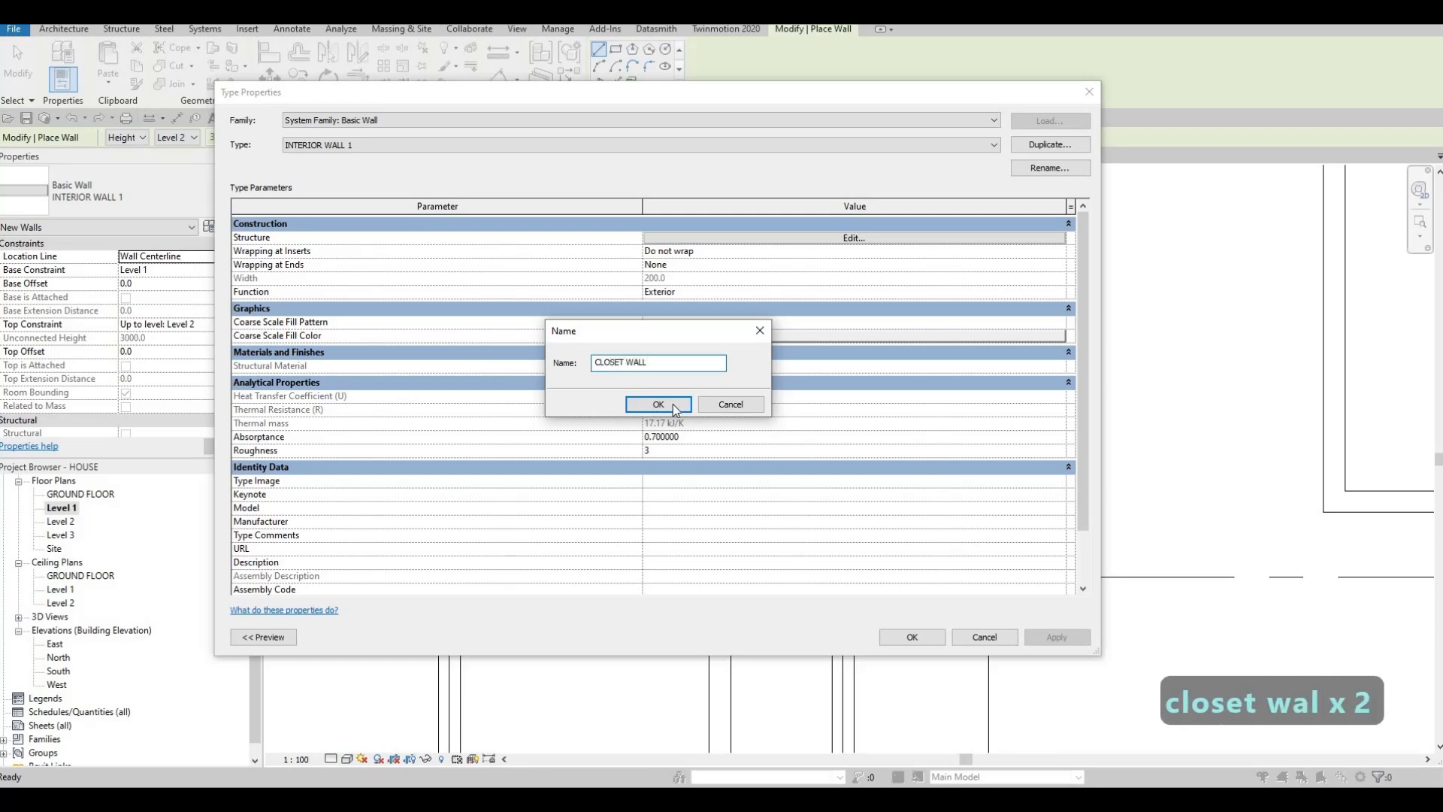
{"action": "key", "text": "Return"}
Set the CLOSET WALL type's Gypsum Wall Board structure layer to 100 mm thick and apply the type changes.
{"action": "left_click", "coordinate": [699, 238]}
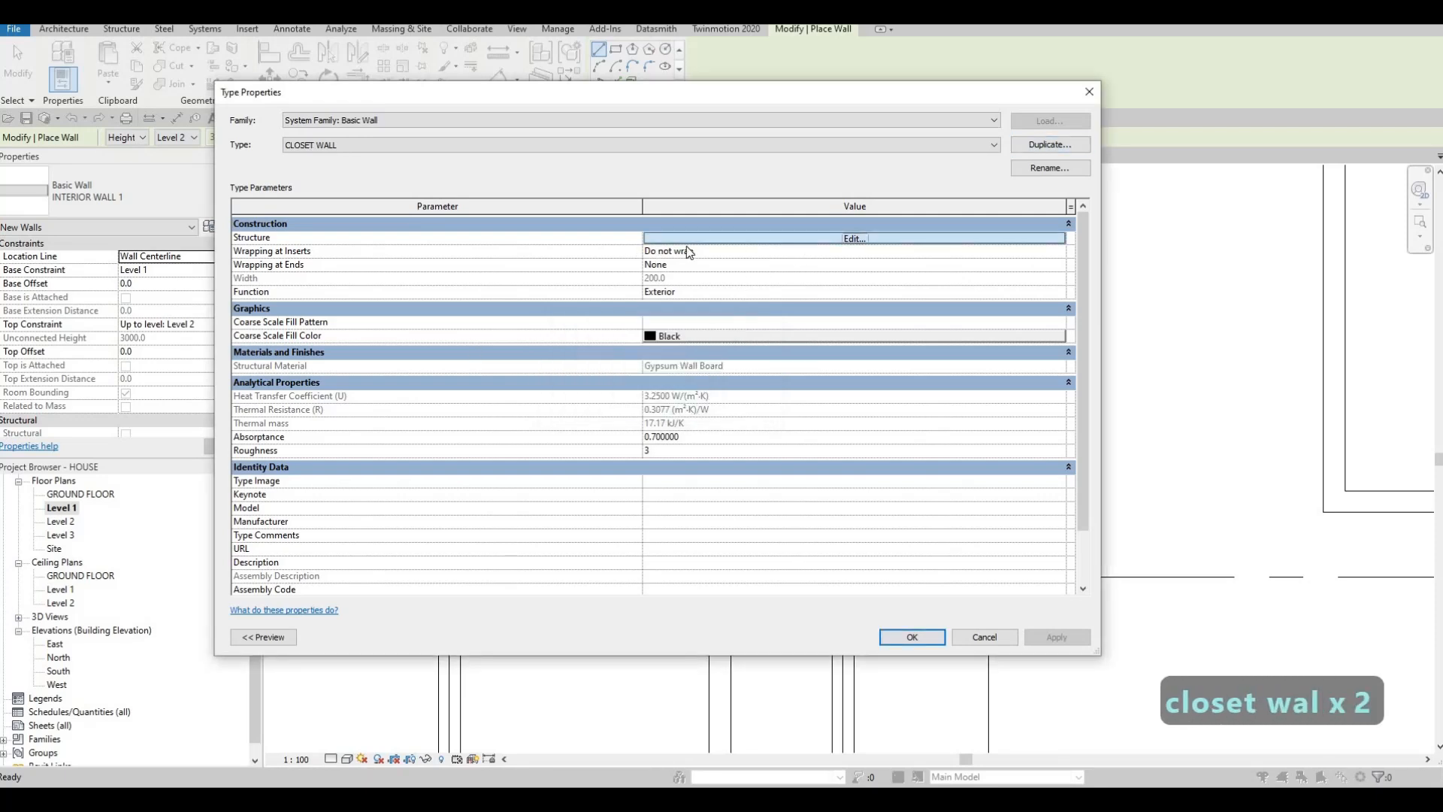
{"action": "left_click", "coordinate": [702, 237]}
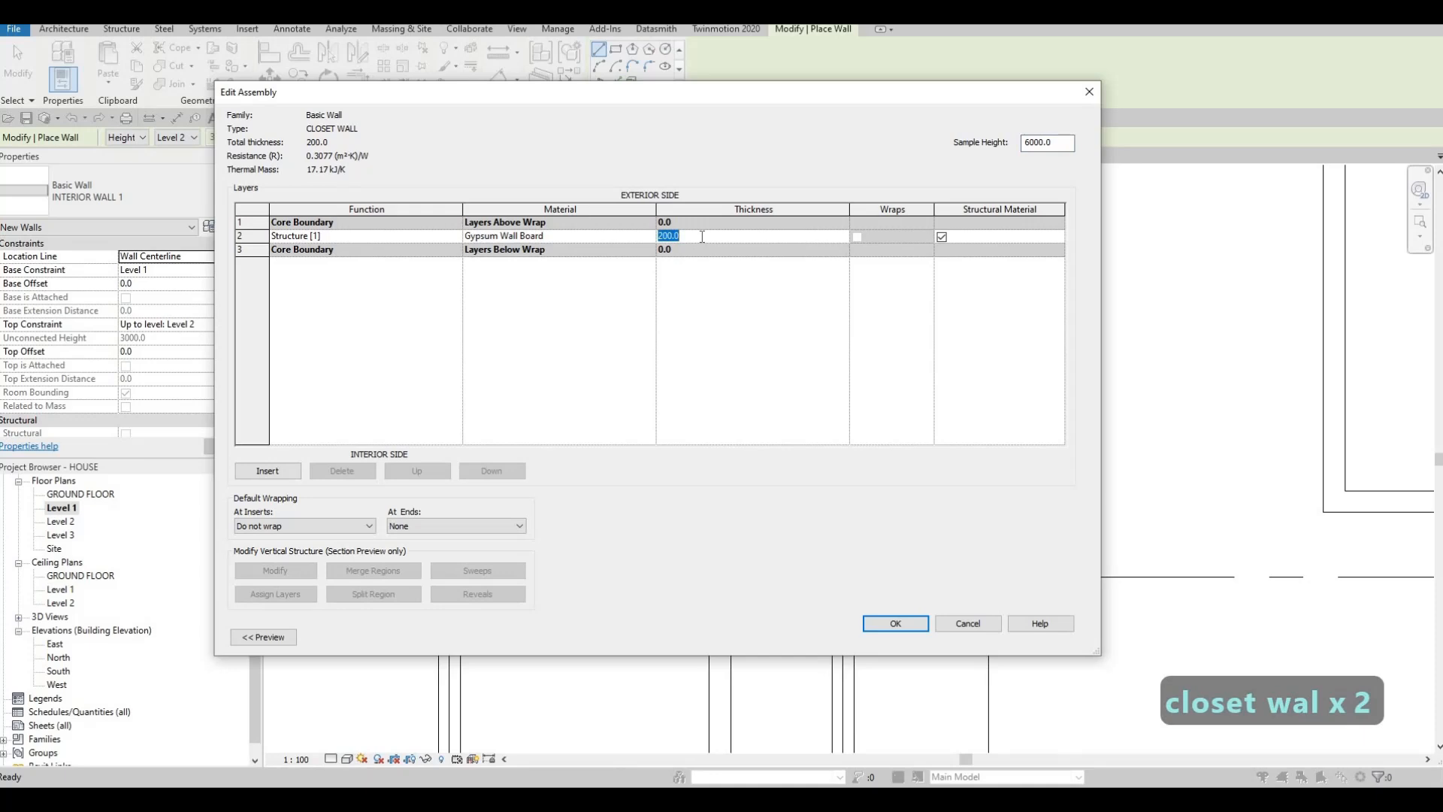
{"action": "type", "text": "100"}
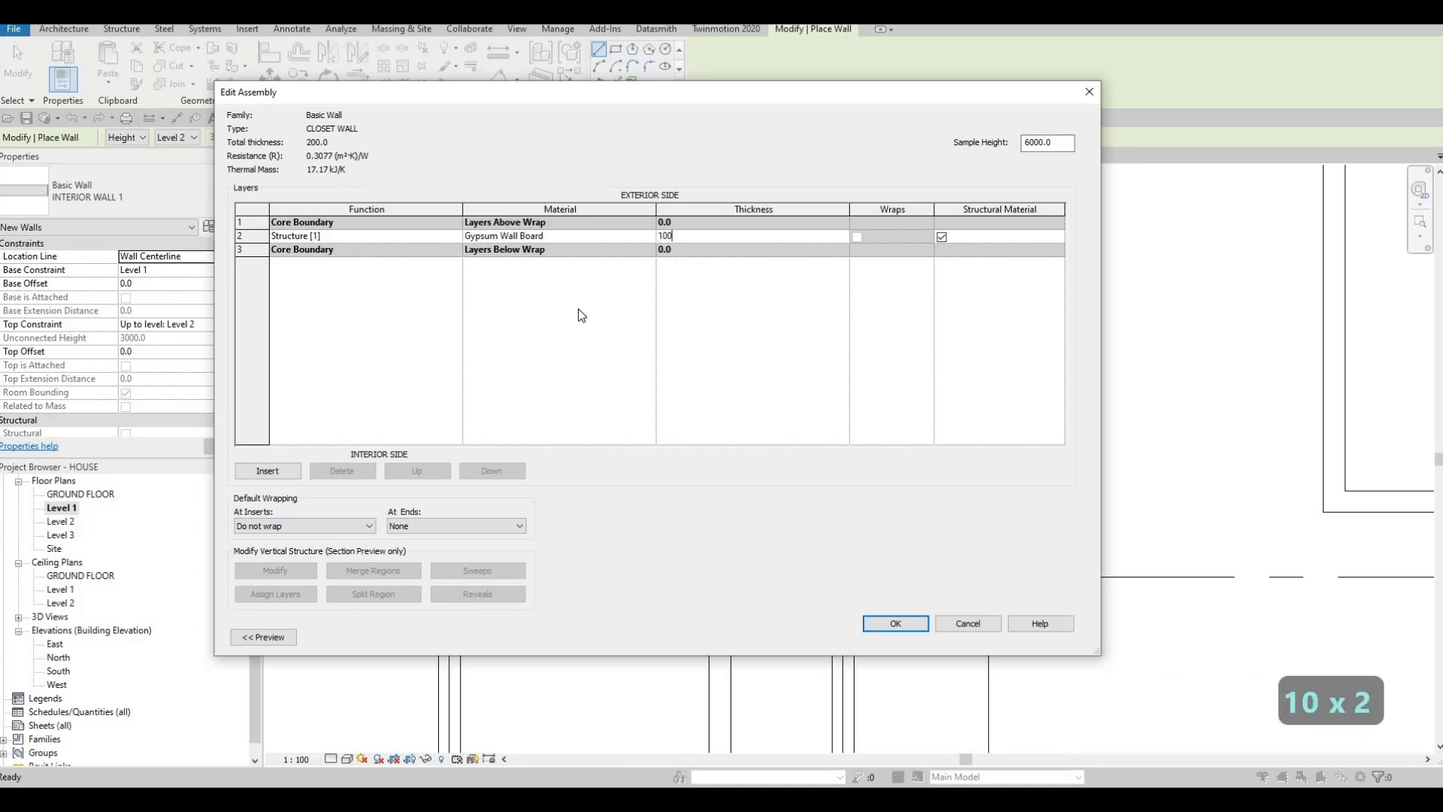
{"action": "left_click", "coordinate": [897, 623]}
{"action": "left_click", "coordinate": [906, 635]}
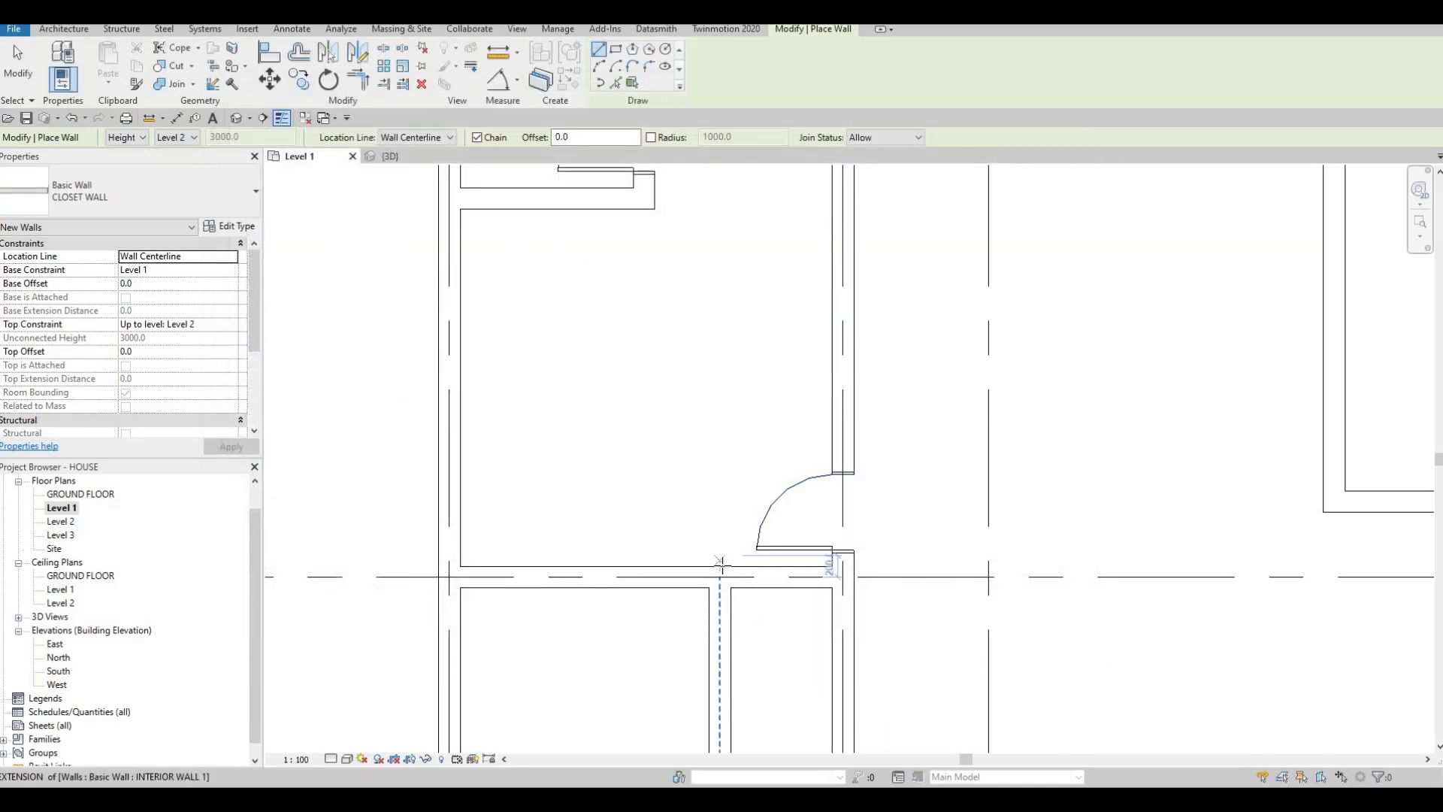
Draw an L-shaped closet wall beside the bedroom door, rising 800 mm from the grid E wall and running to the grid 1 wall.
{"action": "left_click", "coordinate": [733, 492]}
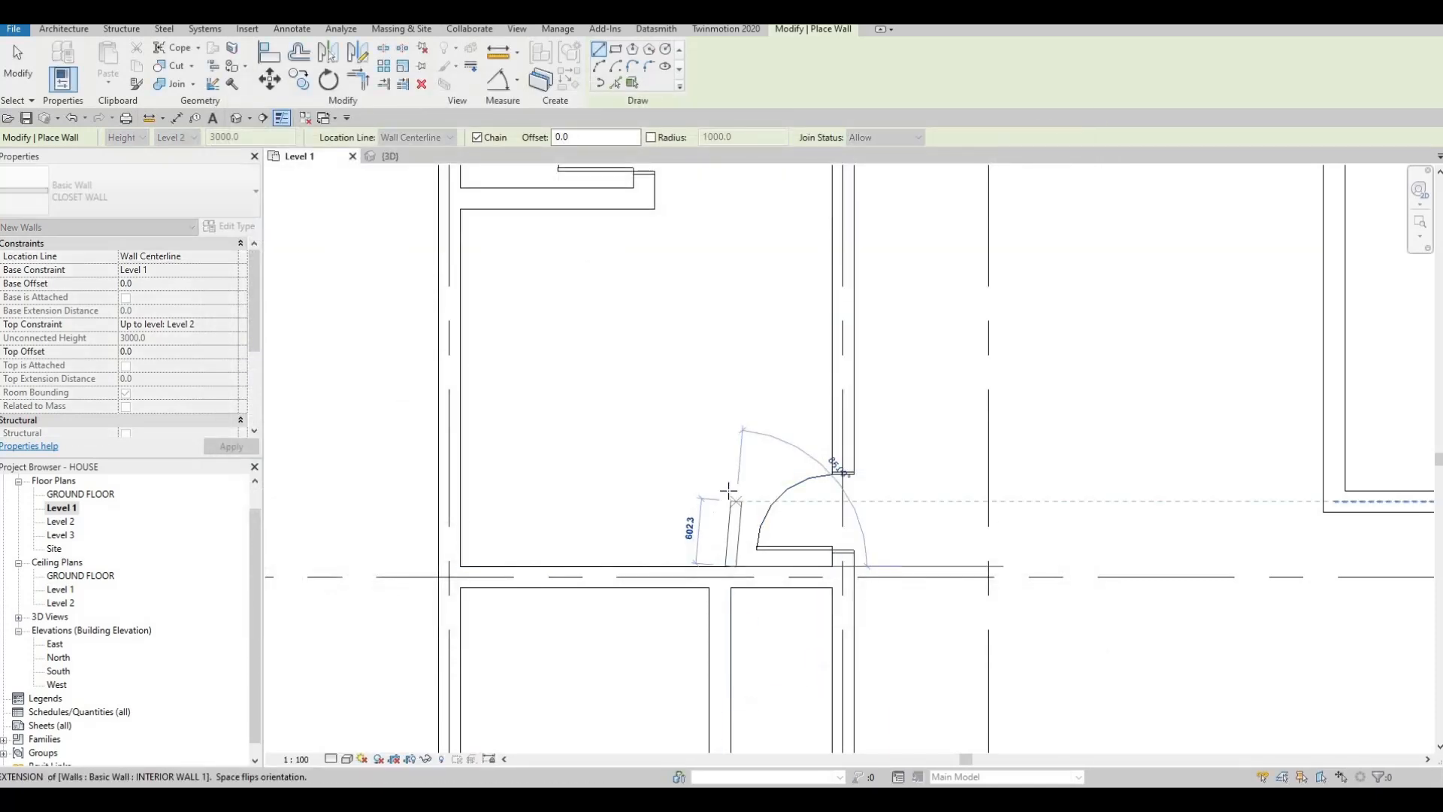
{"action": "left_click", "coordinate": [449, 490]}
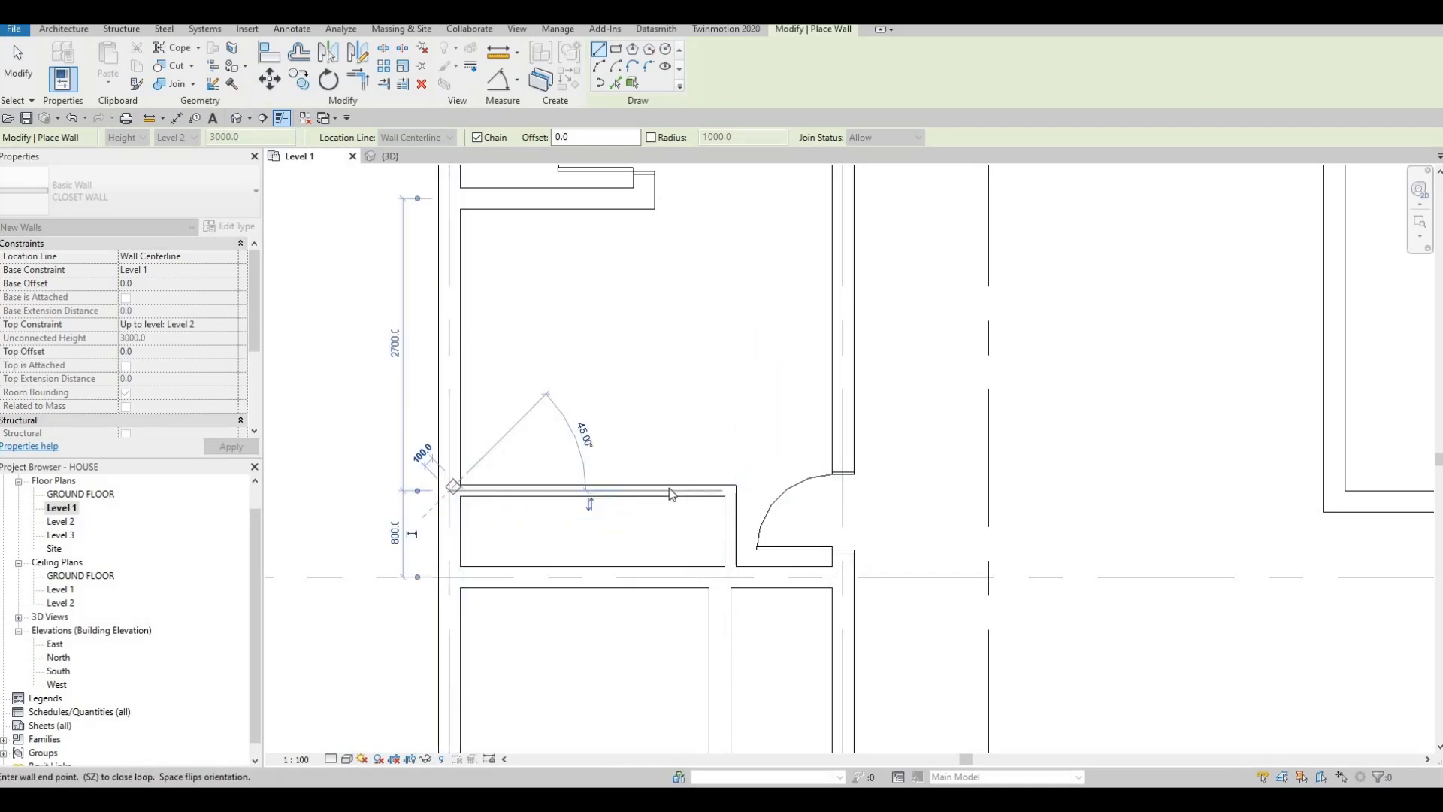
{"action": "key", "text": "Escape"}
{"action": "key", "text": "Escape"}
{"action": "middle_click_drag", "start_coordinate": [660, 518], "coordinate": [654, 519]}
{"action": "scroll", "coordinate": [649, 496], "scroll_direction": "down", "scroll_amount": 2}
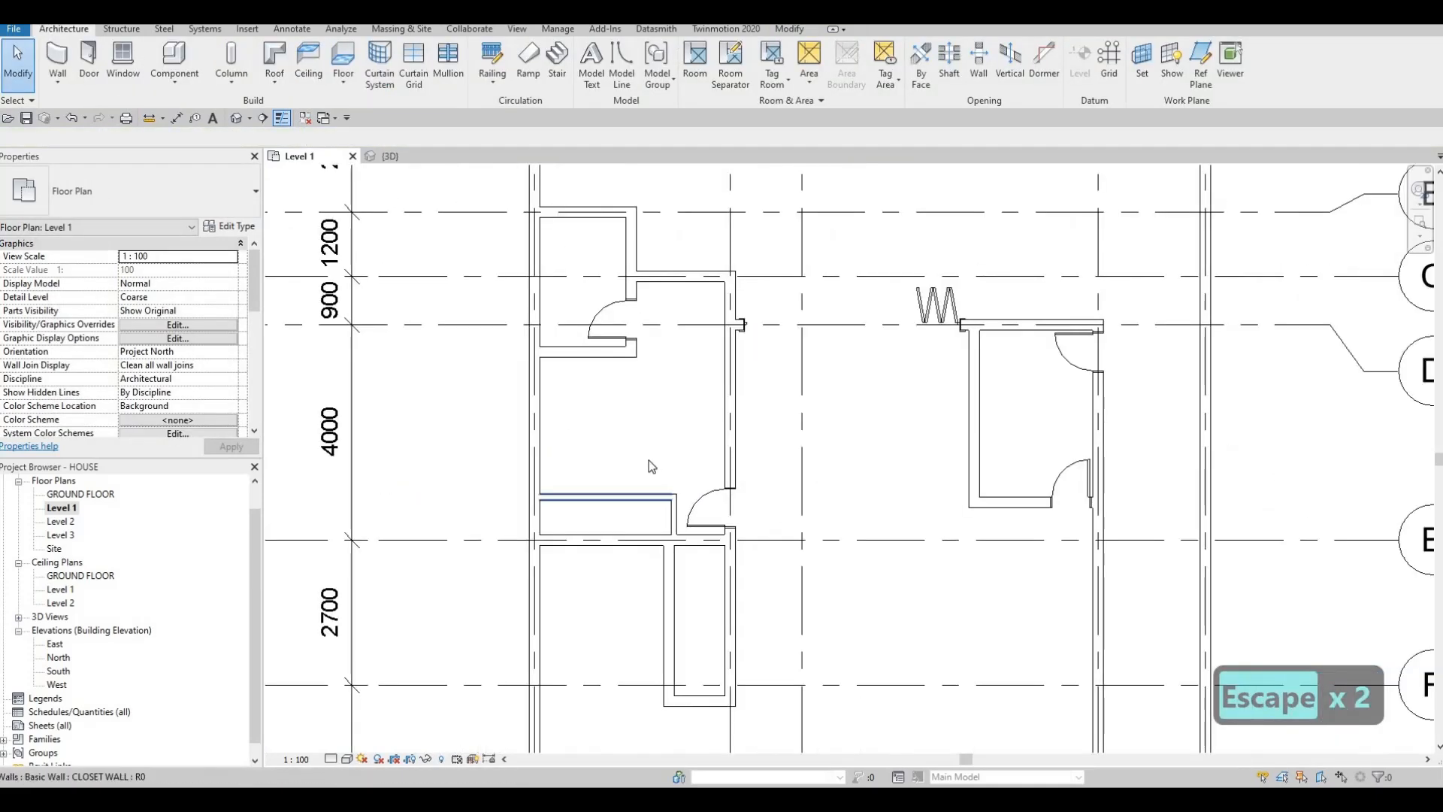
{"action": "middle_click_drag", "start_coordinate": [648, 462], "coordinate": [658, 407]}
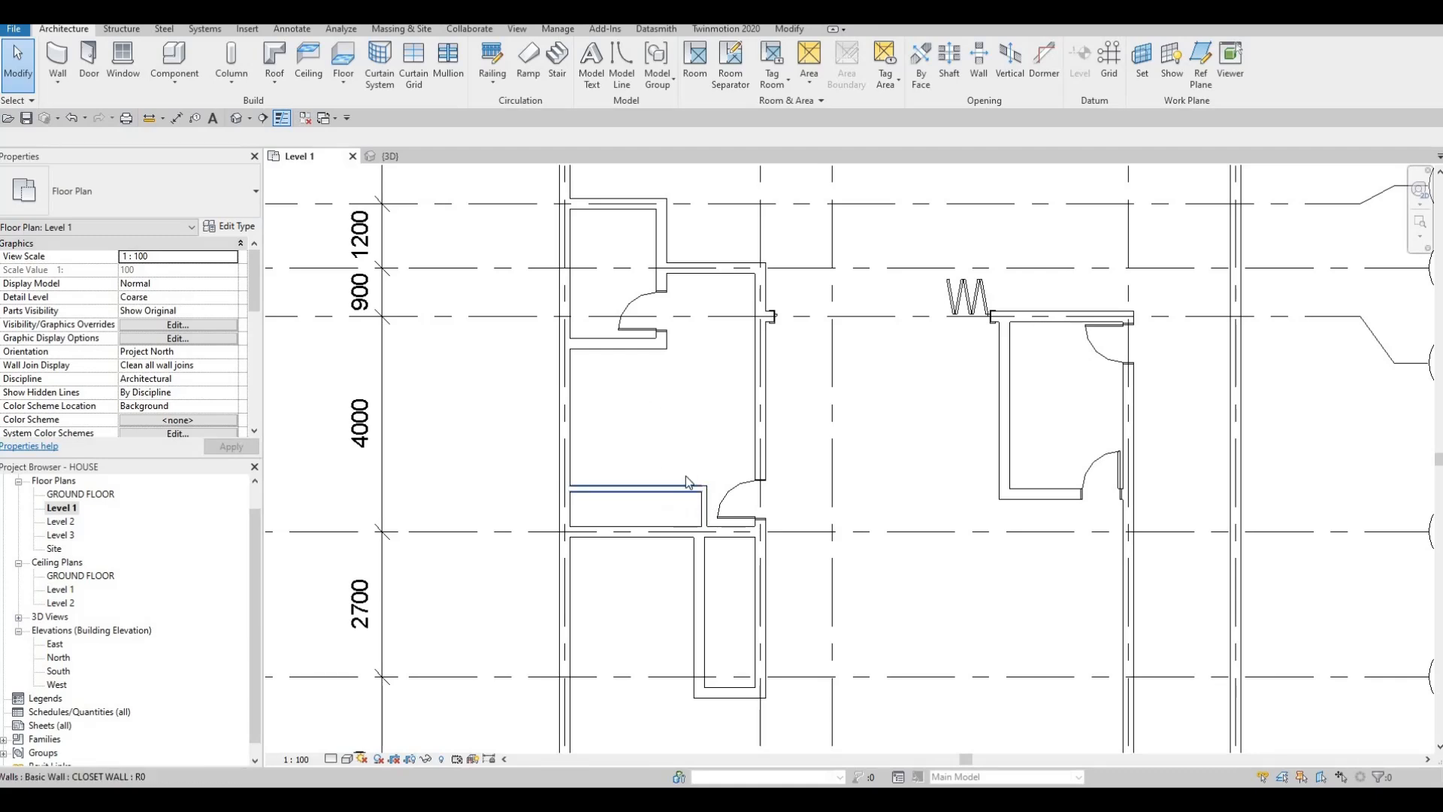
{"action": "scroll", "coordinate": [648, 475], "scroll_direction": "down", "scroll_amount": 1}
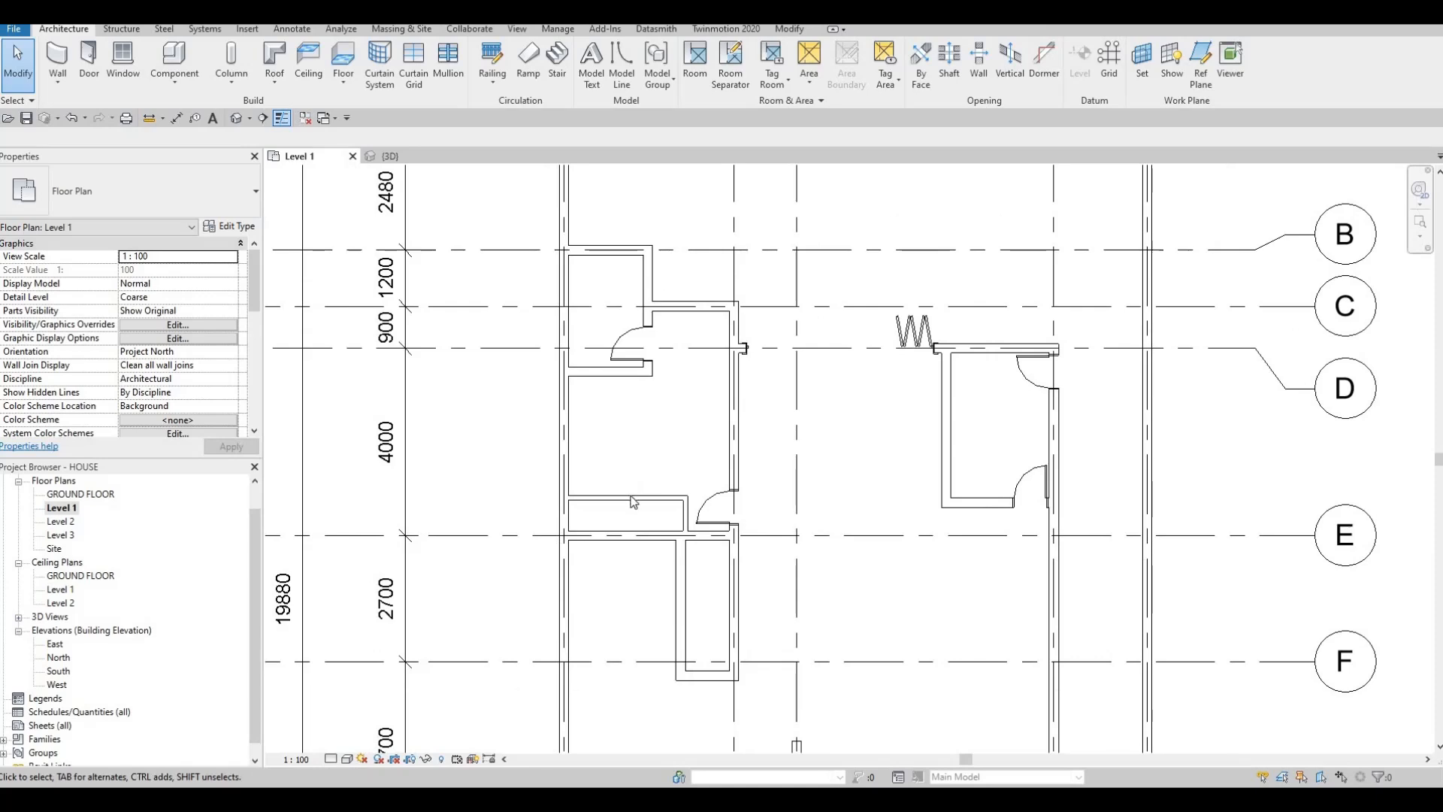
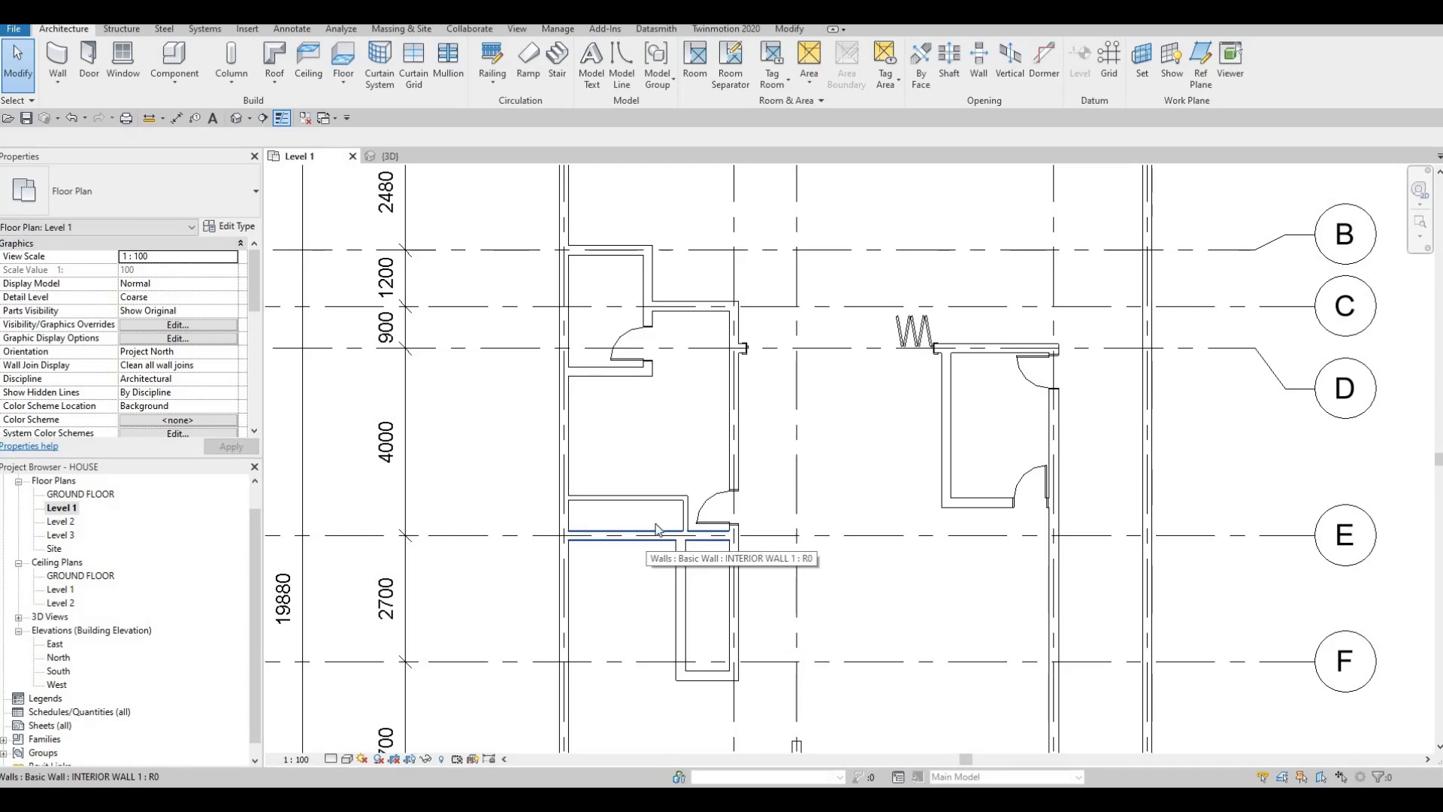
Load the BIFOLD CLOSET door family from the Downloads folder and place it in the horizontal closet wall, centred at 1300 mm from each end.
{"action": "left_click_drag", "start_coordinate": [1442, 141], "coordinate": [1009, 128]}
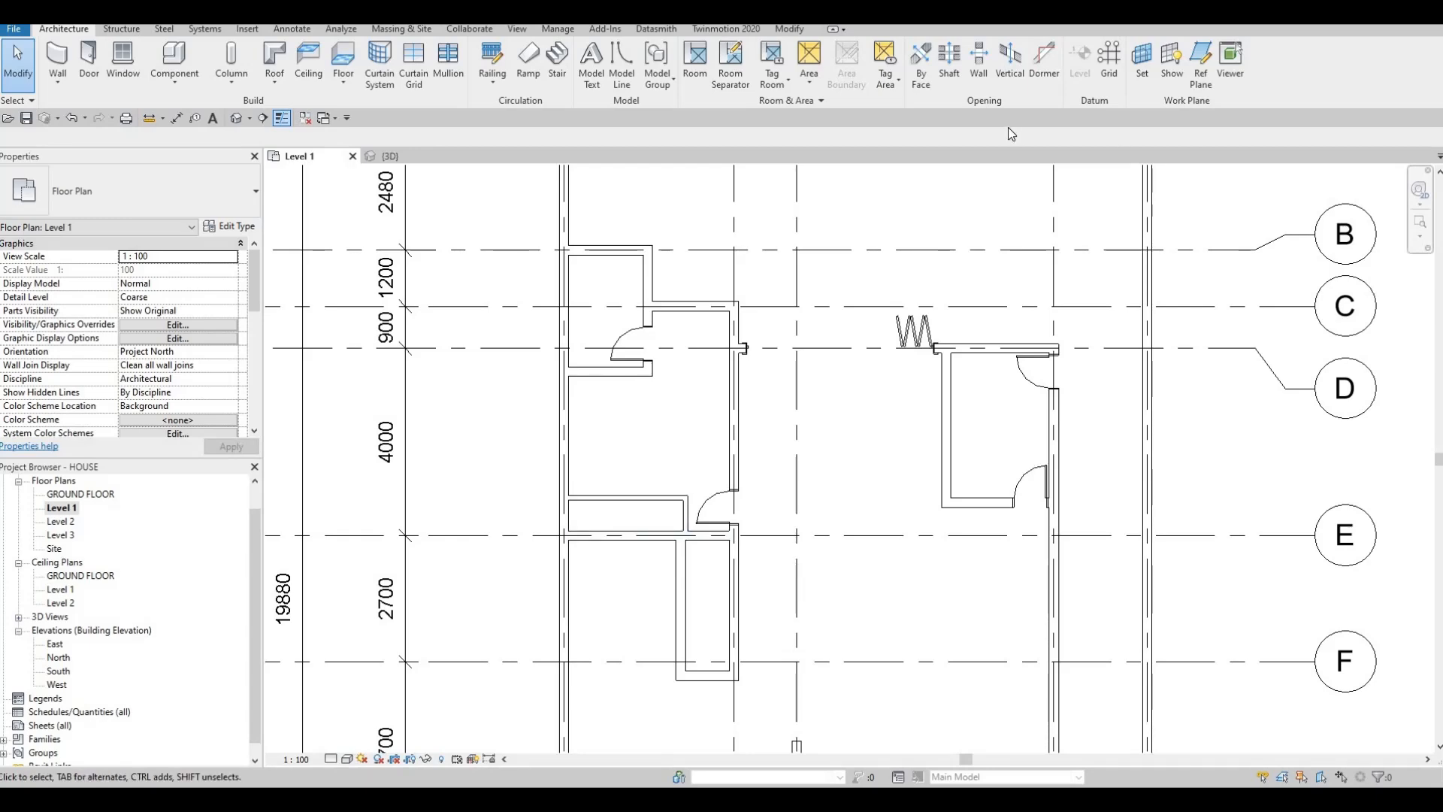
{"action": "left_click_drag", "start_coordinate": [932, 331], "coordinate": [630, 478]}
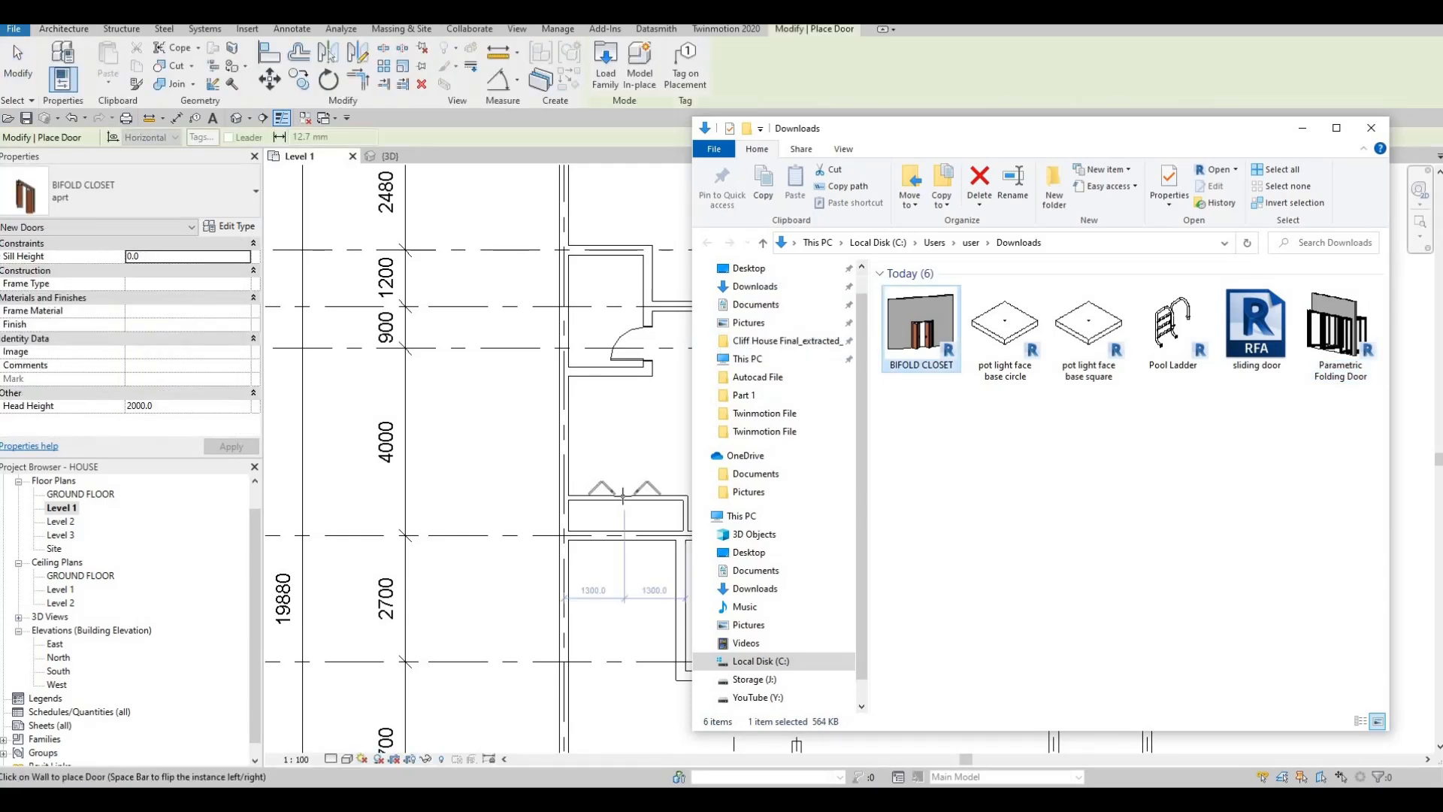
{"action": "left_click", "coordinate": [623, 495]}
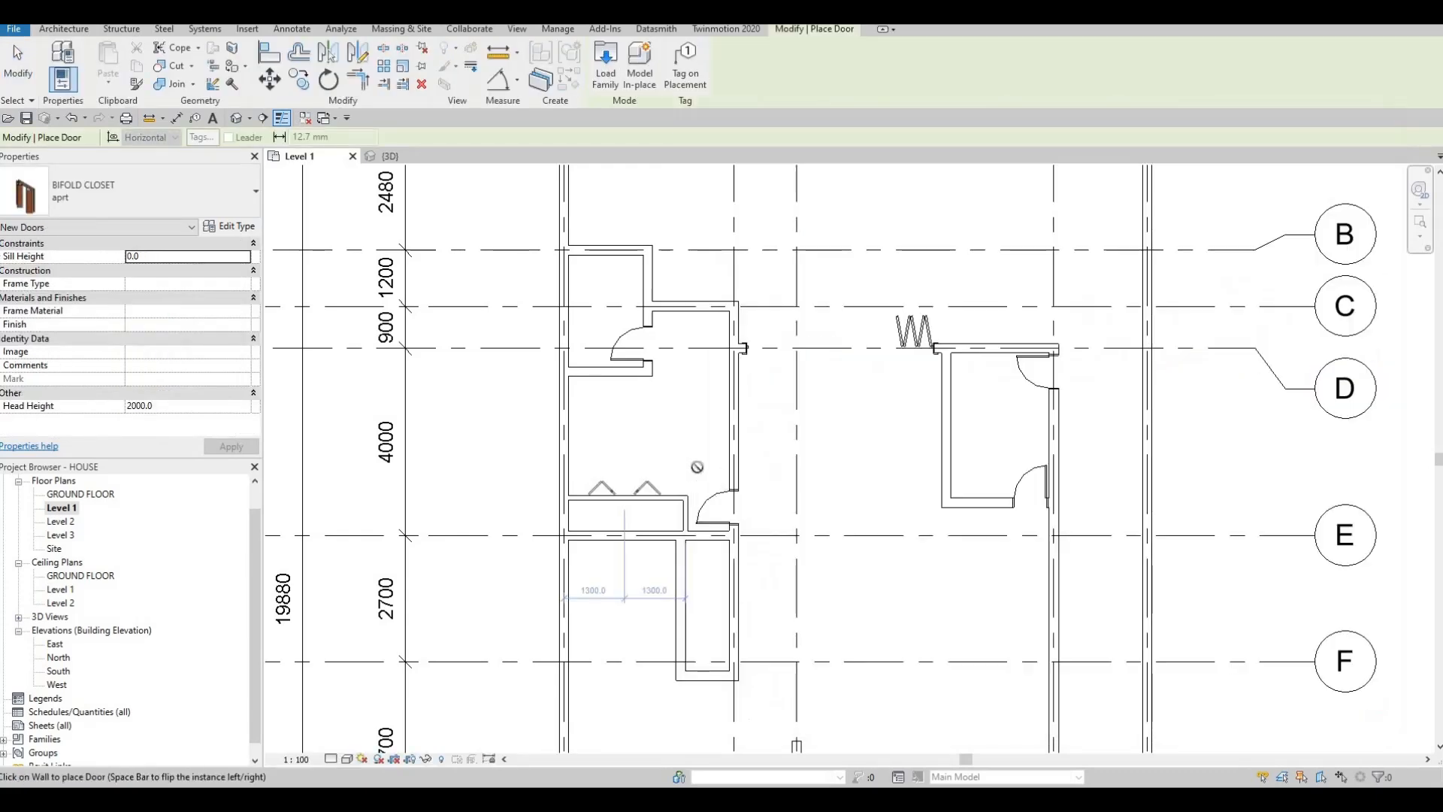
{"action": "scroll", "coordinate": [613, 515], "scroll_direction": "up", "scroll_amount": 3}
{"action": "key", "text": "Escape"}
{"action": "key", "text": "Escape"}
Duplicate the bifold closet door's type as aprt 2 and set its width to 2000 mm.
{"action": "left_click", "coordinate": [611, 515]}
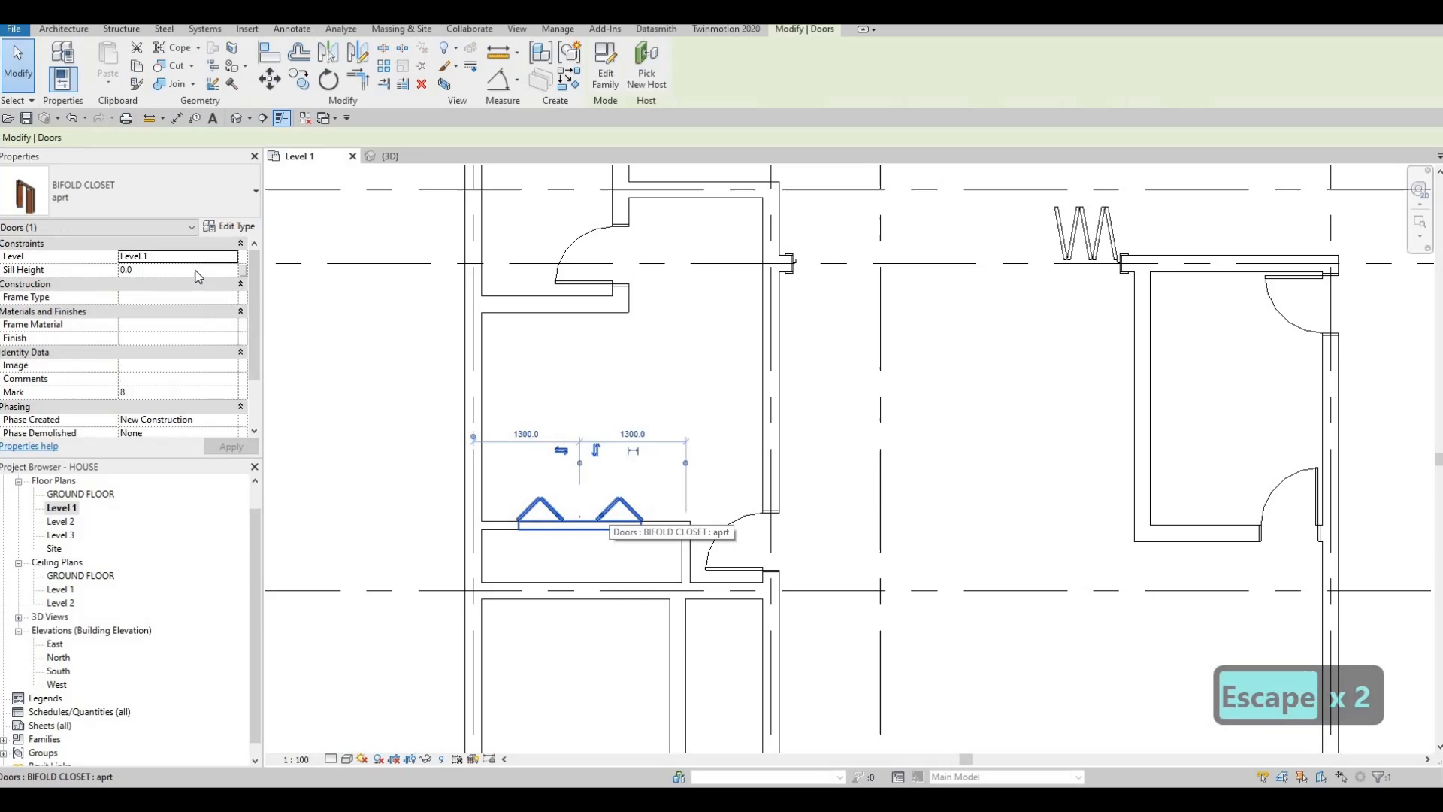
{"action": "left_click", "coordinate": [235, 227]}
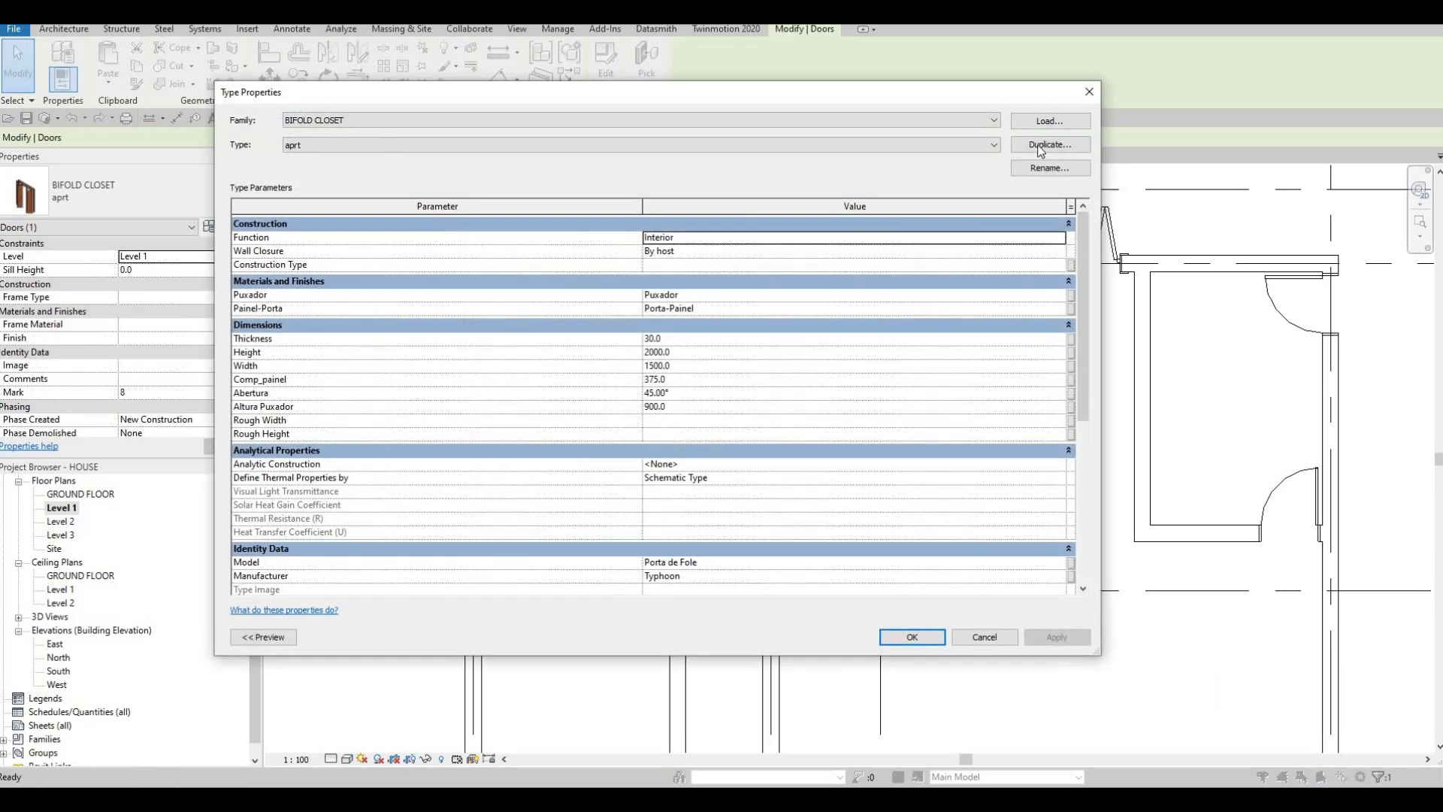
{"action": "left_click", "coordinate": [1049, 145]}
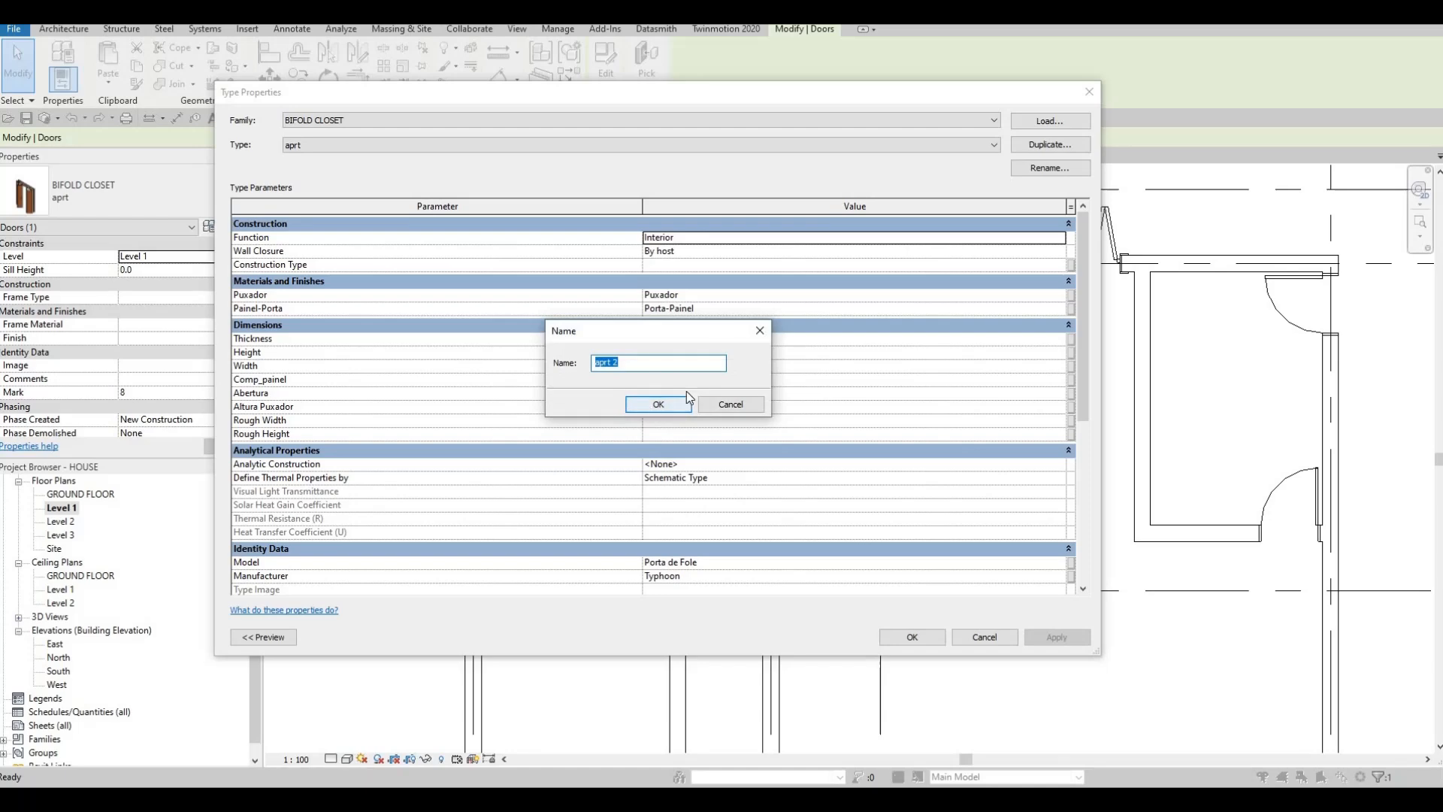
{"action": "left_click", "coordinate": [680, 403]}
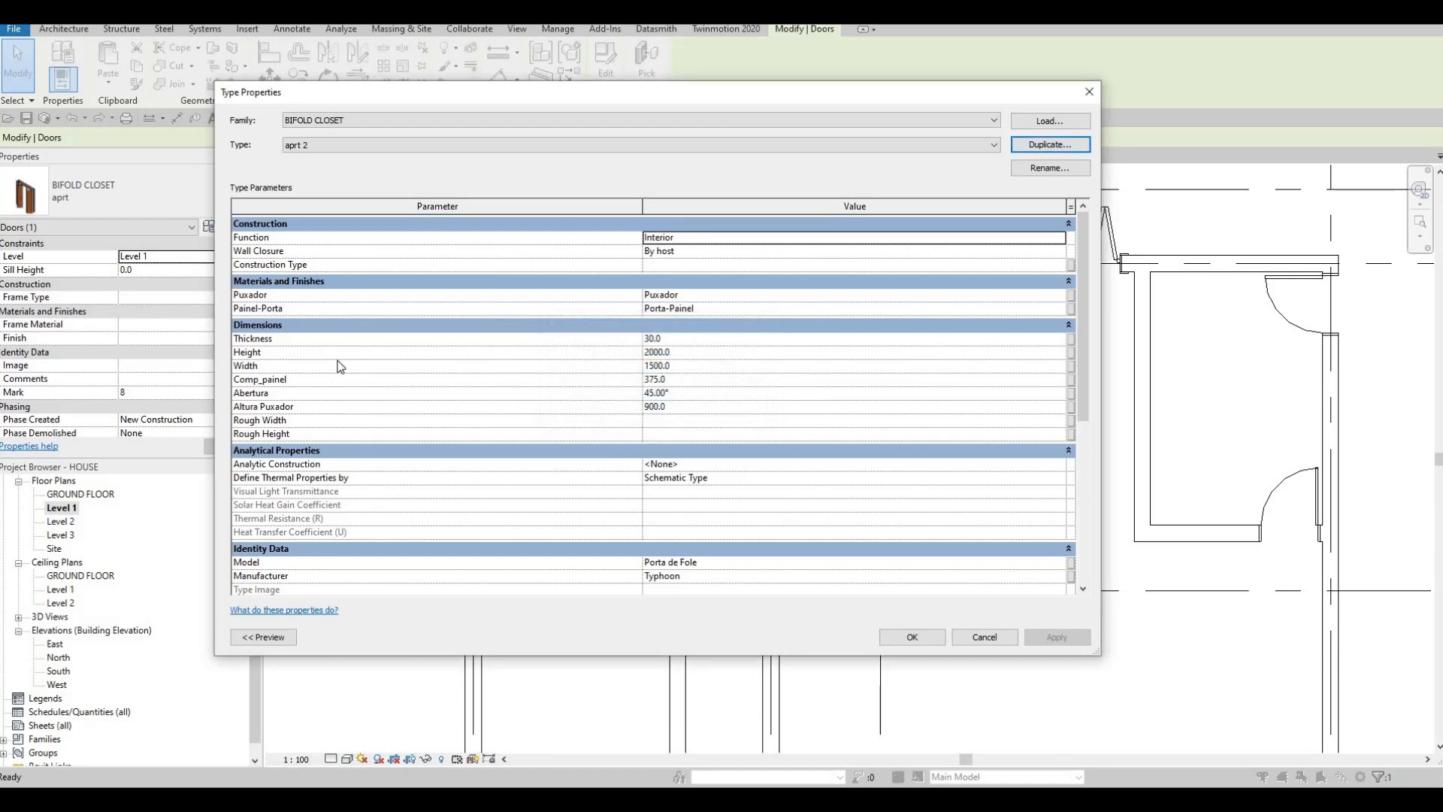
{"action": "left_click", "coordinate": [687, 365]}
{"action": "type", "text": "200"}
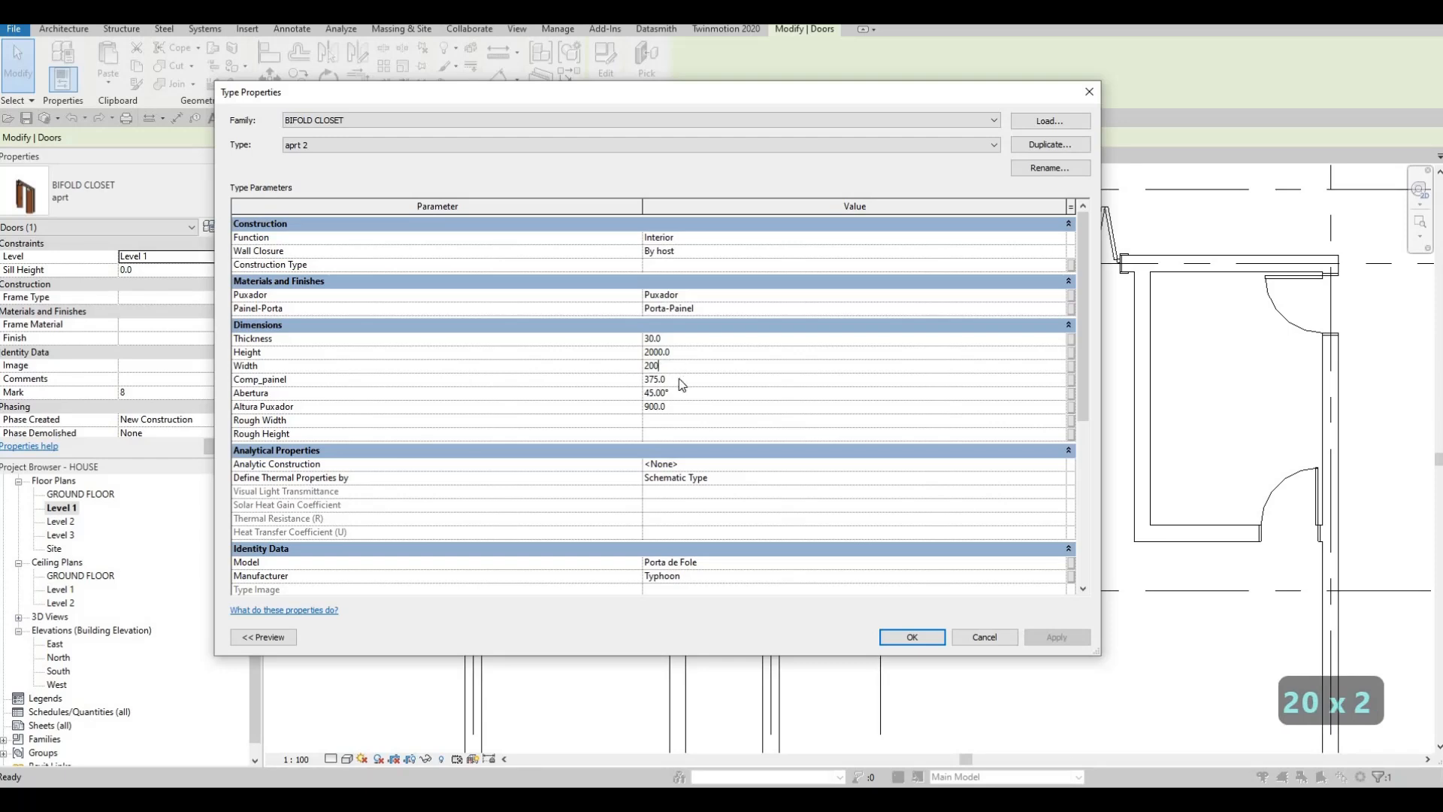
{"action": "type", "text": "0"}
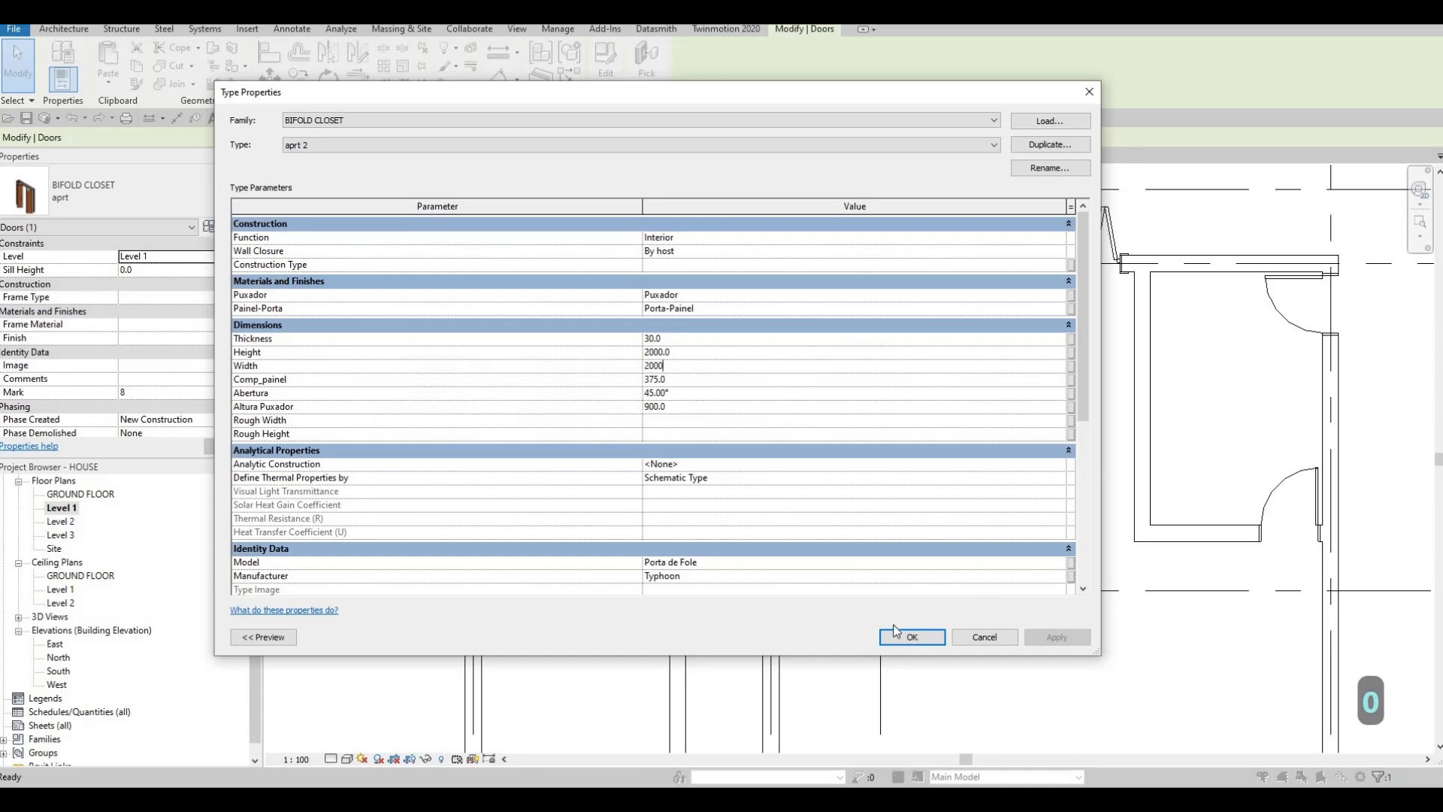
{"action": "key", "text": "Return"}
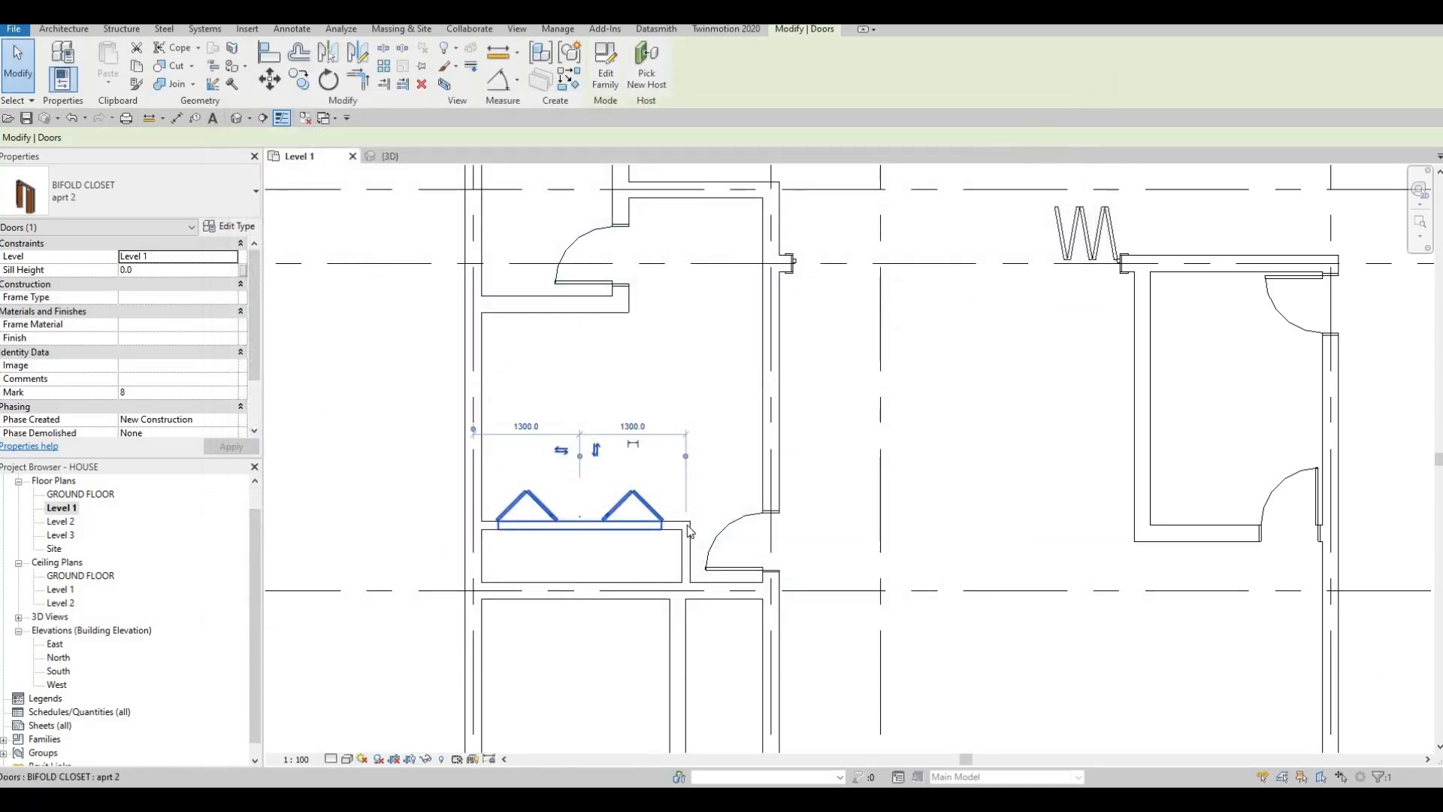
{"action": "scroll", "coordinate": [684, 526], "scroll_direction": "up", "scroll_amount": 2}
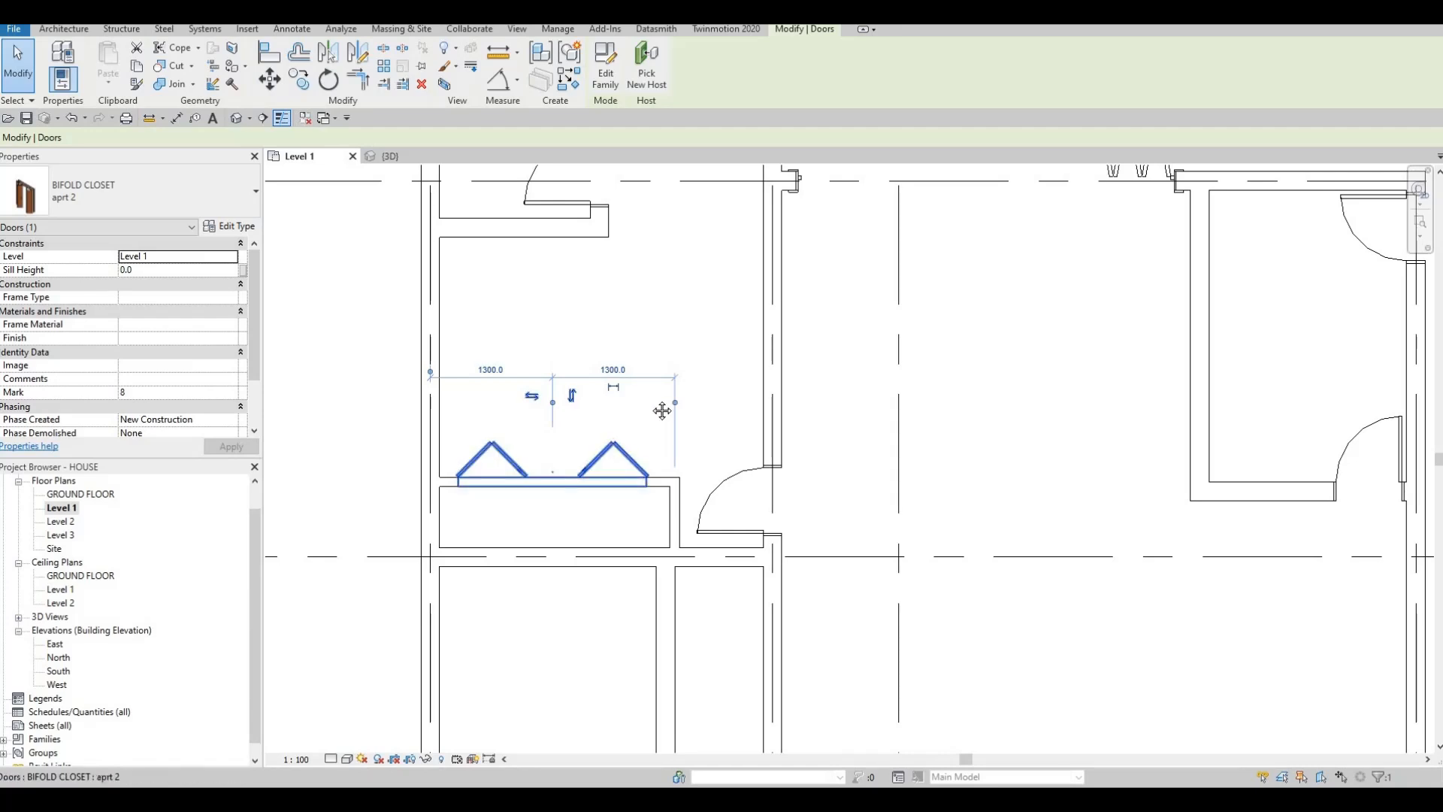
{"action": "key", "text": "Escape"}
{"action": "scroll", "coordinate": [647, 428], "scroll_direction": "down", "scroll_amount": 2}
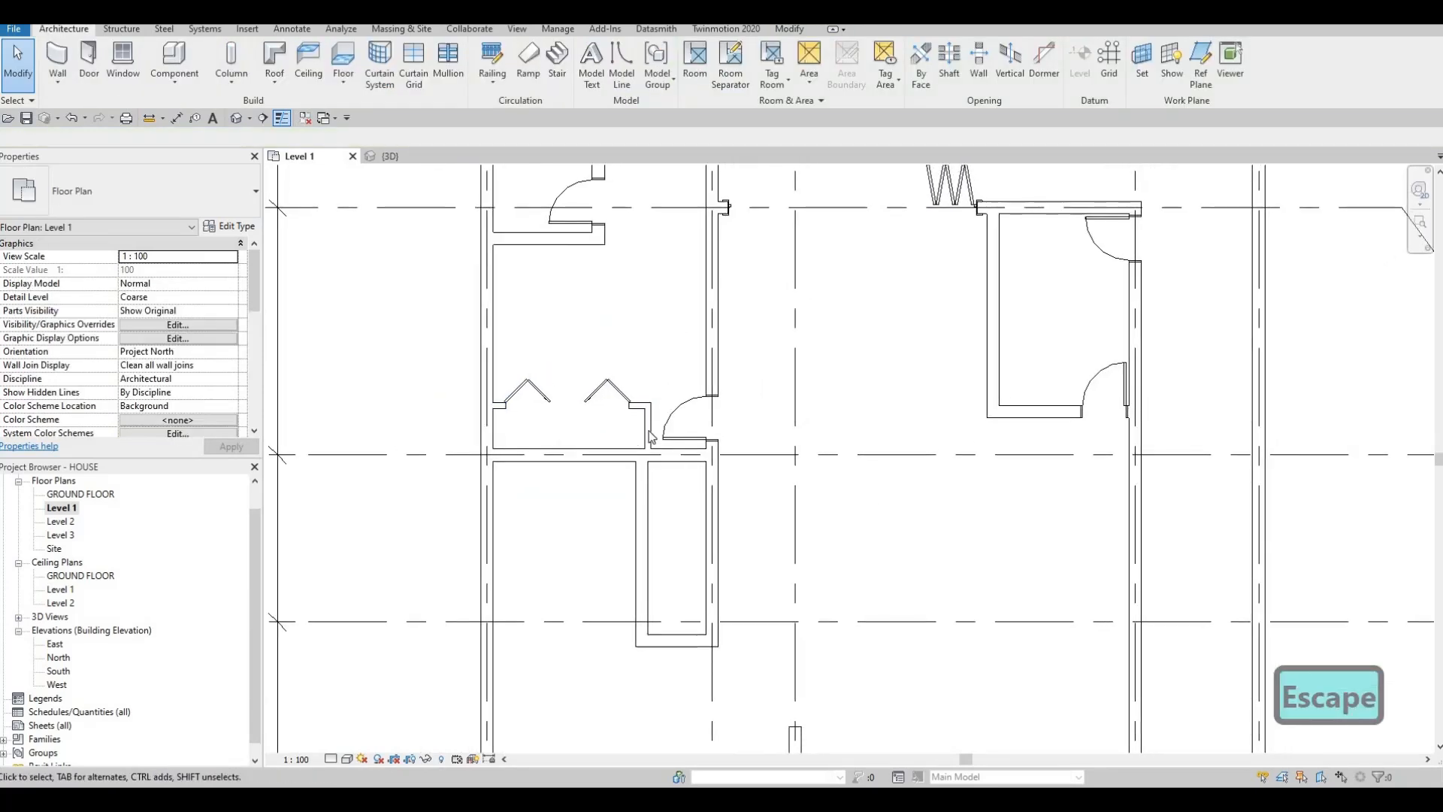
Draw a horizontal detail line in the <Demolished> style across the closet interior, about 2450 mm long and 300 mm below the closet wall's centreline.
{"action": "scroll", "coordinate": [486, 358], "scroll_direction": "up", "scroll_amount": 2}
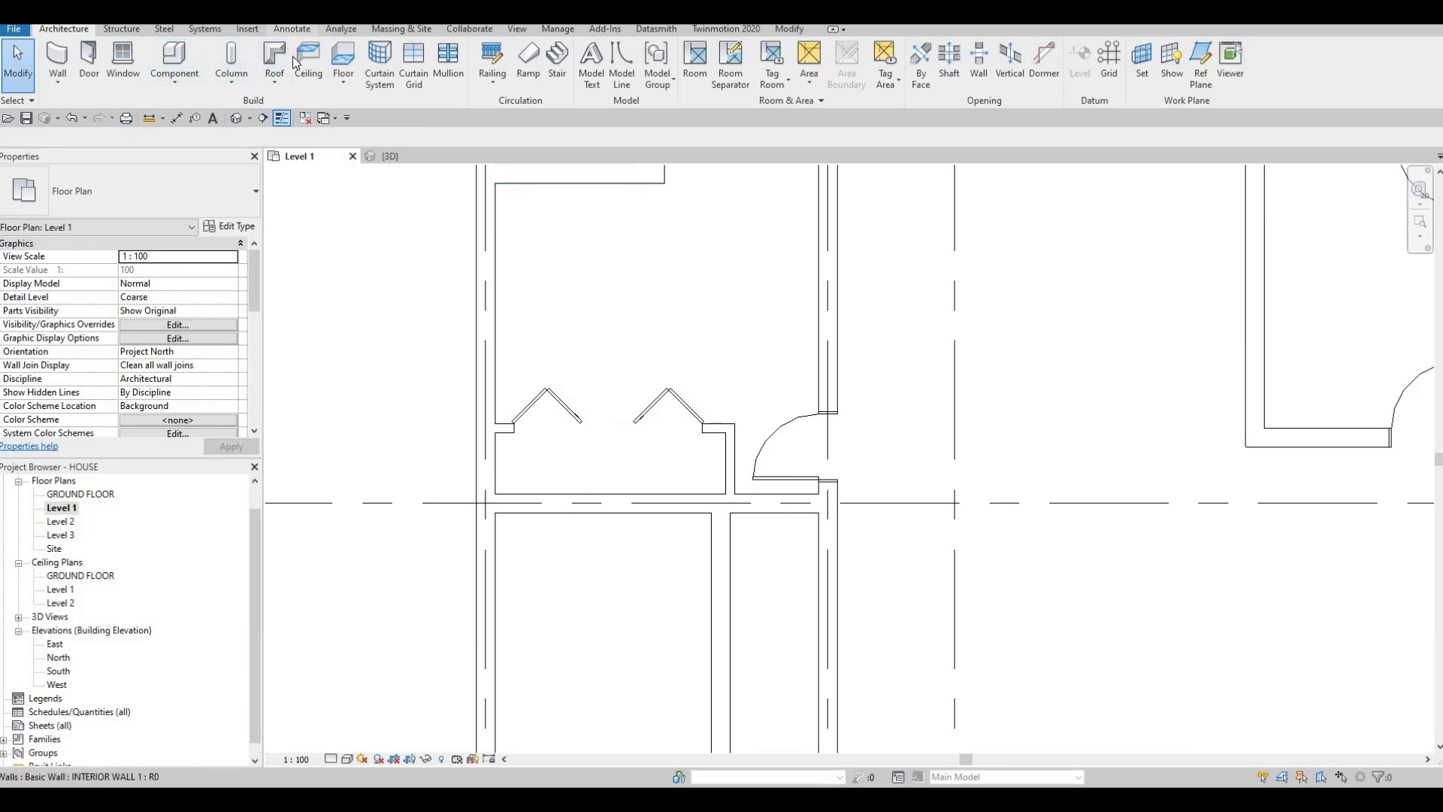
{"action": "left_click", "coordinate": [292, 28]}
{"action": "left_click", "coordinate": [382, 64]}
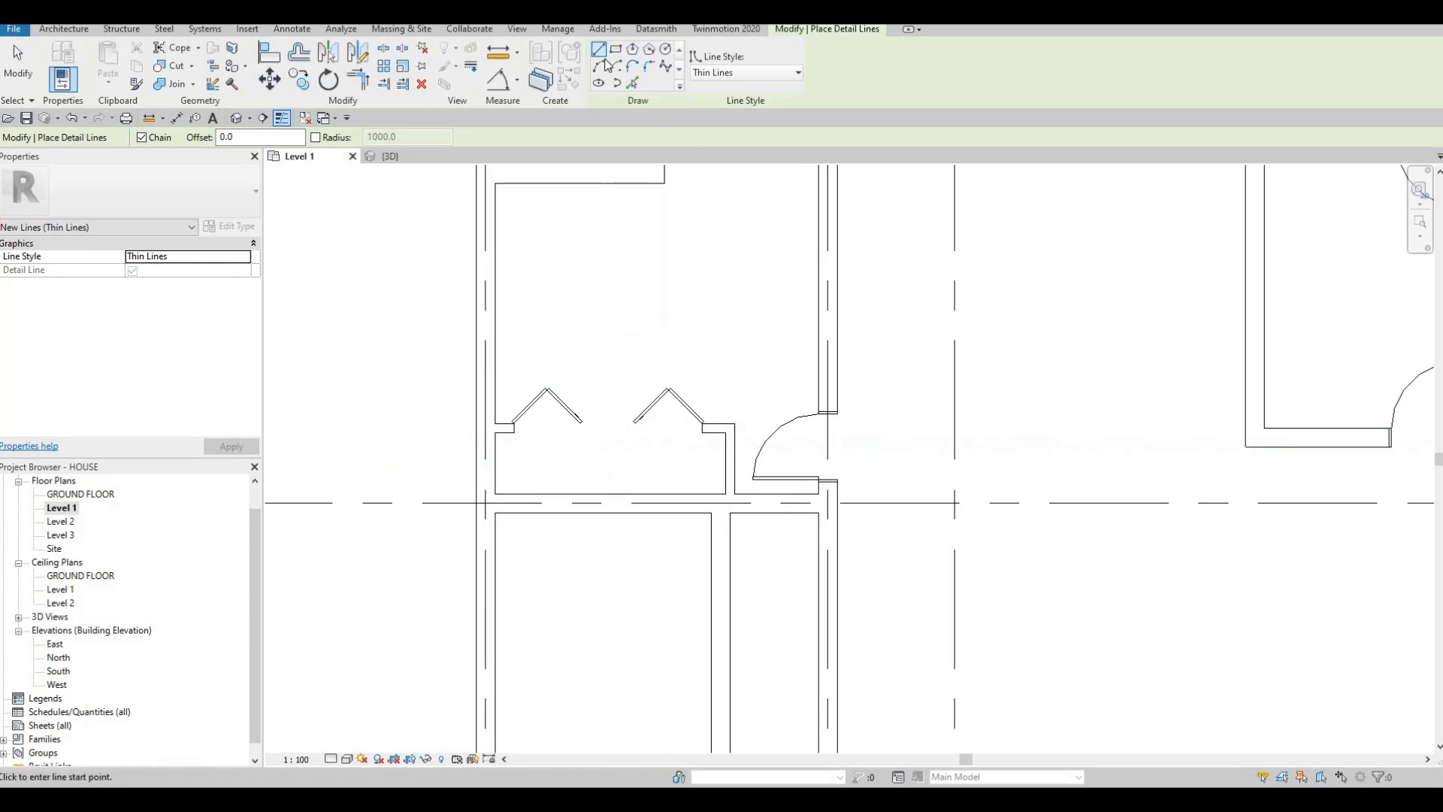
{"action": "left_click", "coordinate": [711, 76]}
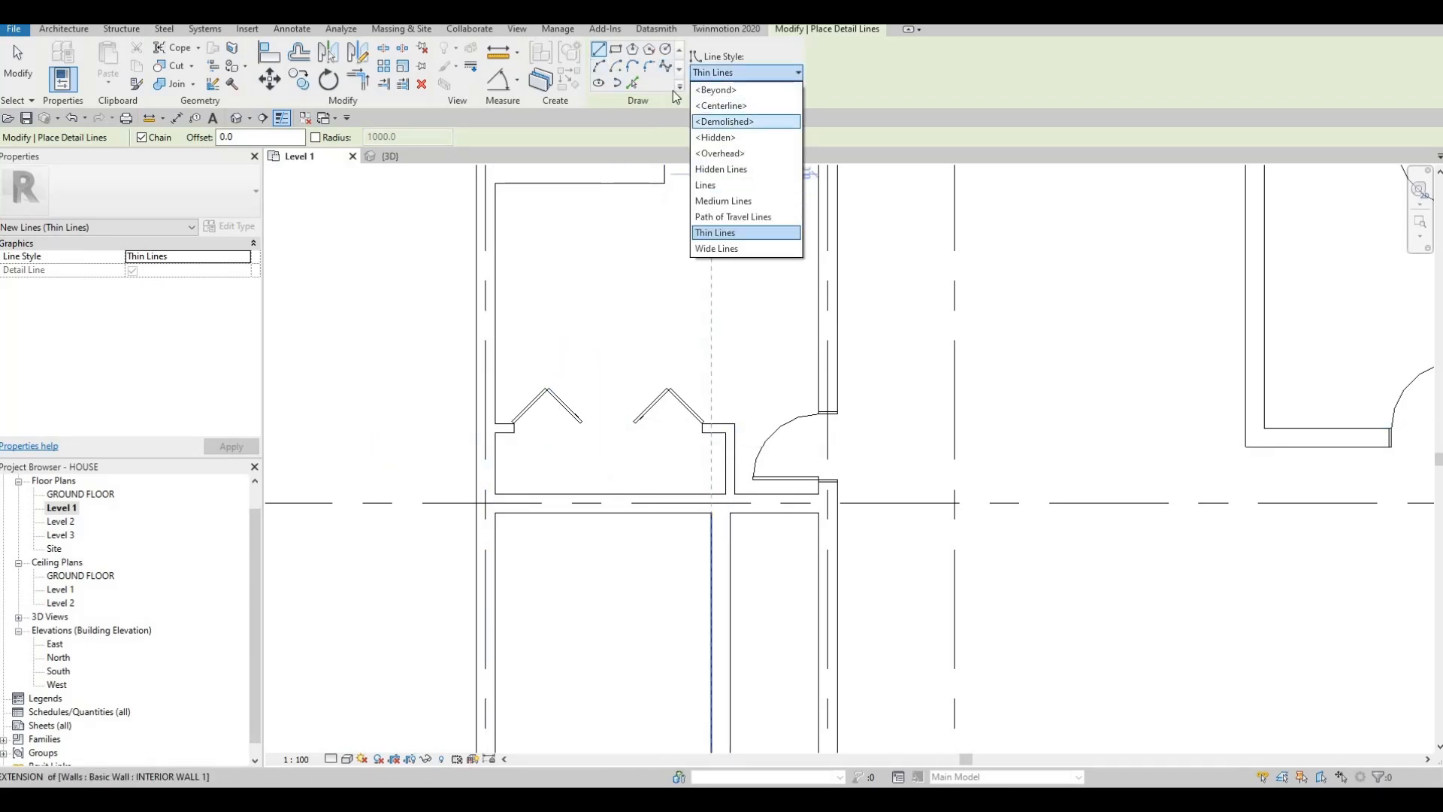
{"action": "key", "text": "Return"}
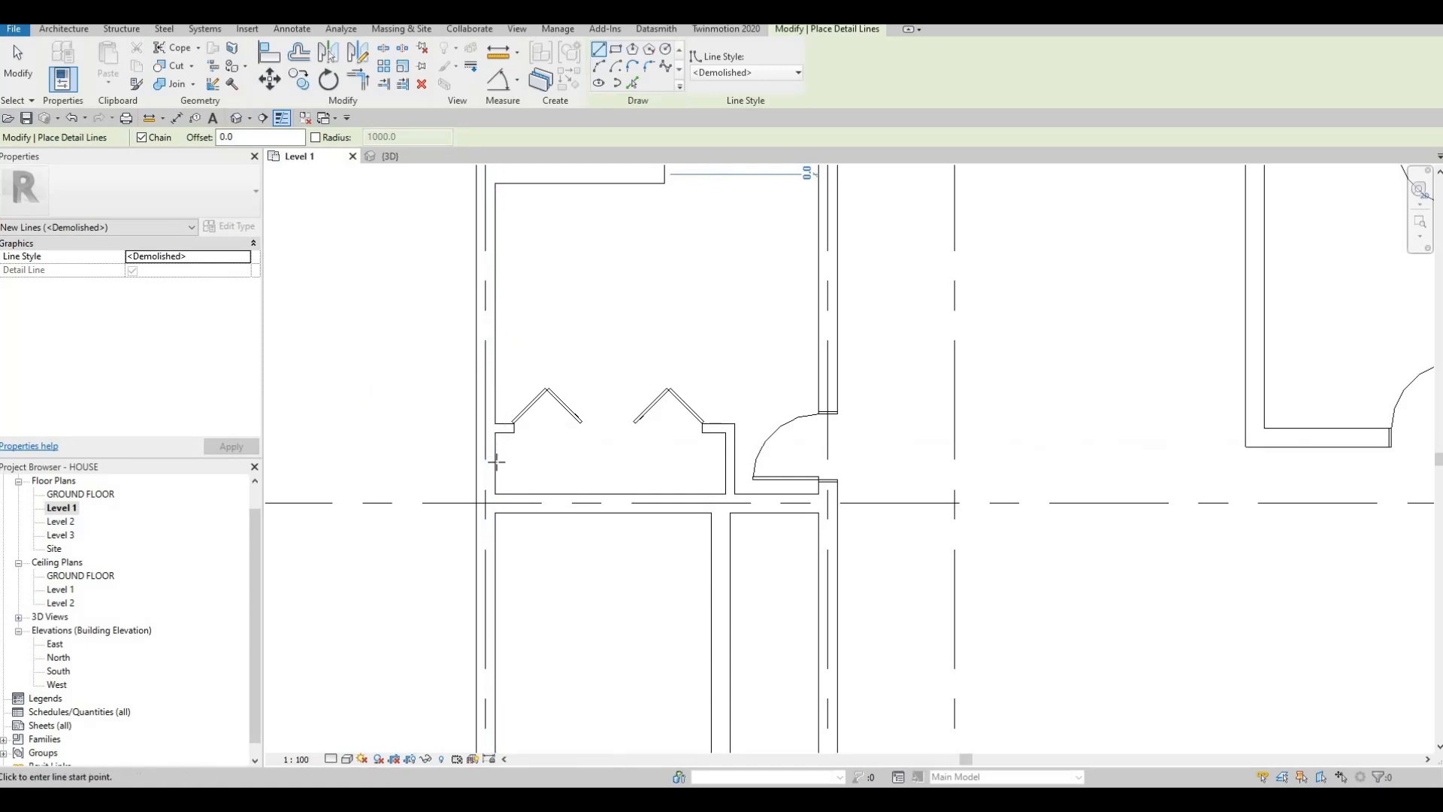
{"action": "left_click", "coordinate": [495, 459]}
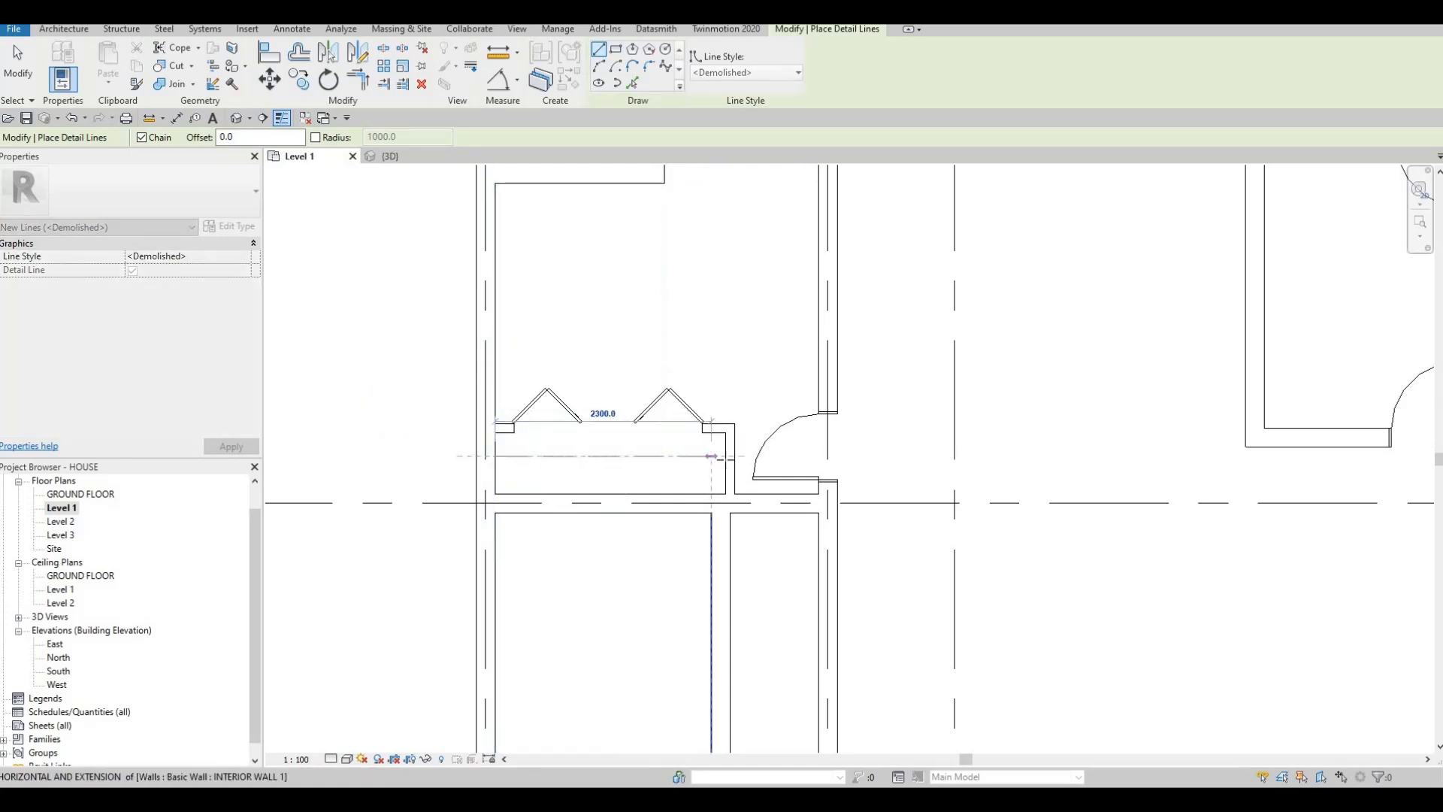
{"action": "left_click", "coordinate": [726, 456]}
{"action": "key", "text": "Escape"}
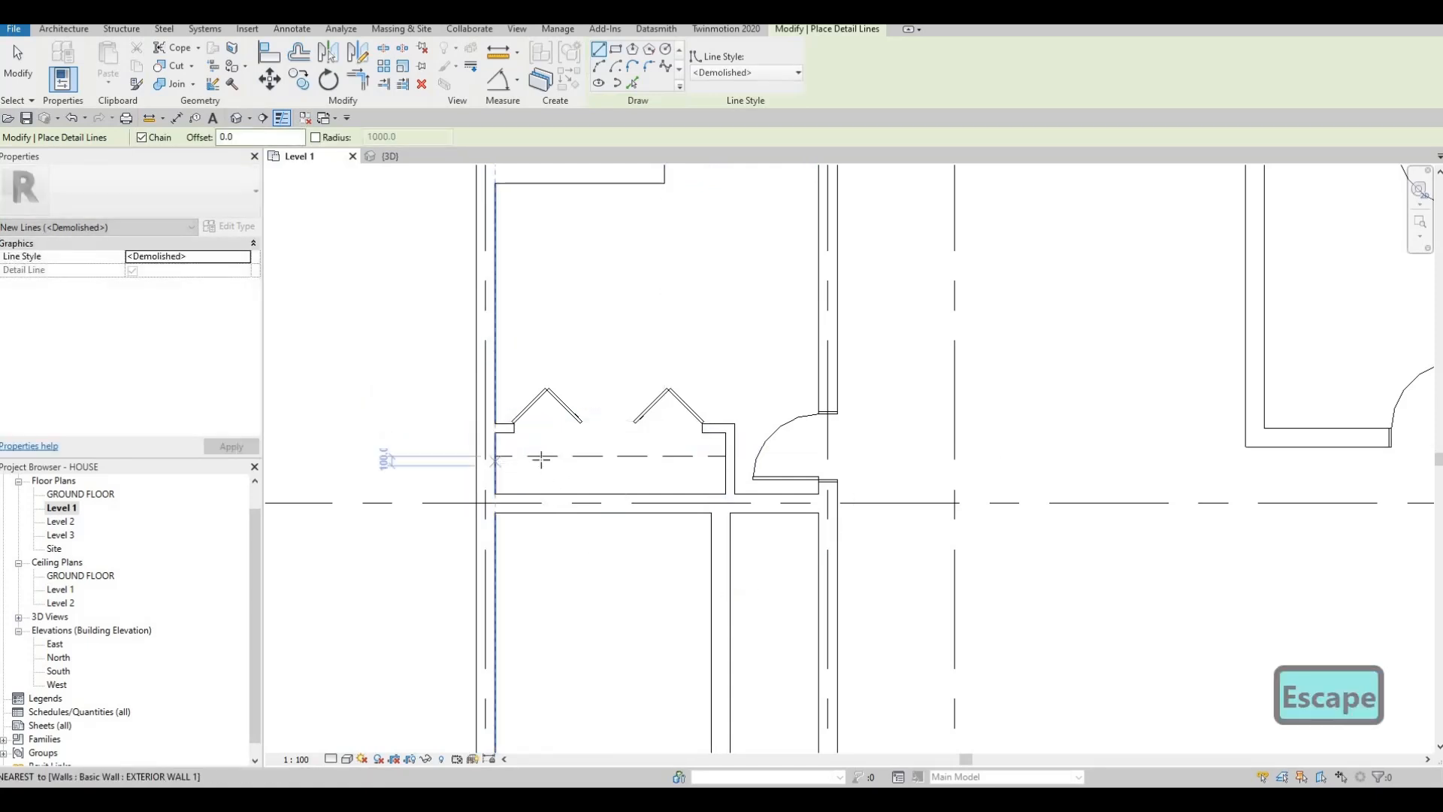
Draw a second <Demolished> detail line 100 mm below the first and shorten its end to the closet wall's inner face.
{"action": "left_click", "coordinate": [496, 466]}
{"action": "left_click", "coordinate": [726, 466]}
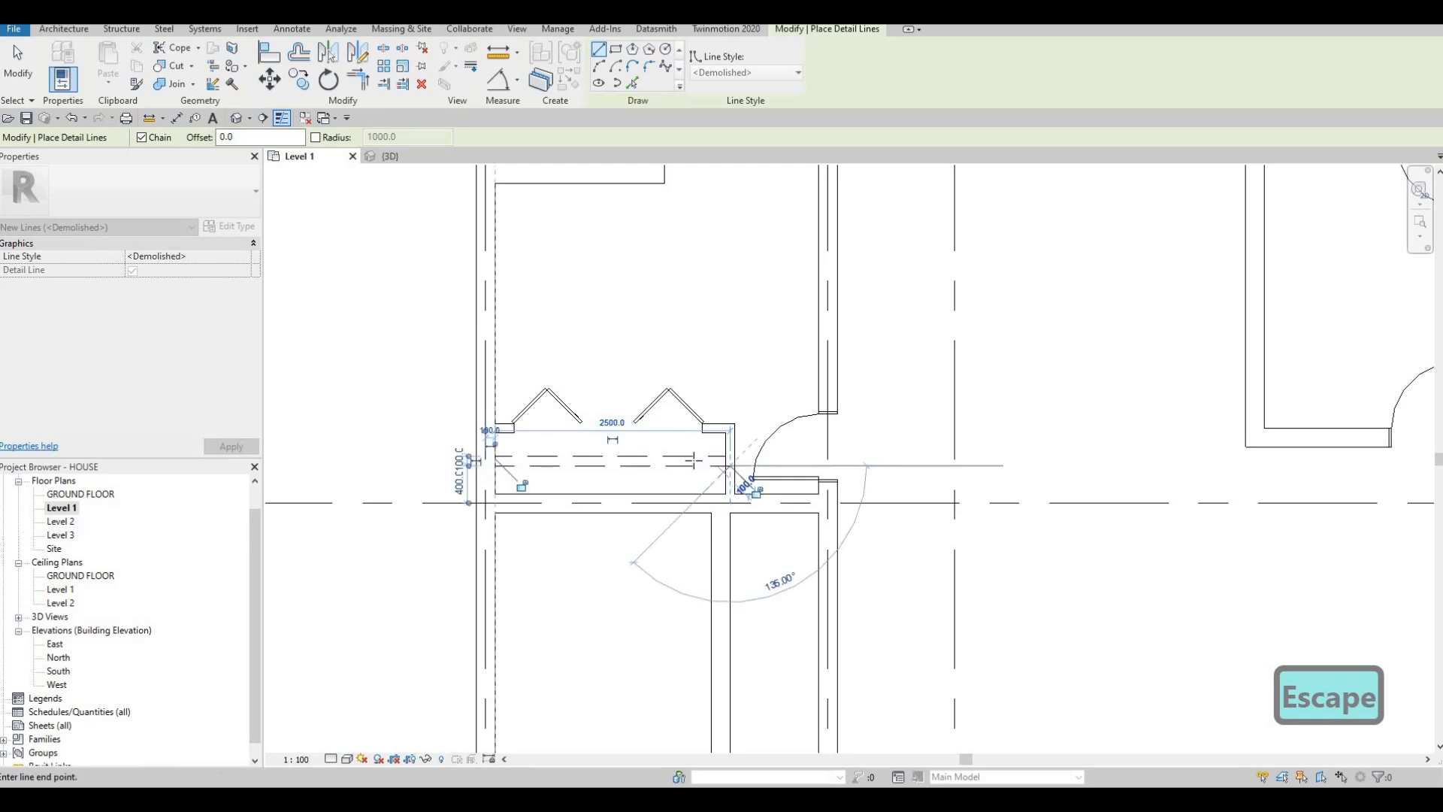
{"action": "key", "text": "Escape"}
{"action": "scroll", "coordinate": [752, 478], "scroll_direction": "up", "scroll_amount": 2}
{"action": "key", "text": "Escape"}
{"action": "left_click", "coordinate": [754, 474]}
{"action": "left_click_drag", "start_coordinate": [762, 472], "coordinate": [753, 472]}
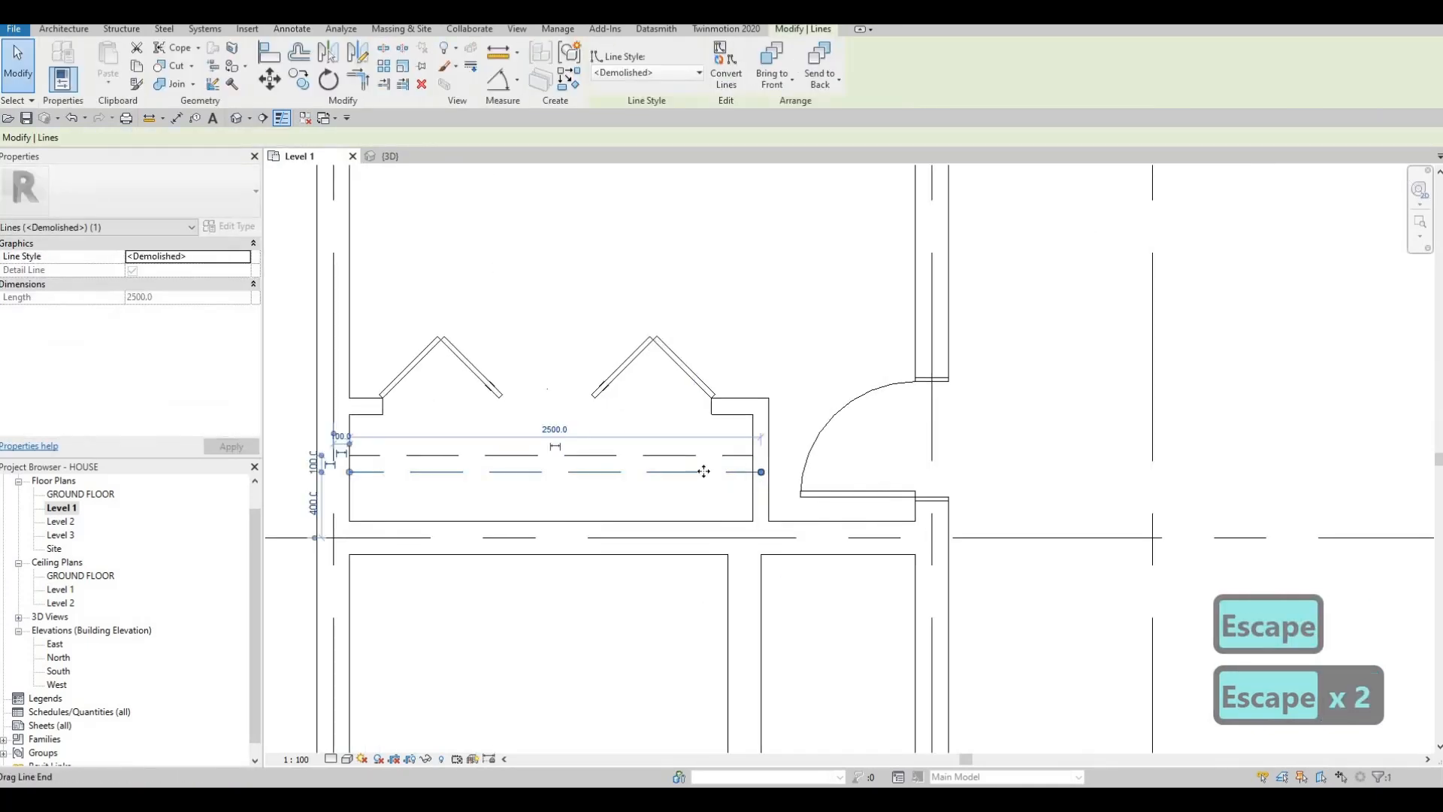
{"action": "key", "text": "Escape"}
{"action": "key", "text": "Escape"}
Nudge the upper closet detail line down four increments toward the lower one.
{"action": "left_click", "coordinate": [568, 458]}
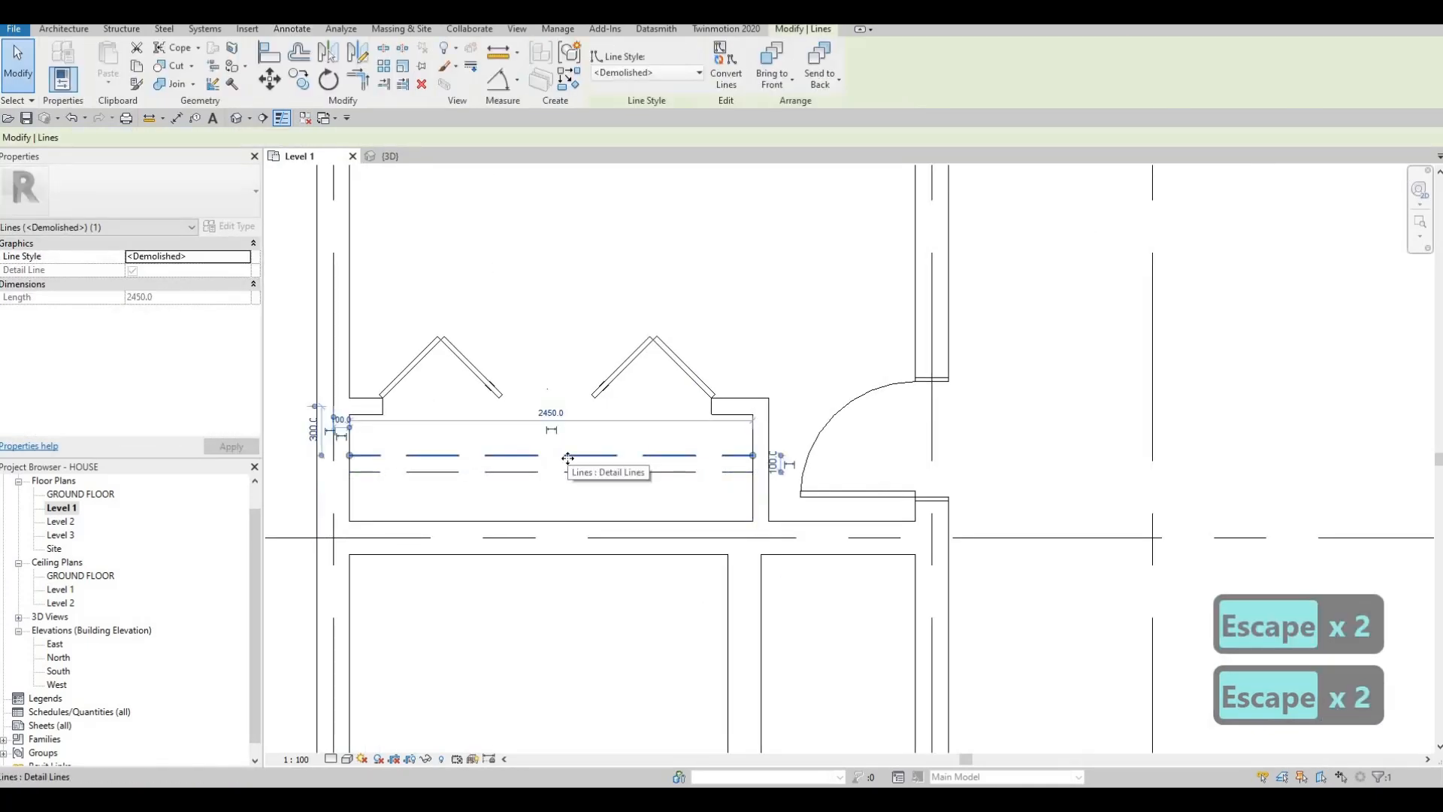
{"action": "key", "text": "Down"}
{"action": "key", "text": "Down"}
{"action": "key", "text": "Down"}
{"action": "key", "text": "Down"}
{"action": "key", "text": "Escape"}
{"action": "key", "text": "Escape"}
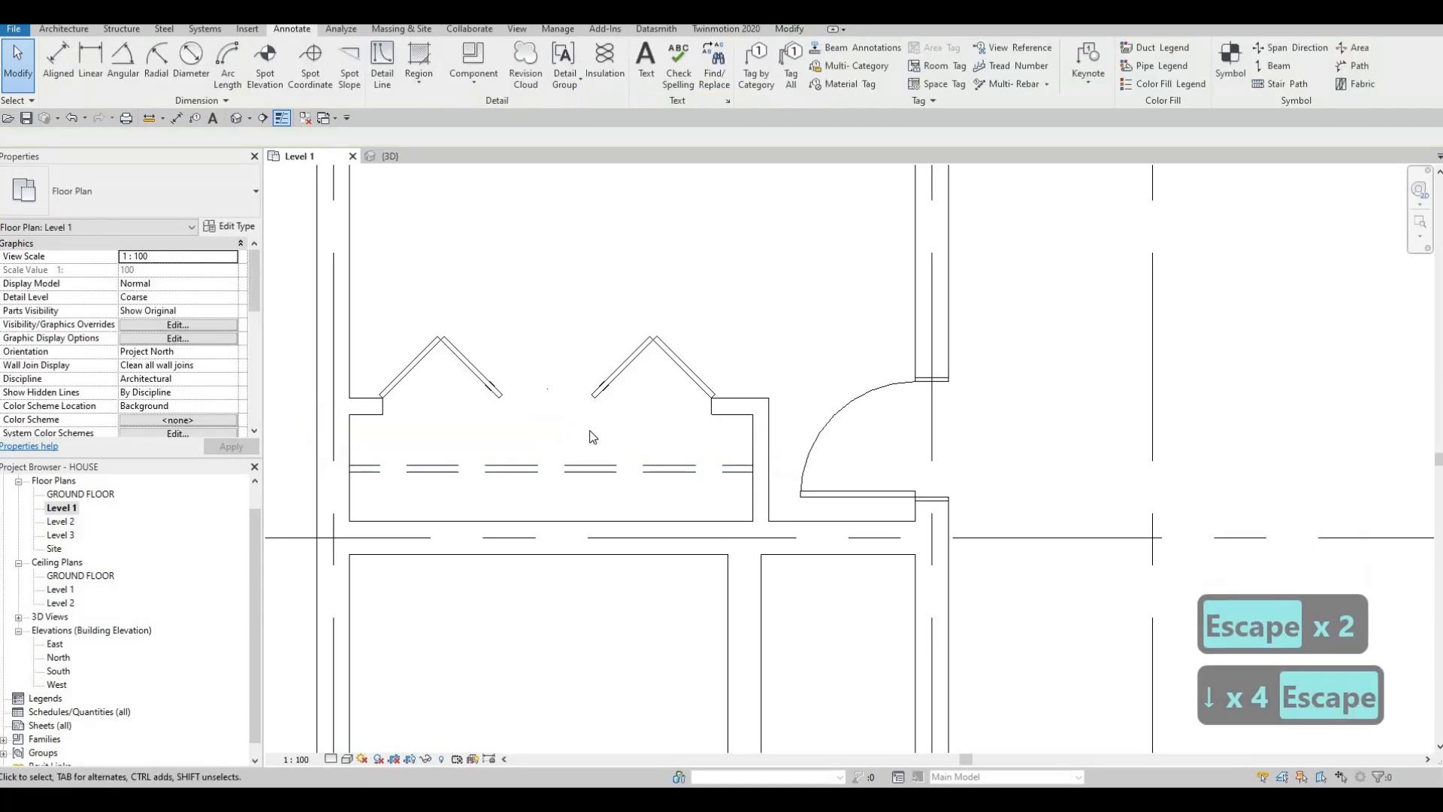
Nudge the upper closet detail line up two increments, to 80 mm above the lower line.
{"action": "scroll", "coordinate": [573, 470], "scroll_direction": "down", "scroll_amount": 2}
{"action": "middle_click_drag", "start_coordinate": [421, 484], "coordinate": [363, 541]}
{"action": "scroll", "coordinate": [504, 454], "scroll_direction": "down", "scroll_amount": 1}
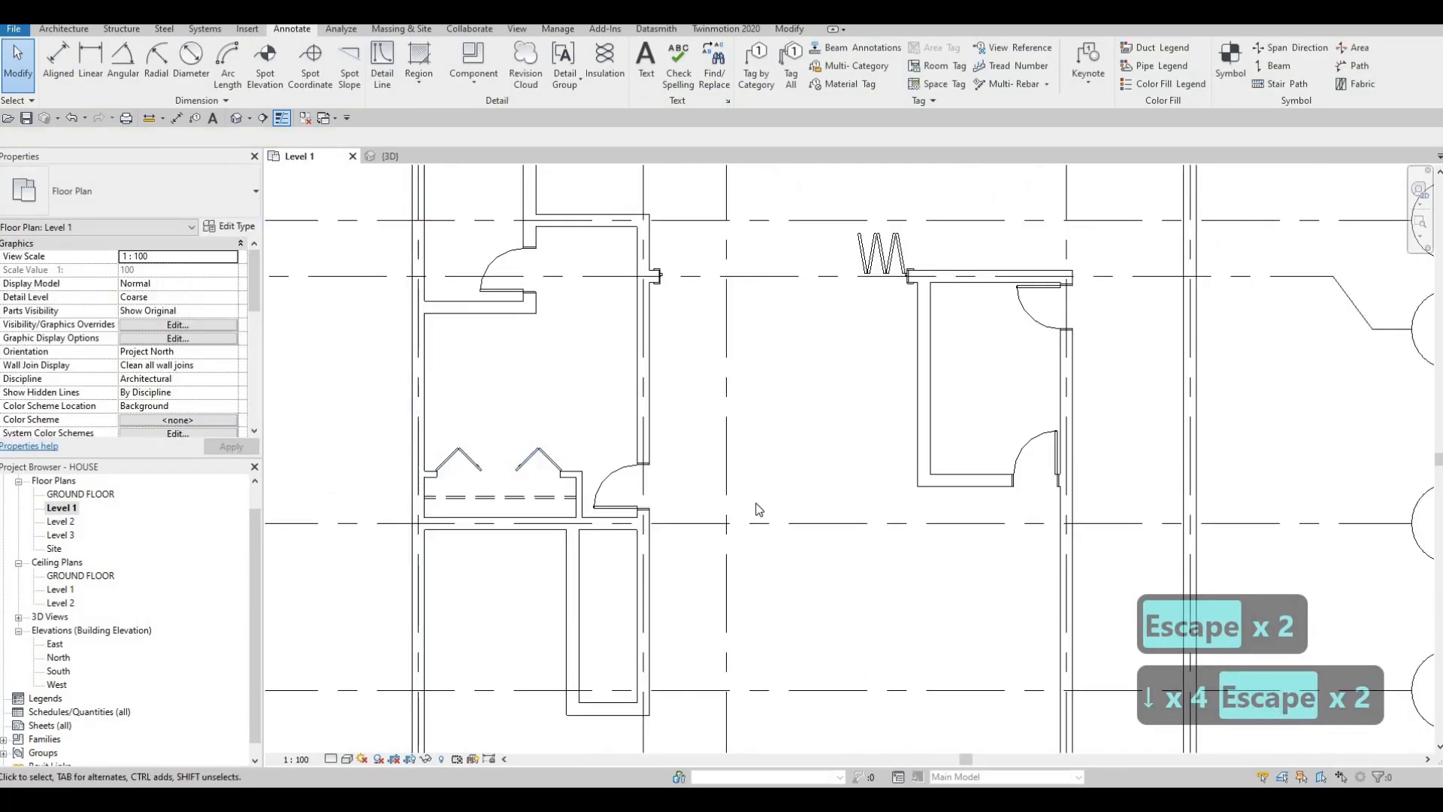
{"action": "scroll", "coordinate": [752, 504], "scroll_direction": "down", "scroll_amount": 2}
{"action": "middle_click_drag", "start_coordinate": [812, 546], "coordinate": [831, 485]}
{"action": "scroll", "coordinate": [832, 490], "scroll_direction": "down", "scroll_amount": 2}
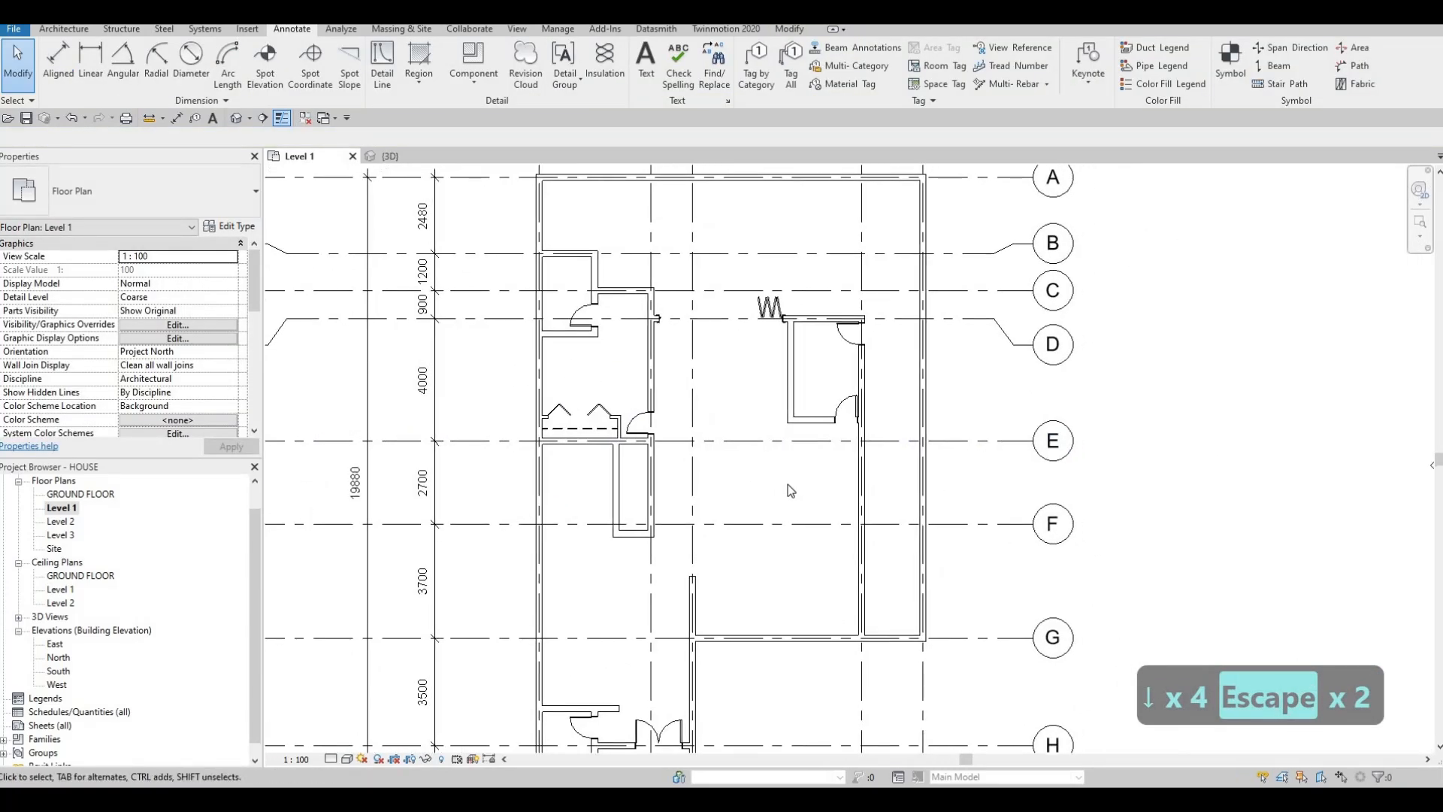
{"action": "scroll", "coordinate": [575, 428], "scroll_direction": "up", "scroll_amount": 5}
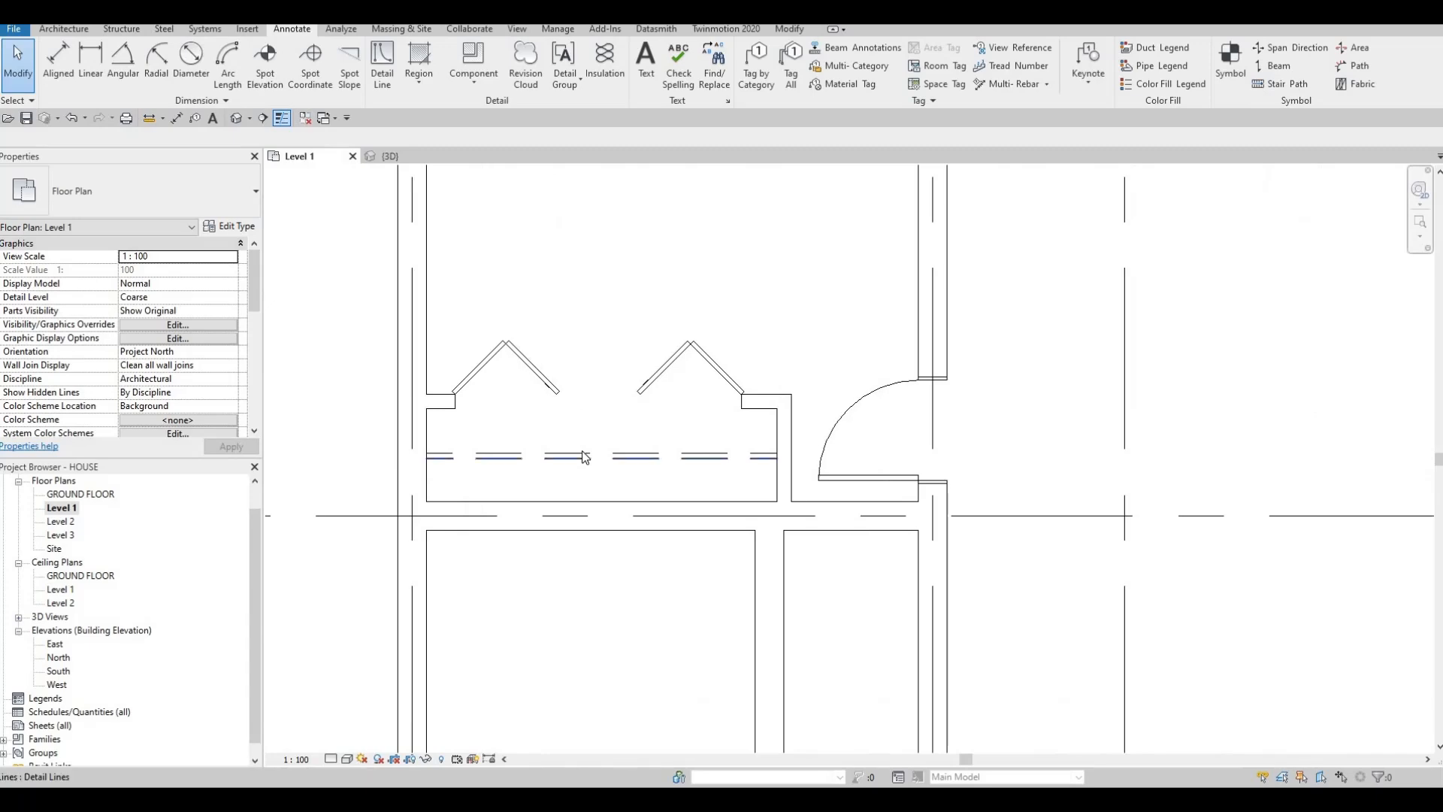
{"action": "left_click", "coordinate": [586, 457]}
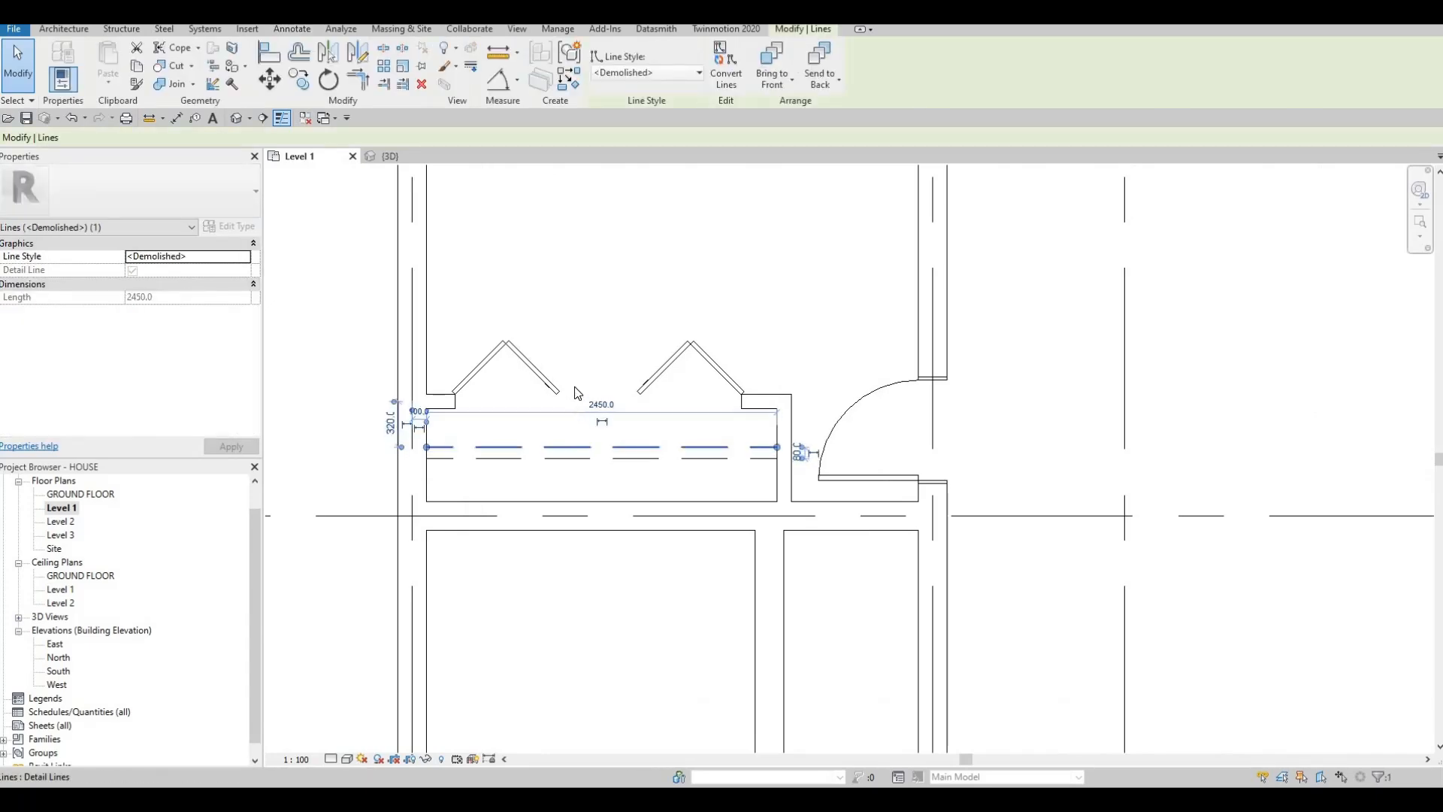
{"action": "scroll", "coordinate": [577, 410], "scroll_direction": "down", "scroll_amount": 2}
{"action": "key", "text": "Escape"}
{"action": "key", "text": "Escape"}
{"action": "scroll", "coordinate": [587, 376], "scroll_direction": "down", "scroll_amount": 6}
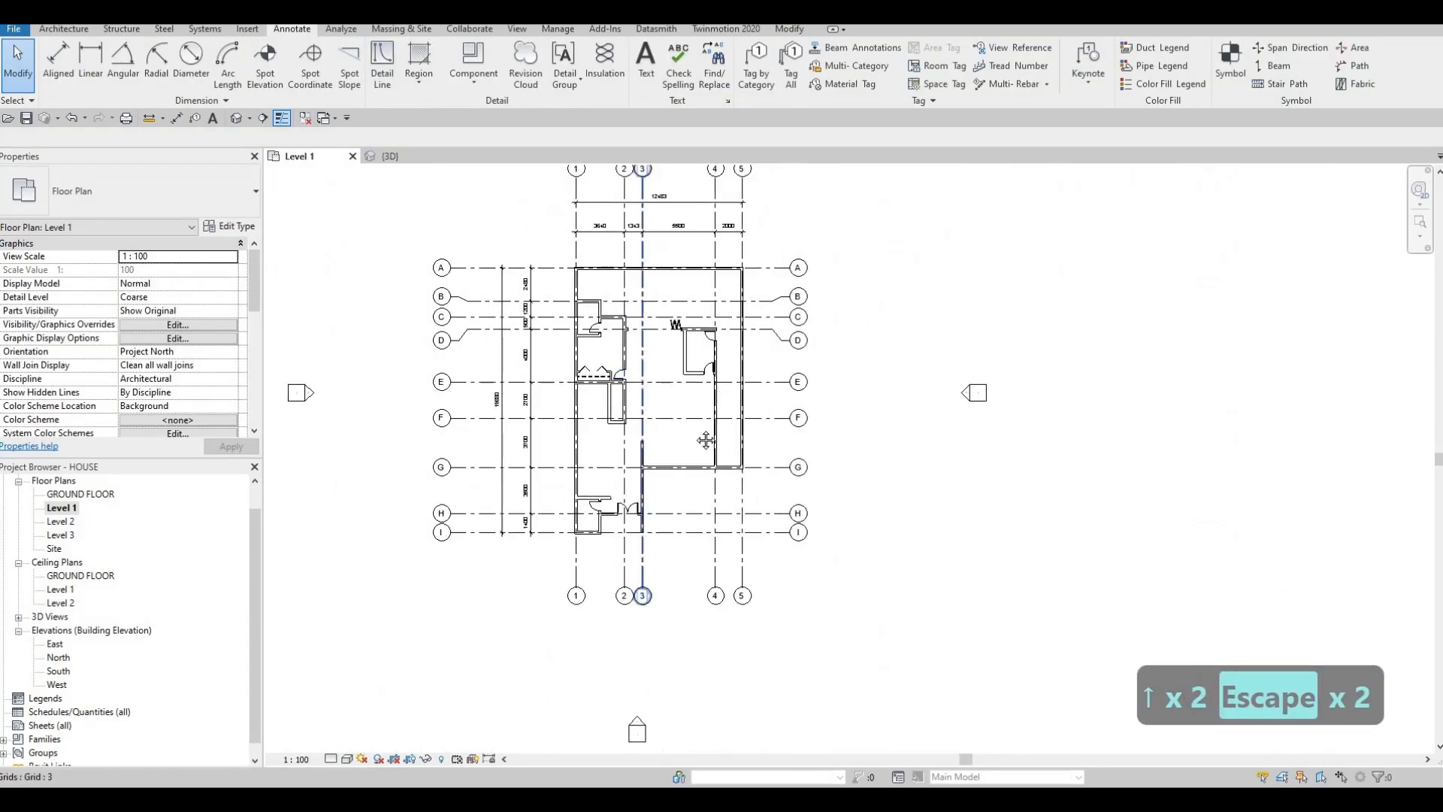
{"action": "scroll", "coordinate": [570, 454], "scroll_direction": "up", "scroll_amount": 3}
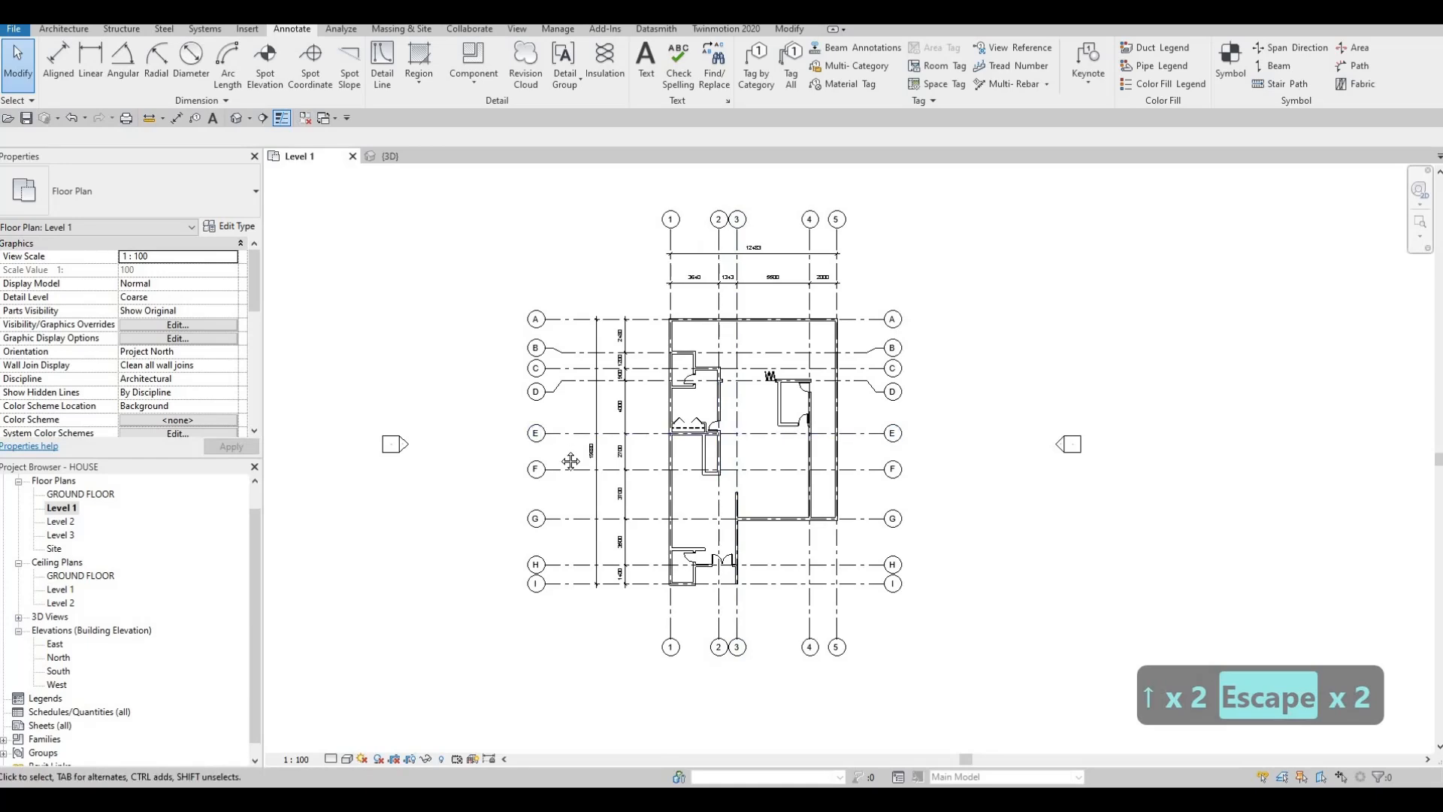
{"action": "middle_click_drag", "start_coordinate": [379, 472], "coordinate": [381, 476]}
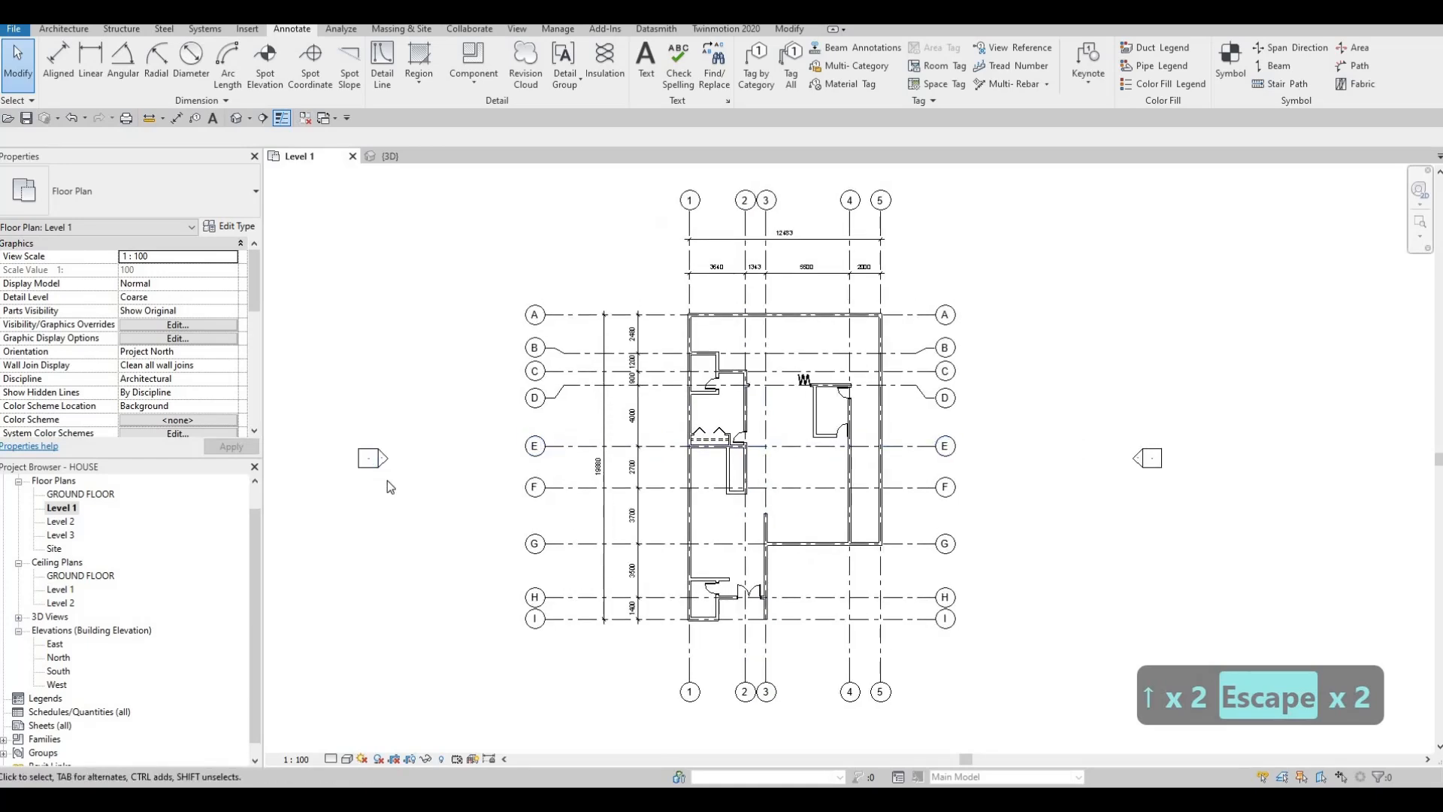